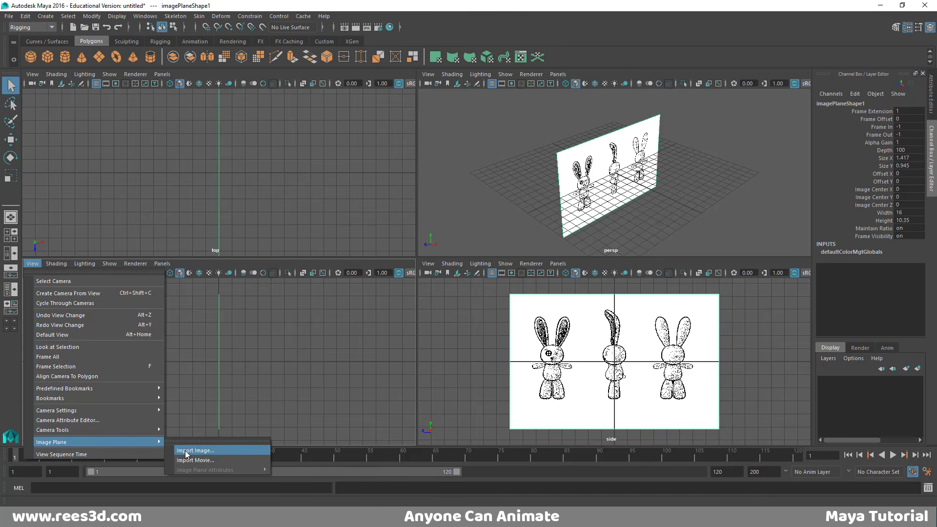
# Import OneEyedBunny.gif as an image plane into the front view
pyautogui.click(187, 450)
pyautogui.click(193, 145)
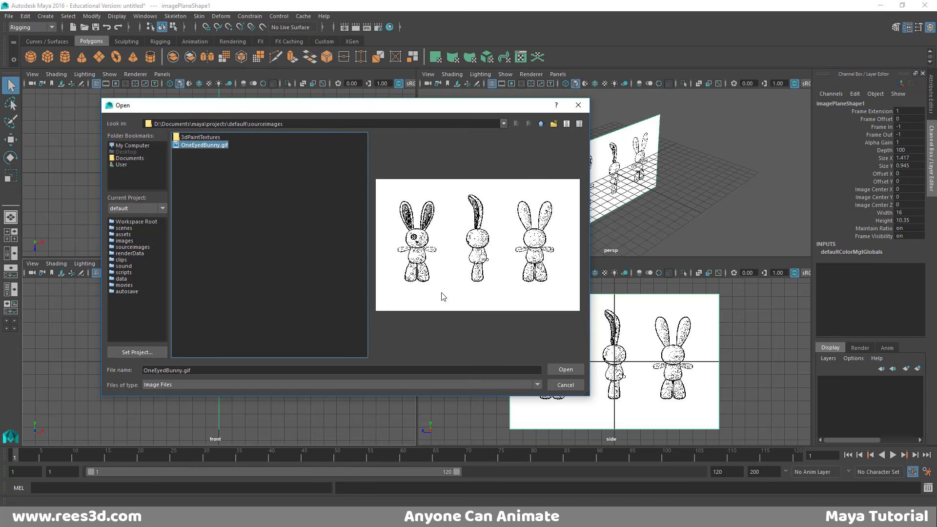
pyautogui.click(566, 369)
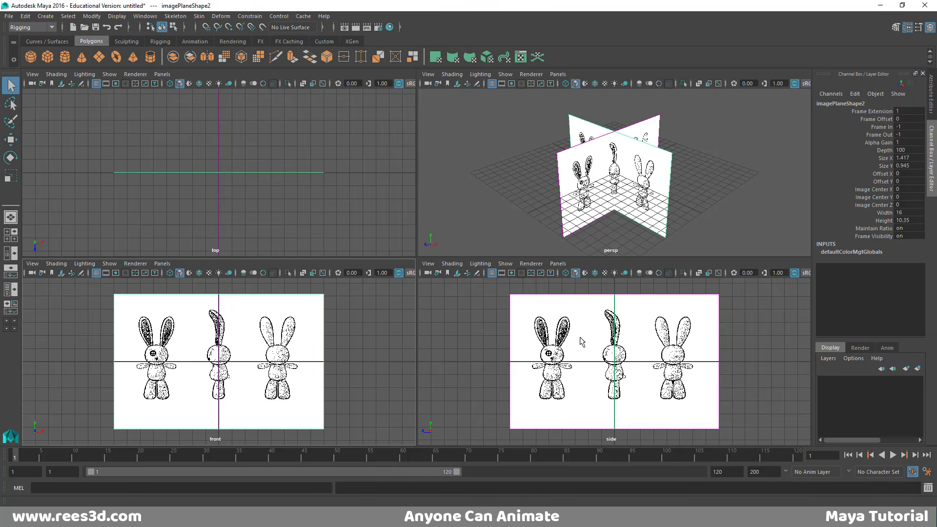
# Select the side view's image plane and shift it sideways to an Image Center X of 7
pyautogui.press('space')
pyautogui.keyDown('alt'); pyautogui.moveTo(468, 260); pyautogui.dragTo(546, 268); pyautogui.keyUp('alt')
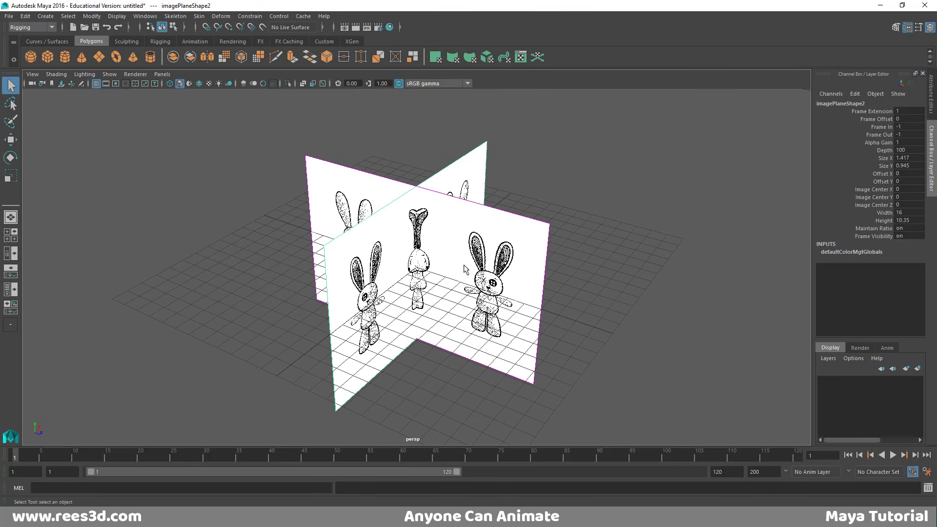
pyautogui.moveTo(511, 233)
pyautogui.keyDown('alt'); pyautogui.mouseDown()
pyautogui.moveTo(539, 221)
pyautogui.moveTo(547, 238)
pyautogui.moveTo(514, 248)
pyautogui.mouseUp(); pyautogui.keyUp('alt')
pyautogui.click(520, 175)
pyautogui.click(552, 230)
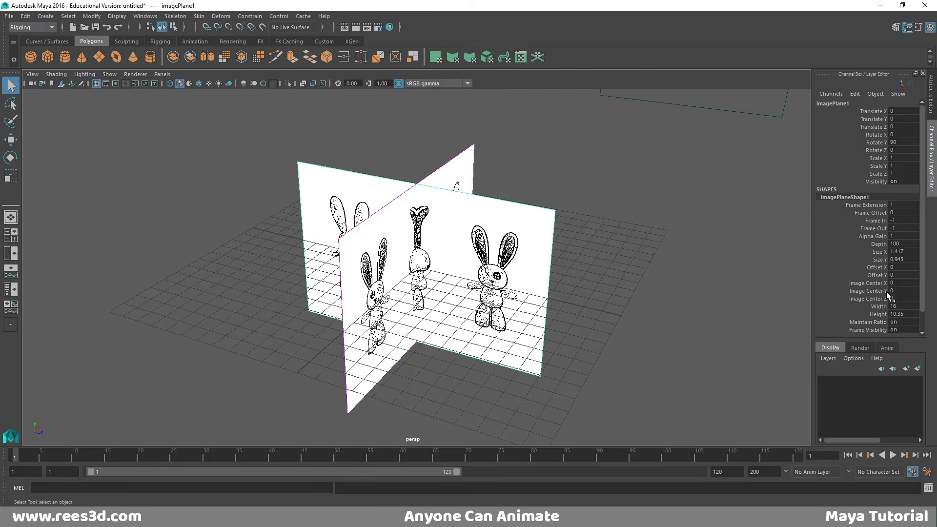
pyautogui.keyDown('alt'); pyautogui.moveTo(554, 293); pyautogui.dragTo(542, 317); pyautogui.keyUp('alt')
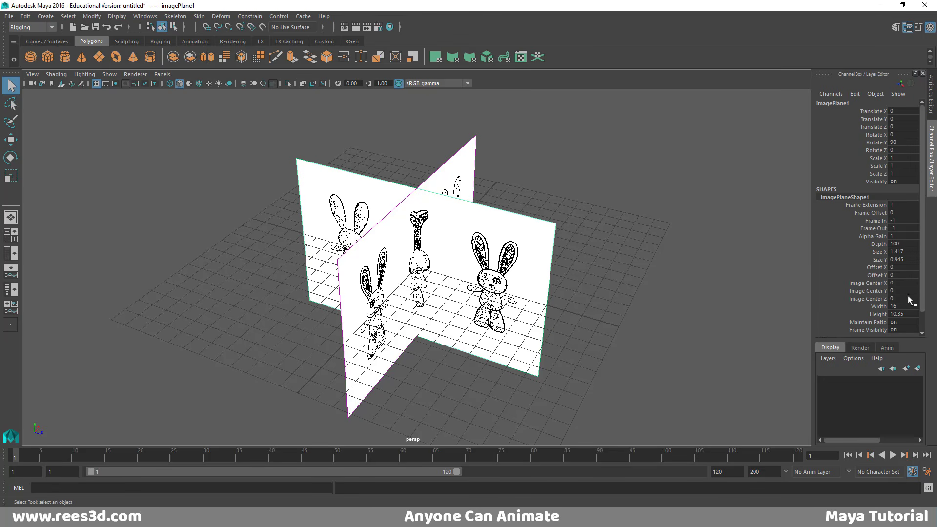
pyautogui.click(878, 283)
pyautogui.moveTo(708, 258); pyautogui.dragTo(737, 256, button='middle')
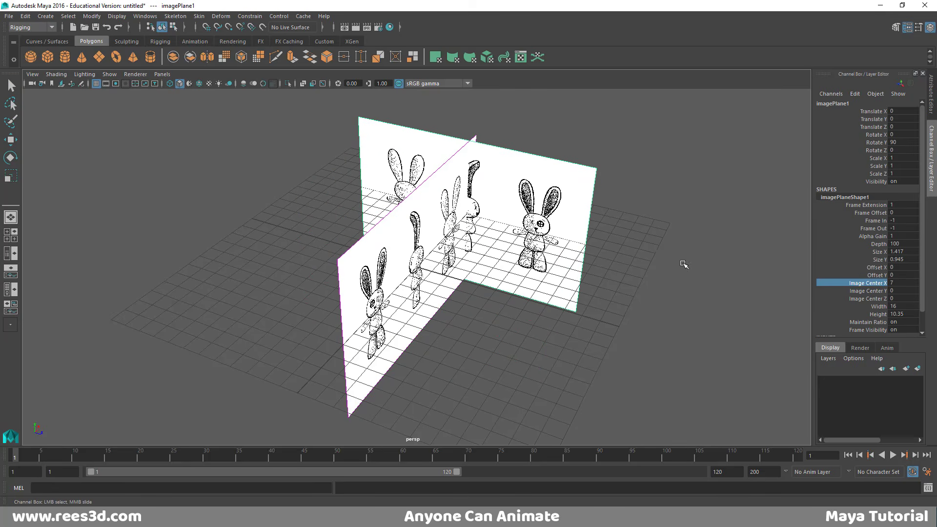
# Raise the side view's image plane to an Image Center Y of 2.6
pyautogui.keyDown('alt'); pyautogui.moveTo(624, 240); pyautogui.dragTo(649, 260); pyautogui.keyUp('alt')
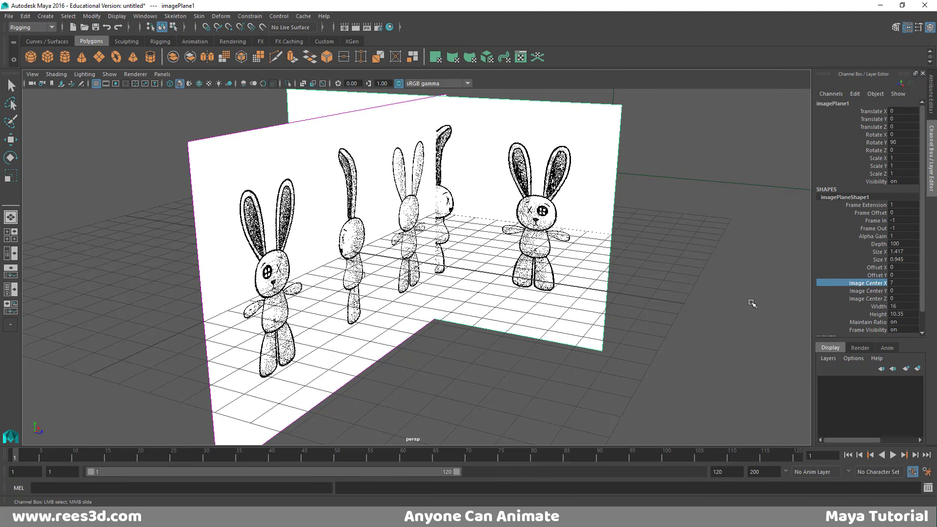
pyautogui.click(876, 291)
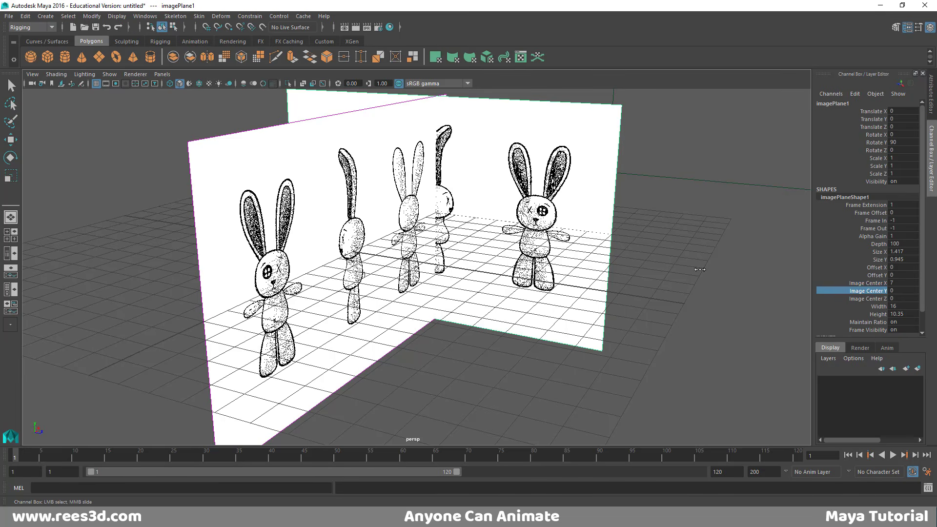
pyautogui.moveTo(705, 281)
pyautogui.mouseDown(button='middle')
pyautogui.moveTo(698, 276)
pyautogui.moveTo(713, 270)
pyautogui.mouseUp(button='middle')
pyautogui.press('space')
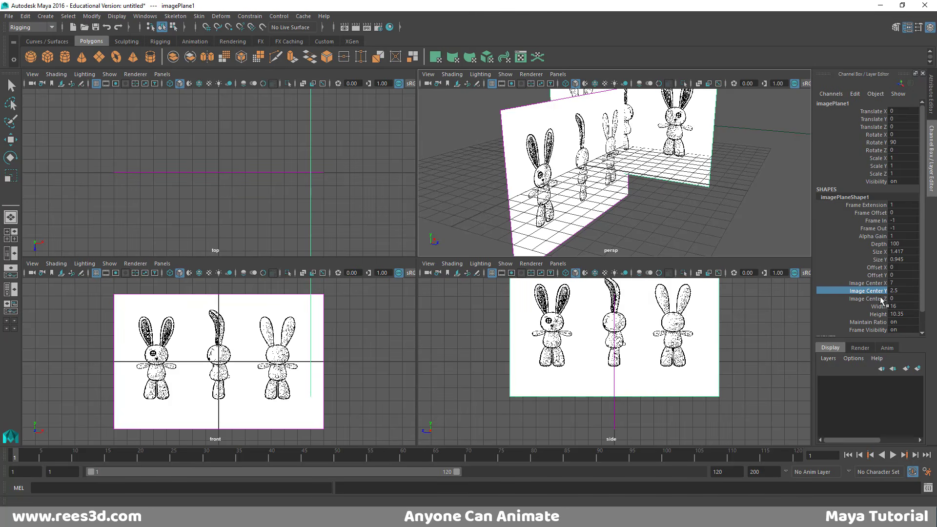
pyautogui.moveTo(718, 216); pyautogui.dragTo(729, 216, button='middle')
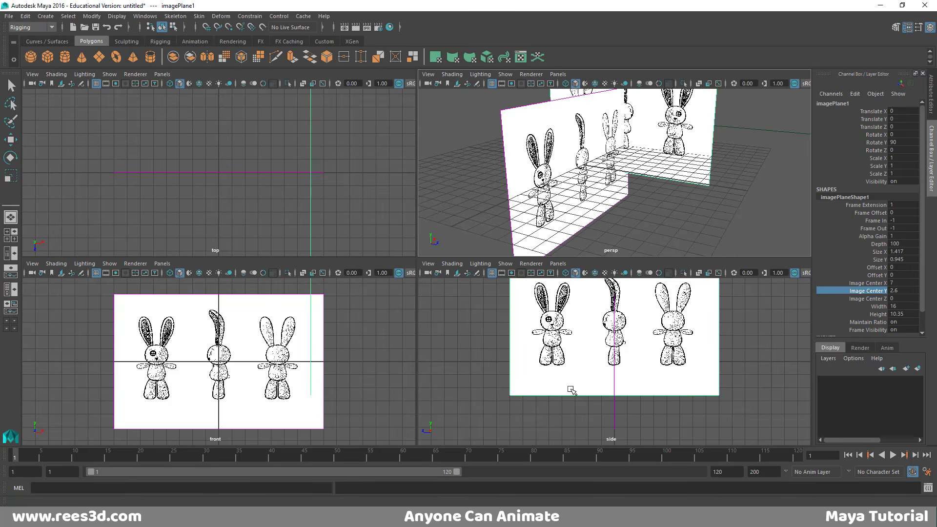
# Move the side view's image plane back past the grid centre to an Image Center X of -5.3
pyautogui.click(883, 284)
pyautogui.moveTo(694, 175); pyautogui.dragTo(644, 208, button='middle')
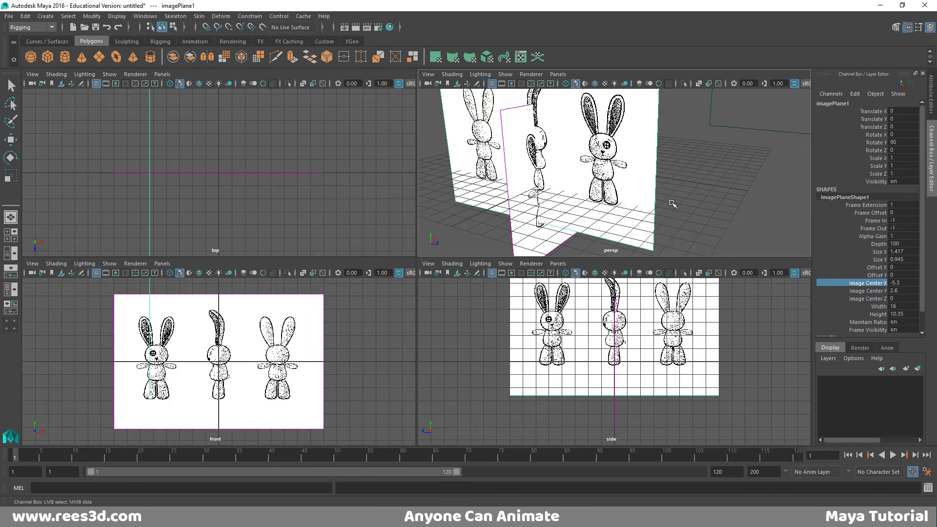
pyautogui.keyDown('alt'); pyautogui.moveTo(672, 203); pyautogui.dragTo(576, 188); pyautogui.keyUp('alt')
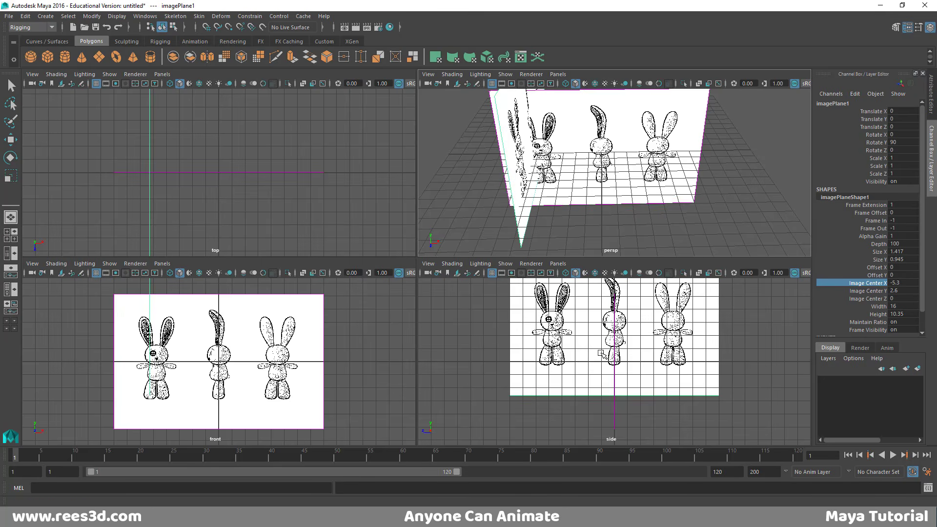
pyautogui.keyDown('alt'); pyautogui.moveTo(608, 229); pyautogui.dragTo(579, 191); pyautogui.keyUp('alt')
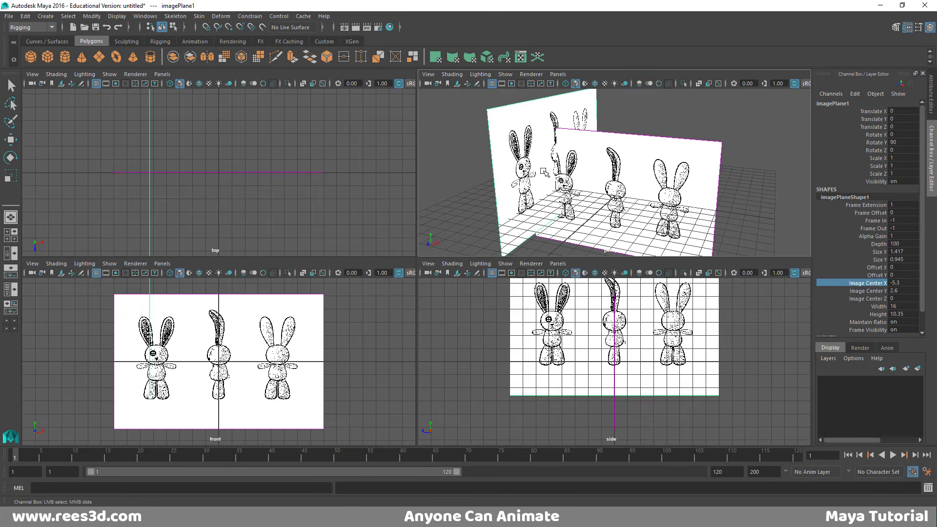
pyautogui.keyDown('alt'); pyautogui.moveTo(670, 220); pyautogui.dragTo(693, 205); pyautogui.keyUp('alt')
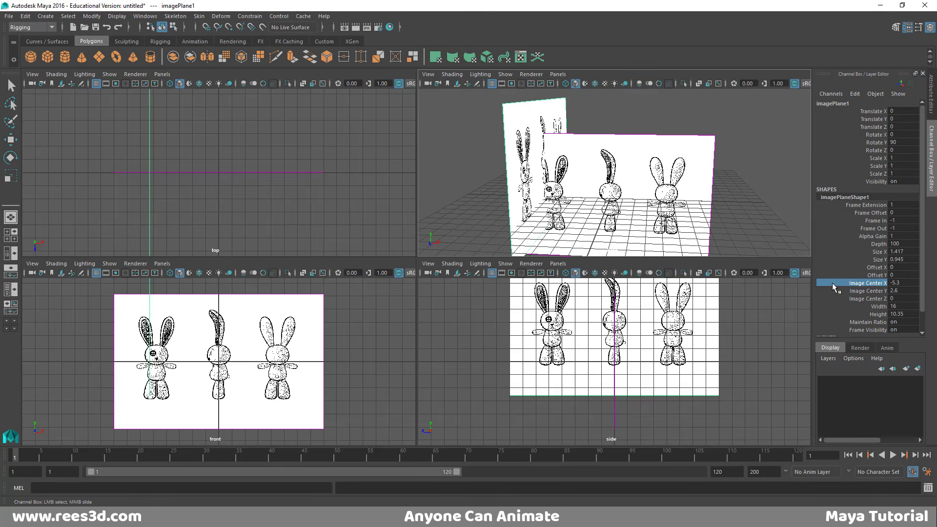
# Raise the side view's image plane to Image Center Y 2.9 so the bunny's feet rest on the grid's horizontal axis
pyautogui.click(883, 290)
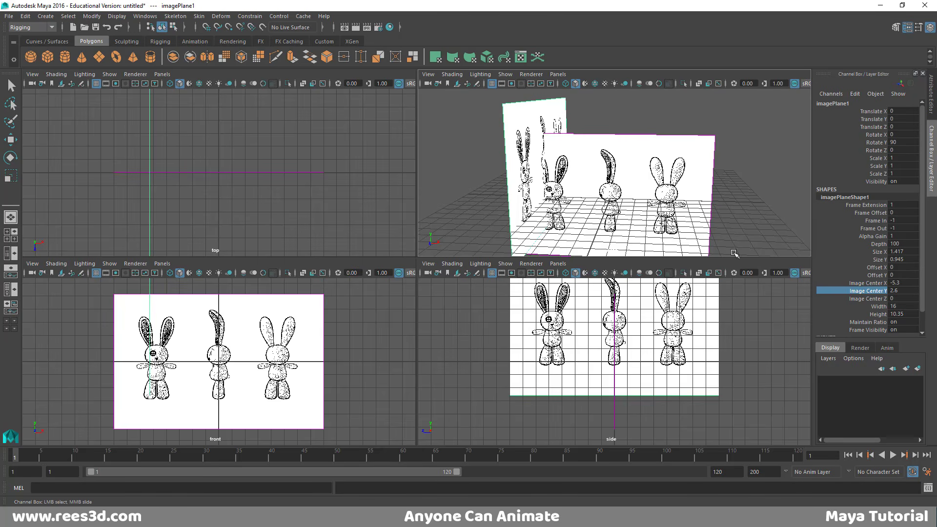
pyautogui.keyDown('alt'); pyautogui.moveTo(659, 376); pyautogui.dragTo(825, 375, button='right'); pyautogui.keyUp('alt')
pyautogui.keyDown('alt'); pyautogui.moveTo(608, 367); pyautogui.dragTo(716, 364, button='right'); pyautogui.keyUp('alt')
pyautogui.keyDown('alt'); pyautogui.moveTo(703, 358); pyautogui.dragTo(649, 345, button='middle'); pyautogui.keyUp('alt')
pyautogui.rightClick(650, 346)
pyautogui.click(648, 348)
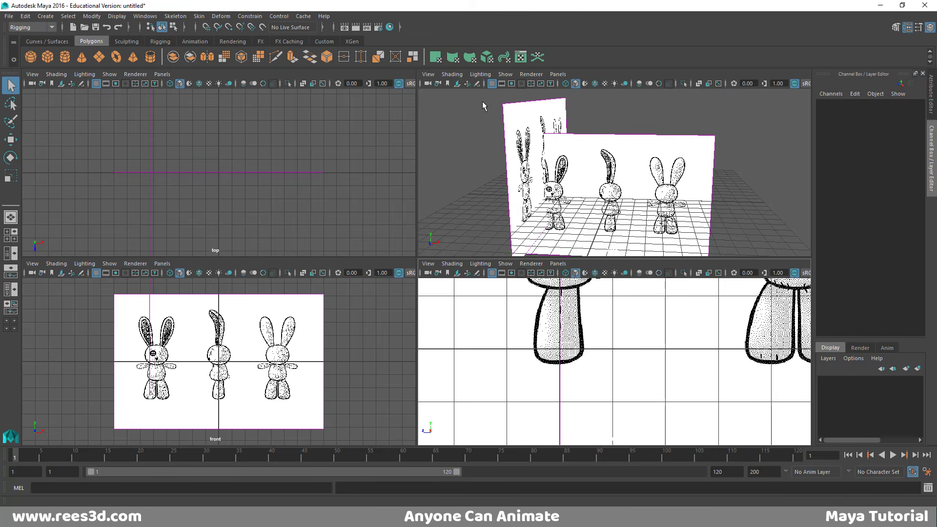
pyautogui.click(514, 123)
pyautogui.click(874, 291)
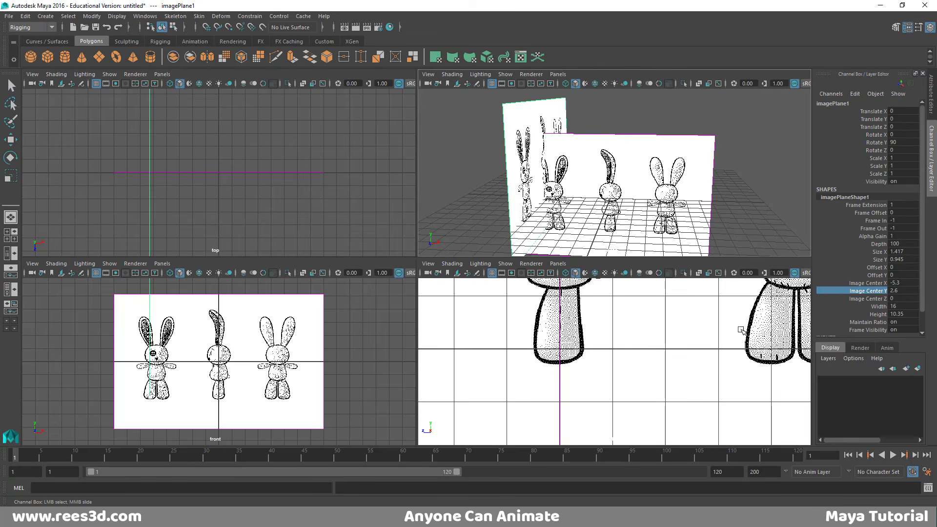
pyautogui.moveTo(647, 340); pyautogui.dragTo(640, 340, button='middle')
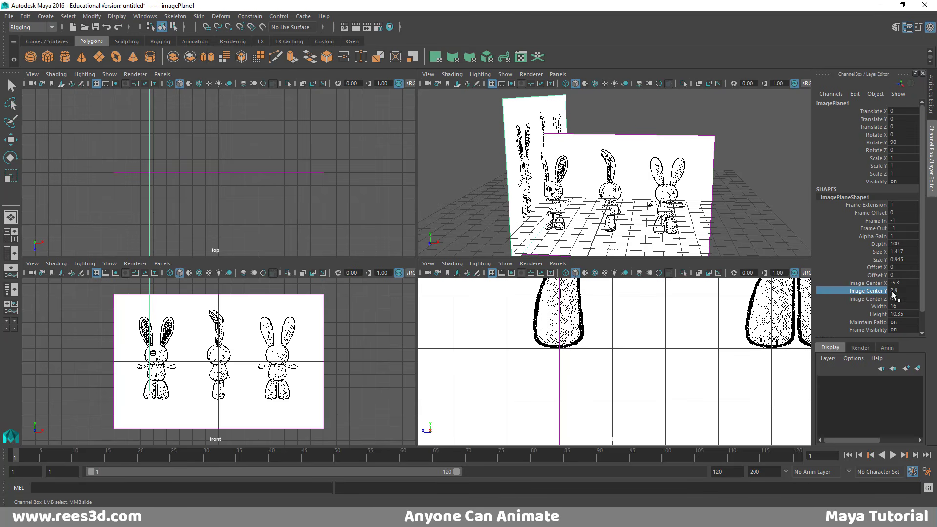
# Select the front view's image plane and set its Image Center Y to 2.9
pyautogui.keyDown('alt'); pyautogui.moveTo(720, 228); pyautogui.dragTo(693, 193, button='right'); pyautogui.keyUp('alt')
pyautogui.keyDown('alt'); pyautogui.moveTo(693, 192); pyautogui.dragTo(620, 220); pyautogui.keyUp('alt')
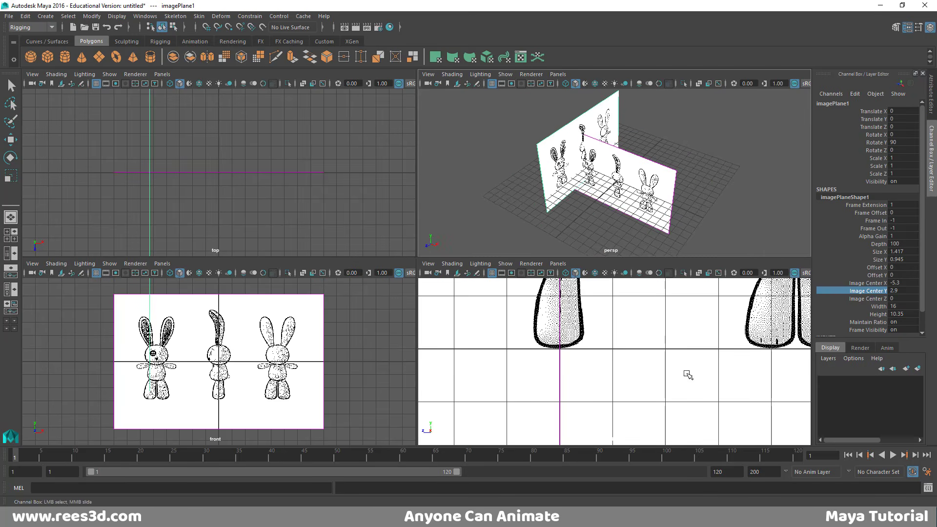
pyautogui.keyDown('alt'); pyautogui.moveTo(689, 376); pyautogui.dragTo(572, 338, button='right'); pyautogui.keyUp('alt')
pyautogui.keyDown('alt'); pyautogui.moveTo(596, 337); pyautogui.dragTo(612, 367, button='middle'); pyautogui.keyUp('alt')
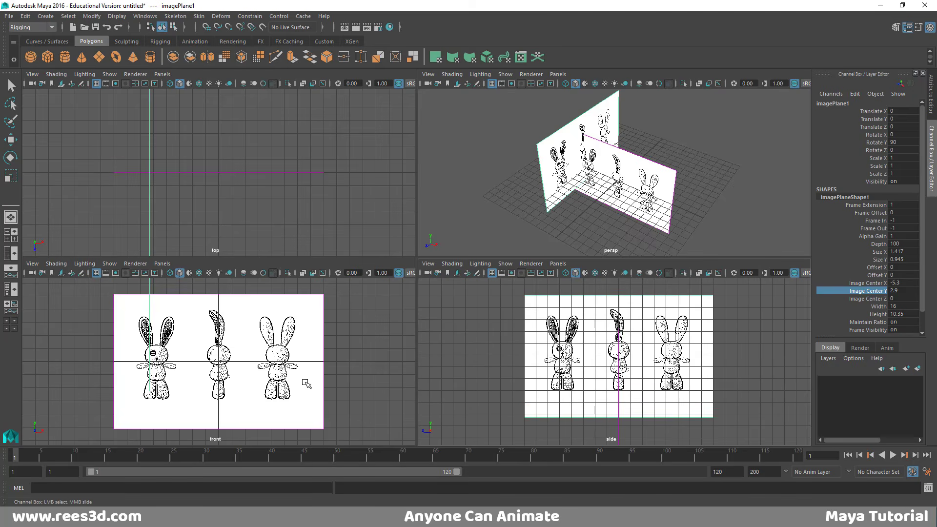
pyautogui.click(656, 172)
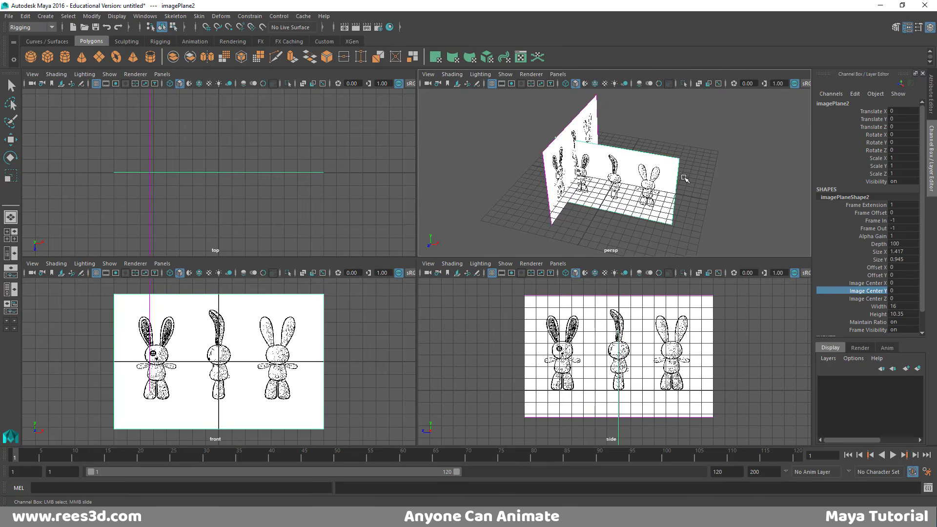
pyautogui.keyDown('alt'); pyautogui.moveTo(688, 170); pyautogui.dragTo(557, 164); pyautogui.keyUp('alt')
pyautogui.click(906, 291)
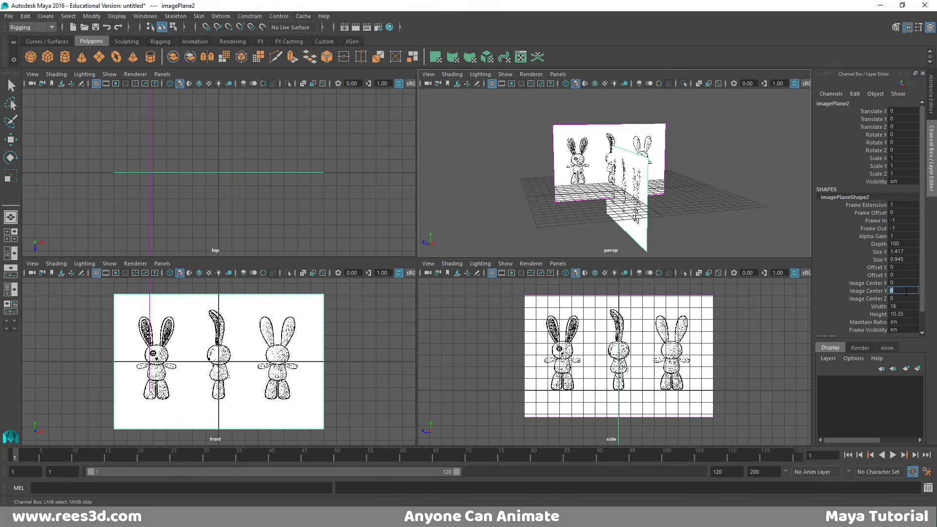
pyautogui.write('2.9')
pyautogui.press('Return')
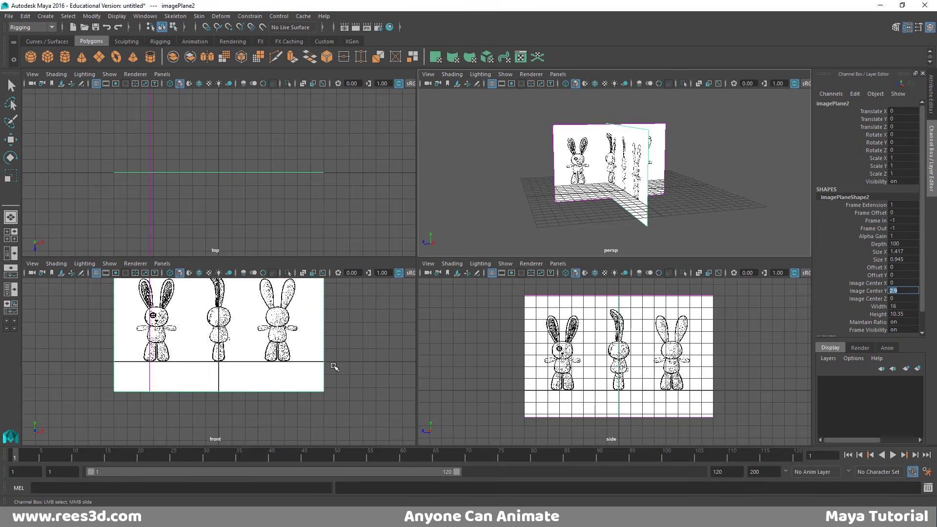
# Centre the front-facing bunny drawing on the vertical axis by setting the front image plane's Image Center X to 4.75
pyautogui.keyDown('alt'); pyautogui.moveTo(572, 193); pyautogui.dragTo(655, 182); pyautogui.keyUp('alt')
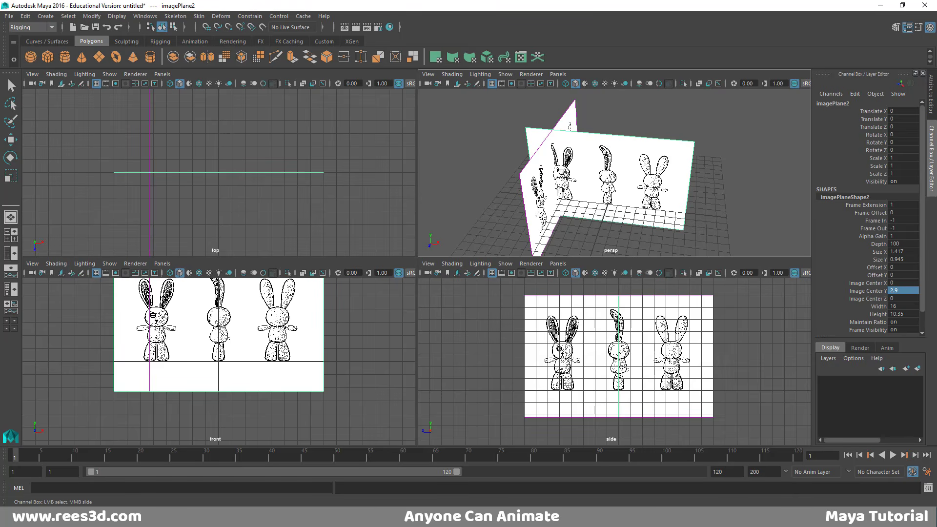
pyautogui.click(873, 283)
pyautogui.moveTo(776, 227)
pyautogui.mouseDown(button='middle')
pyautogui.moveTo(754, 227)
pyautogui.moveTo(796, 226)
pyautogui.moveTo(778, 223)
pyautogui.moveTo(788, 222)
pyautogui.mouseUp(button='middle')
pyautogui.scroll(6, 263, 377)
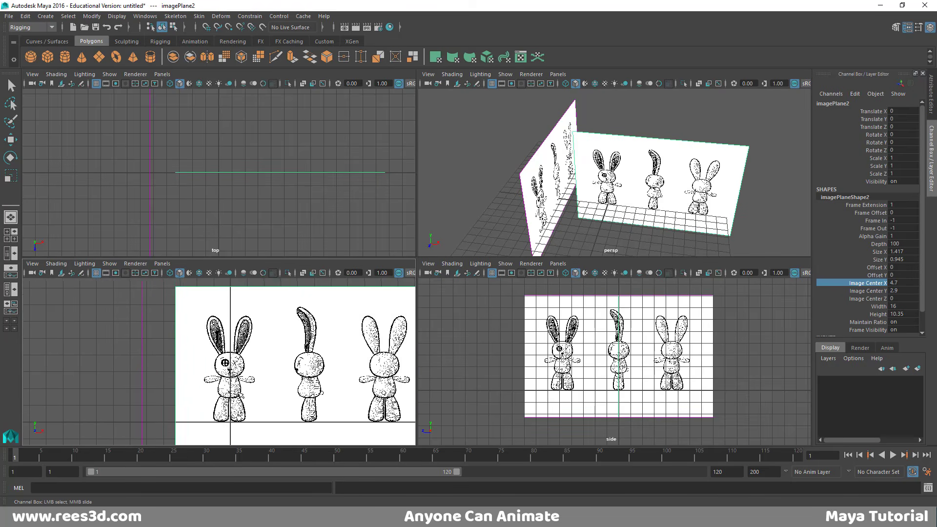
pyautogui.scroll(5, 295, 354)
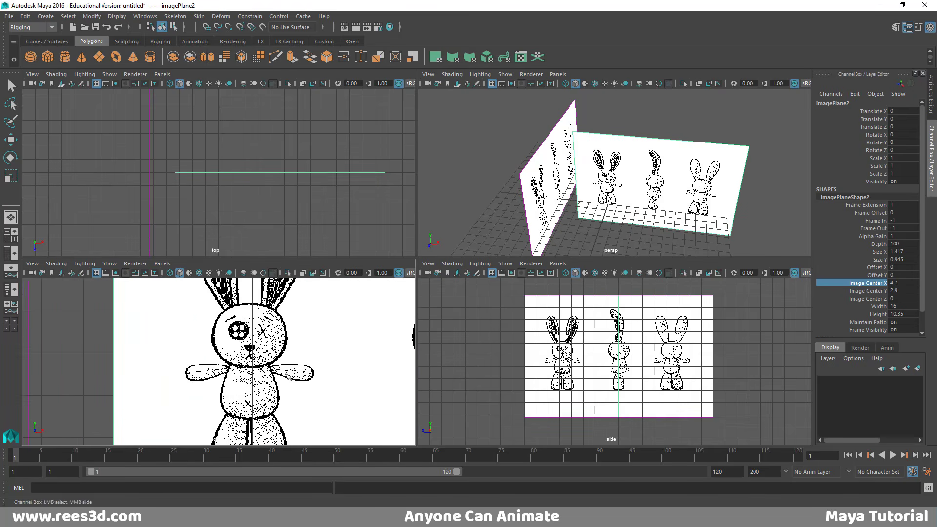
pyautogui.scroll(1, 295, 354)
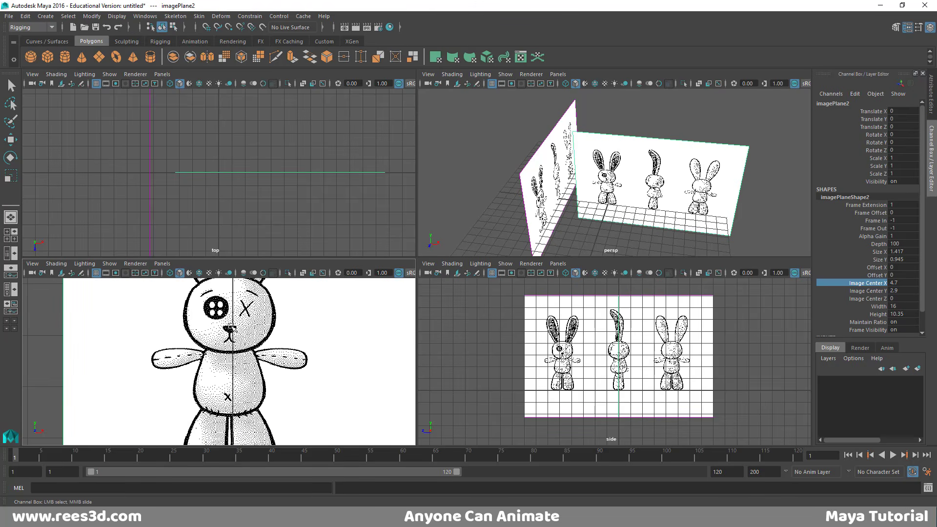
pyautogui.moveTo(233, 350)
pyautogui.mouseDown(button='middle')
pyautogui.moveTo(241, 350)
pyautogui.moveTo(215, 350)
pyautogui.moveTo(244, 347)
pyautogui.moveTo(205, 348)
pyautogui.moveTo(249, 347)
pyautogui.moveTo(231, 347)
pyautogui.mouseUp(button='middle')
pyautogui.doubleClick(900, 283)
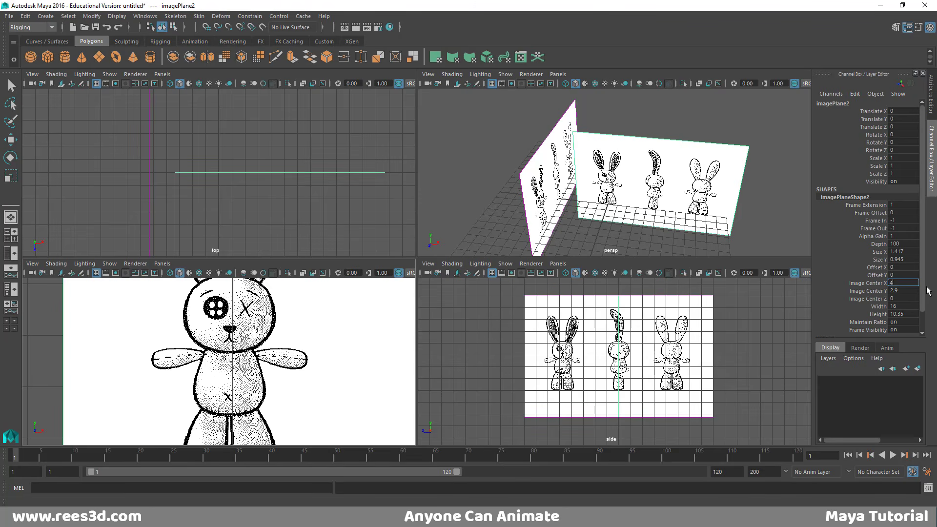
pyautogui.write('4.8')
pyautogui.press('Return')
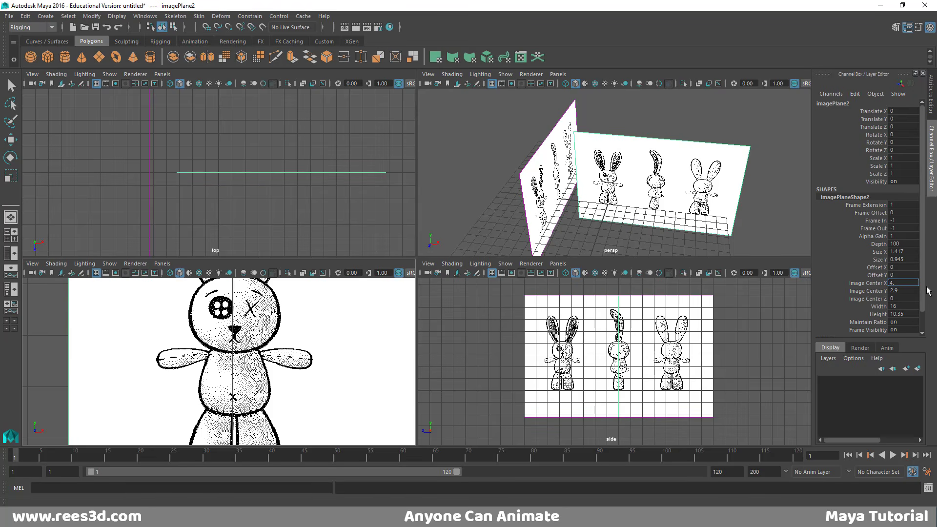
pyautogui.press('Return')
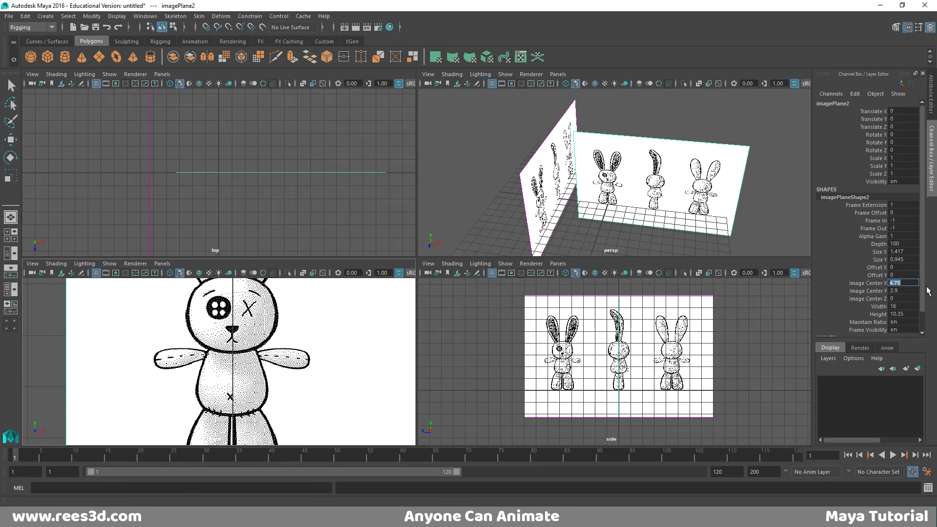
# Push the front view's image plane back behind the grid to an Image Center Z of -8.1
pyautogui.keyDown('alt'); pyautogui.moveTo(644, 189); pyautogui.dragTo(594, 168); pyautogui.keyUp('alt')
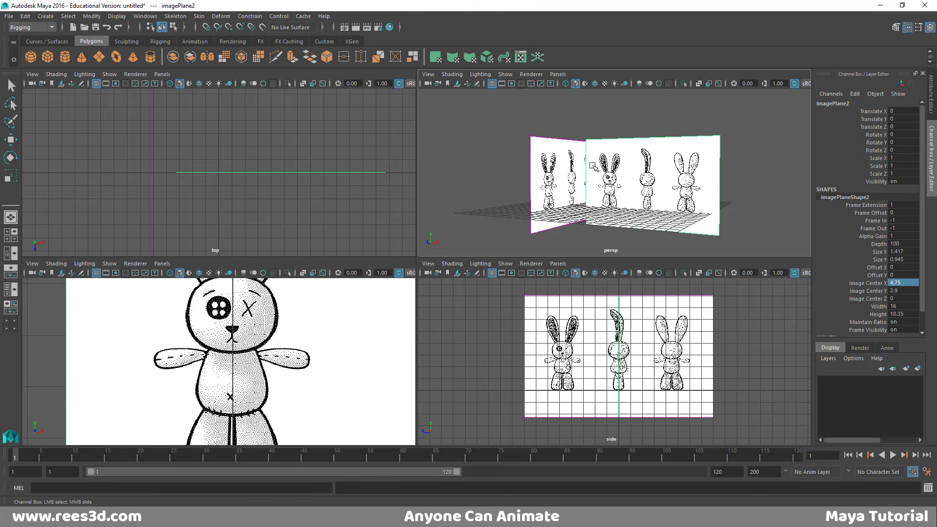
pyautogui.keyDown('alt'); pyautogui.moveTo(583, 147); pyautogui.dragTo(579, 185); pyautogui.keyUp('alt')
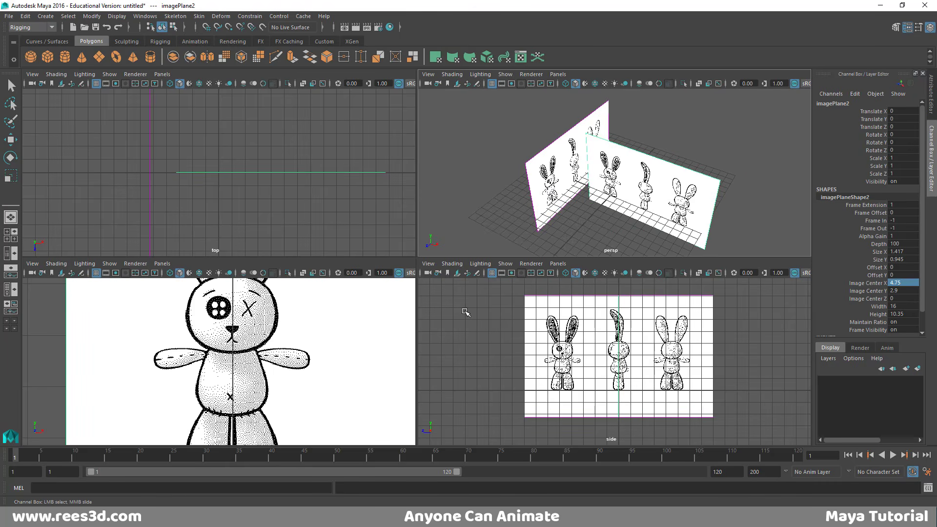
pyautogui.scroll(-5, 184, 373)
pyautogui.click(883, 298)
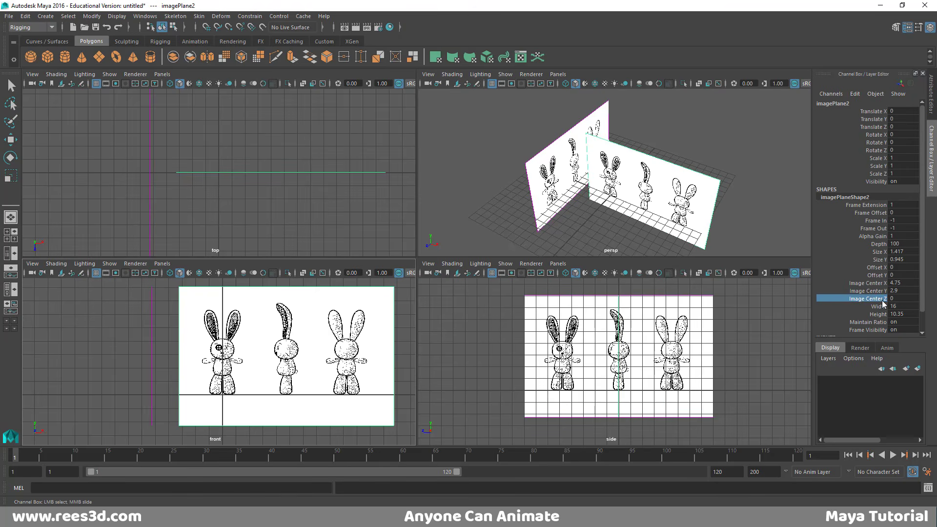
pyautogui.moveTo(690, 179); pyautogui.dragTo(629, 177, button='middle')
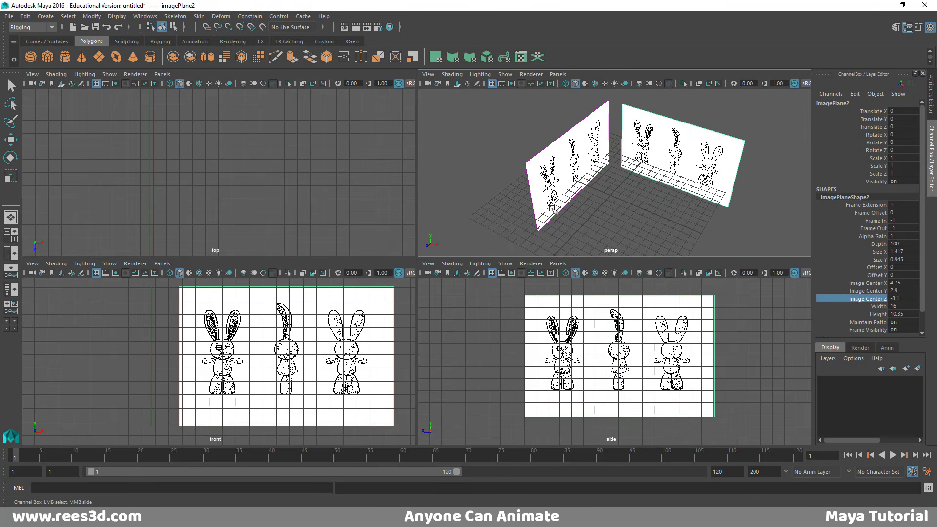
pyautogui.scroll(-3, 140, 146)
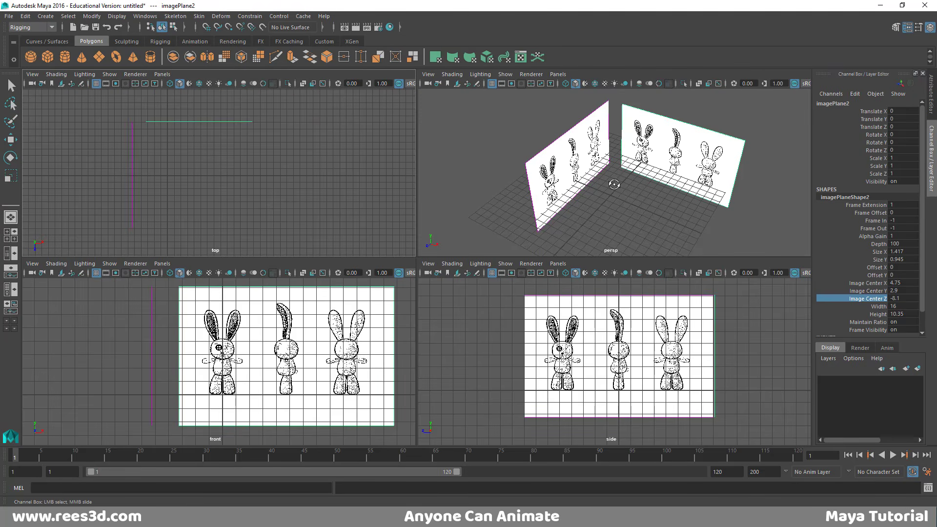
# Examine the placement of the front and side bunny reference planes from several angles in the perspective view
pyautogui.keyDown('alt'); pyautogui.moveTo(612, 184); pyautogui.dragTo(645, 186); pyautogui.keyUp('alt')
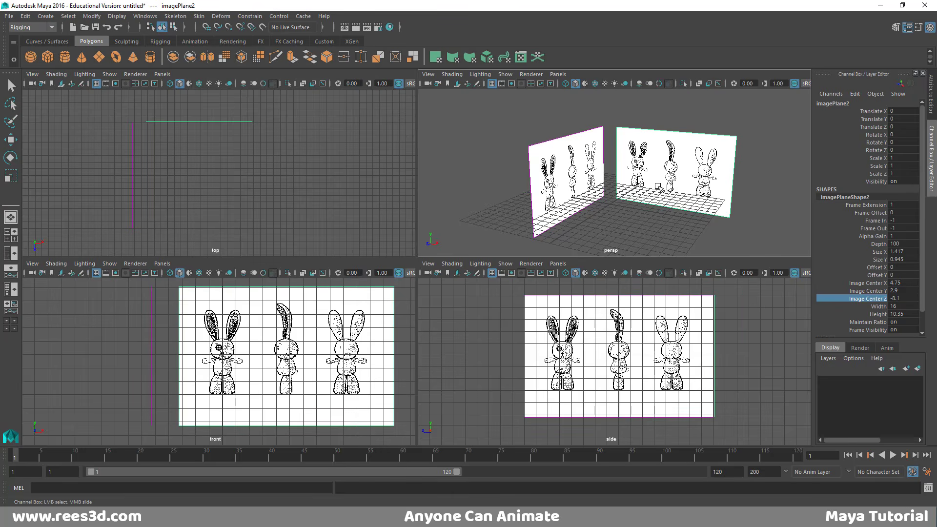
pyautogui.press('space')
pyautogui.keyDown('alt'); pyautogui.moveTo(539, 282); pyautogui.dragTo(508, 313); pyautogui.keyUp('alt')
pyautogui.keyDown('alt'); pyautogui.moveTo(507, 313); pyautogui.dragTo(809, 326, button='right'); pyautogui.keyUp('alt')
pyautogui.keyDown('alt'); pyautogui.moveTo(494, 349); pyautogui.dragTo(462, 306, button='middle'); pyautogui.keyUp('alt')
pyautogui.keyDown('alt'); pyautogui.moveTo(463, 306); pyautogui.dragTo(479, 322); pyautogui.keyUp('alt')
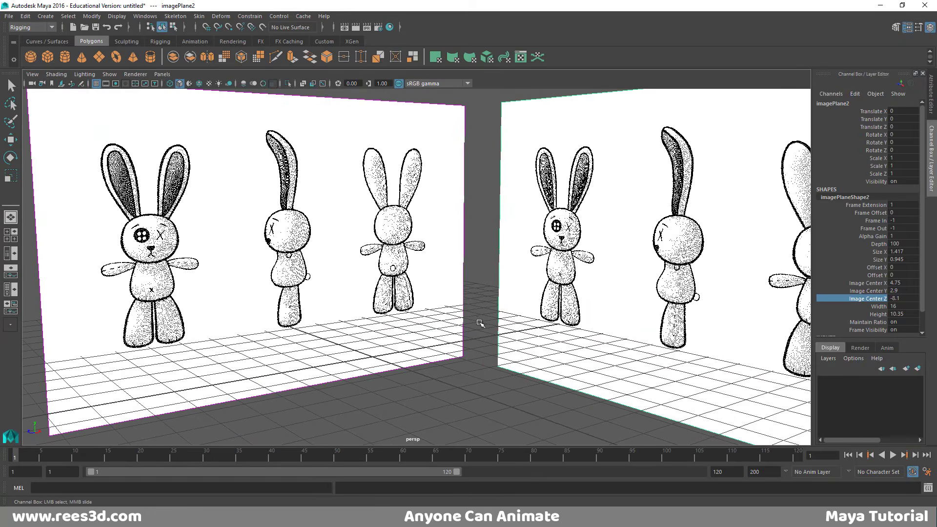
pyautogui.keyDown('alt'); pyautogui.moveTo(479, 322); pyautogui.dragTo(524, 331, button='right'); pyautogui.keyUp('alt')
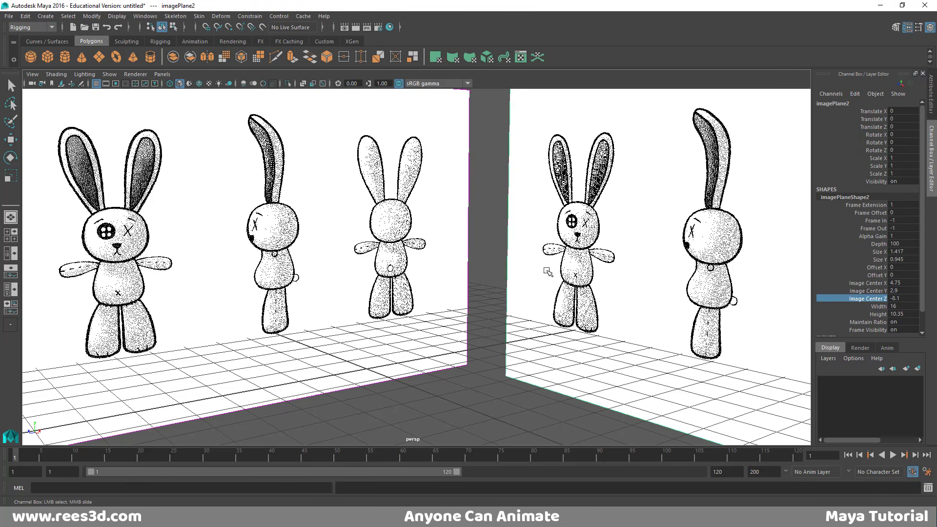
pyautogui.press('a')
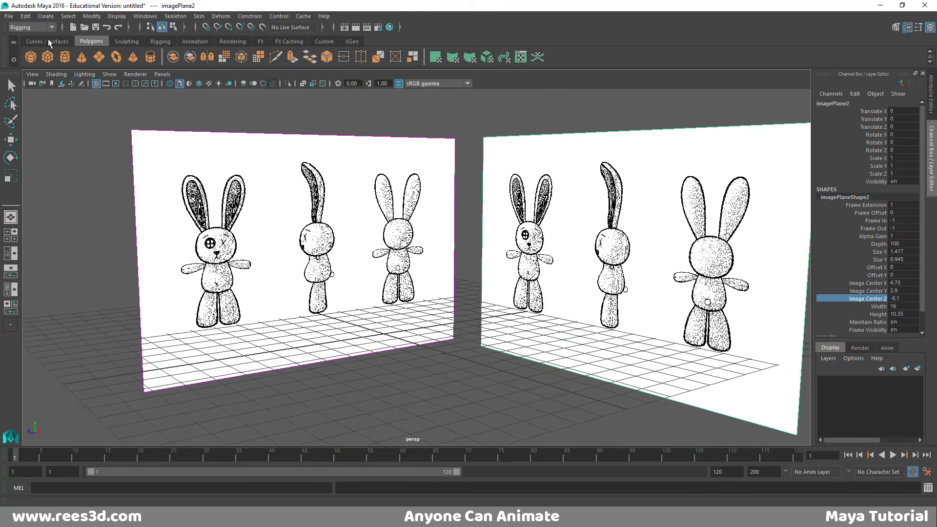
# Create a polygon cube and raise it to the bunny's torso in the front view, at about Translate Y 2.236
pyautogui.click(47, 57)
pyautogui.press('space')
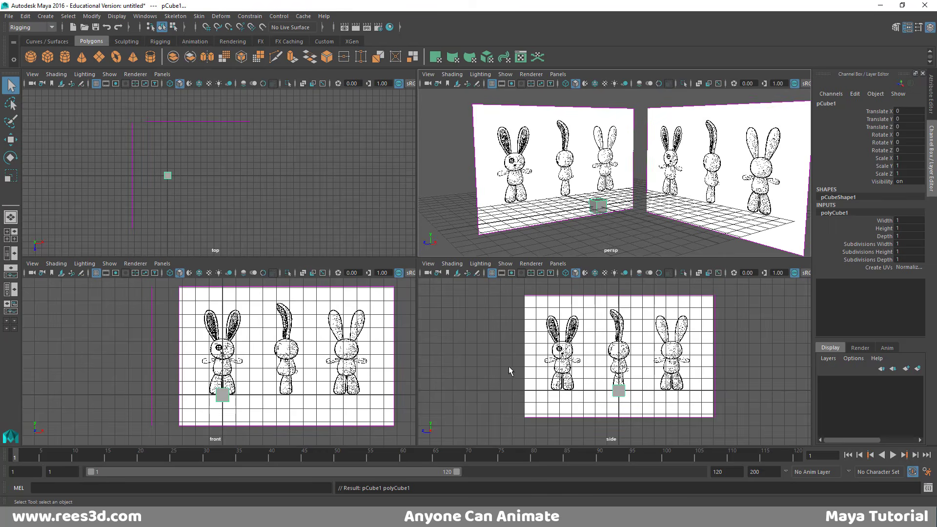
pyautogui.keyDown('alt'); pyautogui.moveTo(303, 315); pyautogui.dragTo(529, 349, button='right'); pyautogui.keyUp('alt')
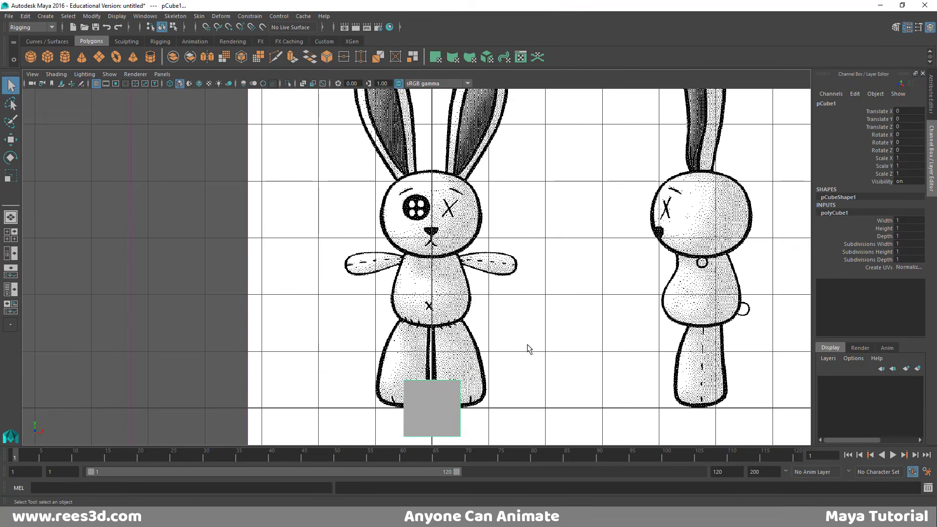
pyautogui.press('w')
pyautogui.moveTo(430, 372); pyautogui.dragTo(436, 239)
pyautogui.scroll(6, 488, 293)
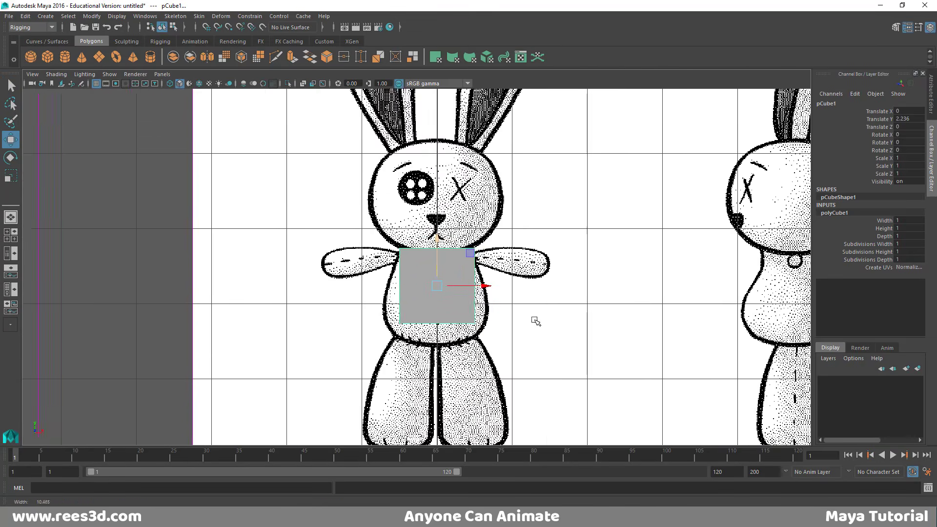
pyautogui.scroll(3, 488, 309)
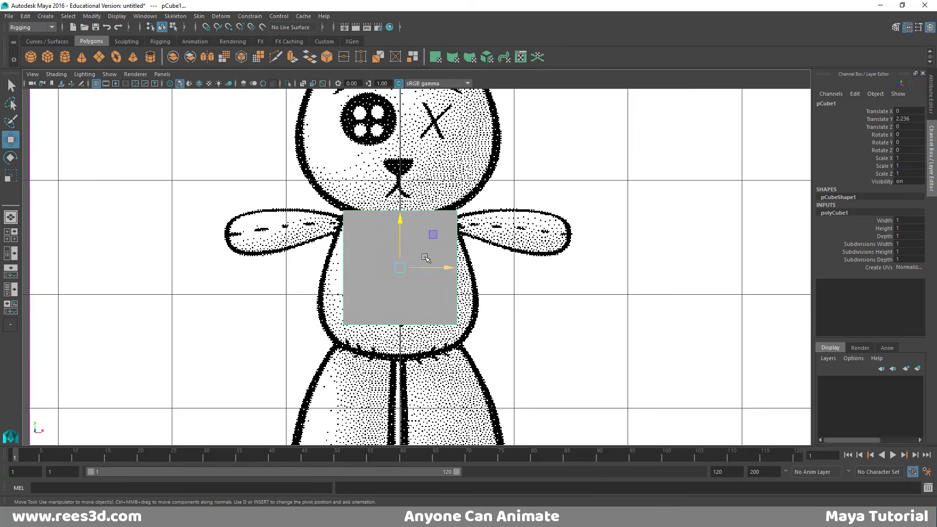
# Snap the vertices of the cube's left side onto the vertical centre line, leaving a half-width torso block
pyautogui.moveTo(421, 236); pyautogui.dragTo(405, 298, button='right')
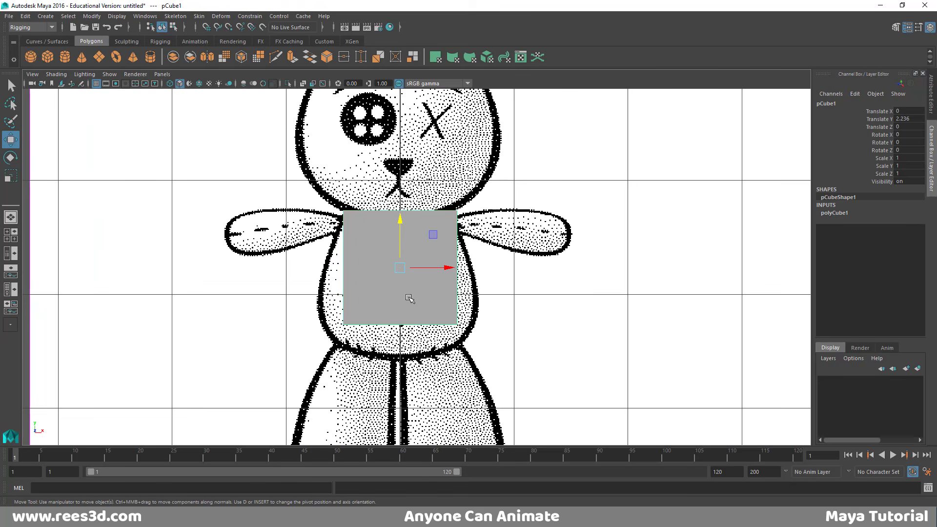
pyautogui.moveTo(412, 254)
pyautogui.mouseDown(button='right')
pyautogui.moveTo(398, 296)
pyautogui.moveTo(400, 244)
pyautogui.mouseUp(button='right')
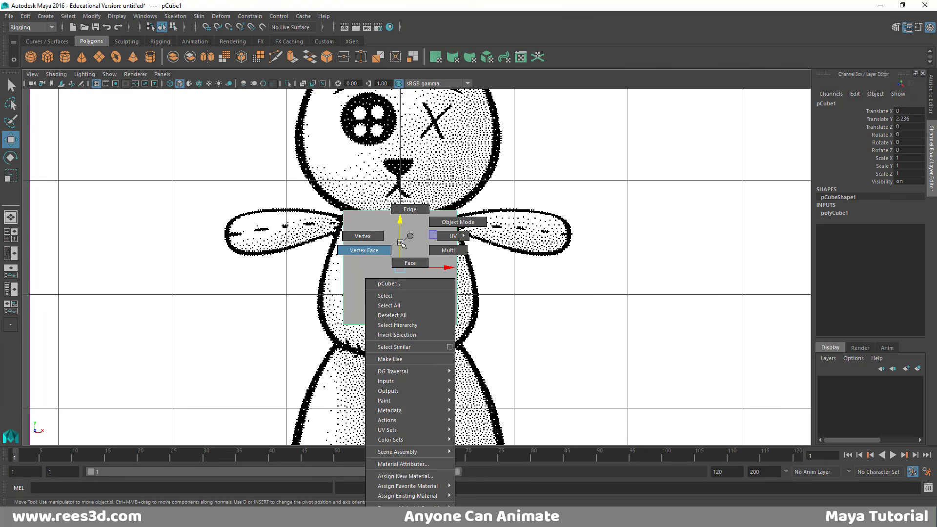
pyautogui.moveTo(401, 244); pyautogui.dragTo(366, 236, button='right')
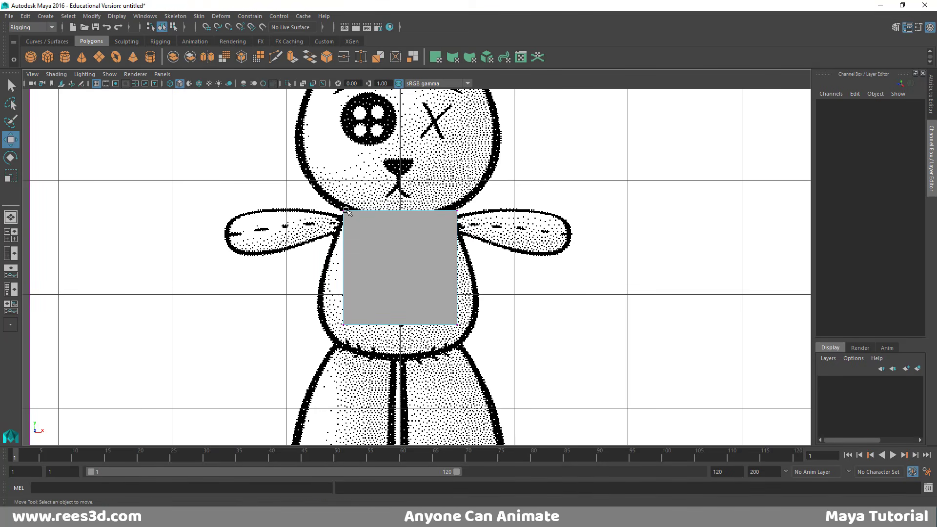
pyautogui.moveTo(337, 209); pyautogui.dragTo(360, 228)
pyautogui.moveTo(327, 177); pyautogui.dragTo(362, 363)
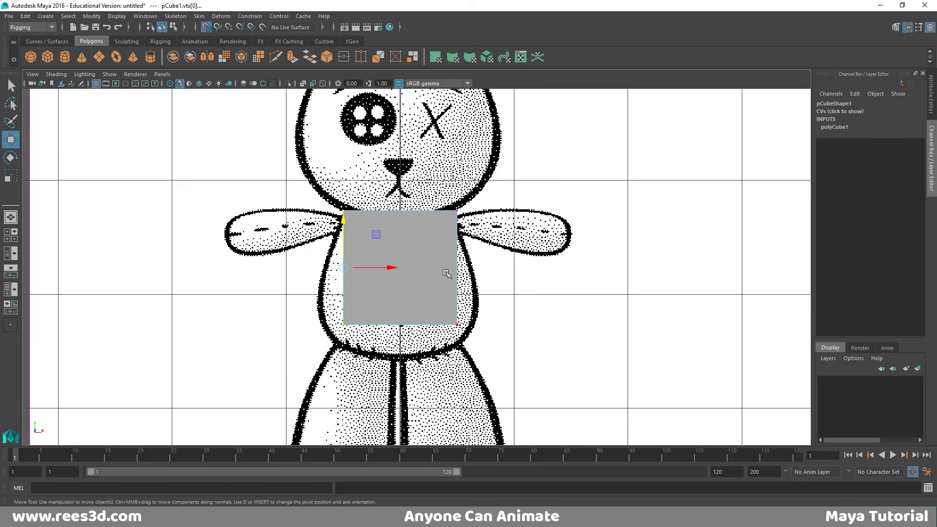
pyautogui.moveTo(379, 270); pyautogui.dragTo(400, 268)
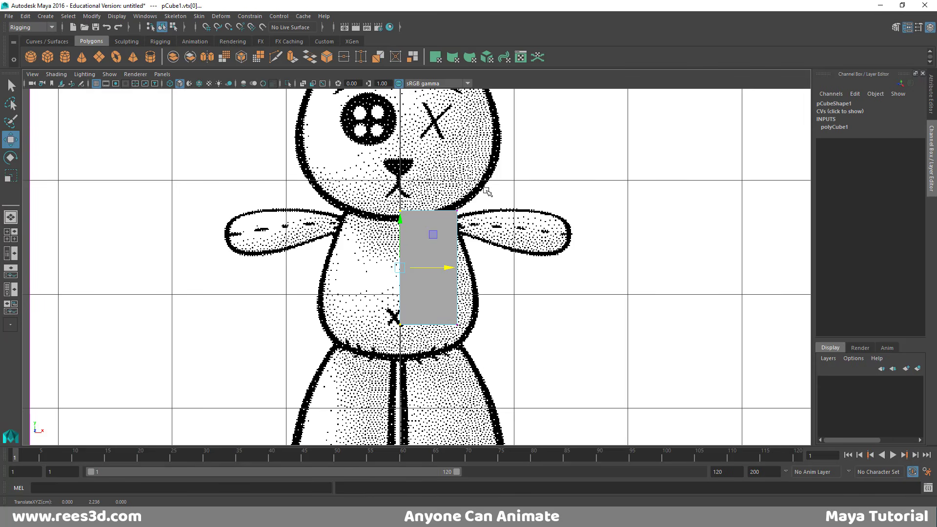
# Delete the half block's inner side face along the centre line in the perspective view
pyautogui.press('space')
pyautogui.press('space')
pyautogui.keyDown('alt'); pyautogui.moveTo(464, 332); pyautogui.dragTo(483, 315); pyautogui.keyUp('alt')
pyautogui.scroll(5, 479, 324)
pyautogui.keyDown('alt'); pyautogui.moveTo(361, 332); pyautogui.dragTo(439, 286, button='middle'); pyautogui.keyUp('alt')
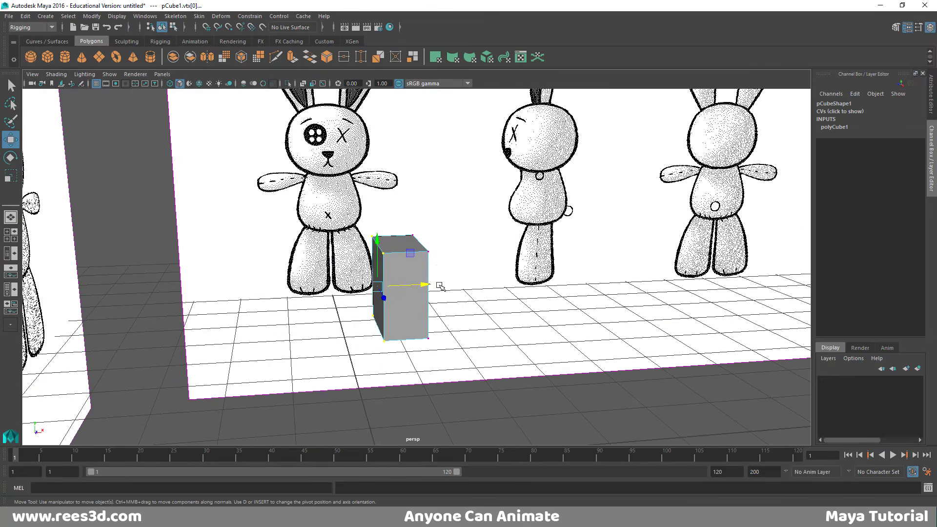
pyautogui.scroll(-5, 439, 286)
pyautogui.moveTo(388, 261); pyautogui.dragTo(383, 270, button='right')
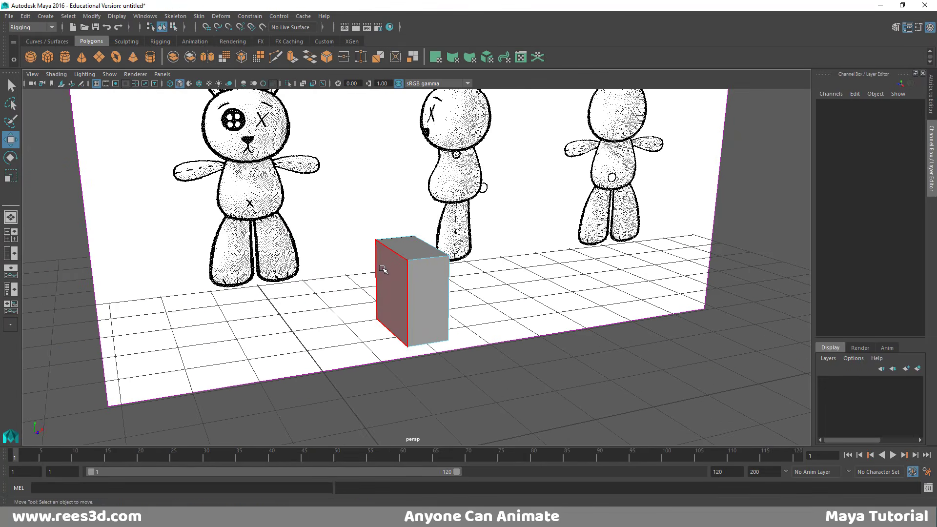
pyautogui.click(387, 269)
pyautogui.press('Delete')
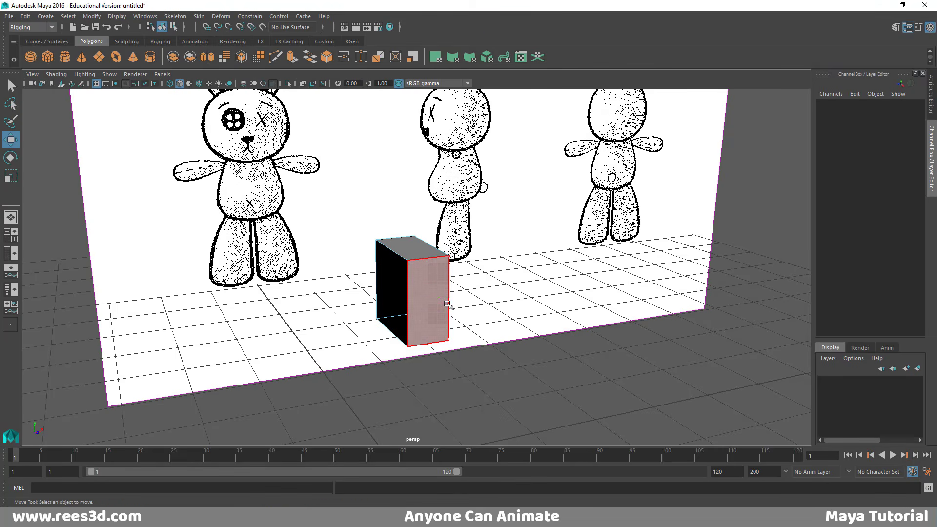
# Fit the half block's lower vertices to the belly outline in the front view, lowering the centre ones and moving the outer ones outward
pyautogui.keyDown('alt'); pyautogui.moveTo(539, 347); pyautogui.dragTo(412, 281); pyautogui.keyUp('alt')
pyautogui.press('space')
pyautogui.press('space')
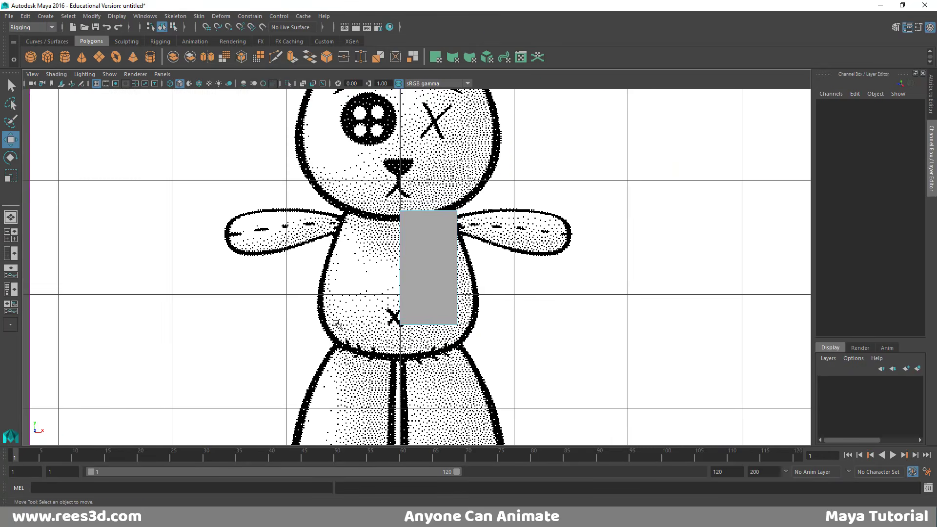
pyautogui.scroll(2, 311, 306)
pyautogui.moveTo(409, 236); pyautogui.dragTo(359, 236, button='right')
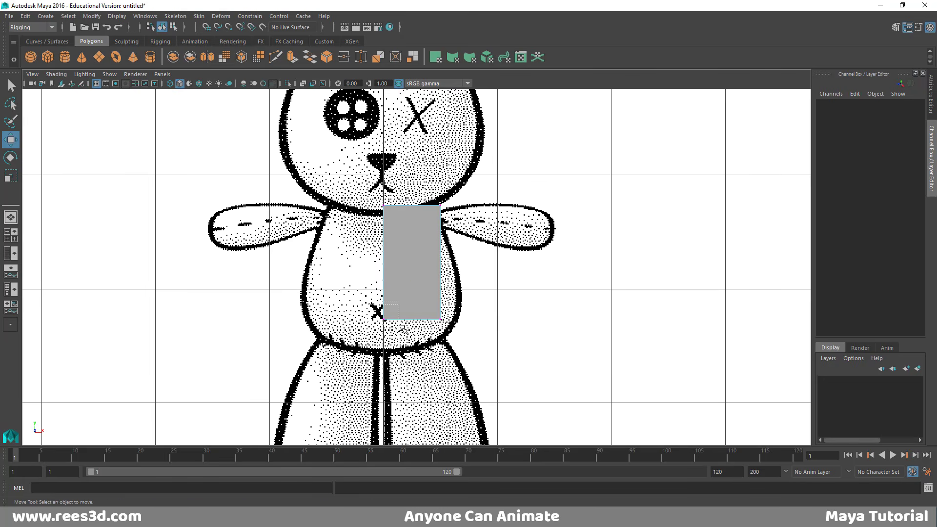
pyautogui.moveTo(369, 309); pyautogui.dragTo(395, 330)
pyautogui.moveTo(384, 276); pyautogui.dragTo(384, 309)
pyautogui.click(440, 320)
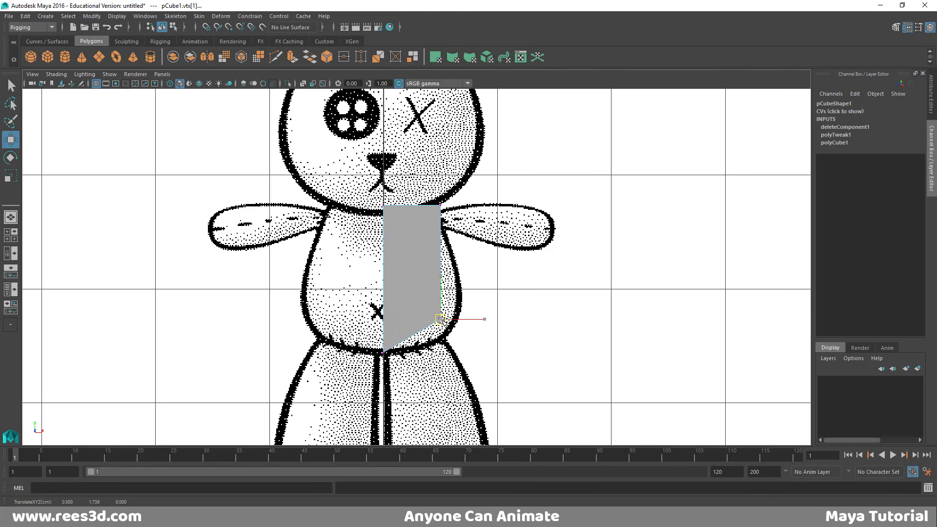
pyautogui.moveTo(440, 320); pyautogui.dragTo(460, 327)
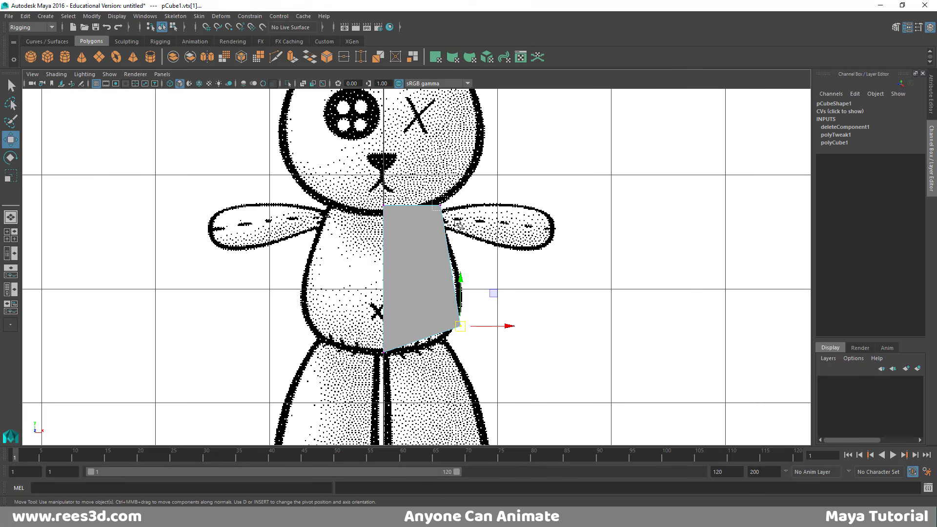
# Fit the half block's upper vertices to the neckline, moving the outer ones inward and slightly raising the centre ones to match
pyautogui.click(441, 205)
pyautogui.moveTo(454, 207); pyautogui.dragTo(433, 202)
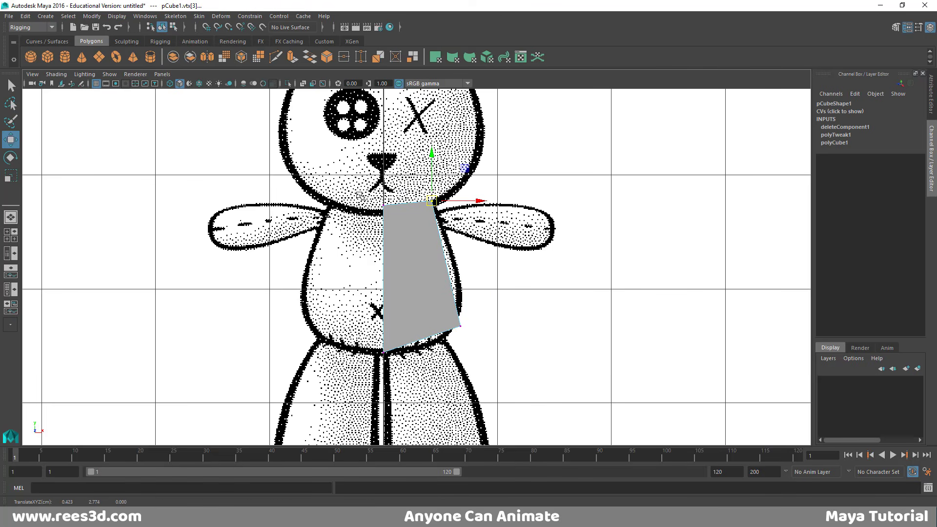
pyautogui.click(384, 205)
pyautogui.moveTo(385, 166); pyautogui.dragTo(385, 163)
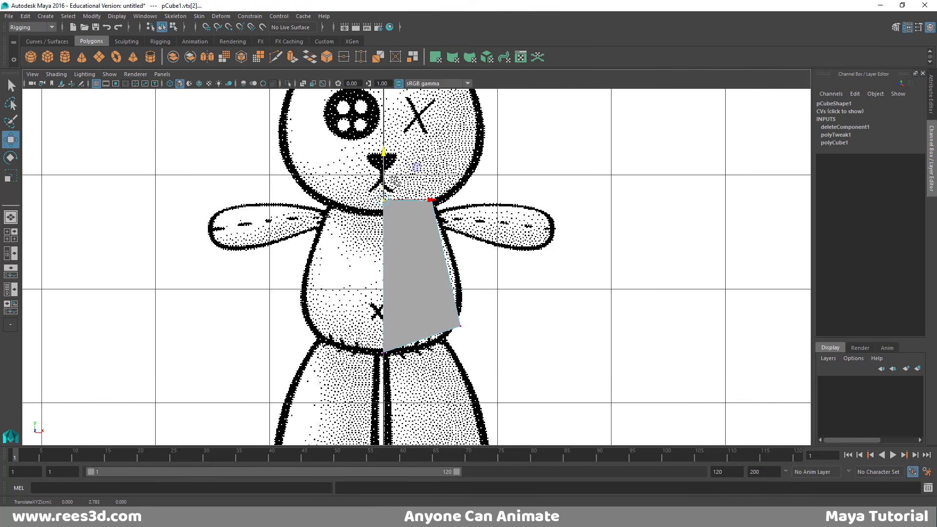
# Create a mirrored copy of the half torso block across the centre with Duplicate Special at Scale X -1
pyautogui.moveTo(408, 236); pyautogui.dragTo(458, 222, button='right')
pyautogui.press('space')
pyautogui.press('space')
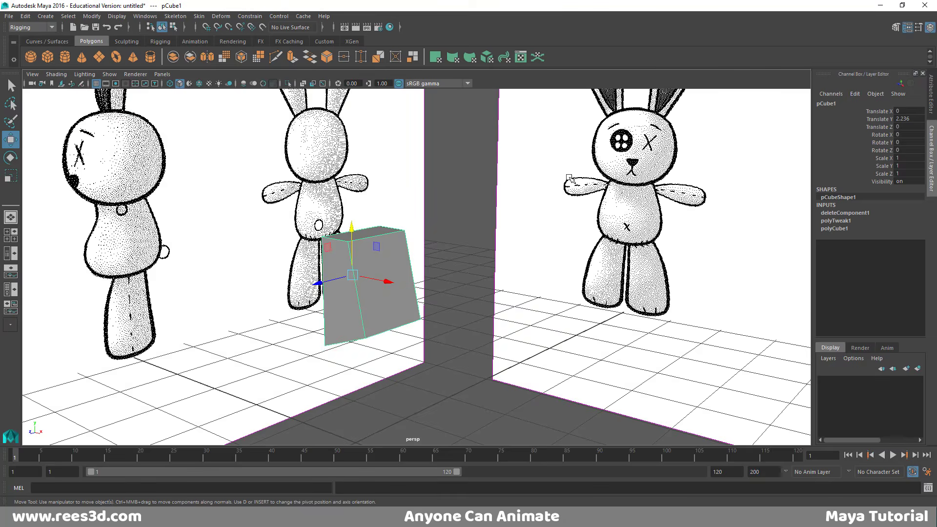
pyautogui.keyDown('alt'); pyautogui.moveTo(518, 261); pyautogui.dragTo(486, 290); pyautogui.keyUp('alt')
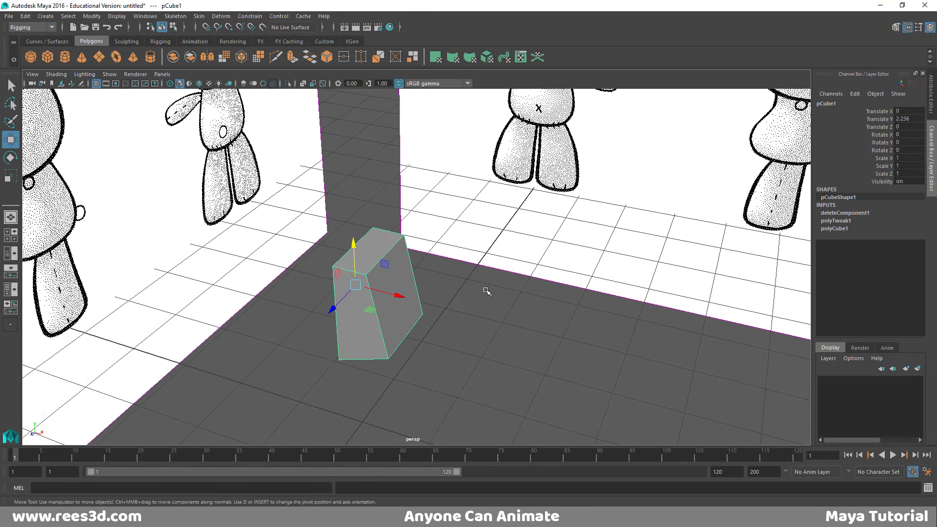
pyautogui.click(25, 16)
pyautogui.click(62, 171)
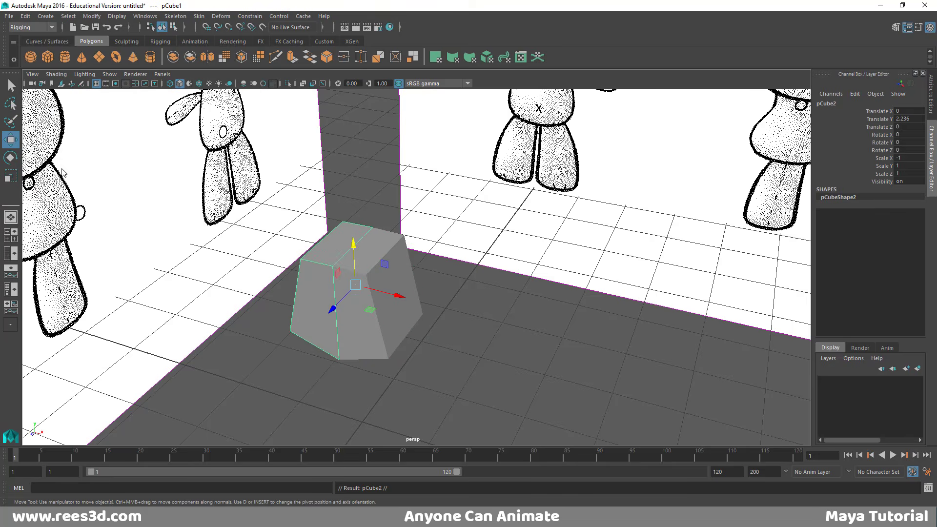
# Open the Duplicate Special options
pyautogui.keyDown('alt'); pyautogui.moveTo(327, 351); pyautogui.dragTo(345, 338); pyautogui.keyUp('alt')
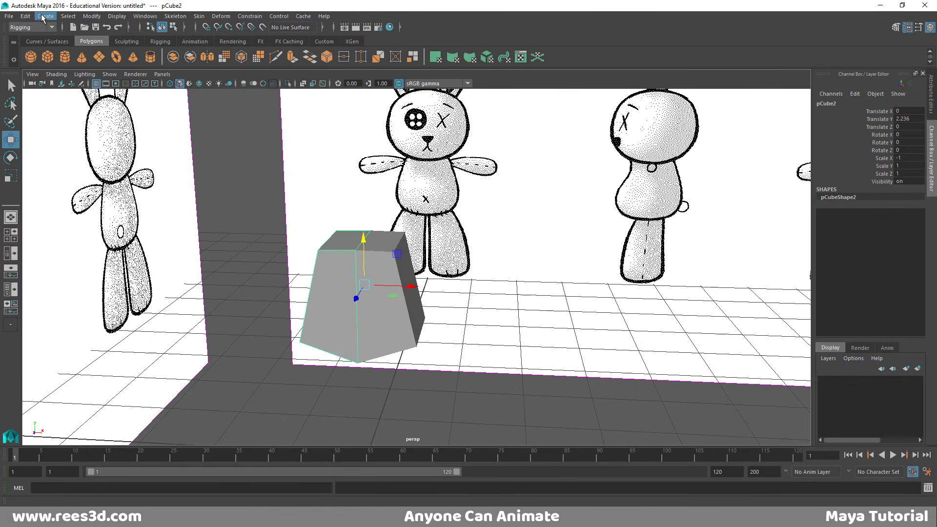
pyautogui.click(25, 16)
pyautogui.click(144, 167)
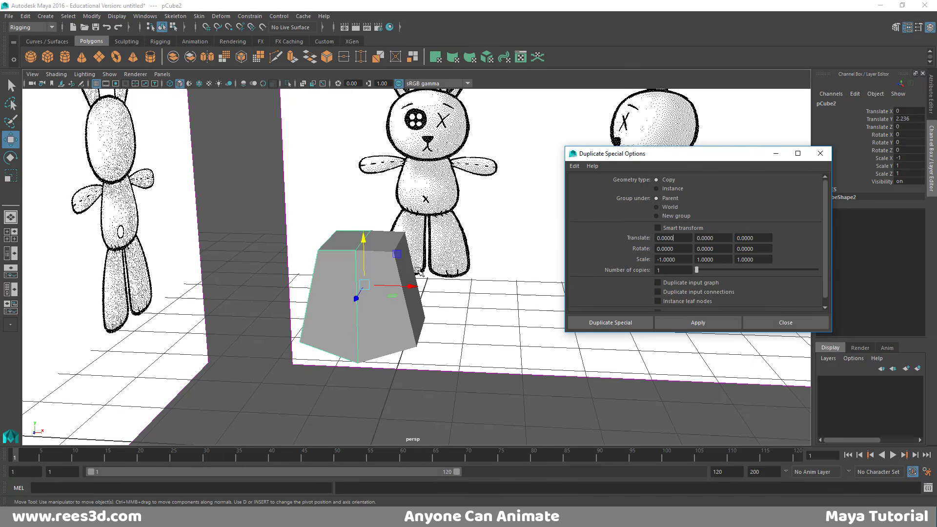
# Try moving a lower outer vertex of the original half to test whether the mirrored copy follows, and undo the move
pyautogui.moveTo(400, 335); pyautogui.dragTo(364, 236, button='right')
pyautogui.click(415, 349)
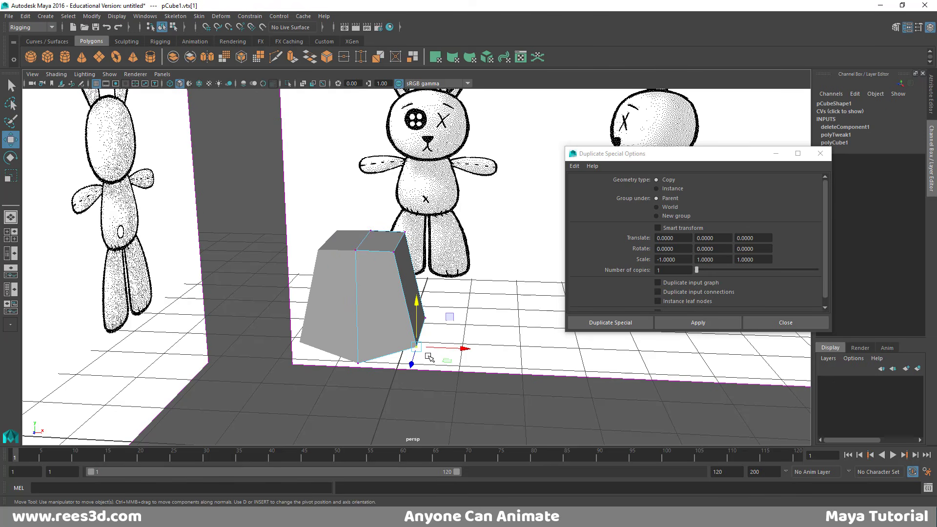
pyautogui.moveTo(417, 348); pyautogui.dragTo(416, 327)
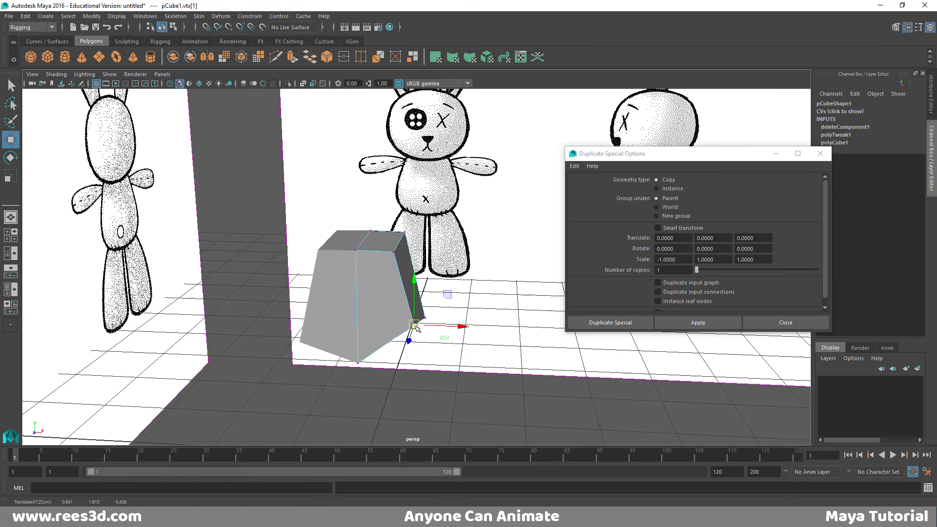
pyautogui.hotkey('ctrl', 'z')
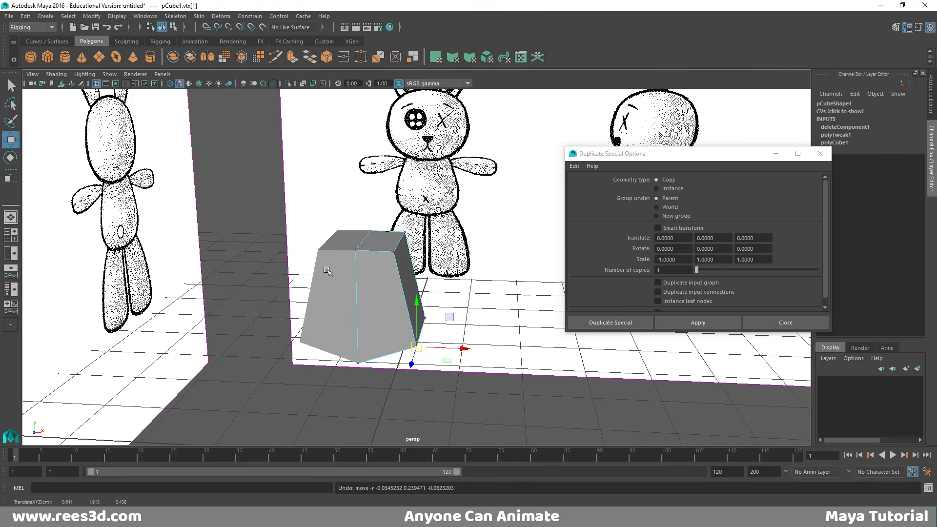
# Replace the mirrored copy with an instance of the original half block, duplicated at Scale X -1
pyautogui.moveTo(327, 236); pyautogui.dragTo(325, 295, button='right')
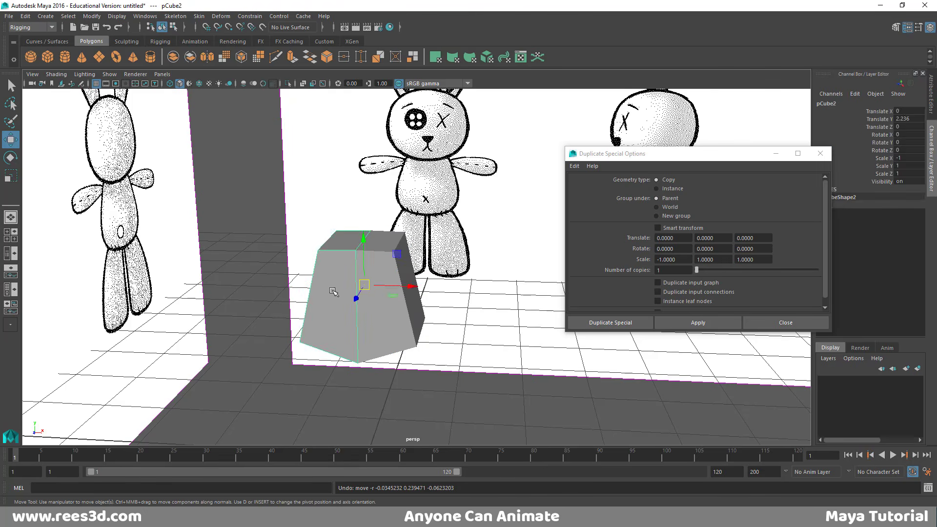
pyautogui.press('Delete')
pyautogui.click(388, 330)
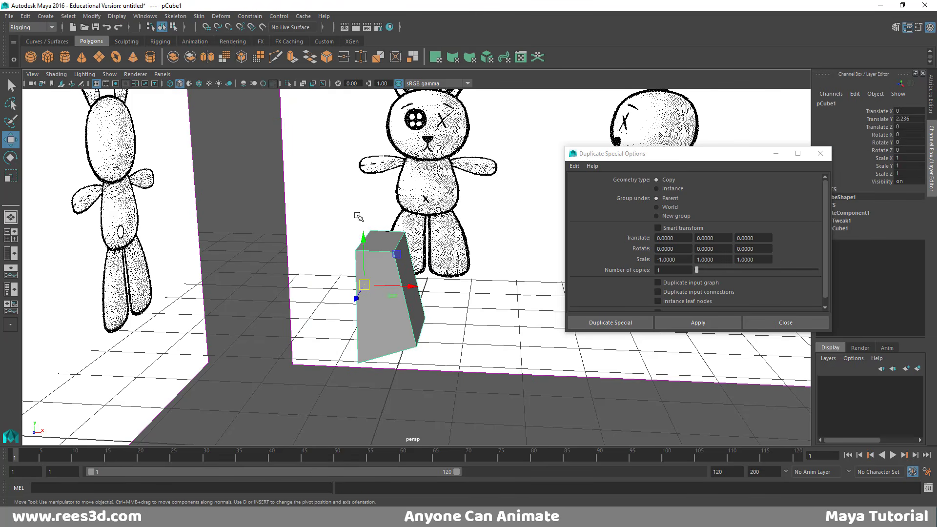
pyautogui.click(671, 190)
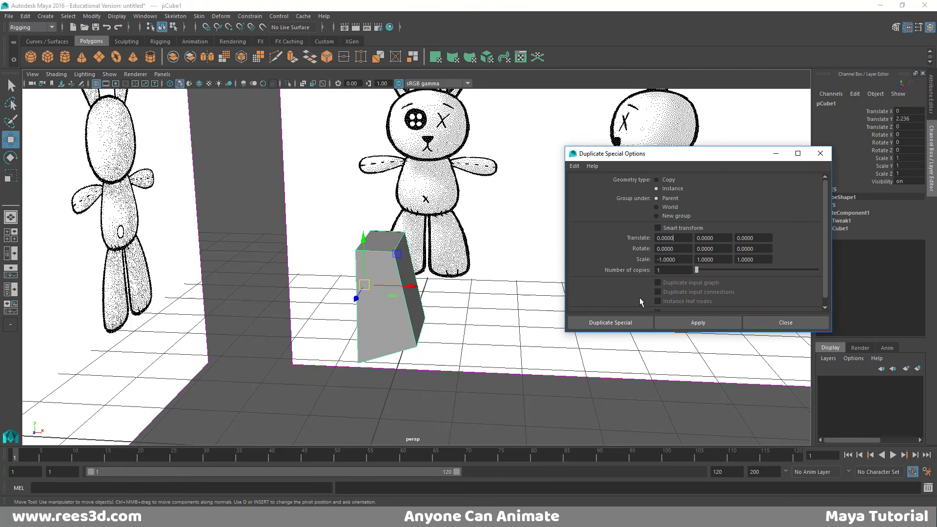
pyautogui.click(610, 322)
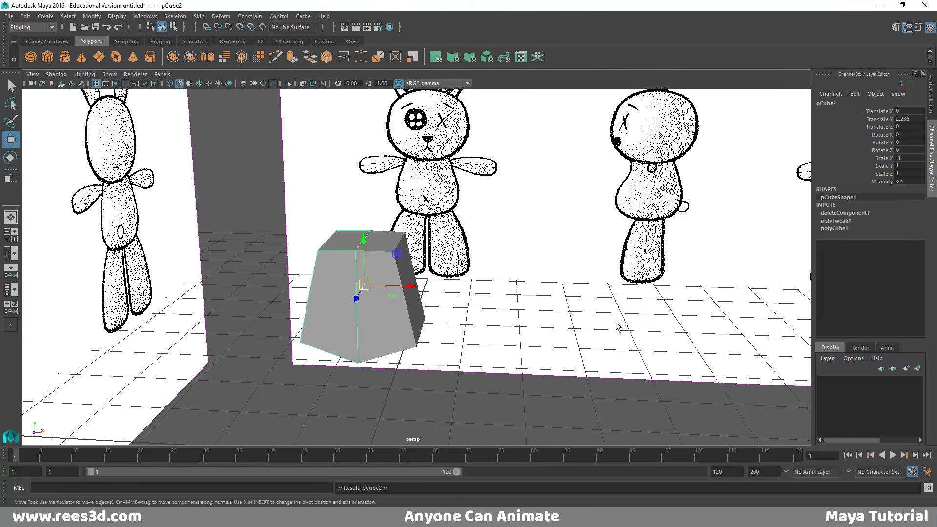
# Try moving a lower outer vertex of the original half to check that the instance follows, and undo the move
pyautogui.moveTo(390, 303)
pyautogui.keyDown('alt'); pyautogui.mouseDown()
pyautogui.moveTo(465, 303)
pyautogui.moveTo(390, 308)
pyautogui.mouseUp(); pyautogui.keyUp('alt')
pyautogui.moveTo(389, 236); pyautogui.dragTo(343, 238, button='right')
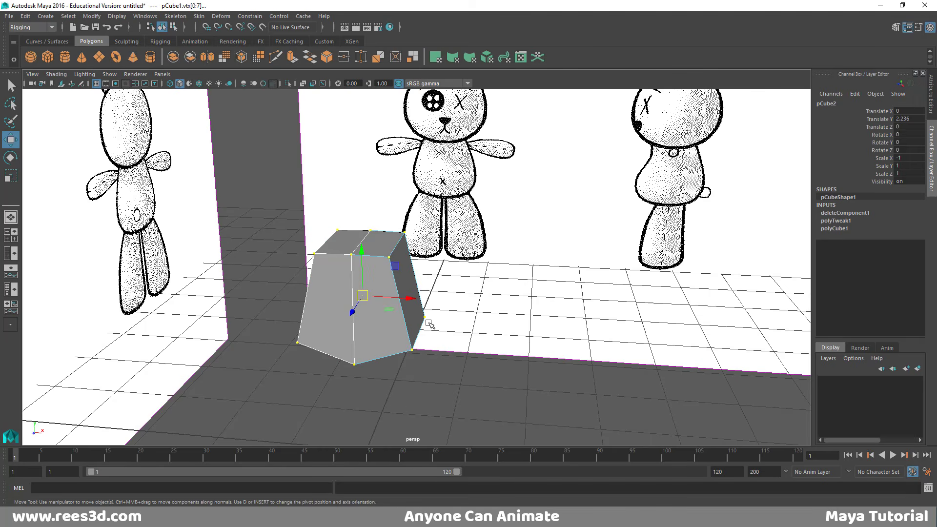
pyautogui.click(412, 348)
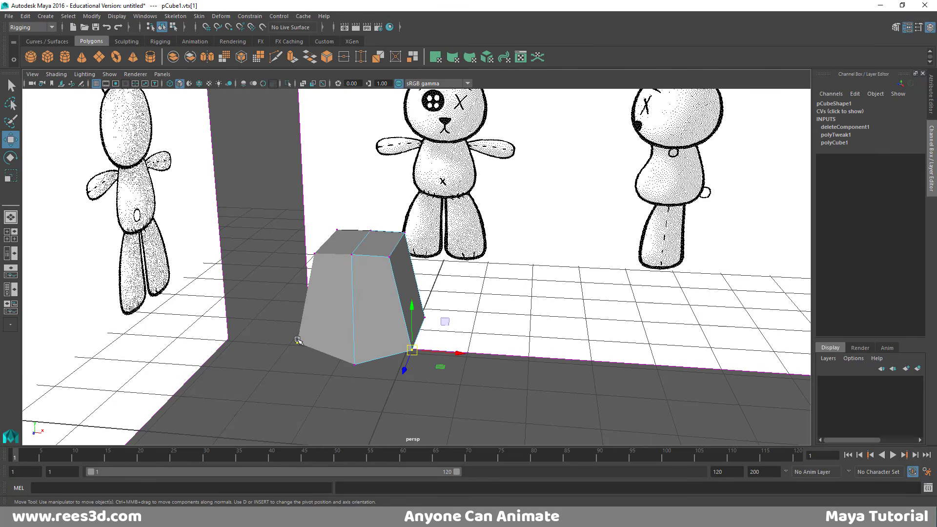
pyautogui.moveTo(412, 351)
pyautogui.mouseDown()
pyautogui.moveTo(385, 358)
pyautogui.moveTo(404, 361)
pyautogui.moveTo(385, 352)
pyautogui.moveTo(394, 346)
pyautogui.mouseUp()
pyautogui.hotkey('ctrl', 'z')
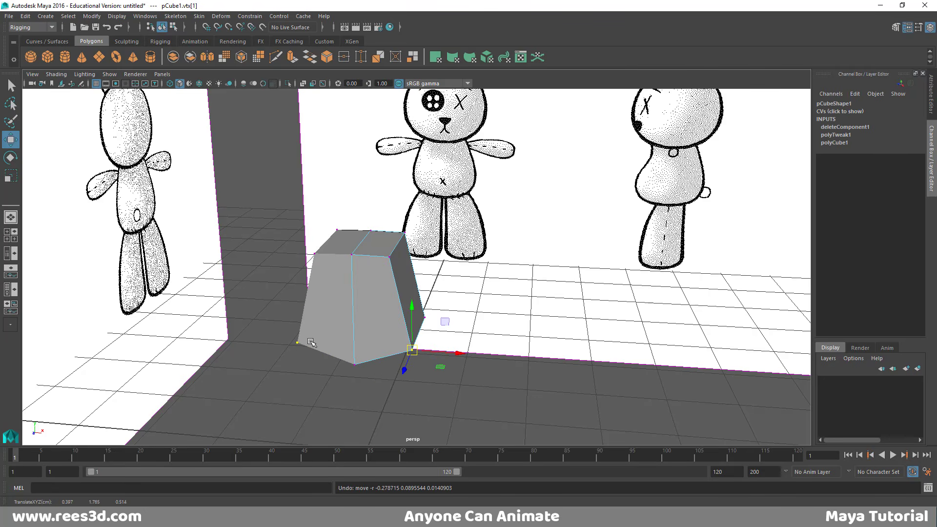
# Scale the outer side face of the original half block narrower along Z to taper the torso's depth toward the side
pyautogui.keyDown('alt'); pyautogui.moveTo(311, 343); pyautogui.dragTo(362, 390); pyautogui.keyUp('alt')
pyautogui.scroll(3, 451, 283)
pyautogui.keyDown('alt'); pyautogui.moveTo(455, 277); pyautogui.dragTo(498, 263, button='middle'); pyautogui.keyUp('alt')
pyautogui.keyDown('alt'); pyautogui.moveTo(498, 263); pyautogui.dragTo(424, 278); pyautogui.keyUp('alt')
pyautogui.moveTo(425, 278); pyautogui.dragTo(425, 261, button='right')
pyautogui.click(432, 280)
pyautogui.press('e')
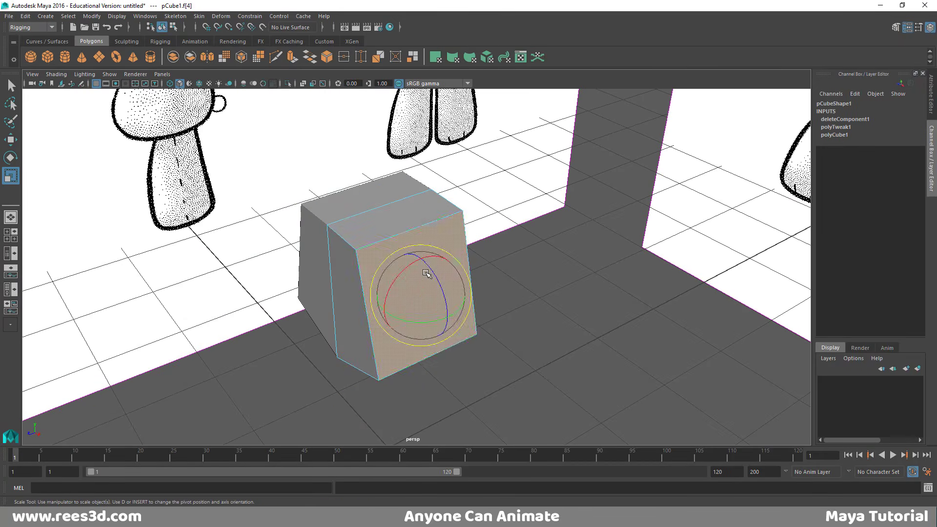
pyautogui.press('r')
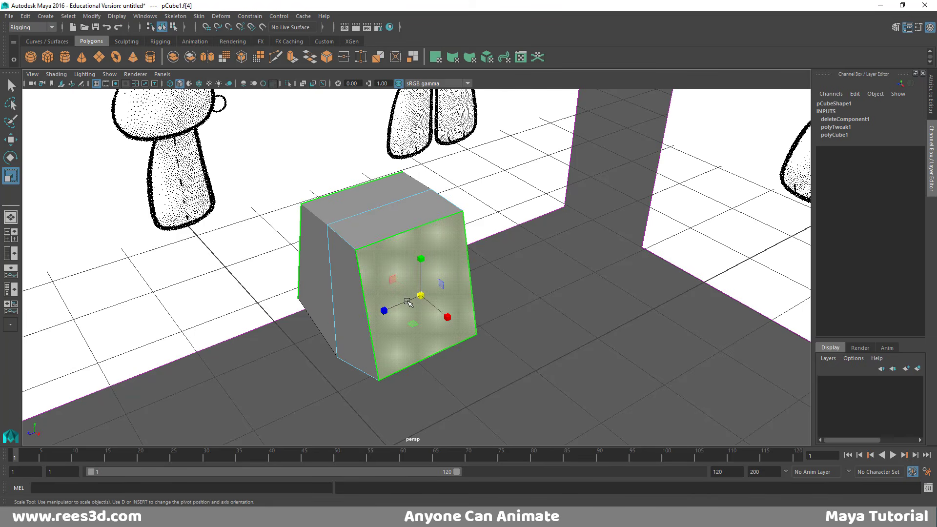
pyautogui.press('w')
pyautogui.press('e')
pyautogui.press('w')
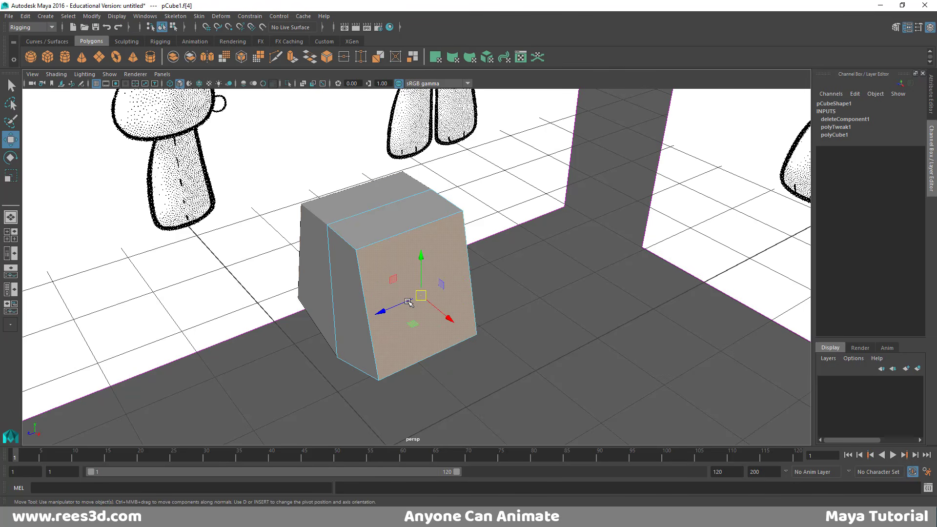
pyautogui.press('e')
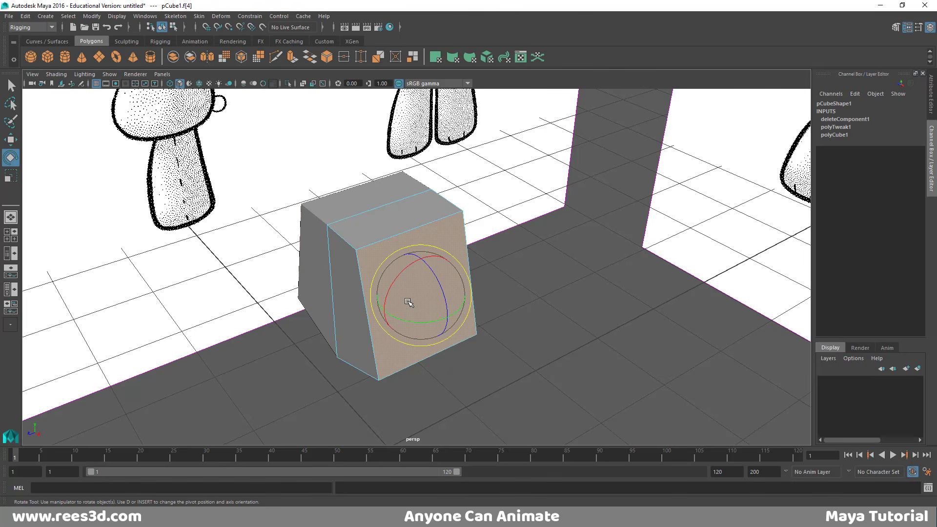
pyautogui.press('r')
pyautogui.moveTo(385, 309); pyautogui.dragTo(403, 234)
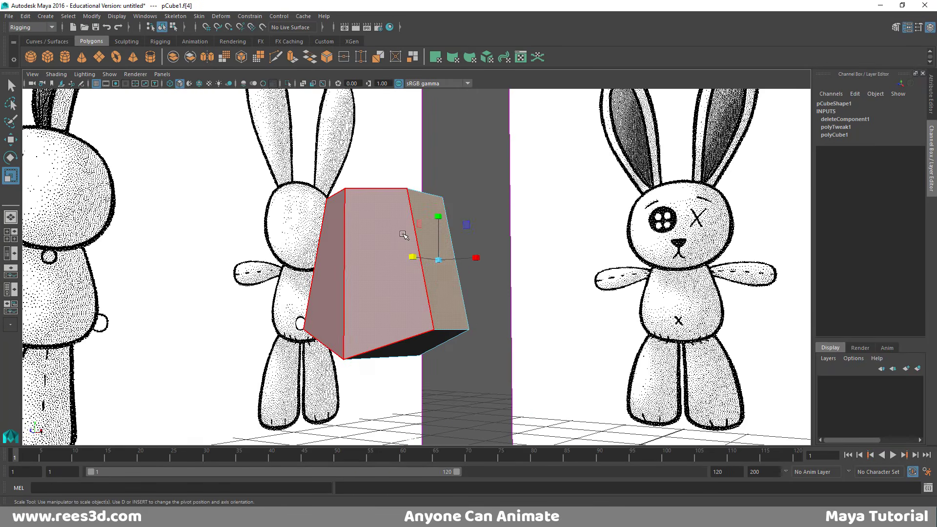
# Preview the original half with smooth mesh display in the four-view layout, and return it to the unsmoothed display
pyautogui.moveTo(401, 230); pyautogui.dragTo(381, 291, button='right')
pyautogui.scroll(-1, 353, 267)
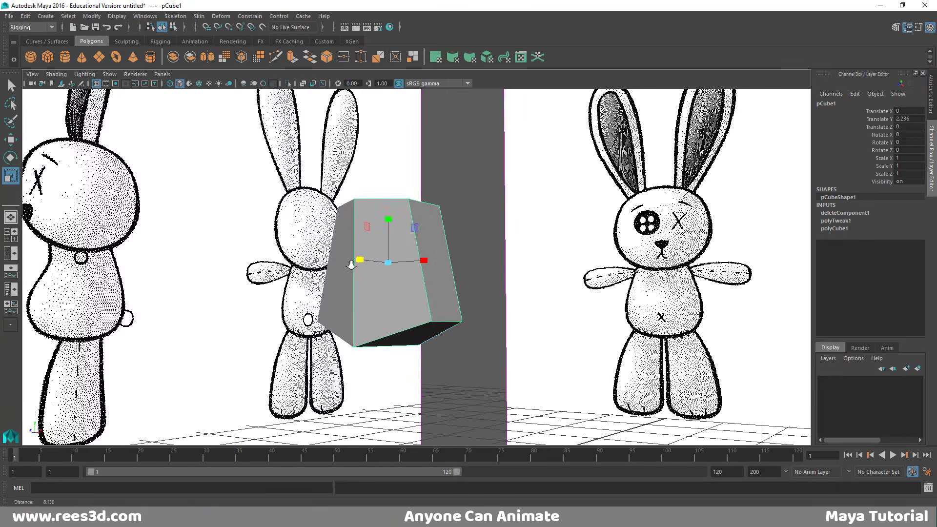
pyautogui.keyDown('alt'); pyautogui.moveTo(351, 265); pyautogui.dragTo(480, 310); pyautogui.keyUp('alt')
pyautogui.press('3')
pyautogui.press('space')
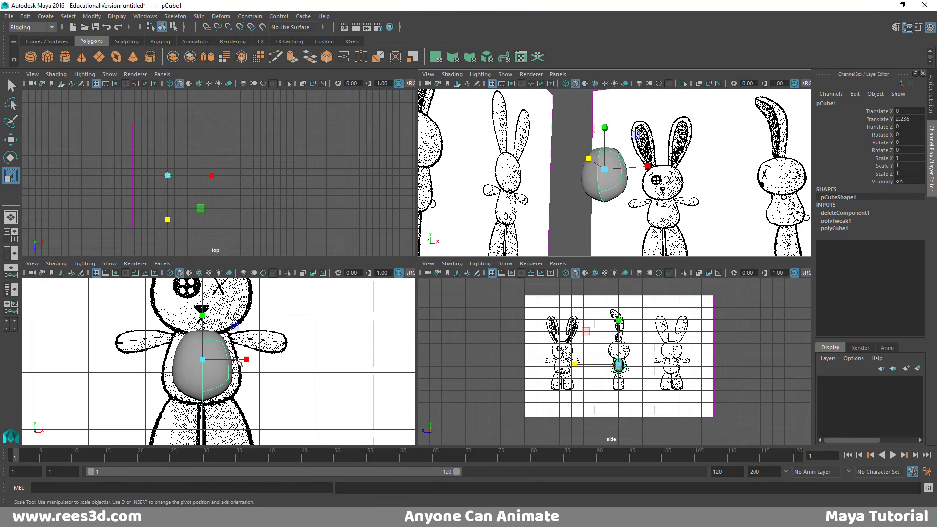
pyautogui.press('1')
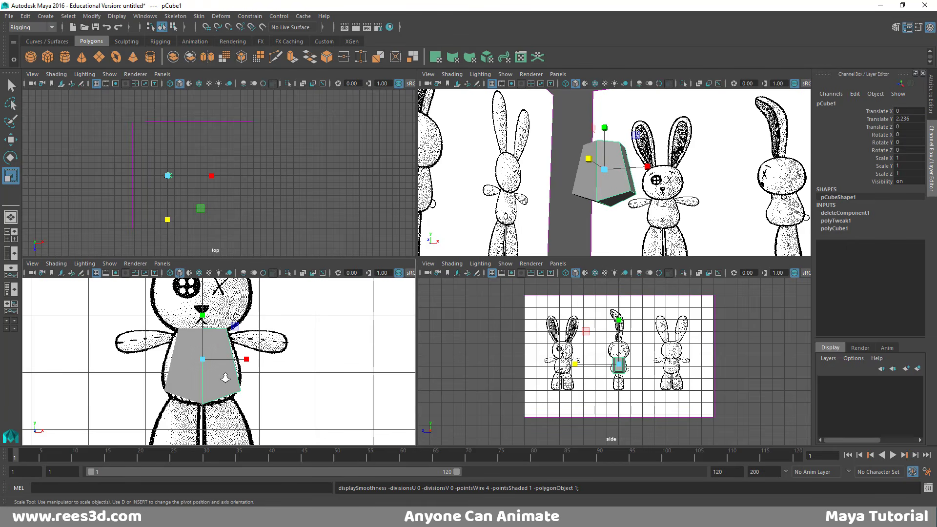
# Insert a horizontal edge loop across the middle of the original torso half, working in the front view
pyautogui.scroll(4, 225, 375)
pyautogui.moveTo(256, 362)
pyautogui.keyDown('alt'); pyautogui.mouseDown(button='middle')
pyautogui.moveTo(268, 352)
pyautogui.moveTo(243, 377)
pyautogui.moveTo(272, 346)
pyautogui.moveTo(271, 362)
pyautogui.mouseUp(button='middle'); pyautogui.keyUp('alt')
pyautogui.scroll(3, 268, 351)
pyautogui.keyDown('alt'); pyautogui.moveTo(272, 361); pyautogui.dragTo(280, 385, button='right'); pyautogui.keyUp('alt')
pyautogui.keyDown('alt'); pyautogui.moveTo(281, 385); pyautogui.dragTo(273, 371, button='middle'); pyautogui.keyUp('alt')
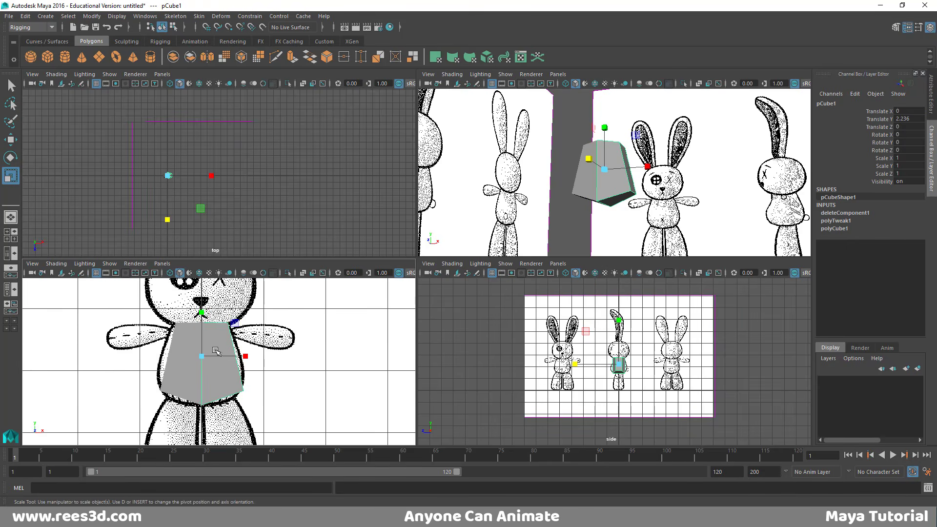
pyautogui.moveTo(215, 350); pyautogui.dragTo(223, 317, button='right')
pyautogui.rightClick(229, 351)
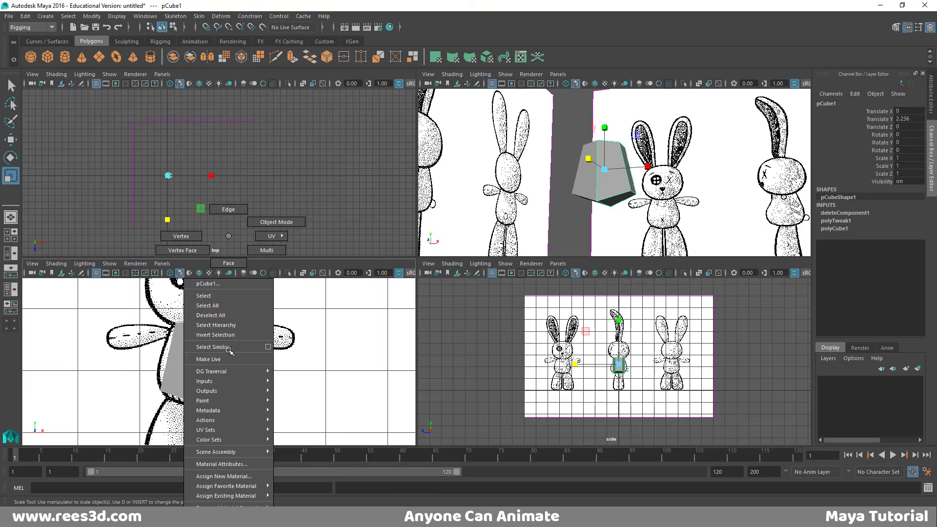
pyautogui.moveTo(228, 350); pyautogui.dragTo(226, 247, button='right')
pyautogui.rightClick(220, 363)
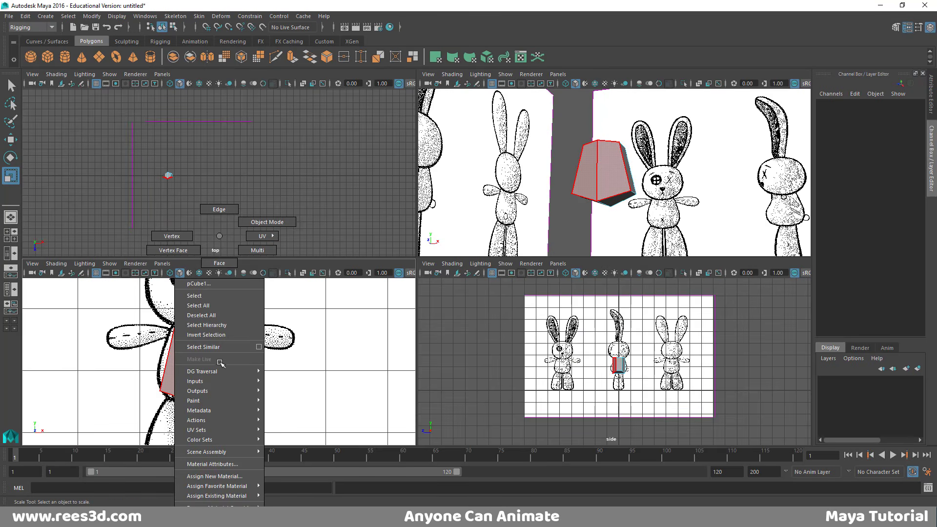
pyautogui.click(207, 296)
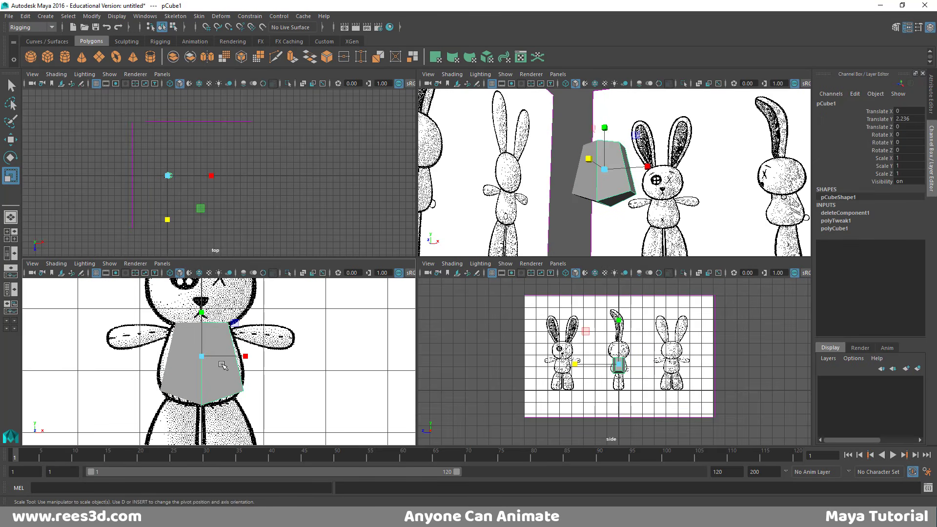
pyautogui.keyDown('shift'); pyautogui.moveTo(227, 363); pyautogui.dragTo(204, 294, button='right'); pyautogui.keyUp('shift')
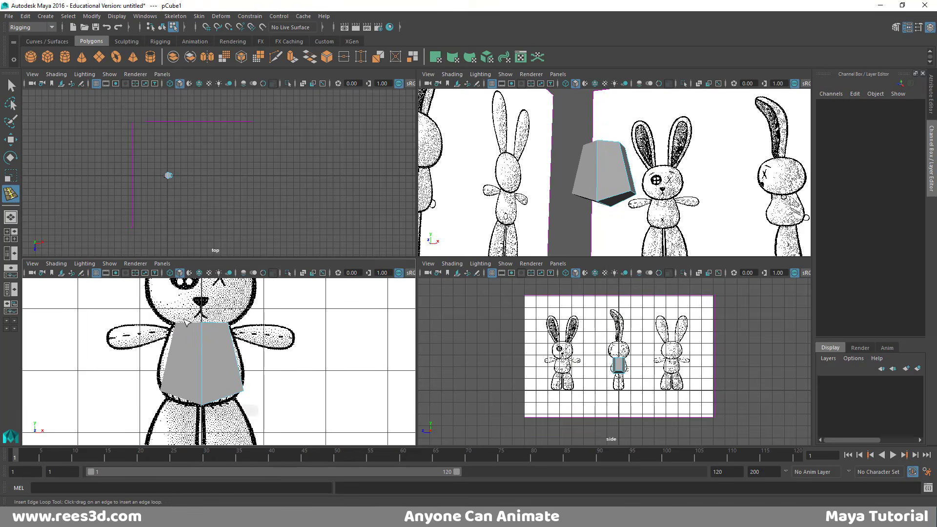
pyautogui.moveTo(238, 351); pyautogui.dragTo(237, 358)
pyautogui.keyDown('alt'); pyautogui.moveTo(244, 380); pyautogui.dragTo(297, 373, button='right'); pyautogui.keyUp('alt')
# In the enlarged front view, move the middle loop's outer vertices outward and the bottom outer vertices inward toward the bunny's body outline
pyautogui.press('space')
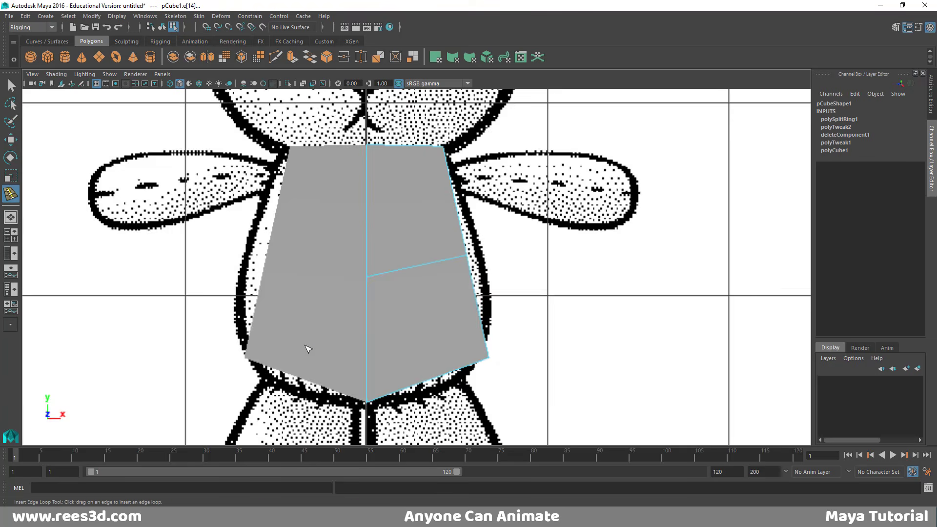
pyautogui.press('w')
pyautogui.moveTo(410, 235); pyautogui.dragTo(314, 224, button='right')
pyautogui.moveTo(480, 235)
pyautogui.mouseDown()
pyautogui.moveTo(436, 279)
pyautogui.moveTo(493, 244)
pyautogui.mouseUp()
pyautogui.moveTo(461, 330); pyautogui.dragTo(465, 384)
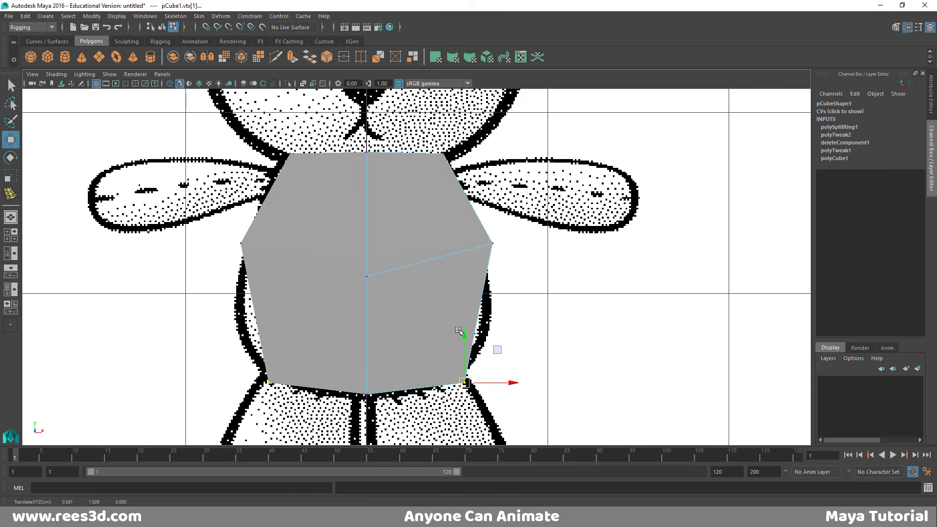
# Insert an edge loop across the lower torso and move the outer vertices of the lower and middle loops onto the front outline
pyautogui.moveTo(467, 234); pyautogui.dragTo(462, 297, button='right')
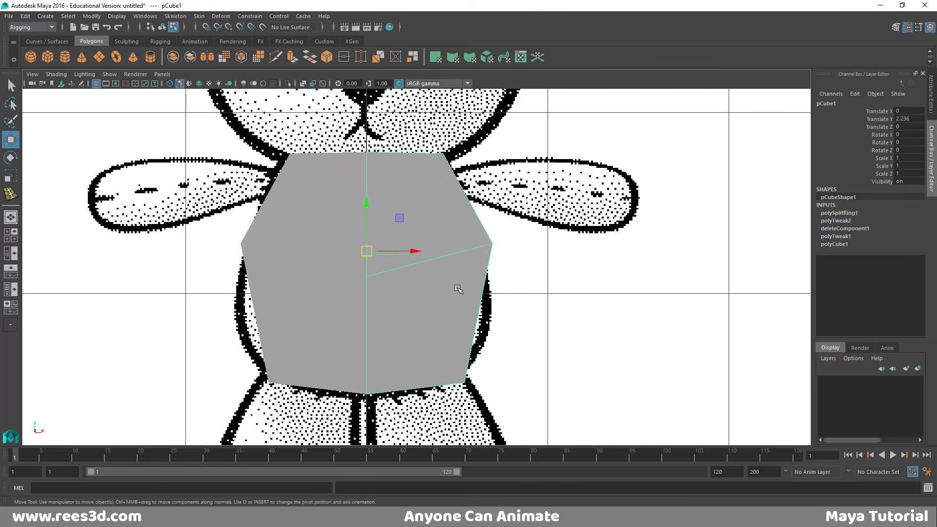
pyautogui.keyDown('shift'); pyautogui.moveTo(436, 237); pyautogui.dragTo(362, 245, button='right'); pyautogui.keyUp('shift')
pyautogui.click(446, 292)
pyautogui.moveTo(481, 301); pyautogui.dragTo(501, 341)
pyautogui.press('w')
pyautogui.press('F9')
pyautogui.click(492, 239)
pyautogui.moveTo(492, 239); pyautogui.dragTo(486, 248)
# Insert an edge loop across the upper torso and move its outer vertices onto the outline at the base of the arm
pyautogui.moveTo(432, 325); pyautogui.dragTo(436, 320, button='right')
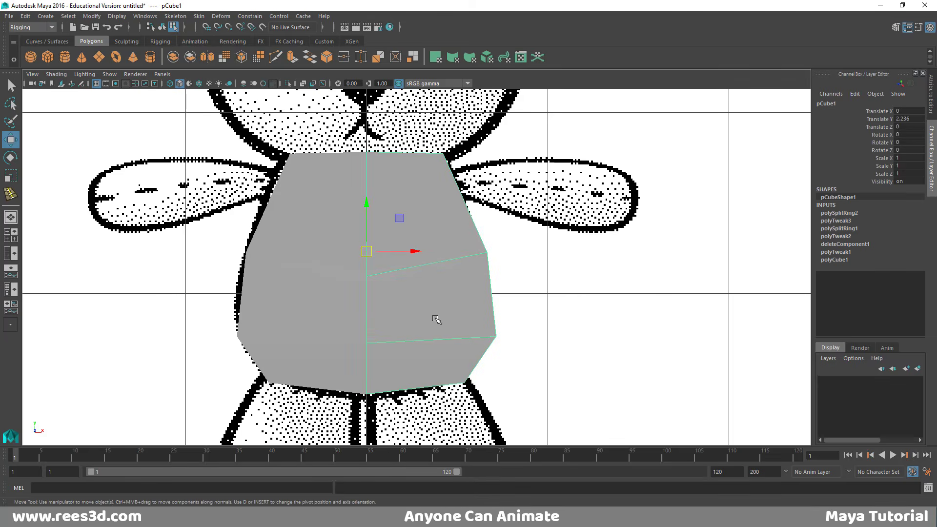
pyautogui.keyDown('shift'); pyautogui.moveTo(439, 250); pyautogui.dragTo(386, 258, button='right'); pyautogui.keyUp('shift')
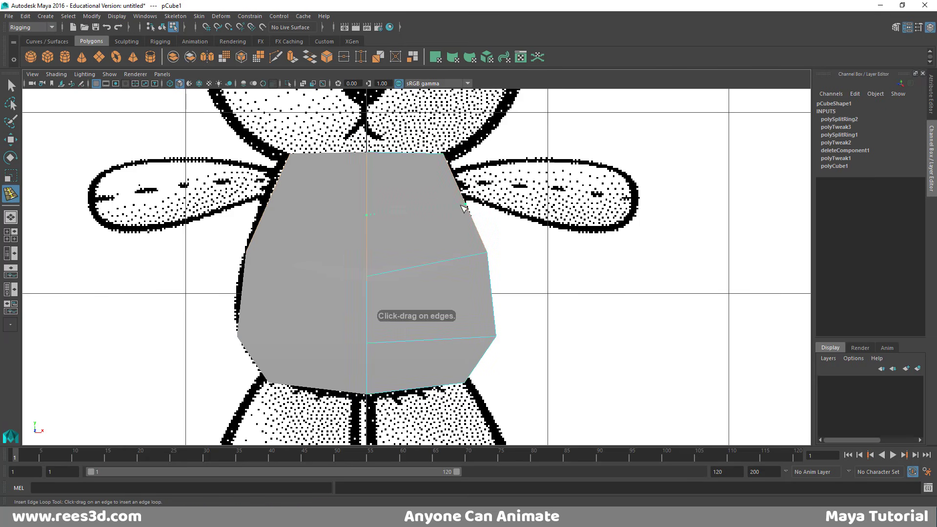
pyautogui.moveTo(461, 206); pyautogui.dragTo(461, 206)
pyautogui.press('w')
pyautogui.moveTo(449, 210); pyautogui.dragTo(418, 209, button='right')
pyautogui.moveTo(475, 211); pyautogui.dragTo(456, 196)
pyautogui.moveTo(463, 203); pyautogui.dragTo(466, 201)
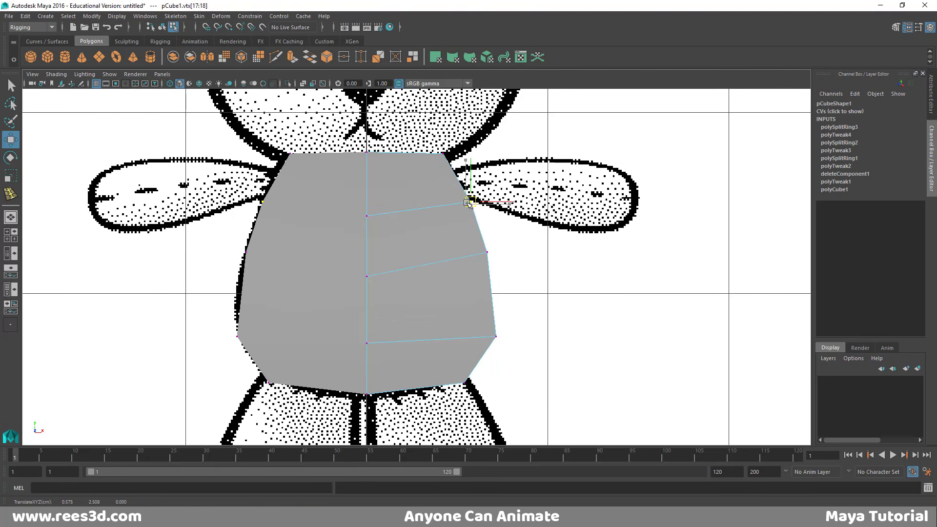
# Refine the outer vertices of the middle loop, upper loop and top corner to follow the body outline in the front view
pyautogui.click(486, 252)
pyautogui.moveTo(486, 255); pyautogui.dragTo(482, 267)
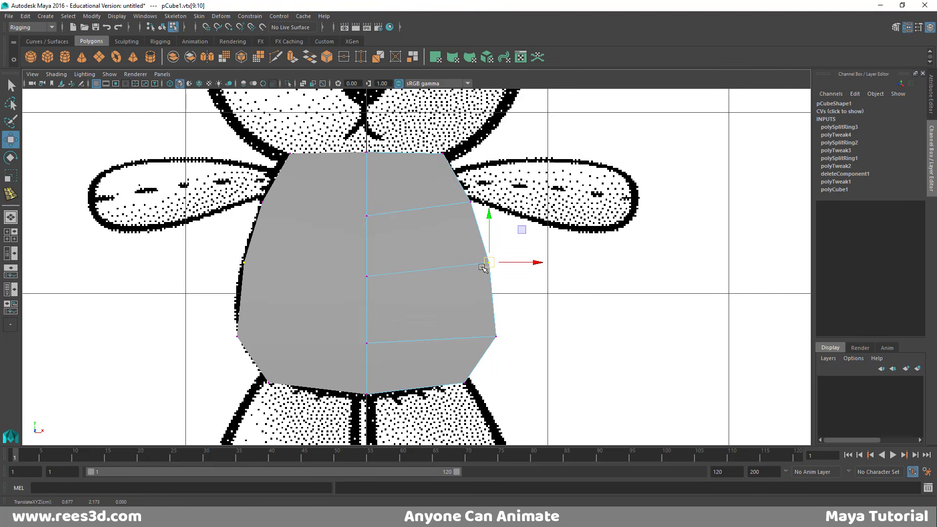
pyautogui.click(470, 201)
pyautogui.moveTo(471, 203); pyautogui.dragTo(469, 205)
pyautogui.click(443, 155)
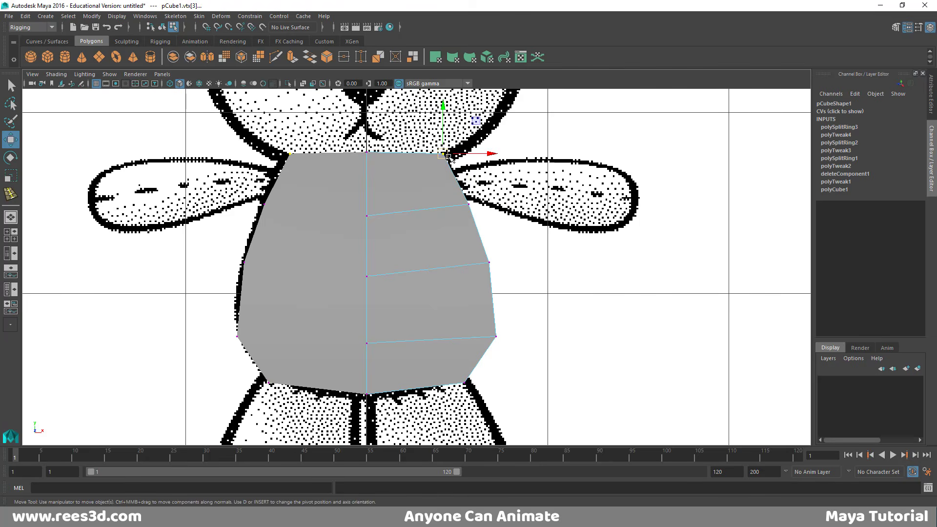
pyautogui.moveTo(444, 156)
pyautogui.mouseDown()
pyautogui.moveTo(433, 157)
pyautogui.moveTo(444, 160)
pyautogui.mouseUp()
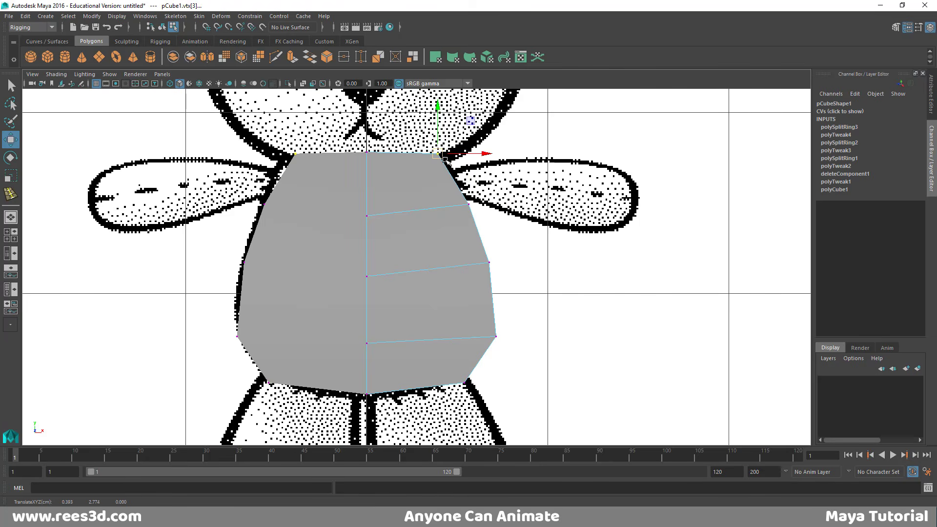
pyautogui.click(463, 200)
pyautogui.moveTo(464, 202); pyautogui.dragTo(469, 212)
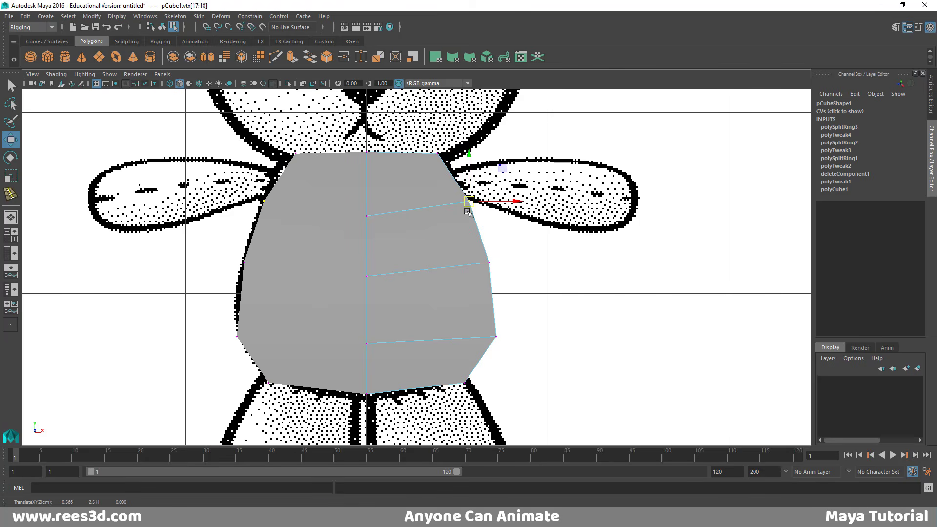
# Preview the original torso half smoothed in the front and perspective views, and return it to the unsmoothed display
pyautogui.rightClick(451, 292)
pyautogui.rightClick(447, 291)
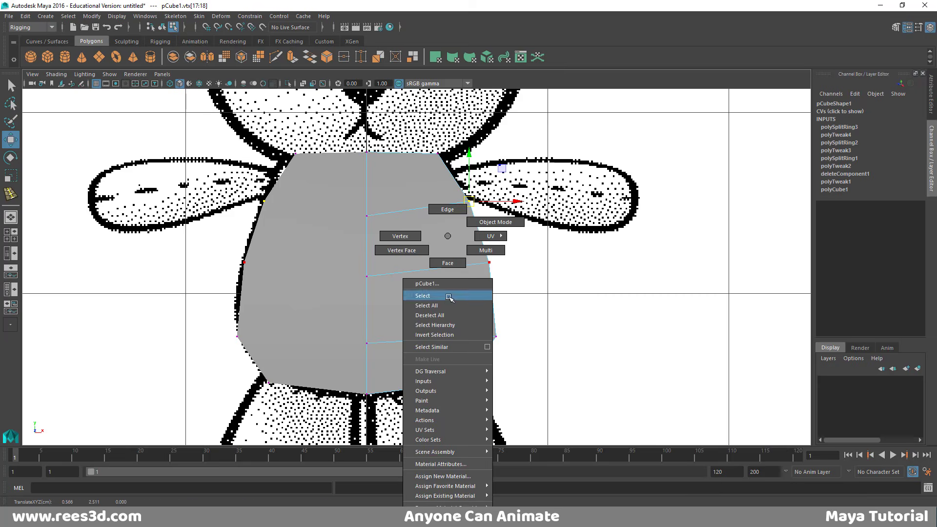
pyautogui.click(423, 296)
pyautogui.press('3')
pyautogui.press('space')
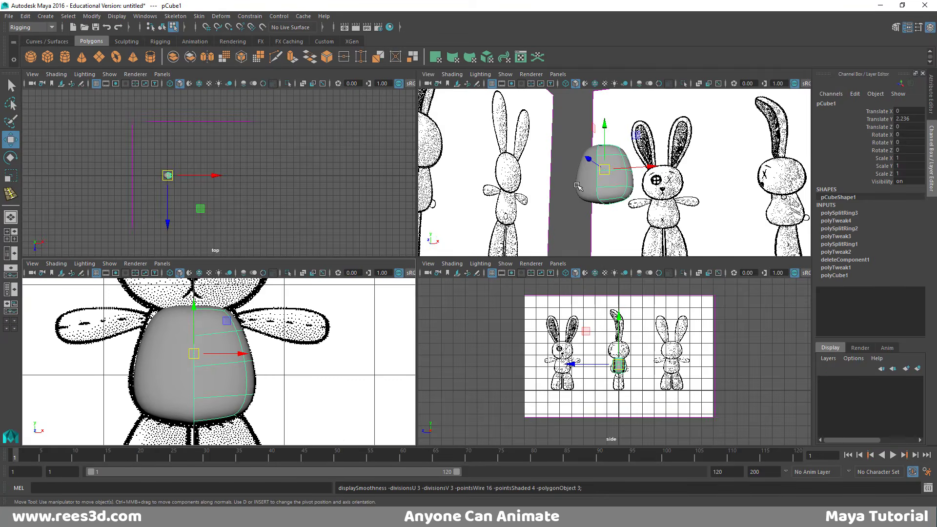
pyautogui.keyDown('alt'); pyautogui.moveTo(578, 190); pyautogui.dragTo(621, 189); pyautogui.keyUp('alt')
pyautogui.press('1')
# Insert a vertical edge loop between the centre line and the outer corner of the original torso half
pyautogui.moveTo(617, 180); pyautogui.dragTo(614, 191, button='right')
pyautogui.moveTo(604, 229); pyautogui.dragTo(618, 207, button='right')
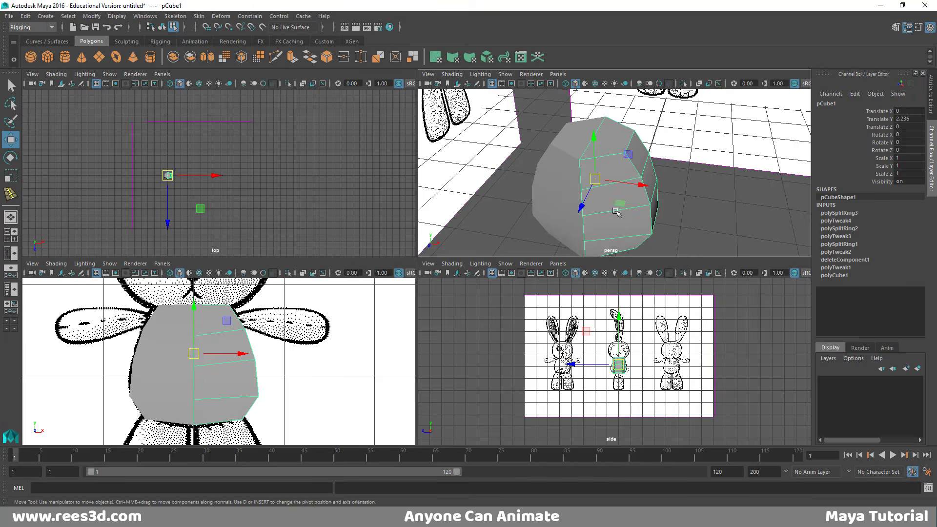
pyautogui.keyDown('shift'); pyautogui.rightClick(615, 190); pyautogui.keyUp('shift')
pyautogui.click(547, 205)
pyautogui.keyDown('alt'); pyautogui.moveTo(591, 210); pyautogui.dragTo(640, 251); pyautogui.keyUp('alt')
pyautogui.click(618, 194)
# Scale the new vertical edge loop outward along Z to round the torso's front and back
pyautogui.press('space')
pyautogui.keyDown('alt'); pyautogui.moveTo(521, 274); pyautogui.dragTo(374, 240); pyautogui.keyUp('alt')
pyautogui.press('e')
pyautogui.press('r')
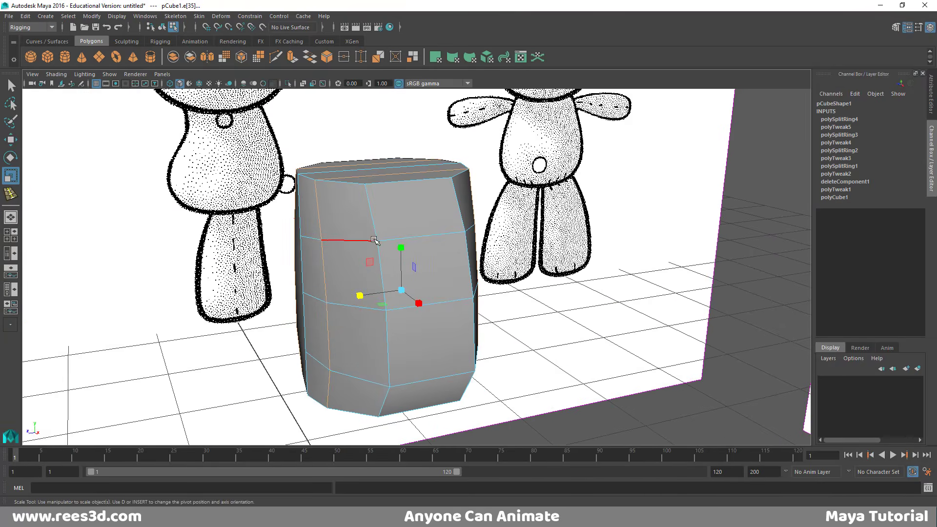
# Inspect the rounded torso half with smooth mesh display in perspective, and switch the smoothing off again
pyautogui.moveTo(374, 240); pyautogui.dragTo(369, 267, button='right')
pyautogui.press('3')
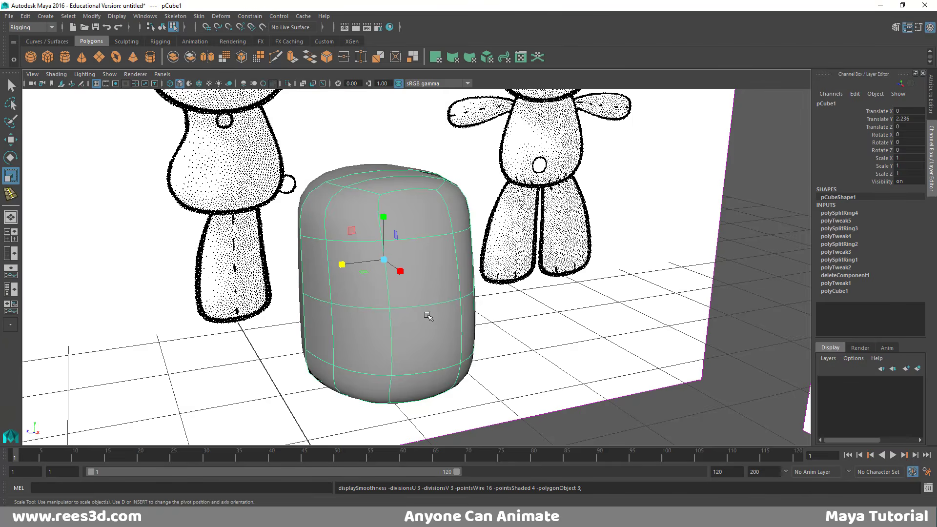
pyautogui.keyDown('alt'); pyautogui.moveTo(428, 316); pyautogui.dragTo(407, 285); pyautogui.keyUp('alt')
pyautogui.press('1')
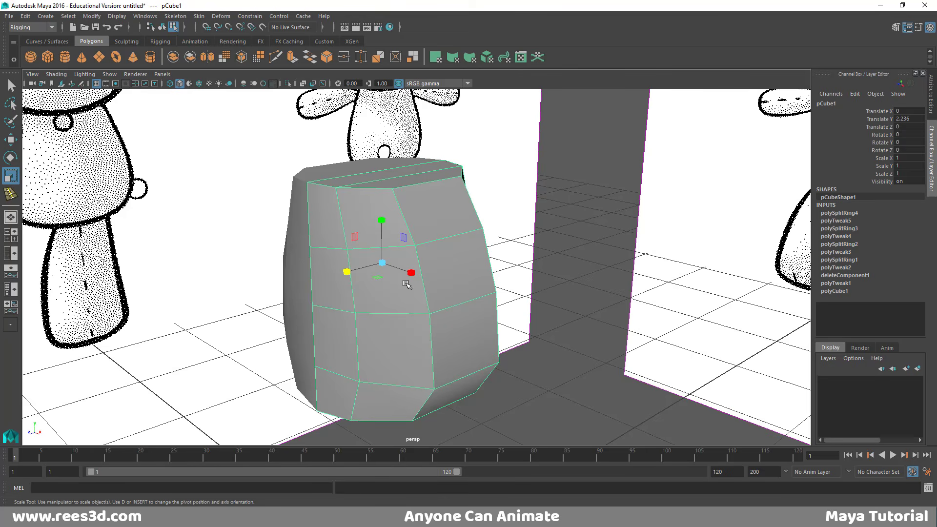
# Frame the torso over the side reference in the side view and turn on X-ray shading there
pyautogui.press('space')
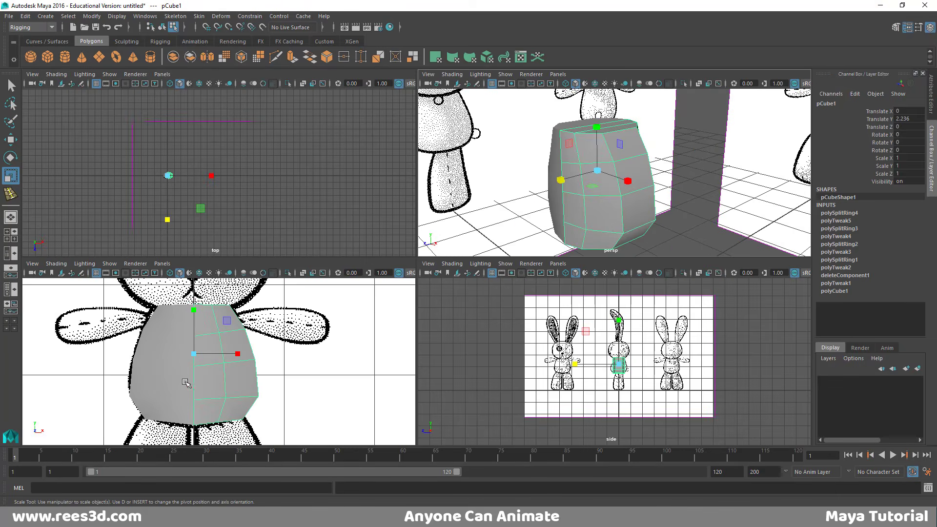
pyautogui.press('space')
pyautogui.scroll(5, 634, 329)
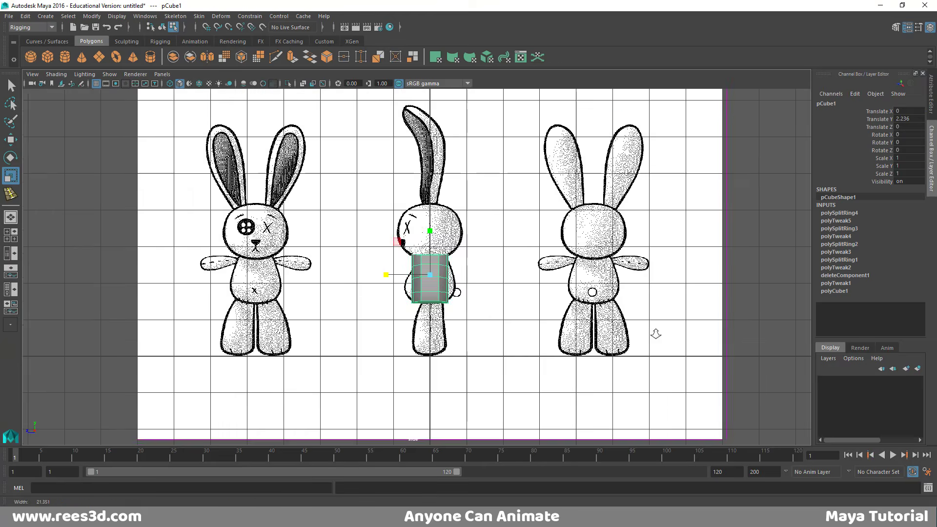
pyautogui.keyDown('alt'); pyautogui.moveTo(623, 329); pyautogui.dragTo(632, 331, button='right'); pyautogui.keyUp('alt')
pyautogui.keyDown('alt'); pyautogui.moveTo(529, 330); pyautogui.dragTo(503, 356, button='middle'); pyautogui.keyUp('alt')
pyautogui.keyDown('alt'); pyautogui.moveTo(532, 360); pyautogui.dragTo(541, 360, button='right'); pyautogui.keyUp('alt')
pyautogui.keyDown('alt'); pyautogui.moveTo(537, 337); pyautogui.dragTo(539, 309, button='middle'); pyautogui.keyUp('alt')
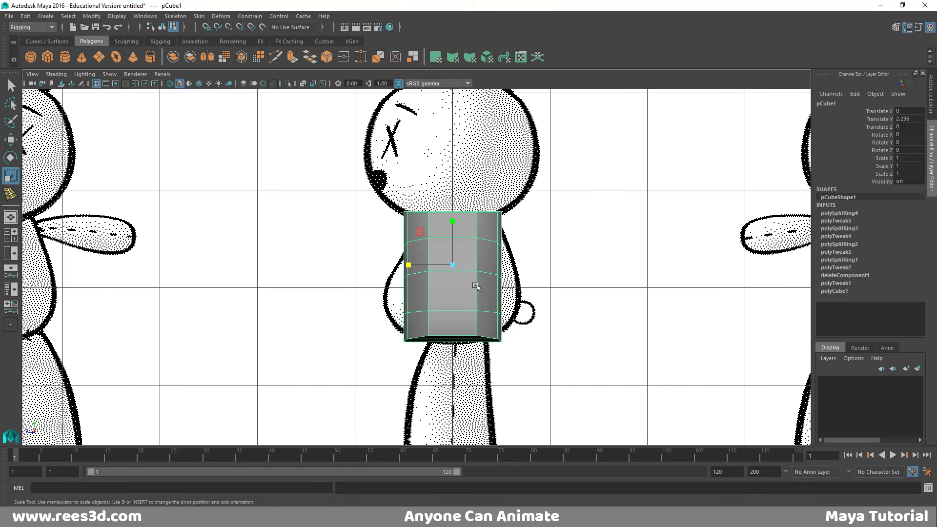
pyautogui.click(303, 84)
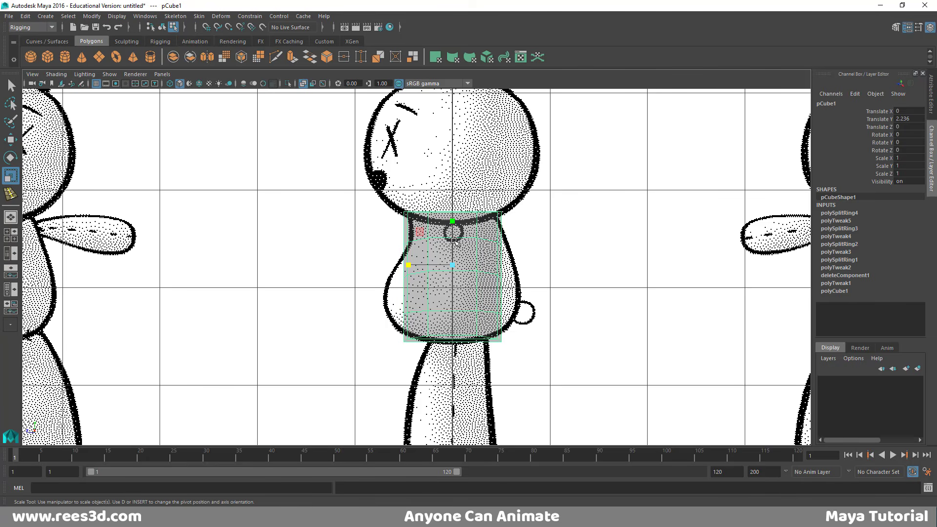
# Scale the torso's middle and lower vertex rows outward and its bottom row inward along Z to match the side reference
pyautogui.moveTo(466, 236); pyautogui.dragTo(427, 236, button='right')
pyautogui.scroll(3, 445, 255)
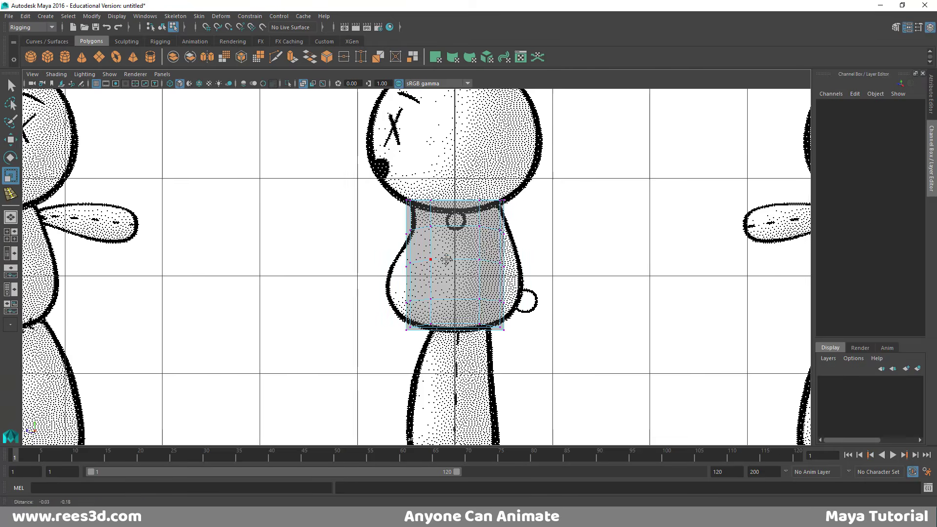
pyautogui.moveTo(383, 243); pyautogui.dragTo(519, 269)
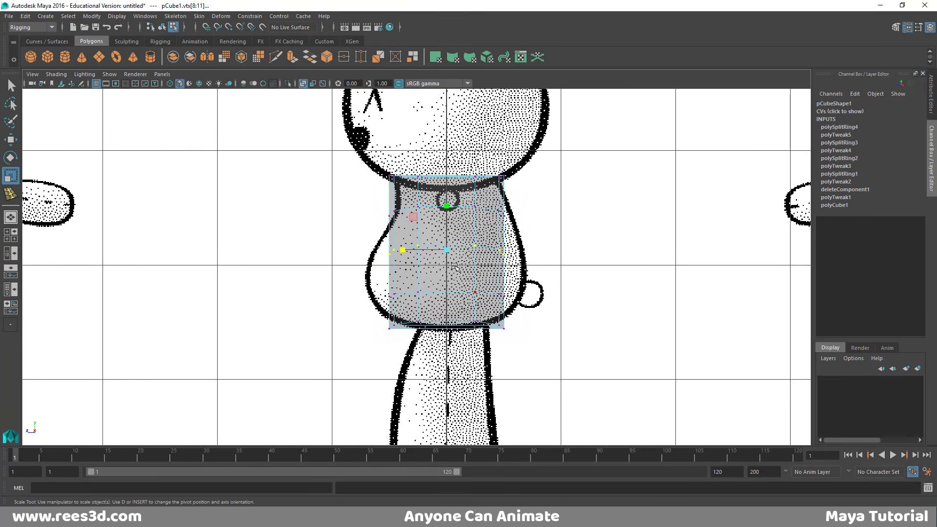
pyautogui.moveTo(402, 250); pyautogui.dragTo(524, 306)
pyautogui.moveTo(402, 296); pyautogui.dragTo(516, 345)
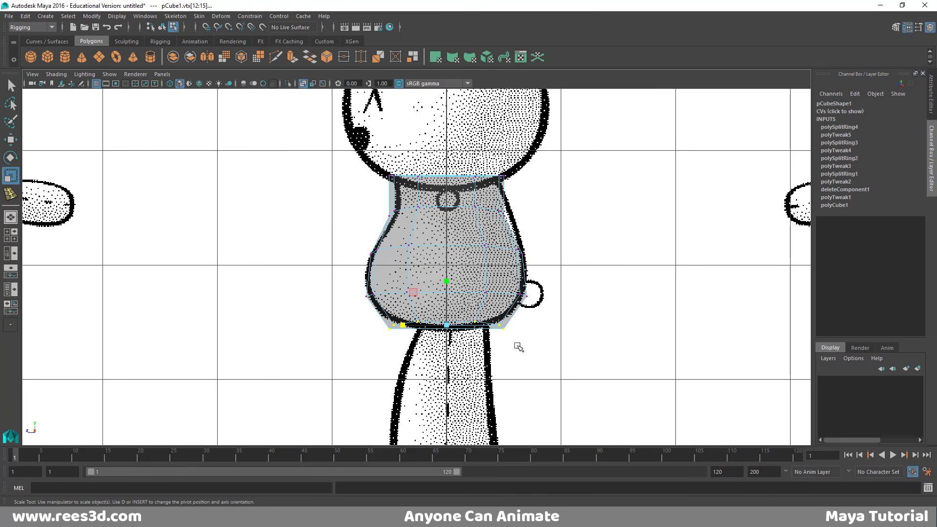
pyautogui.moveTo(408, 325); pyautogui.dragTo(419, 328)
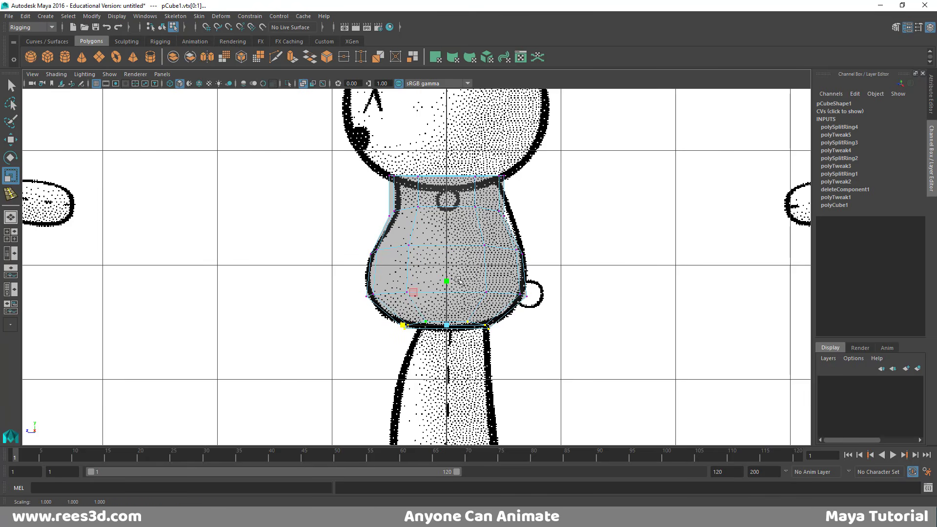
# Scale the torso's top vertex row inward along Z and move the row below it backward to match the side reference
pyautogui.moveTo(383, 169); pyautogui.dragTo(534, 190)
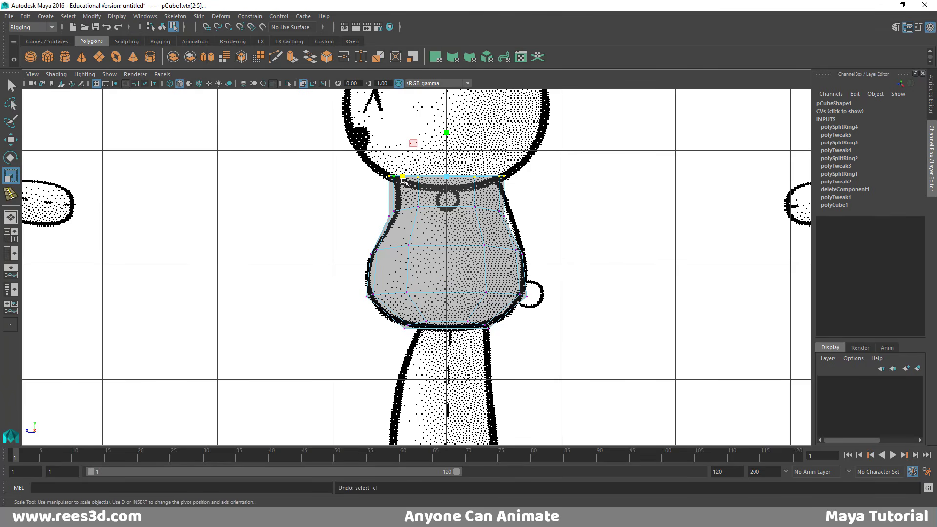
pyautogui.moveTo(403, 176); pyautogui.dragTo(414, 178)
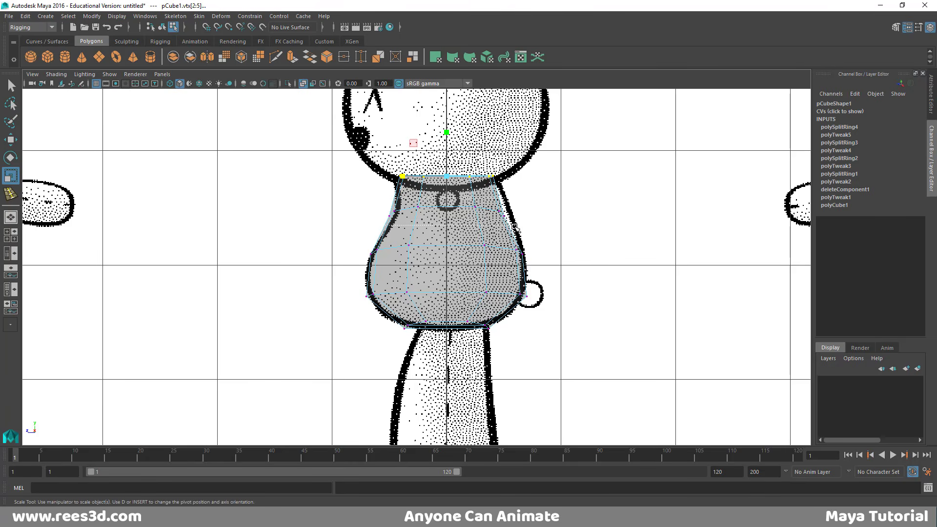
pyautogui.press('Down')
pyautogui.press('w')
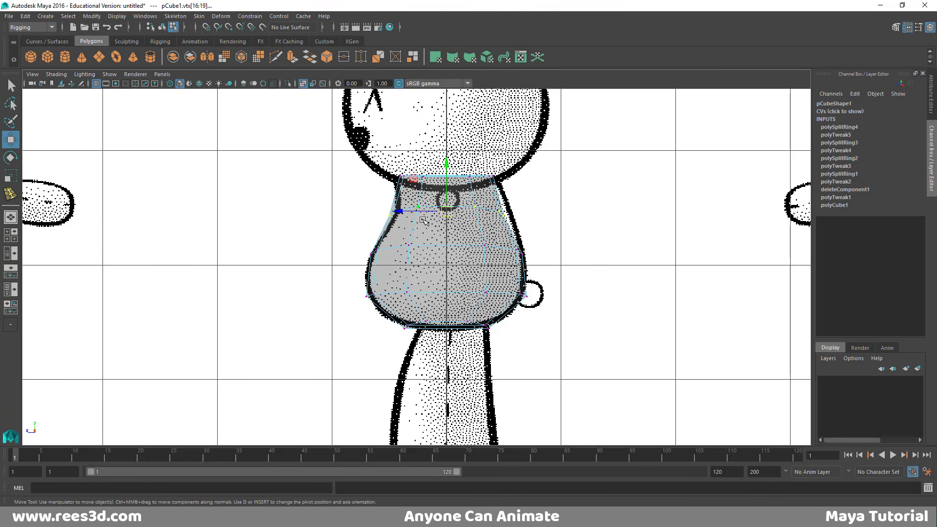
pyautogui.moveTo(409, 214); pyautogui.dragTo(419, 216)
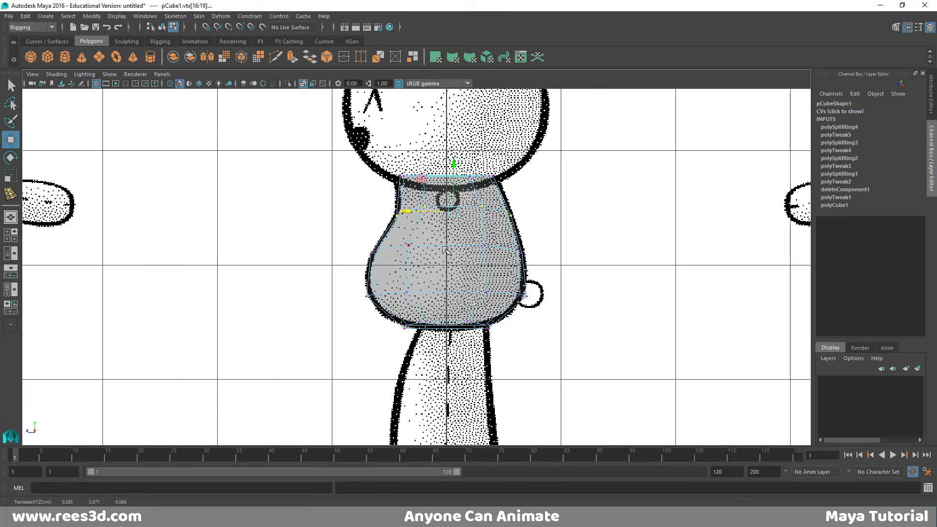
# Return the original torso half to object mode and inspect it with smooth mesh display in perspective
pyautogui.press('space')
pyautogui.press('space')
pyautogui.keyDown('alt'); pyautogui.moveTo(546, 235); pyautogui.dragTo(652, 248); pyautogui.keyUp('alt')
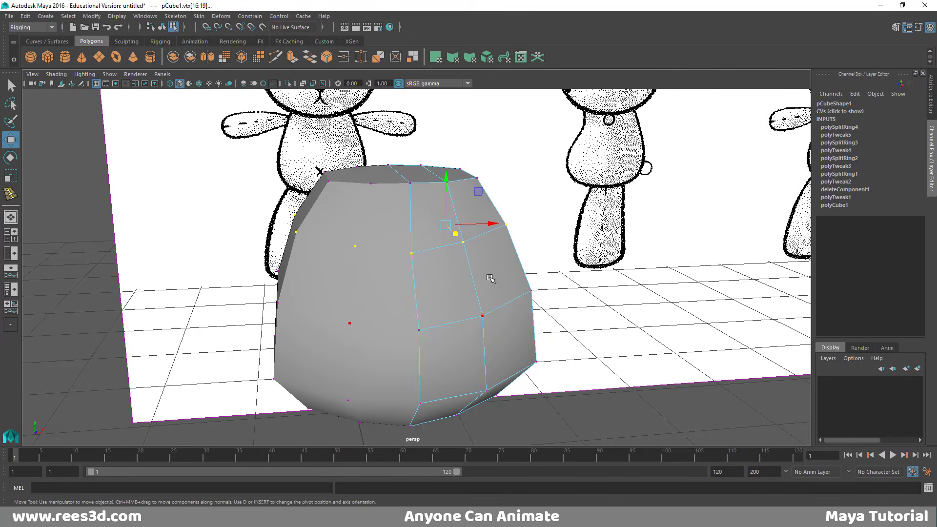
pyautogui.moveTo(490, 278); pyautogui.dragTo(537, 221, button='right')
pyautogui.keyDown('alt'); pyautogui.moveTo(541, 268); pyautogui.dragTo(367, 277); pyautogui.keyUp('alt')
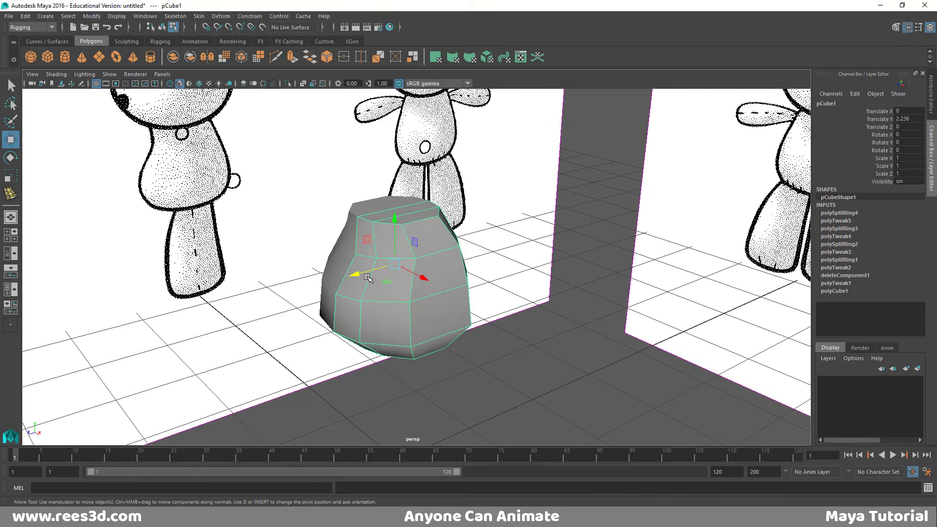
pyautogui.press('3')
pyautogui.keyDown('alt'); pyautogui.moveTo(448, 291); pyautogui.dragTo(285, 279); pyautogui.keyUp('alt')
pyautogui.click(629, 311)
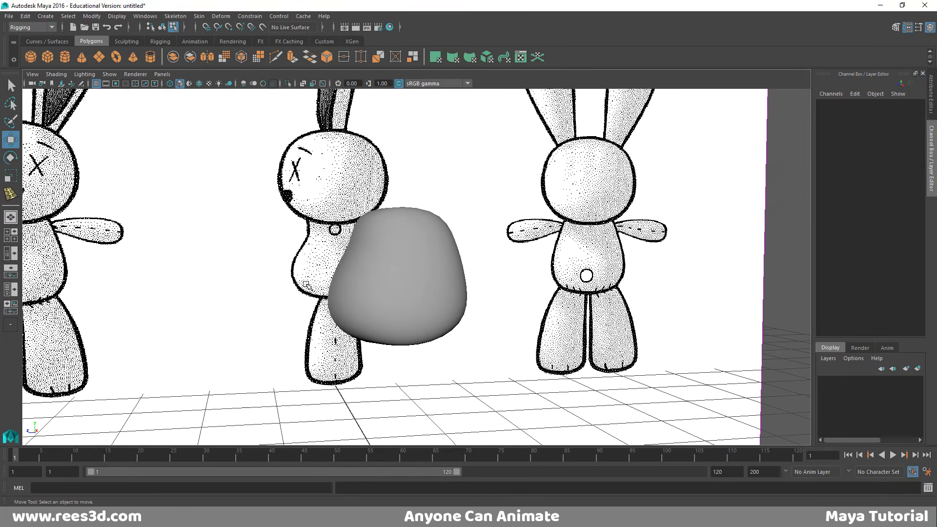
# Turn on X-ray shading in the front view and select all vertices of the original torso half to compare against the references
pyautogui.press('space')
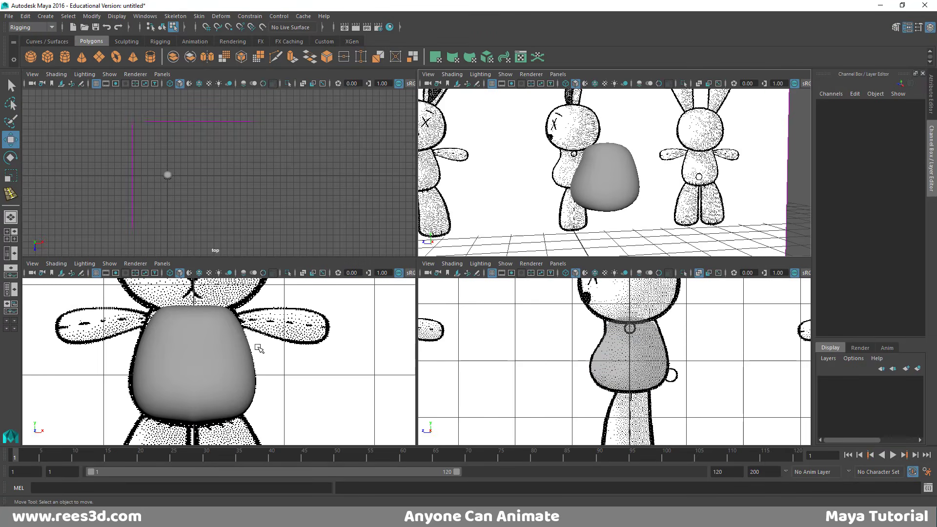
pyautogui.click(303, 272)
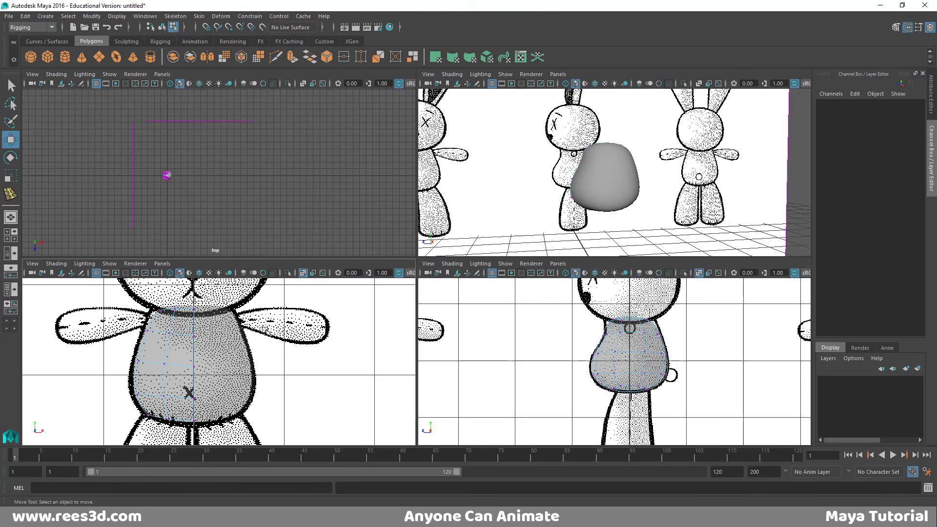
pyautogui.click(605, 196)
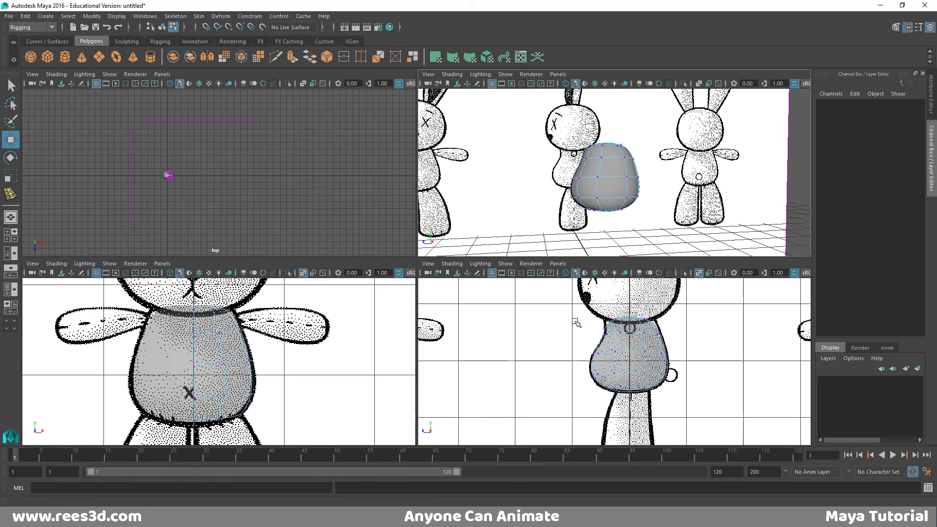
pyautogui.moveTo(575, 323); pyautogui.dragTo(678, 410)
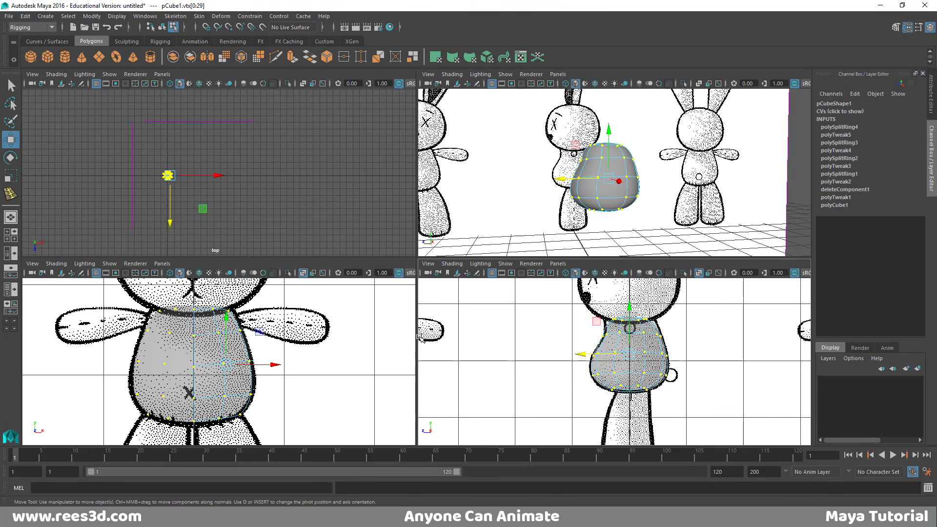
pyautogui.keyDown('alt'); pyautogui.moveTo(561, 177); pyautogui.dragTo(603, 187); pyautogui.keyUp('alt')
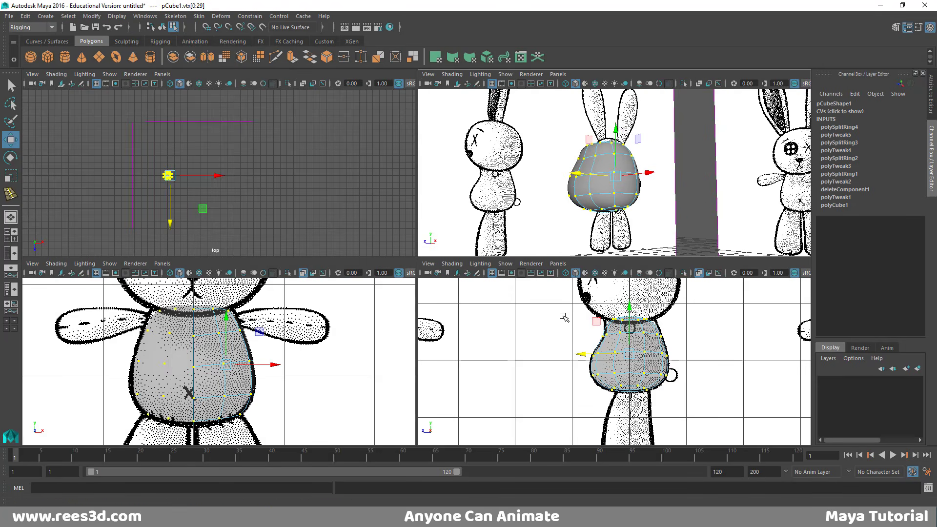
# Create a polygon cube at the origin for the leg and select all its vertices in the front view
pyautogui.keyDown('alt'); pyautogui.moveTo(331, 381); pyautogui.dragTo(318, 319, button='middle'); pyautogui.keyUp('alt')
pyautogui.scroll(-5, 318, 319)
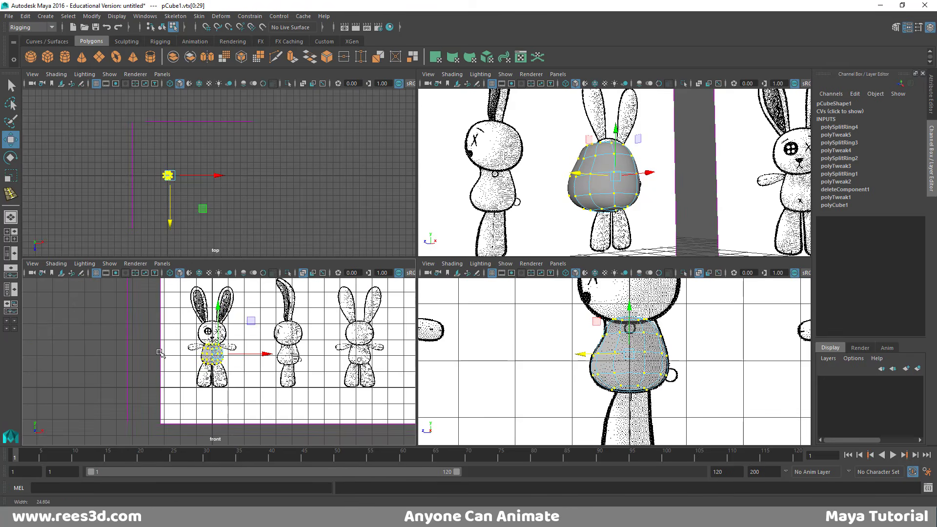
pyautogui.press('space')
pyautogui.keyDown('alt'); pyautogui.moveTo(266, 352); pyautogui.dragTo(280, 142, button='right'); pyautogui.keyUp('alt')
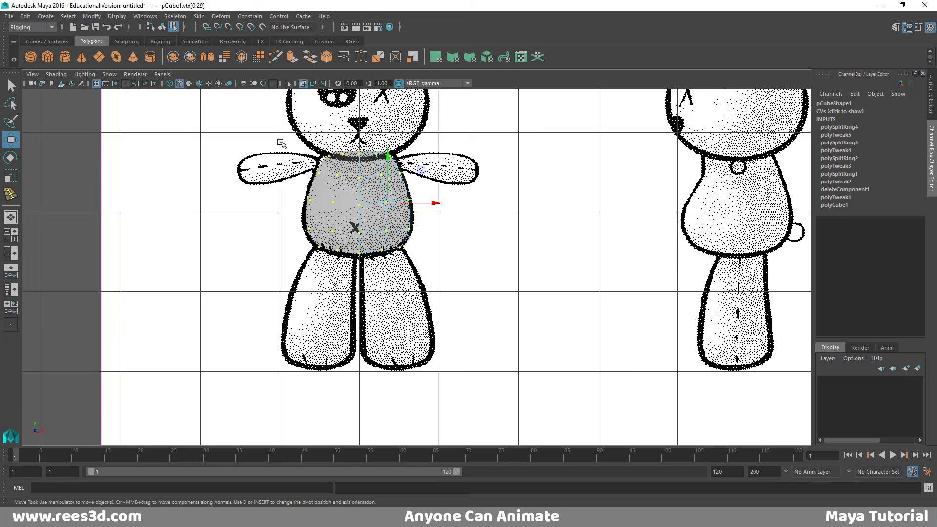
pyautogui.click(47, 57)
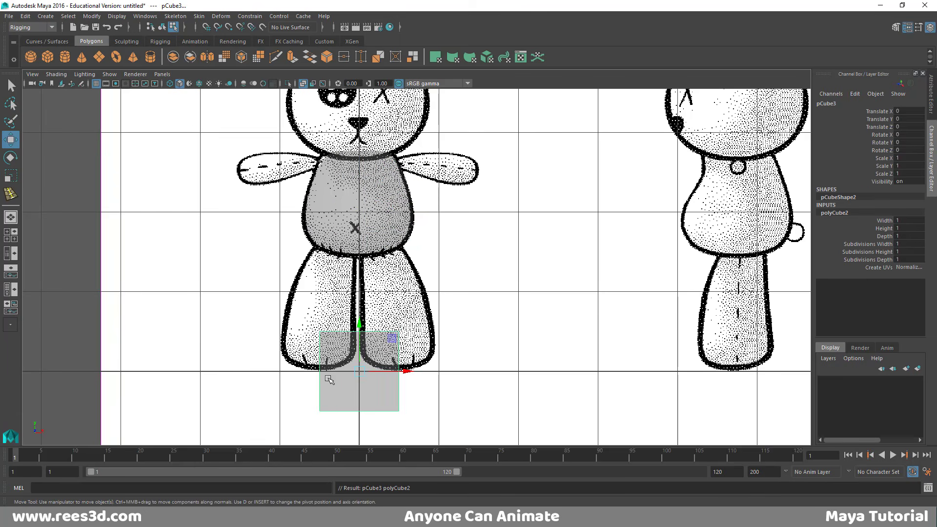
pyautogui.moveTo(375, 364); pyautogui.dragTo(333, 355, button='right')
pyautogui.moveTo(319, 320); pyautogui.dragTo(418, 427)
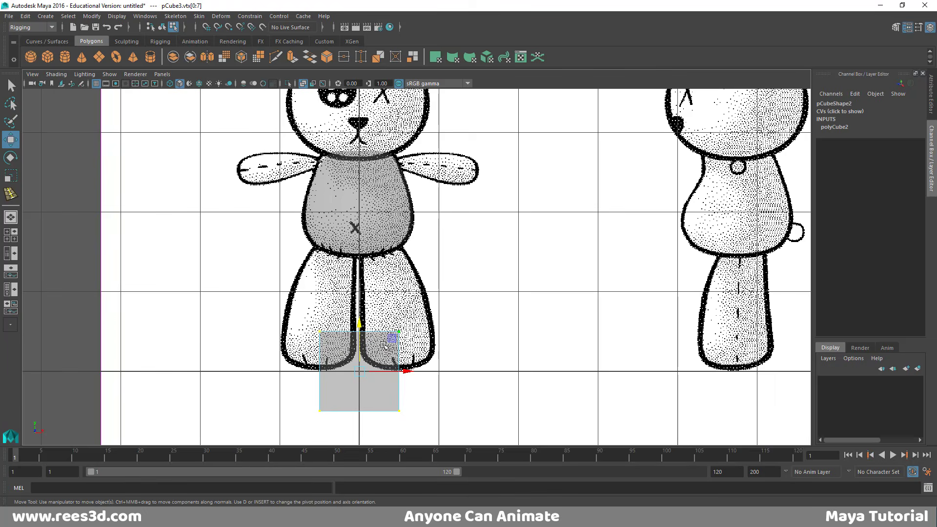
# Try to move the whole leg cube as an object onto the front reference's leg, and undo the move
pyautogui.moveTo(384, 346); pyautogui.dragTo(360, 298, button='right')
pyautogui.moveTo(354, 375); pyautogui.dragTo(415, 303)
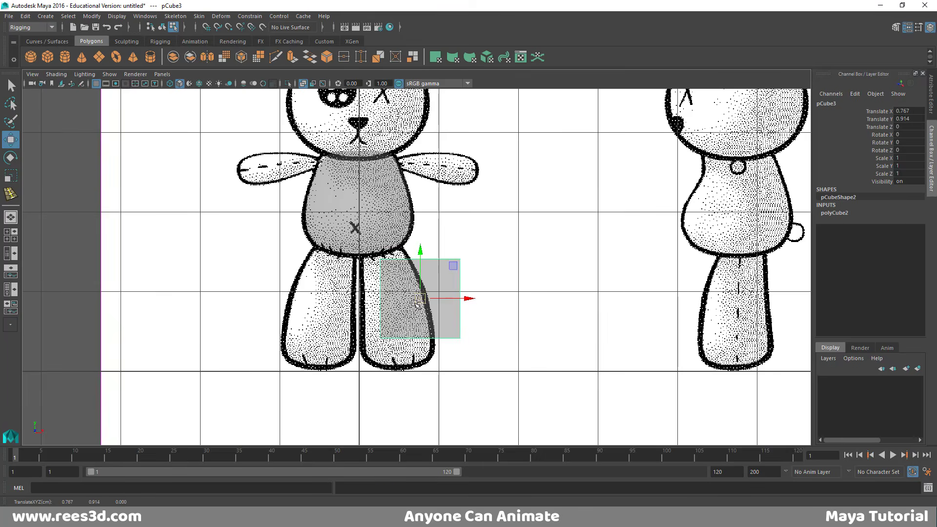
pyautogui.hotkey('ctrl', 'z')
# Move all the leg cube's vertices over the front reference's right-hand leg, keeping the object's pivot at the origin
pyautogui.moveTo(394, 338); pyautogui.dragTo(344, 238, button='right')
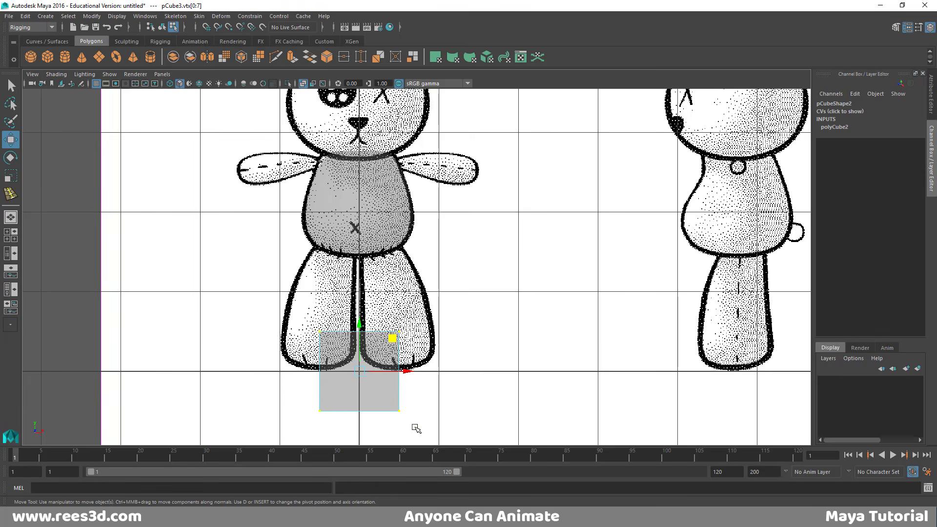
pyautogui.moveTo(359, 373); pyautogui.dragTo(392, 299)
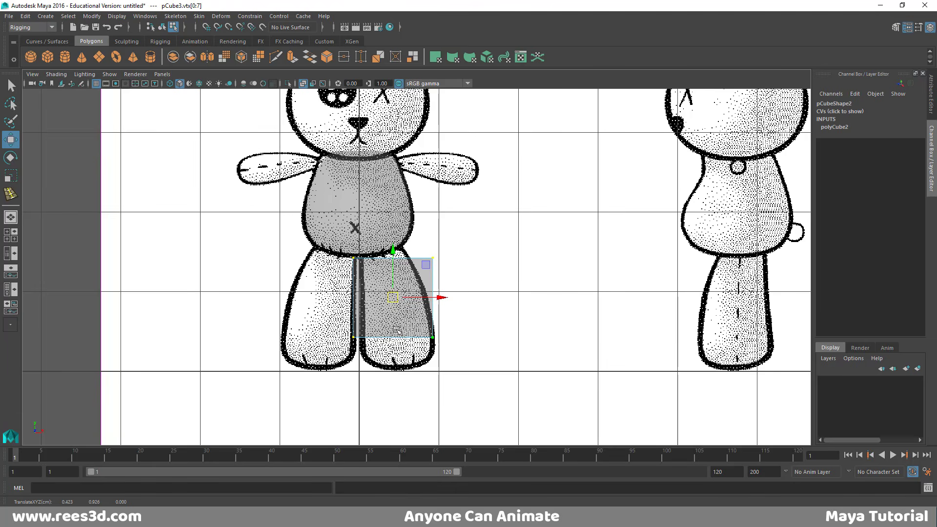
pyautogui.moveTo(405, 303); pyautogui.dragTo(464, 304, button='right')
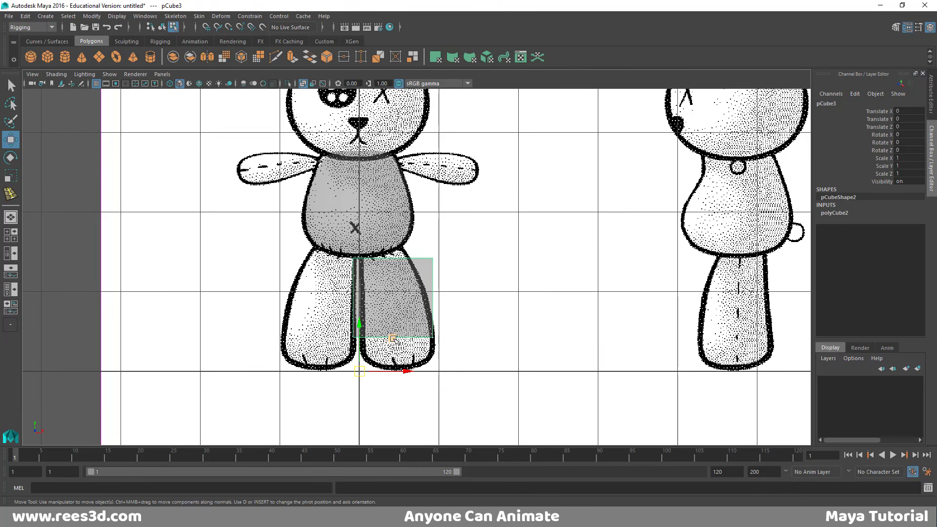
pyautogui.moveTo(402, 303); pyautogui.dragTo(345, 250, button='right')
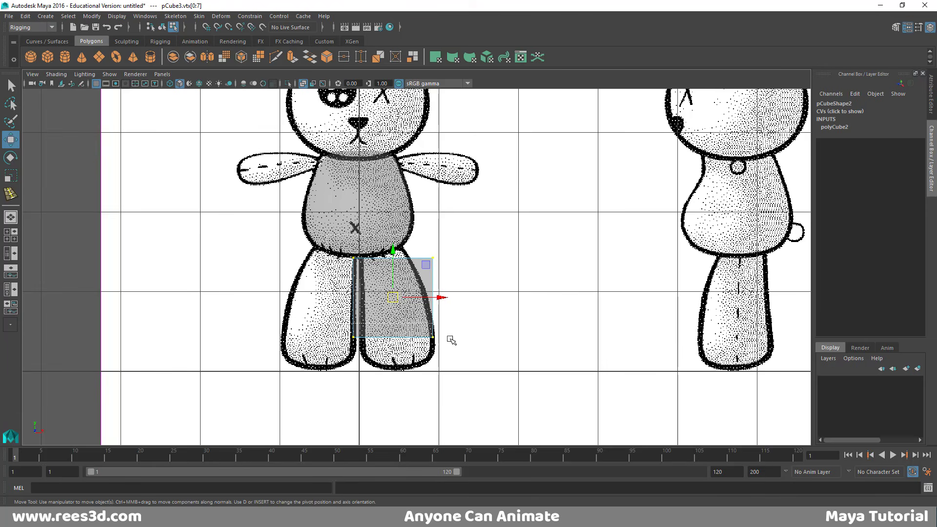
pyautogui.moveTo(412, 323); pyautogui.dragTo(402, 301, button='right')
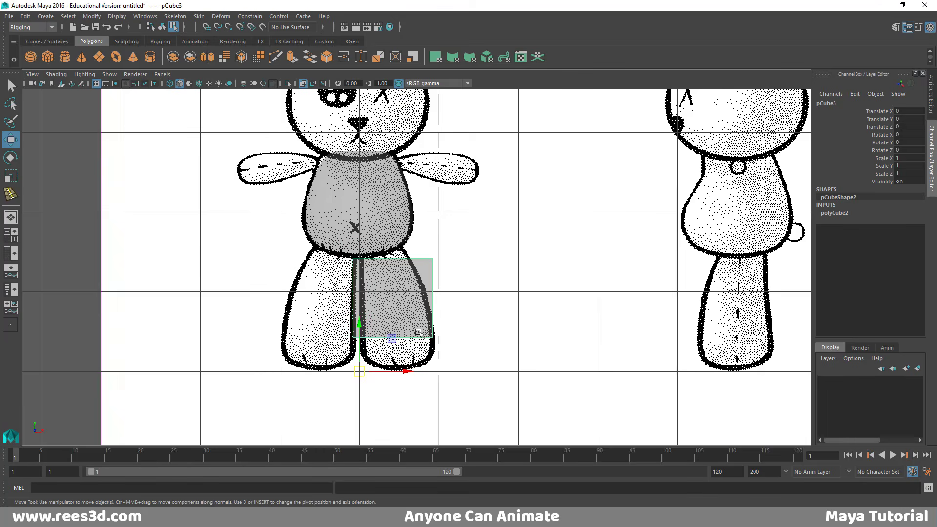
# Lower the leg cube's bottom vertices to the foot and fit its bottom corners to the leg's width in the front reference
pyautogui.keyDown('alt'); pyautogui.moveTo(419, 333); pyautogui.dragTo(429, 287, button='middle'); pyautogui.keyUp('alt')
pyautogui.keyDown('alt'); pyautogui.moveTo(429, 288); pyautogui.dragTo(463, 312, button='right'); pyautogui.keyUp('alt')
pyautogui.keyDown('alt'); pyautogui.moveTo(463, 312); pyautogui.dragTo(477, 364, button='middle'); pyautogui.keyUp('alt')
pyautogui.moveTo(430, 296); pyautogui.dragTo(356, 241, button='right')
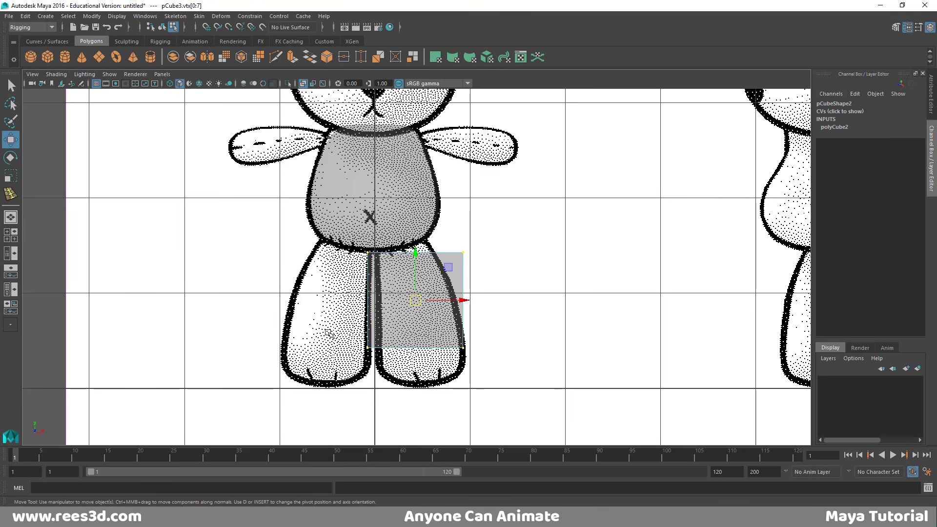
pyautogui.moveTo(329, 333); pyautogui.dragTo(491, 372)
pyautogui.moveTo(416, 350); pyautogui.dragTo(423, 375)
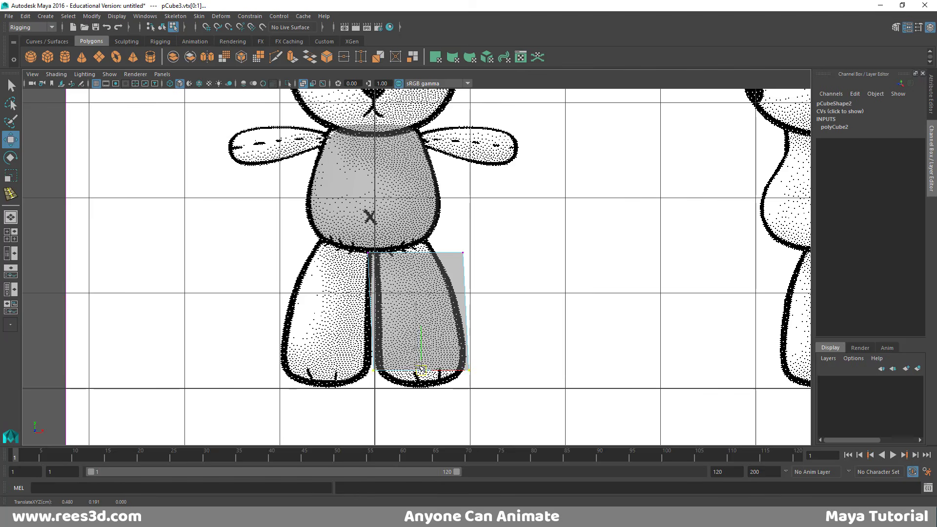
pyautogui.moveTo(423, 375); pyautogui.dragTo(466, 371)
pyautogui.click(471, 369)
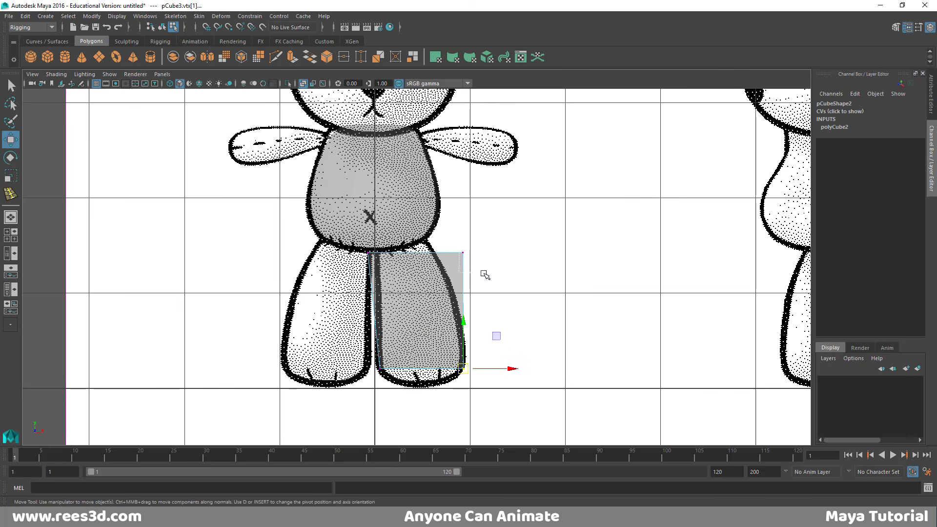
# Move the leg cube's upper outer vertices inward and up to where the leg outline meets the torso
pyautogui.click(463, 253)
pyautogui.click(450, 255)
pyautogui.click(463, 252)
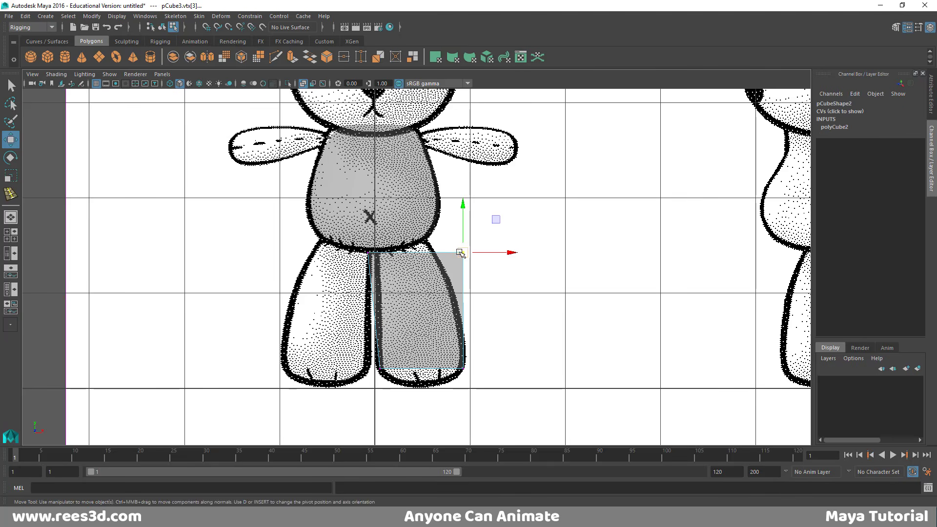
pyautogui.moveTo(463, 252); pyautogui.dragTo(426, 241)
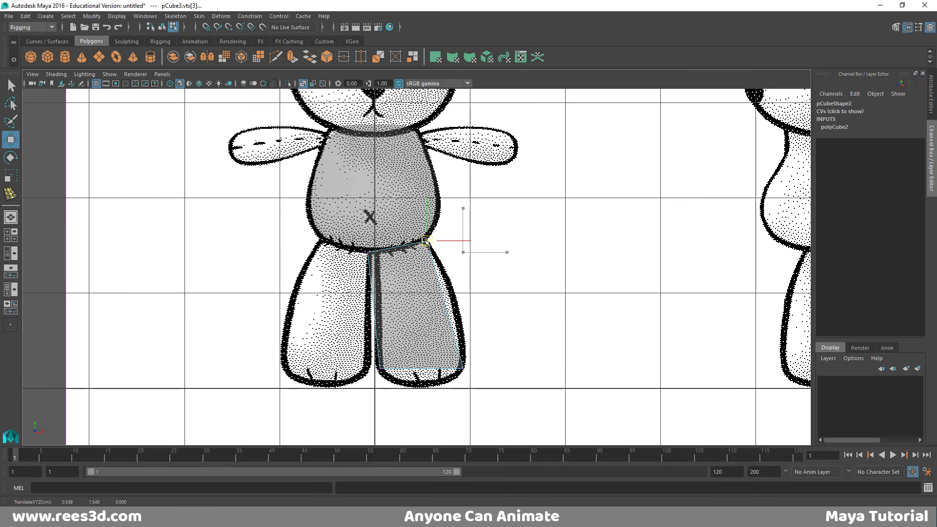
# Move the leg cube's upper inner vertices onto the leg's inner outline in the front reference and return to object mode
pyautogui.click(373, 253)
pyautogui.moveTo(373, 253); pyautogui.dragTo(380, 253)
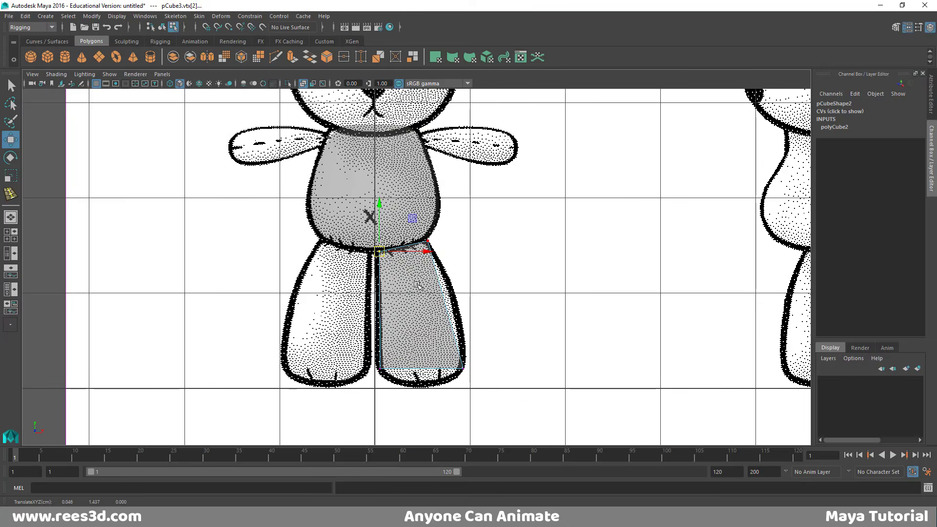
pyautogui.moveTo(416, 285); pyautogui.dragTo(464, 221, button='right')
# Narrow the leg cube's top vertices in depth to match the top of the leg in the side reference
pyautogui.press('space')
pyautogui.press('space')
pyautogui.keyDown('alt'); pyautogui.moveTo(547, 234); pyautogui.dragTo(347, 360); pyautogui.keyUp('alt')
pyautogui.press('space')
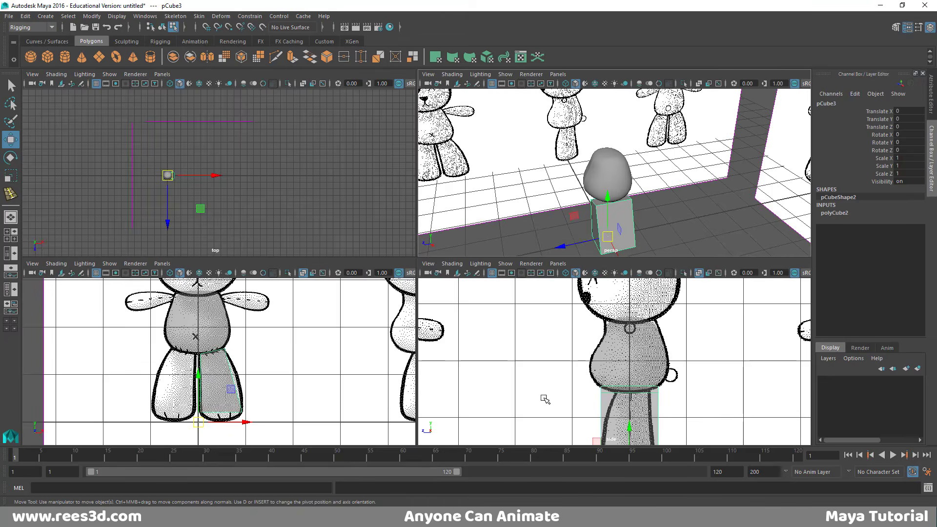
pyautogui.press('space')
pyautogui.moveTo(426, 299); pyautogui.dragTo(389, 288, button='right')
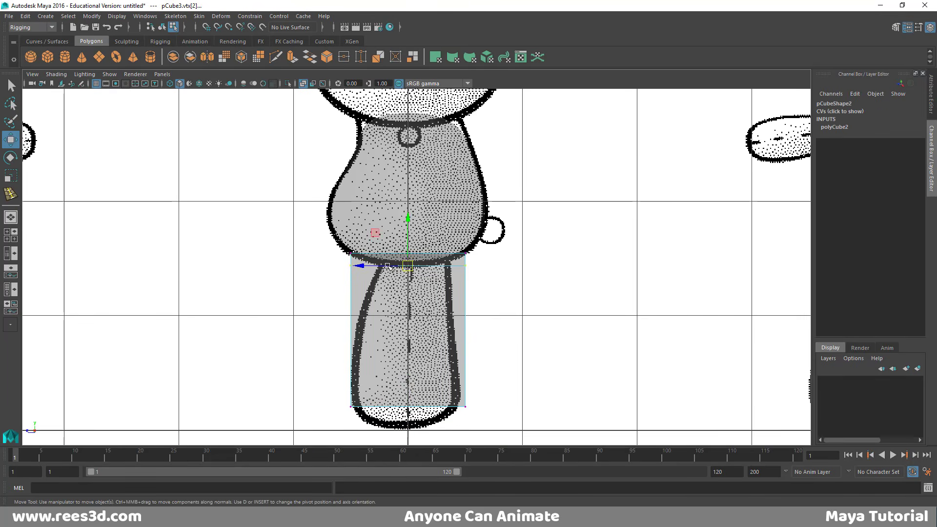
pyautogui.press('r')
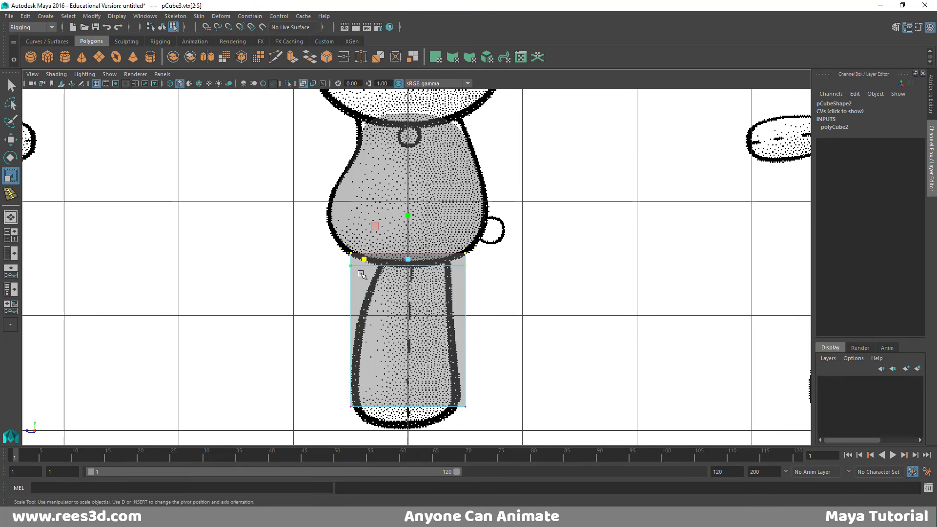
pyautogui.moveTo(360, 259); pyautogui.dragTo(384, 262)
pyautogui.press('w')
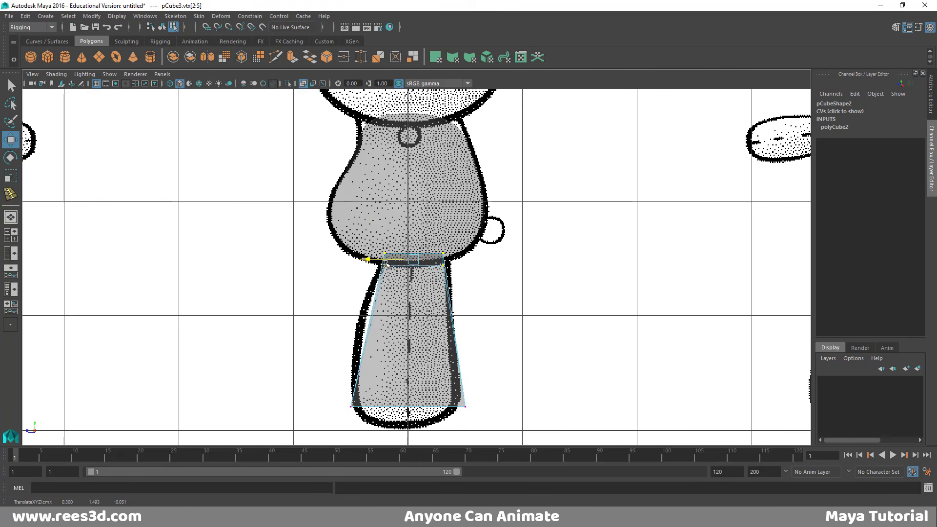
# Scale the leg cube's bottom vertices slightly narrower in depth to match the foot in the side reference
pyautogui.moveTo(333, 376); pyautogui.dragTo(487, 425)
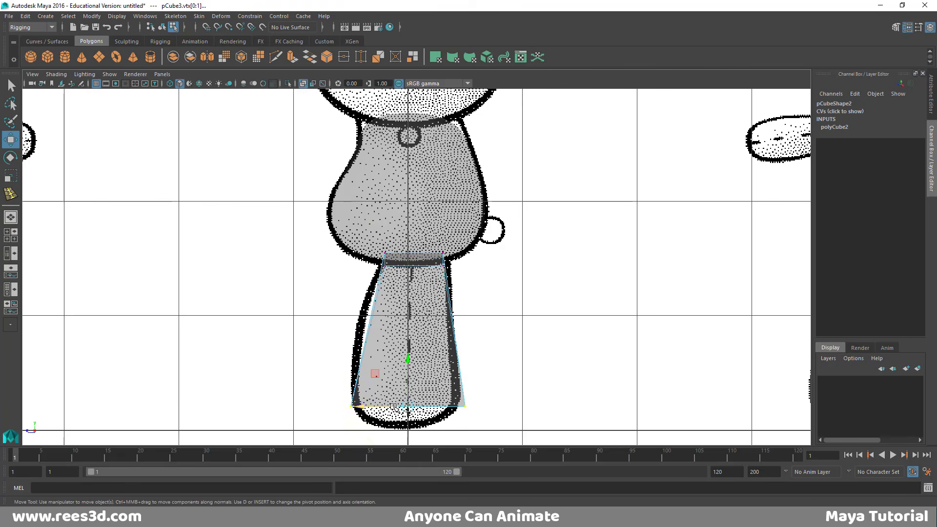
pyautogui.press('r')
pyautogui.moveTo(364, 406); pyautogui.dragTo(367, 406)
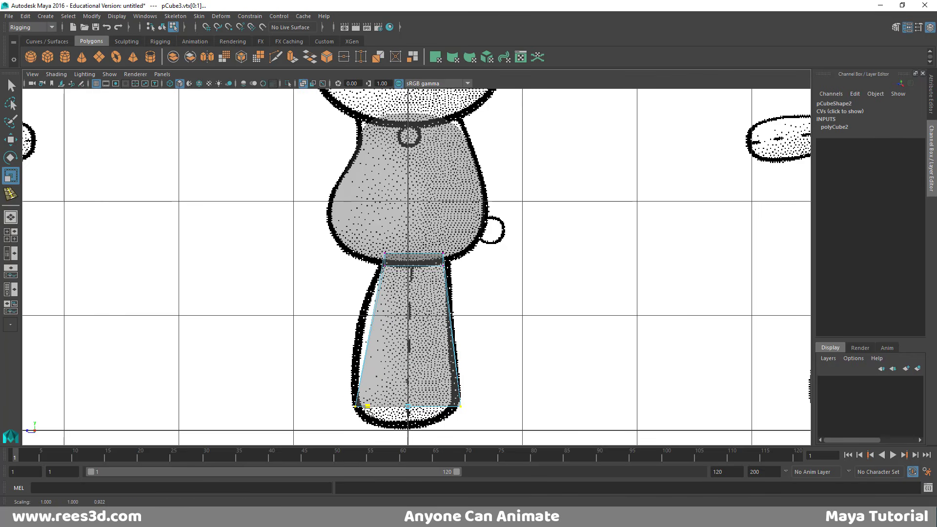
pyautogui.moveTo(463, 307)
pyautogui.keyDown('alt'); pyautogui.mouseDown()
pyautogui.moveTo(513, 313)
pyautogui.moveTo(476, 296)
pyautogui.moveTo(490, 316)
pyautogui.moveTo(441, 314)
pyautogui.moveTo(458, 317)
pyautogui.mouseUp(); pyautogui.keyUp('alt')
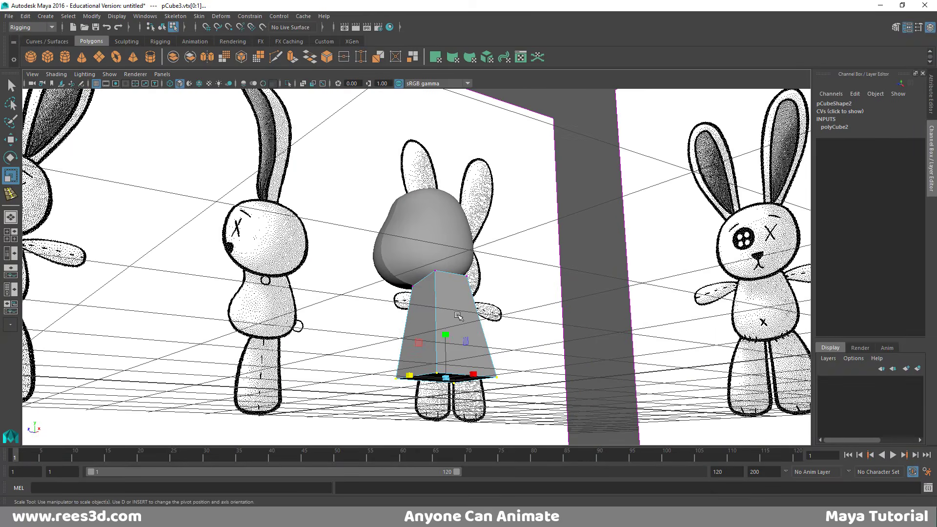
pyautogui.moveTo(454, 308)
pyautogui.mouseDown(button='right')
pyautogui.moveTo(455, 320)
pyautogui.moveTo(461, 296)
pyautogui.mouseUp(button='right')
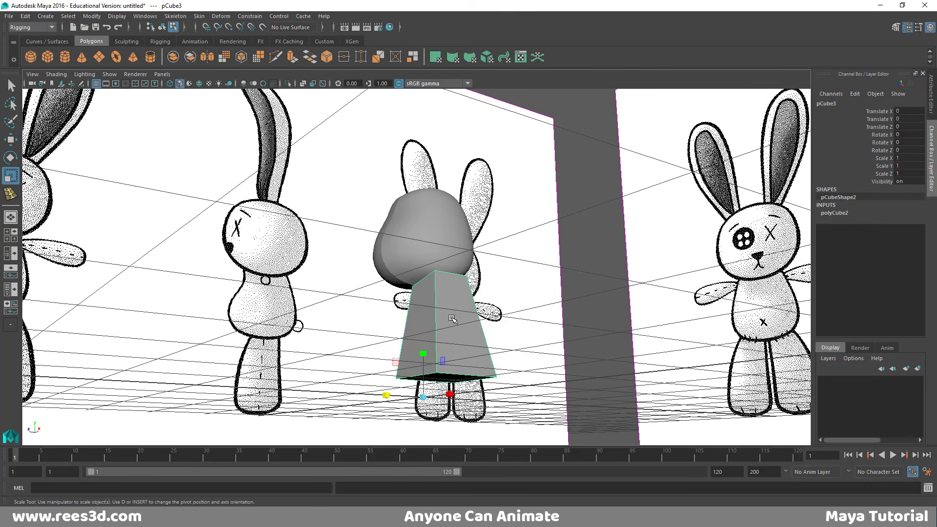
# Insert two horizontal edge loops around the leg cube, dividing its height into roughly equal thirds
pyautogui.rightClick(452, 317)
pyautogui.click(452, 317)
pyautogui.click(448, 303)
pyautogui.rightClick(438, 306)
pyautogui.keyDown('shift'); pyautogui.moveTo(450, 304); pyautogui.dragTo(408, 304, button='right'); pyautogui.keyUp('shift')
pyautogui.click(488, 326)
pyautogui.keyDown('alt'); pyautogui.moveTo(489, 329); pyautogui.dragTo(441, 372); pyautogui.keyUp('alt')
pyautogui.click(430, 360)
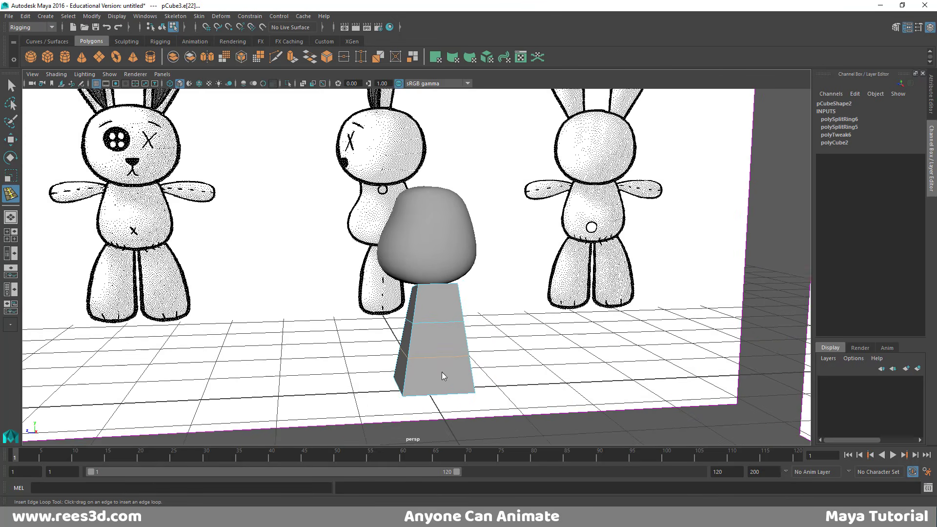
# Shift the leg's lower edge loop forward and widen it in depth to match the side reference outline
pyautogui.press('space')
pyautogui.press('space')
pyautogui.scroll(2, 530, 361)
pyautogui.keyDown('alt'); pyautogui.moveTo(529, 356); pyautogui.dragTo(519, 288, button='middle'); pyautogui.keyUp('alt')
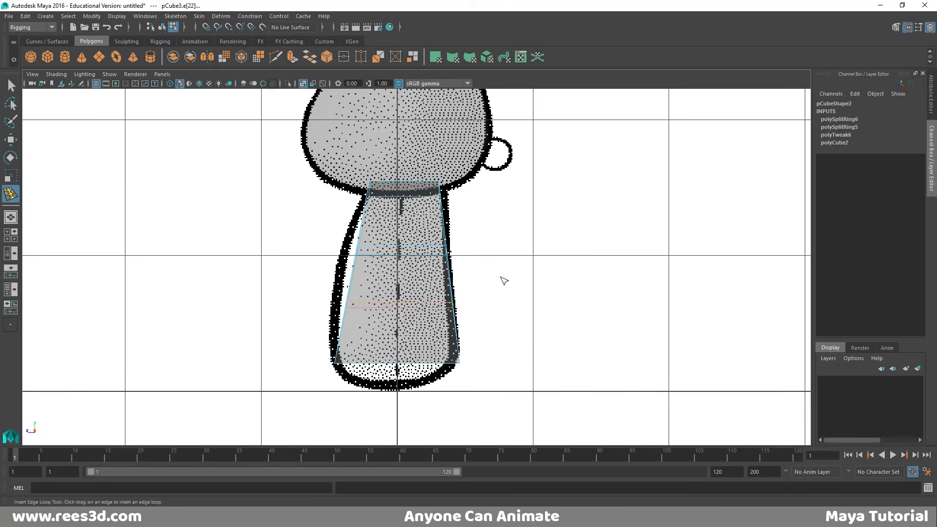
pyautogui.press('w')
pyautogui.moveTo(387, 303); pyautogui.dragTo(373, 308)
pyautogui.press('e')
pyautogui.press('r')
pyautogui.press('w')
# Shift the leg's upper edge loop forward and widen it in depth to follow the side reference outline
pyautogui.click(366, 252)
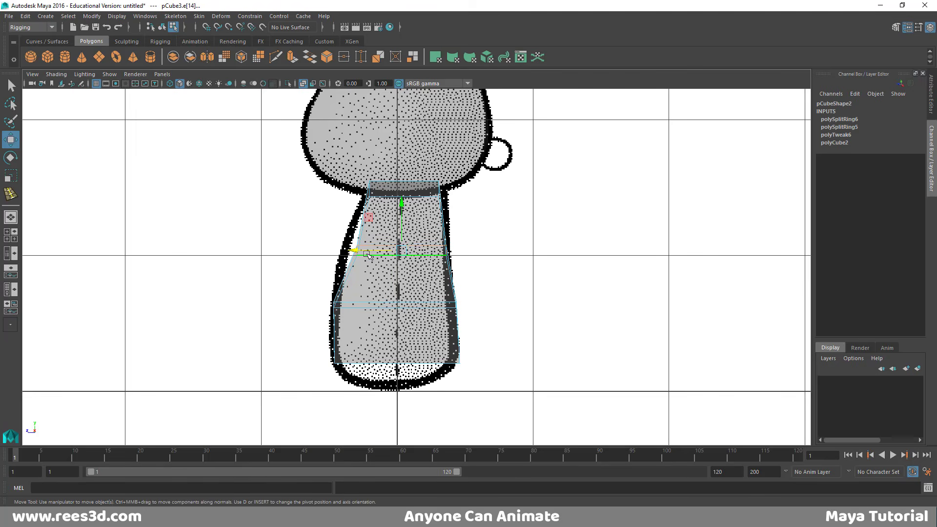
pyautogui.press('e')
pyautogui.press('r')
pyautogui.moveTo(402, 251); pyautogui.dragTo(360, 250)
pyautogui.press('w')
pyautogui.press('e')
pyautogui.press('r')
pyautogui.press('w')
# Adjust the vertices down the back of the leg individually to follow the rear outline in the side reference
pyautogui.press('F9')
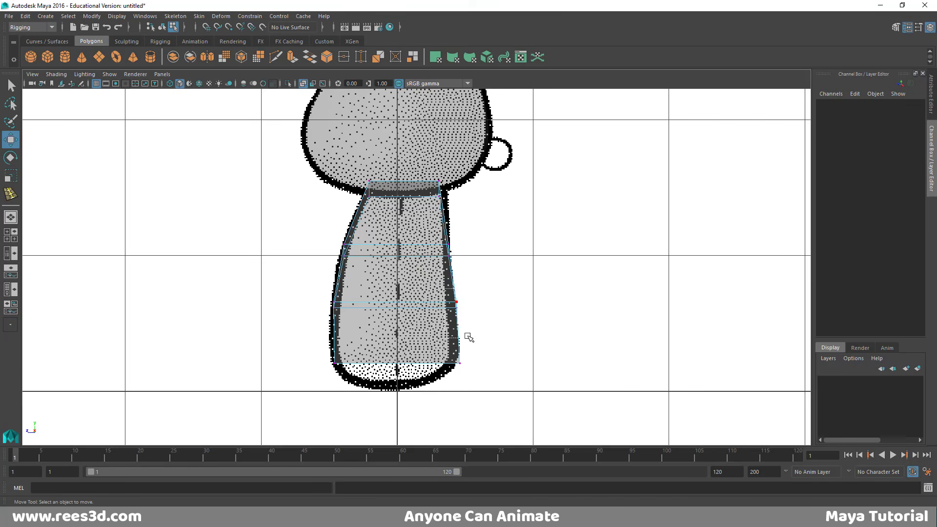
pyautogui.moveTo(468, 337); pyautogui.dragTo(468, 337)
pyautogui.moveTo(456, 308); pyautogui.dragTo(455, 308)
pyautogui.moveTo(429, 240); pyautogui.dragTo(467, 277)
pyautogui.moveTo(446, 250); pyautogui.dragTo(446, 250)
pyautogui.moveTo(426, 166); pyautogui.dragTo(454, 211)
pyautogui.moveTo(437, 191); pyautogui.dragTo(442, 191)
# Extrude the leg's bottom face downward by about 0.262 and scale it inward to form the foot's underside
pyautogui.press('space')
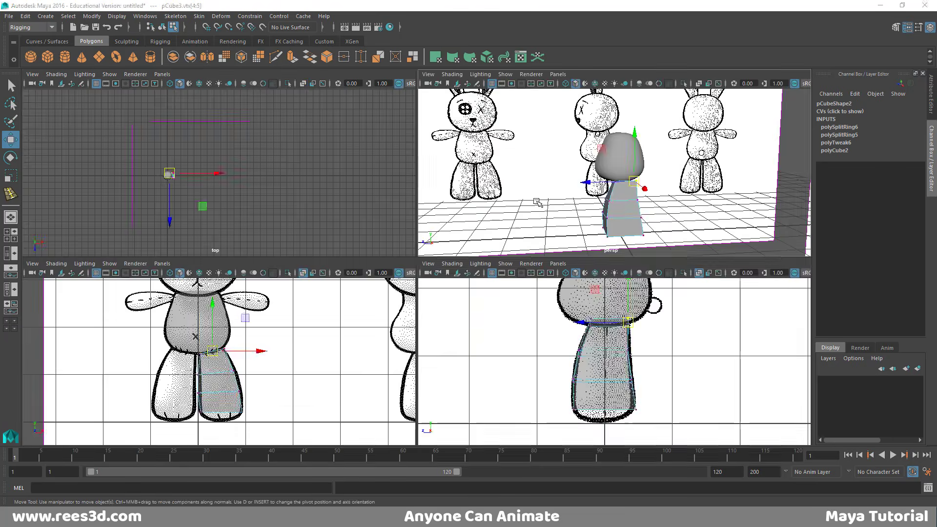
pyautogui.press('space')
pyautogui.keyDown('alt'); pyautogui.moveTo(437, 342); pyautogui.dragTo(446, 319); pyautogui.keyUp('alt')
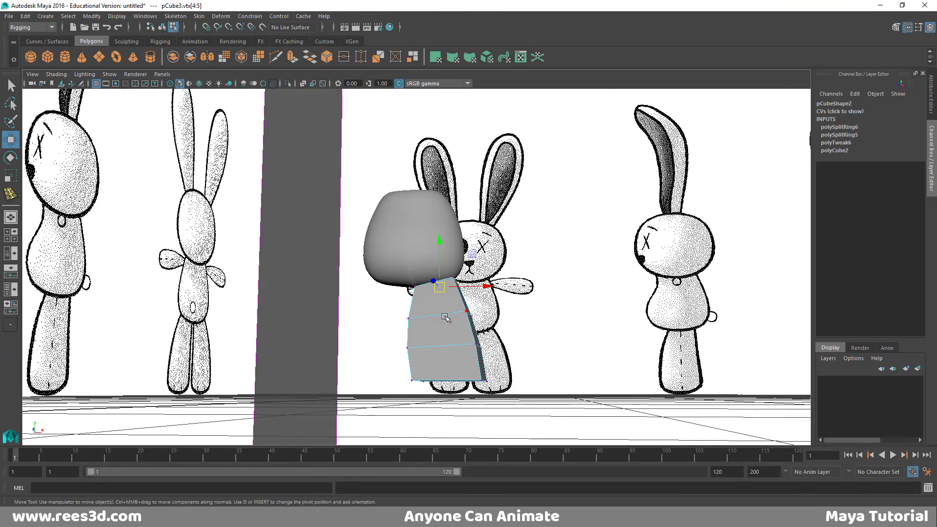
pyautogui.moveTo(446, 320); pyautogui.dragTo(445, 264, button='right')
pyautogui.keyDown('alt'); pyautogui.moveTo(458, 382); pyautogui.dragTo(502, 276); pyautogui.keyUp('alt')
pyautogui.click(452, 318)
pyautogui.keyDown('shift'); pyautogui.moveTo(499, 274); pyautogui.dragTo(504, 305, button='right'); pyautogui.keyUp('shift')
pyautogui.keyDown('alt'); pyautogui.moveTo(504, 308); pyautogui.dragTo(483, 264); pyautogui.keyUp('alt')
pyautogui.moveTo(455, 383); pyautogui.dragTo(464, 415)
pyautogui.press('e')
pyautogui.press('r')
# Raise the extruded bottom face to the foot's lower outline in the front reference
pyautogui.press('space')
pyautogui.press('space')
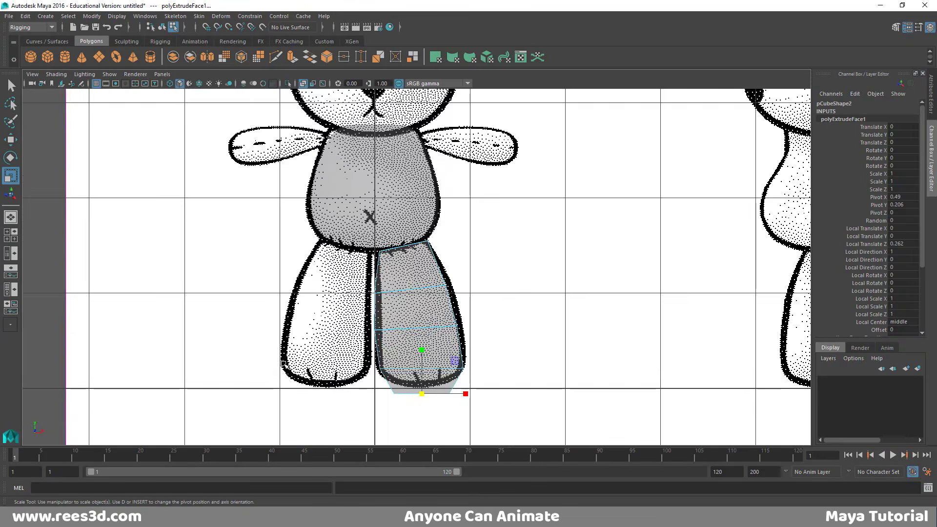
pyautogui.scroll(5, 386, 324)
pyautogui.press('w')
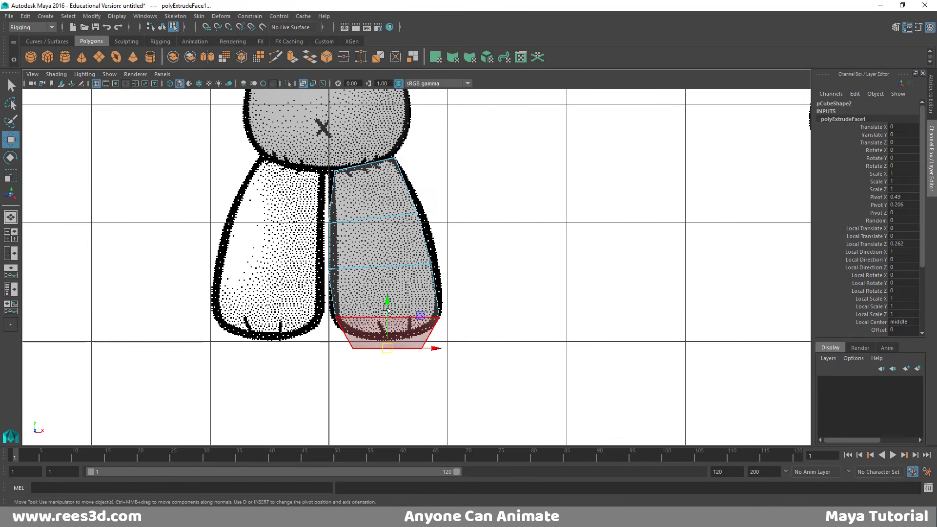
pyautogui.moveTo(387, 307); pyautogui.dragTo(388, 294)
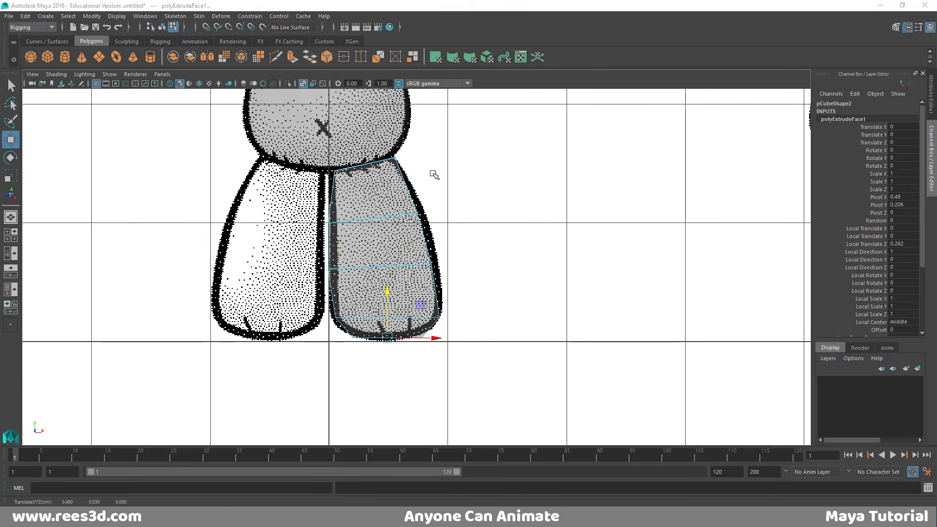
# Preview the leg smoothed in the perspective and front views, and return it to the unsmoothed display
pyautogui.press('space')
pyautogui.press('space')
pyautogui.keyDown('alt'); pyautogui.moveTo(483, 183); pyautogui.dragTo(462, 236); pyautogui.keyUp('alt')
pyautogui.moveTo(462, 235); pyautogui.dragTo(464, 296, button='right')
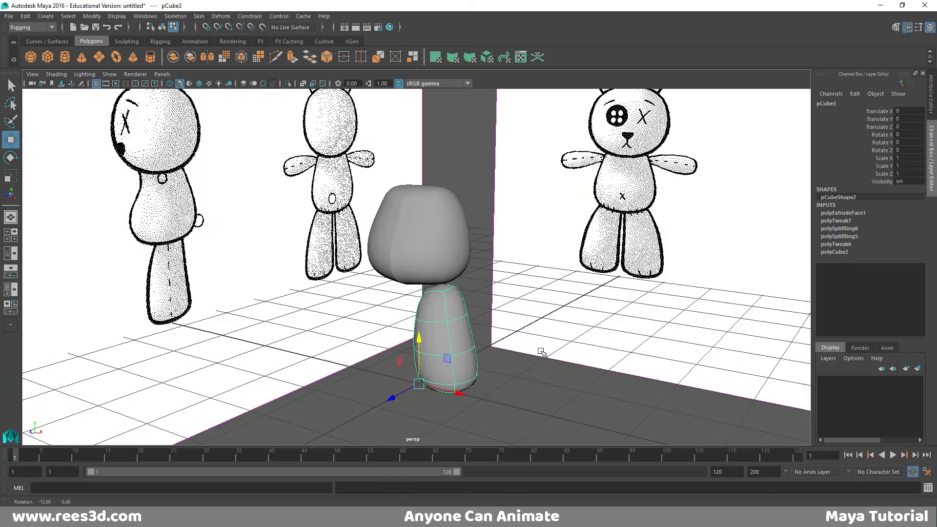
pyautogui.press('space')
pyautogui.press('space')
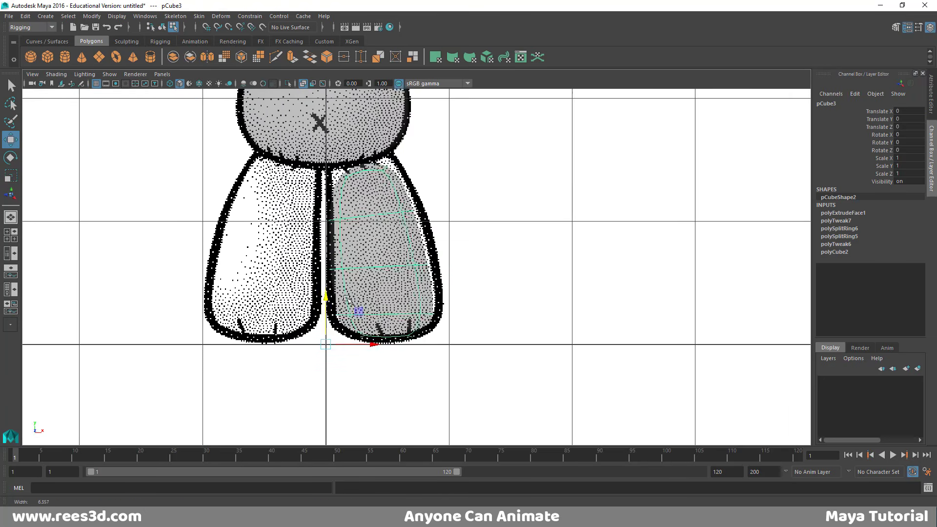
pyautogui.scroll(2, 498, 314)
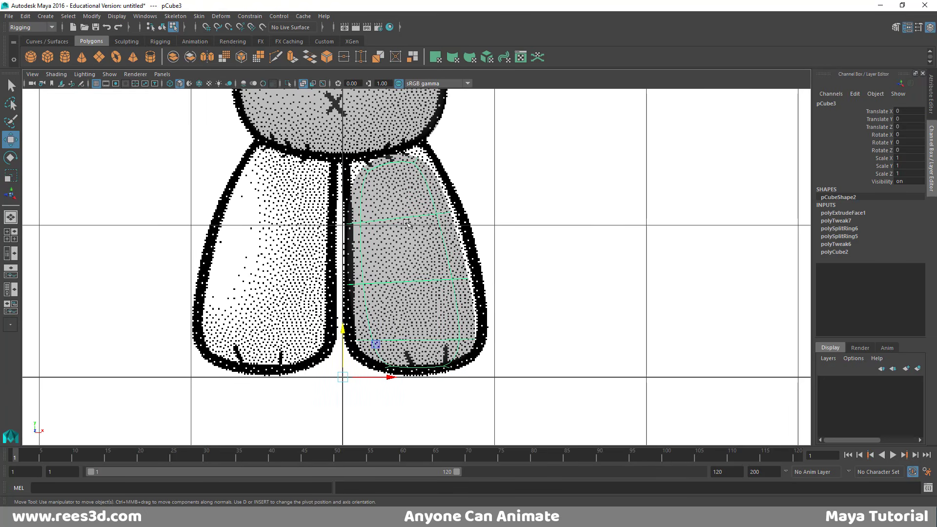
pyautogui.press('1')
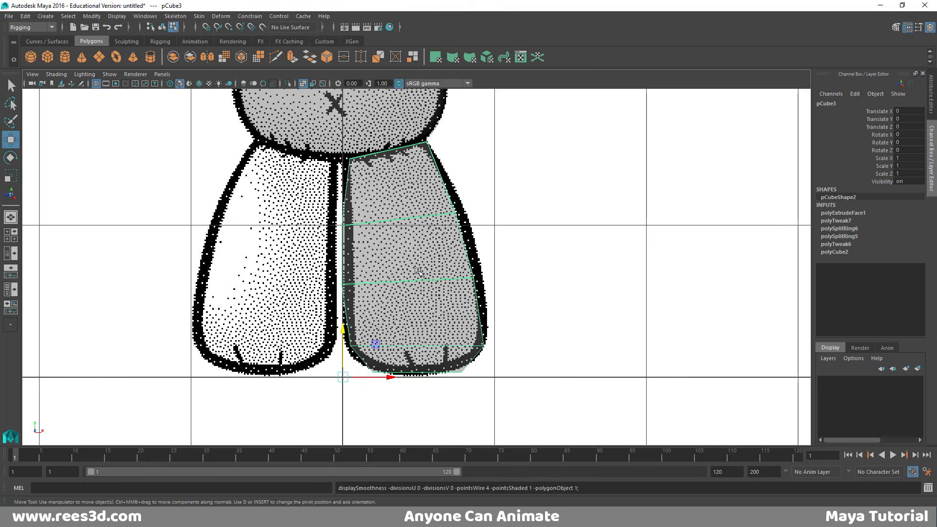
pyautogui.press('space')
pyautogui.press('space')
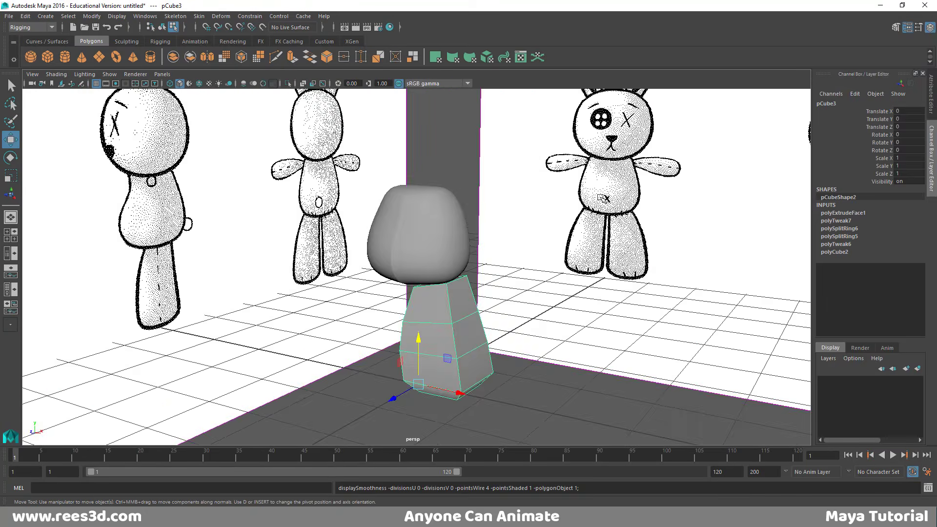
# Extrude the leg's top face by about 0.129 up into the torso and scale it inward
pyautogui.keyDown('alt'); pyautogui.moveTo(553, 269); pyautogui.dragTo(493, 294); pyautogui.keyUp('alt')
pyautogui.keyDown('alt'); pyautogui.moveTo(470, 305); pyautogui.dragTo(655, 320, button='right'); pyautogui.keyUp('alt')
pyautogui.keyDown('alt'); pyautogui.moveTo(656, 321); pyautogui.dragTo(537, 293); pyautogui.keyUp('alt')
pyautogui.keyDown('alt'); pyautogui.moveTo(503, 312); pyautogui.dragTo(479, 281, button='middle'); pyautogui.keyUp('alt')
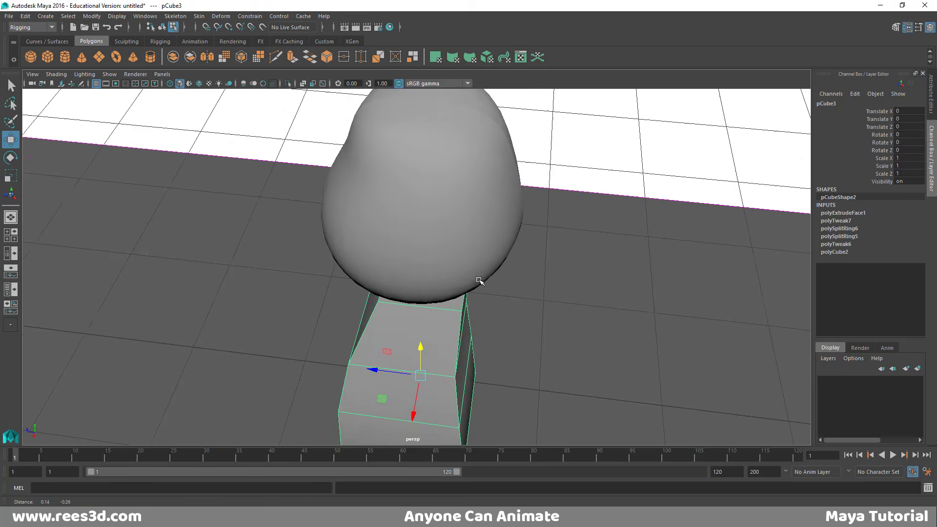
pyautogui.keyDown('alt'); pyautogui.moveTo(479, 280); pyautogui.dragTo(434, 302); pyautogui.keyUp('alt')
pyautogui.rightClick(434, 303)
pyautogui.click(434, 263)
pyautogui.click(433, 286)
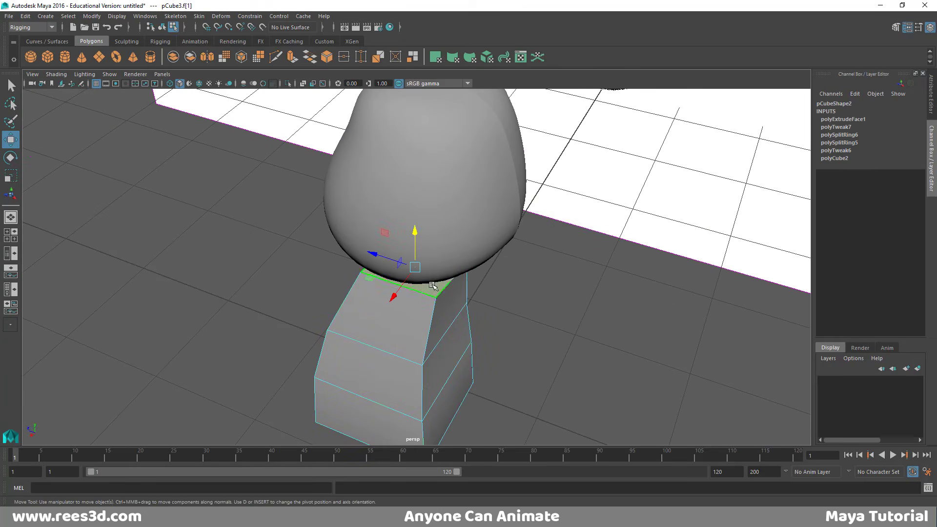
pyautogui.keyDown('shift'); pyautogui.moveTo(534, 251); pyautogui.dragTo(534, 271, button='right'); pyautogui.keyUp('shift')
pyautogui.keyDown('alt'); pyautogui.moveTo(524, 302); pyautogui.dragTo(330, 276); pyautogui.keyUp('alt')
pyautogui.press('r')
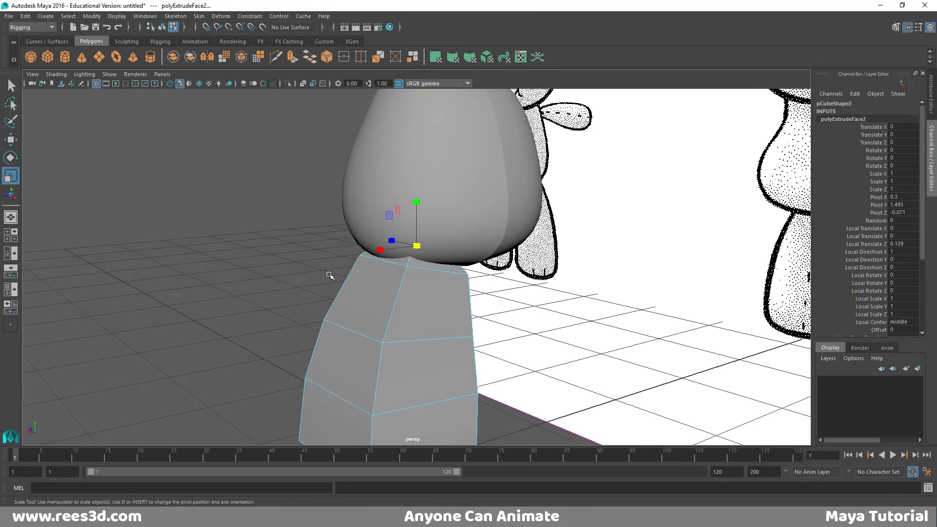
# Examine the smoothed leg's connection with the torso and its fit to the references, and restore the unsmoothed display
pyautogui.keyDown('alt'); pyautogui.moveTo(258, 361); pyautogui.dragTo(415, 268); pyautogui.keyUp('alt')
pyautogui.moveTo(415, 268); pyautogui.dragTo(406, 296, button='right')
pyautogui.press('3')
pyautogui.click(310, 294)
pyautogui.keyDown('alt'); pyautogui.moveTo(372, 335); pyautogui.dragTo(365, 314); pyautogui.keyUp('alt')
pyautogui.moveTo(360, 235); pyautogui.dragTo(364, 294, button='right')
pyautogui.scroll(-3, 386, 311)
pyautogui.press('space')
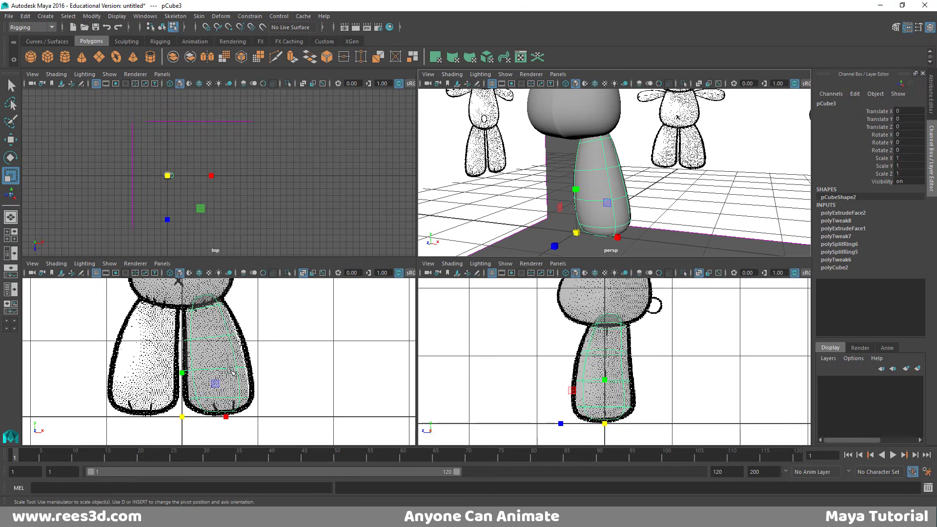
pyautogui.press('1')
pyautogui.press('space')
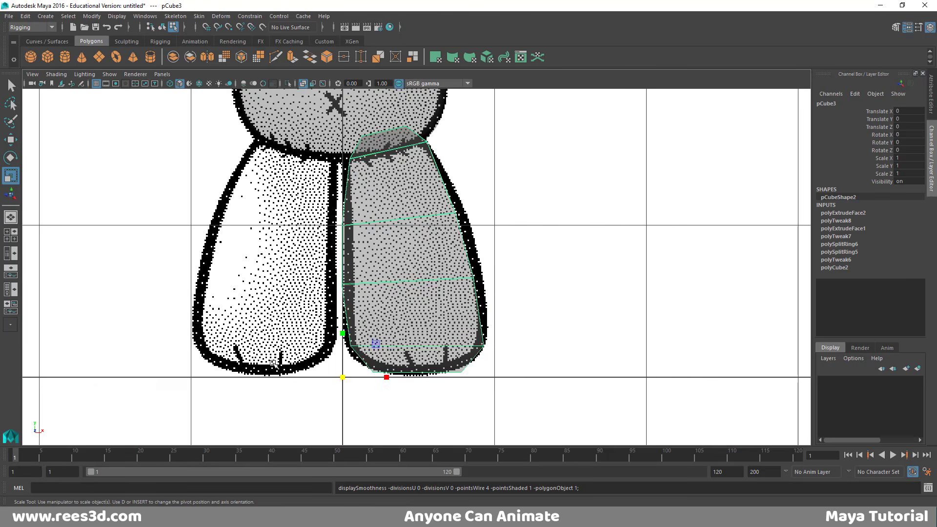
# Move the leg's middle and lower outer vertices outward onto the outer leg outline in the front reference
pyautogui.keyDown('alt'); pyautogui.moveTo(442, 244); pyautogui.dragTo(415, 259, button='middle'); pyautogui.keyUp('alt')
pyautogui.moveTo(415, 259); pyautogui.dragTo(403, 205, button='right')
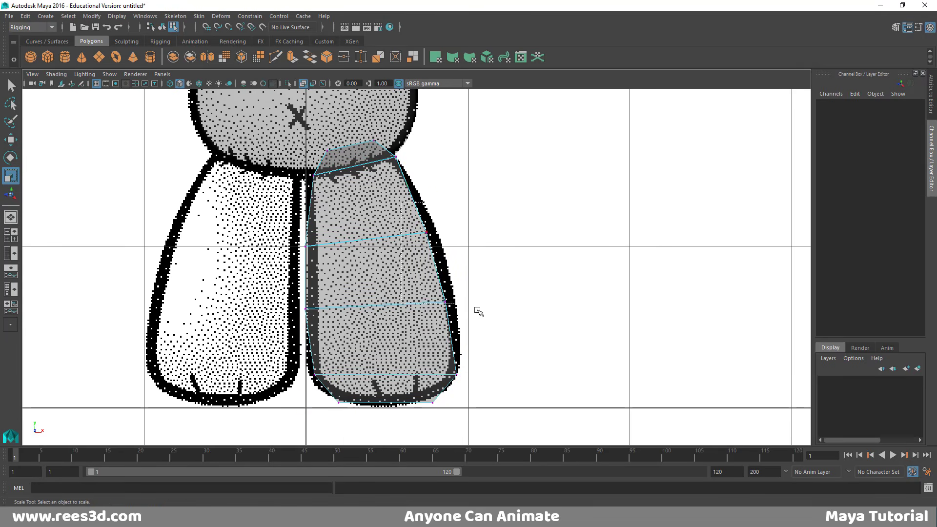
pyautogui.moveTo(478, 311); pyautogui.dragTo(423, 227)
pyautogui.press('w')
pyautogui.moveTo(446, 267); pyautogui.dragTo(456, 270)
pyautogui.moveTo(446, 362); pyautogui.dragTo(466, 380)
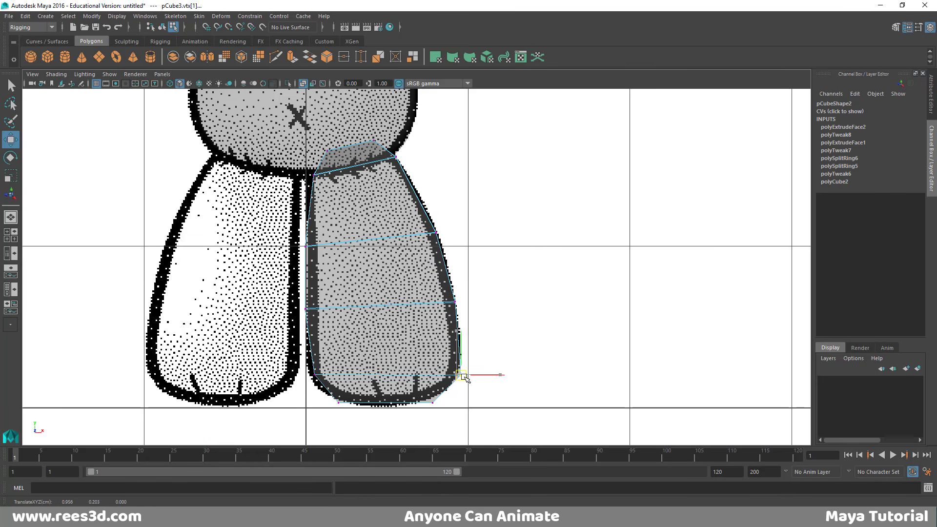
# Move the leg's lower and upper inner vertices to the inner outline and fine-tune its upper outer vertices
pyautogui.moveTo(298, 370); pyautogui.dragTo(315, 385)
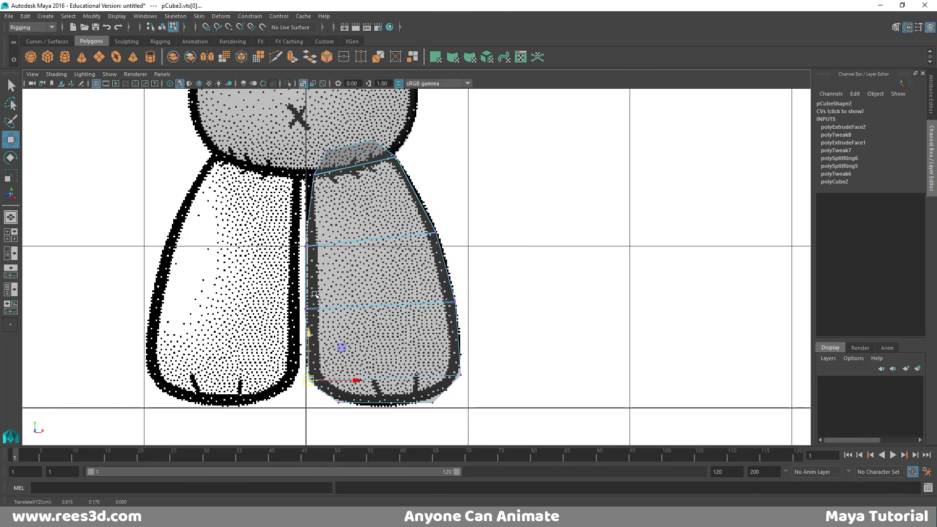
pyautogui.moveTo(304, 164); pyautogui.dragTo(345, 167)
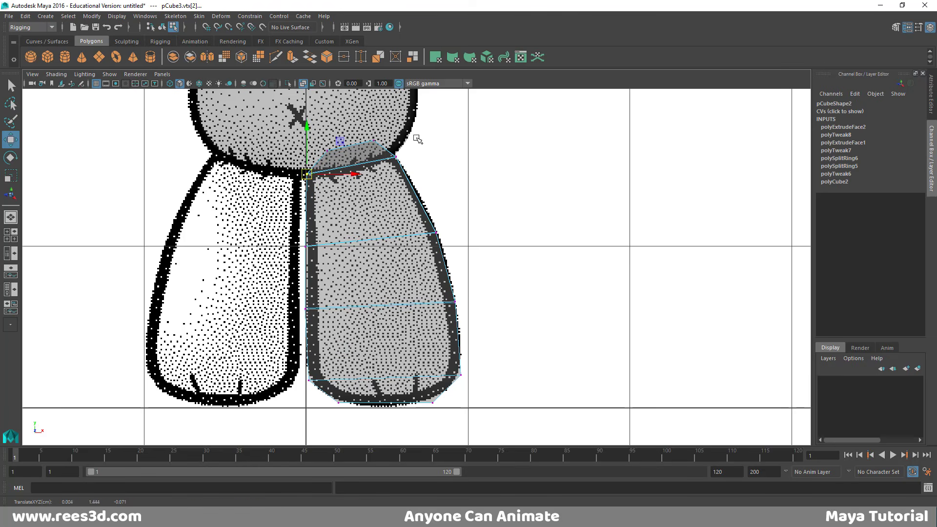
pyautogui.moveTo(419, 140); pyautogui.dragTo(394, 158)
pyautogui.moveTo(431, 207); pyautogui.dragTo(455, 244)
pyautogui.moveTo(437, 233); pyautogui.dragTo(436, 227)
# Display the leg smoothed in object mode and examine its shape beneath the torso in the perspective view
pyautogui.moveTo(426, 232); pyautogui.dragTo(429, 289, button='right')
pyautogui.press('space')
pyautogui.press('space')
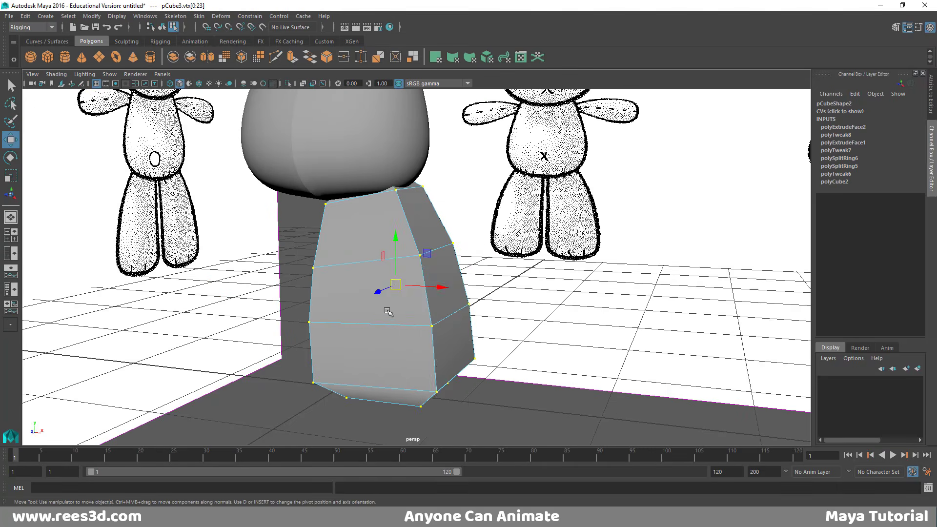
pyautogui.moveTo(421, 251); pyautogui.dragTo(418, 294, button='right')
pyautogui.press('3')
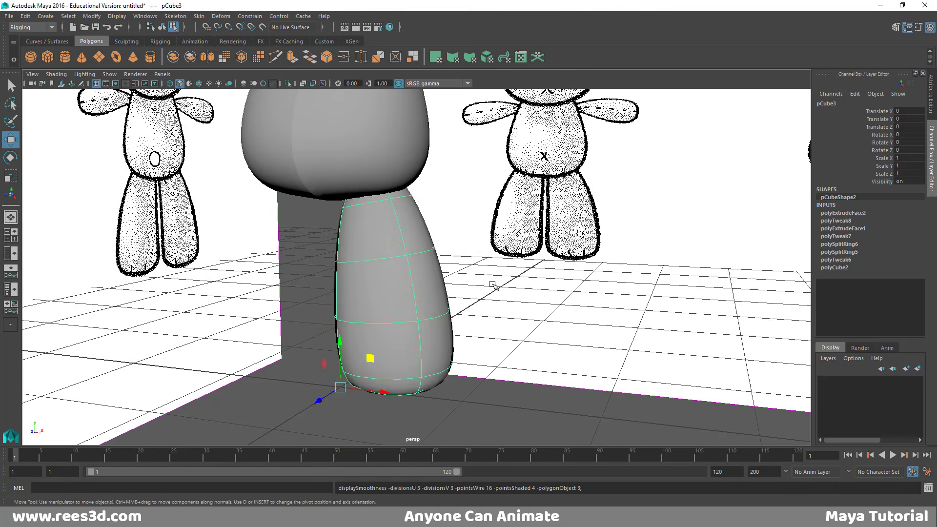
pyautogui.keyDown('alt'); pyautogui.moveTo(491, 283); pyautogui.dragTo(532, 244); pyautogui.keyUp('alt')
pyautogui.keyDown('alt'); pyautogui.moveTo(532, 244); pyautogui.dragTo(479, 242, button='right'); pyautogui.keyUp('alt')
pyautogui.keyDown('alt'); pyautogui.moveTo(478, 241); pyautogui.dragTo(385, 268); pyautogui.keyUp('alt')
pyautogui.keyDown('alt'); pyautogui.moveTo(420, 274); pyautogui.dragTo(448, 280, button='right'); pyautogui.keyUp('alt')
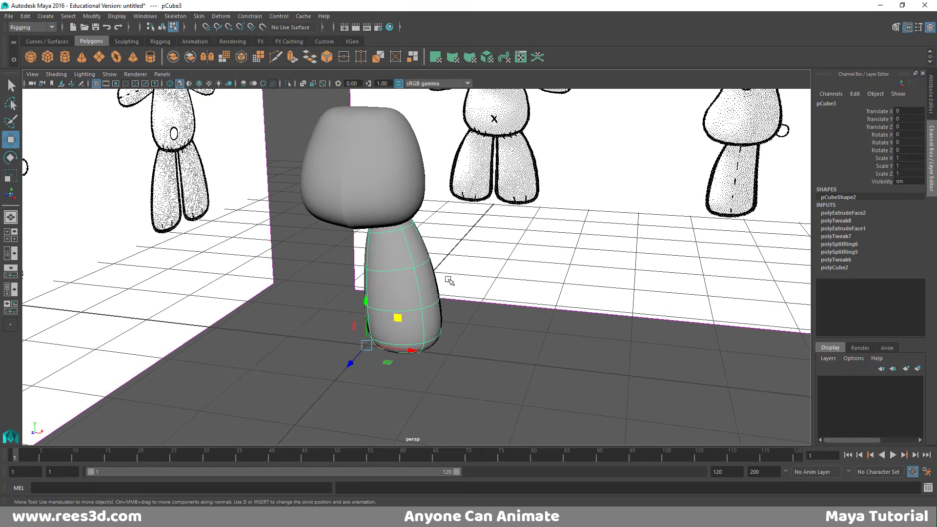
# Duplicate the leg as a single mirrored instance with Duplicate Special, using a scale of -1 in X
pyautogui.keyDown('alt'); pyautogui.moveTo(424, 304); pyautogui.dragTo(472, 288, button='middle'); pyautogui.keyUp('alt')
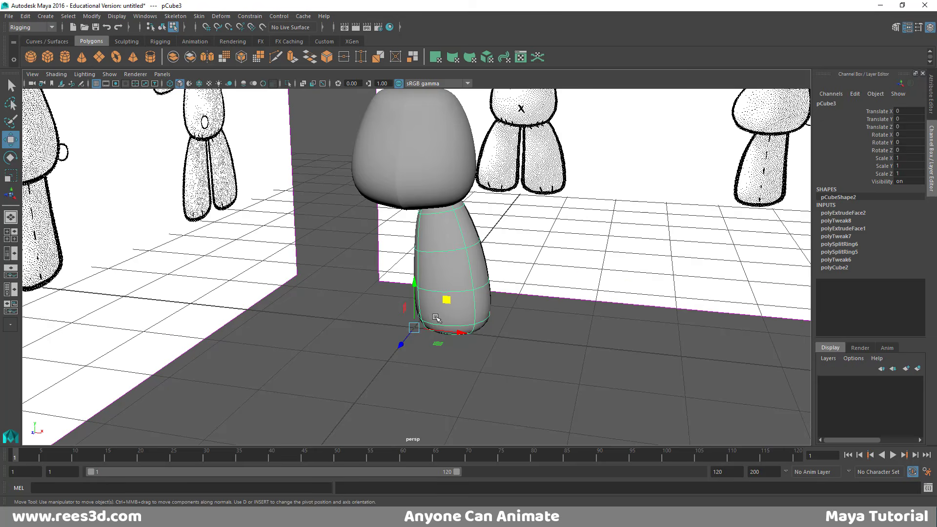
pyautogui.keyDown('alt'); pyautogui.moveTo(436, 318); pyautogui.dragTo(510, 272); pyautogui.keyUp('alt')
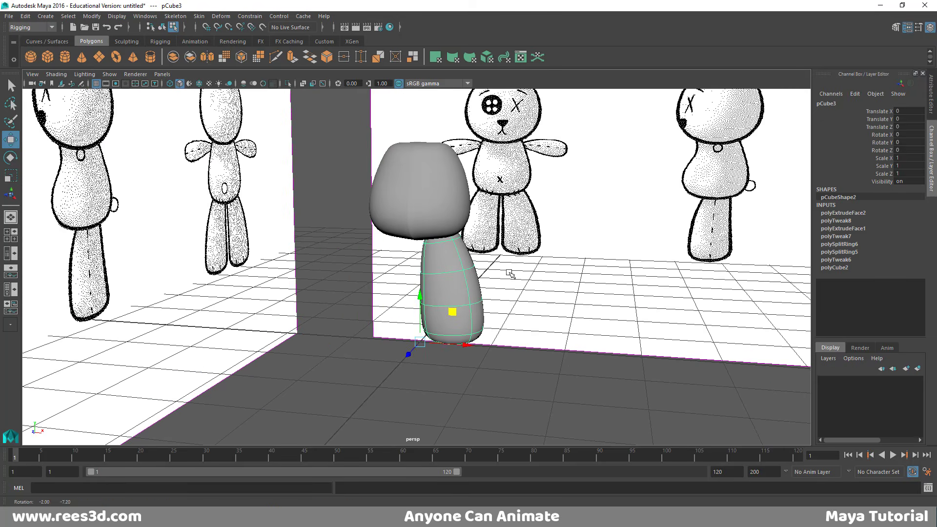
pyautogui.click(25, 16)
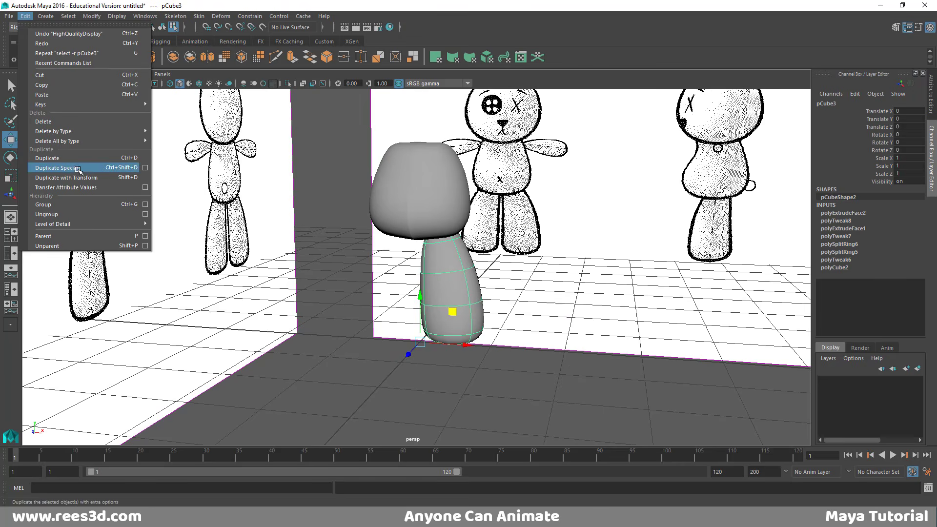
pyautogui.click(145, 168)
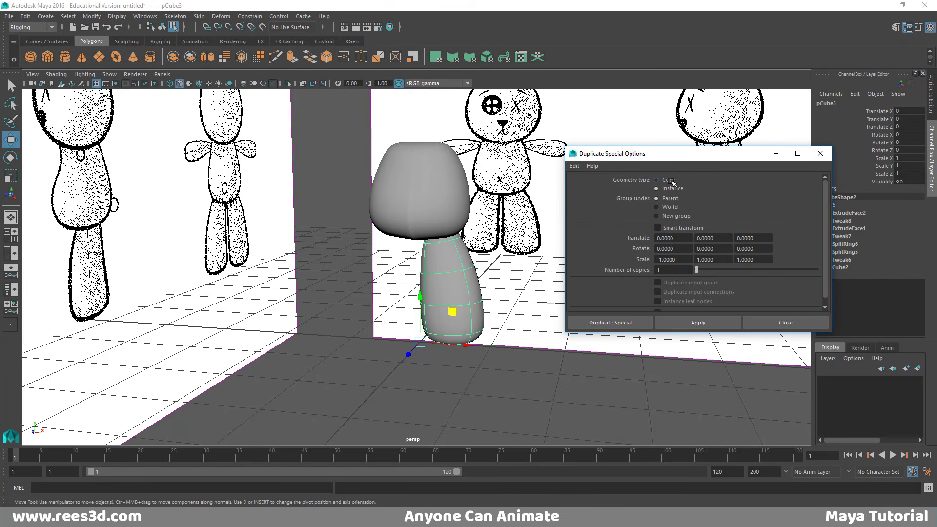
pyautogui.click(624, 323)
pyautogui.keyDown('alt'); pyautogui.moveTo(412, 265); pyautogui.dragTo(213, 272); pyautogui.keyUp('alt')
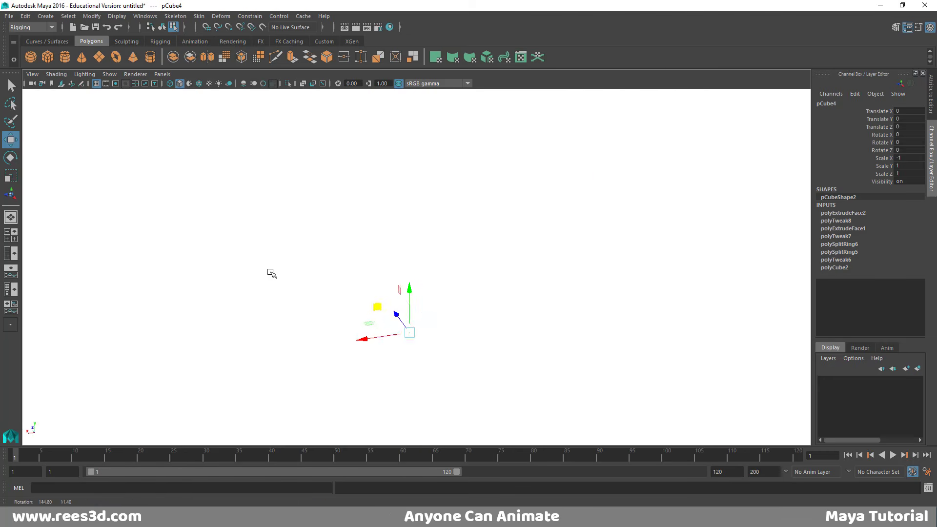
pyautogui.keyDown('alt'); pyautogui.moveTo(271, 274); pyautogui.dragTo(435, 196); pyautogui.keyUp('alt')
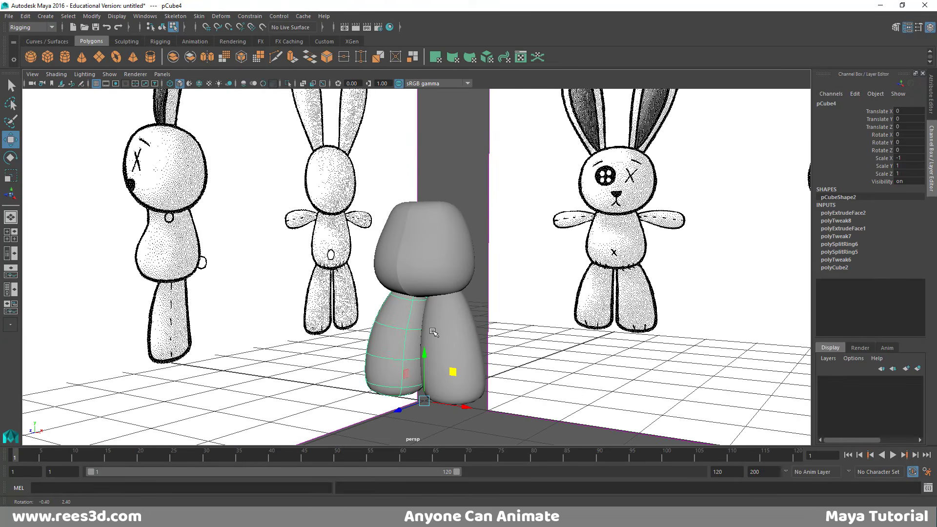
# Try moving a vertex on the original leg to test the mirrored instance, undo the move, and restore smoothed object display
pyautogui.click(452, 173)
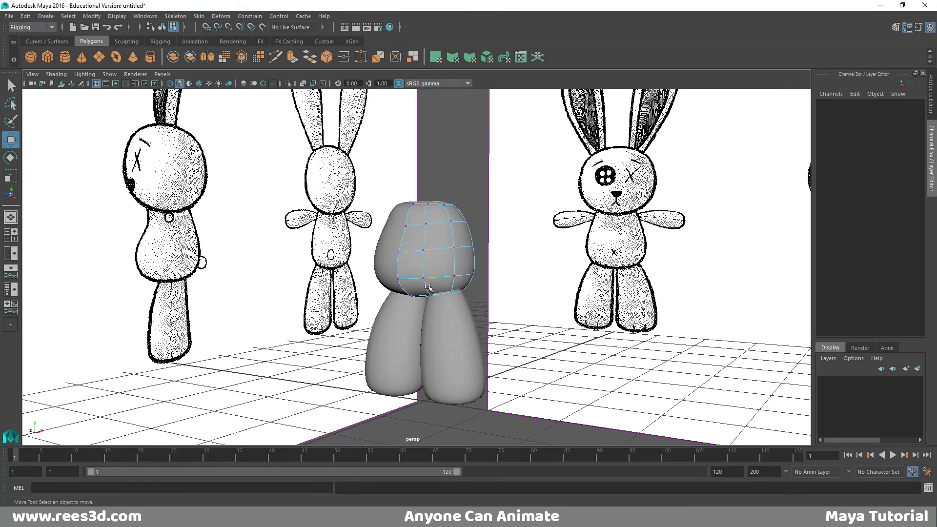
pyautogui.moveTo(461, 321); pyautogui.dragTo(419, 239, button='right')
pyautogui.click(454, 328)
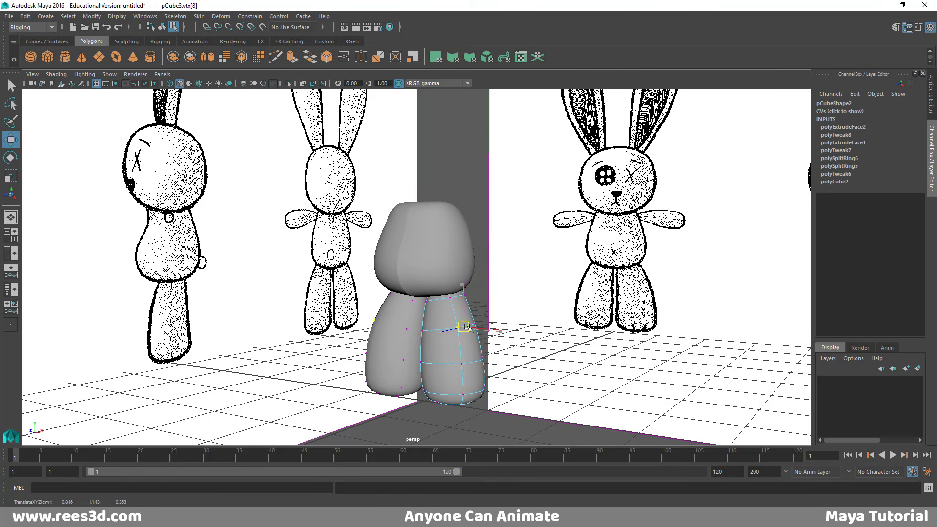
pyautogui.hotkey('ctrl', 'z')
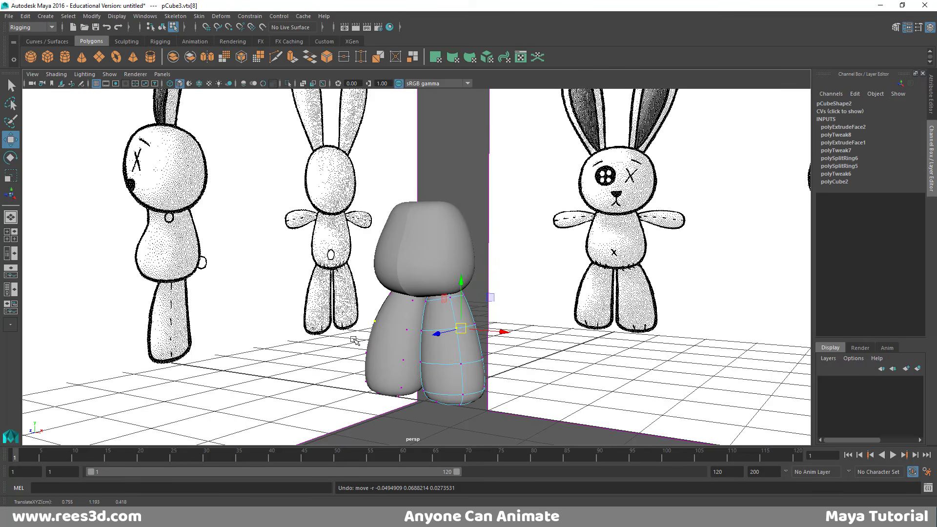
pyautogui.keyDown('alt'); pyautogui.moveTo(454, 317); pyautogui.dragTo(436, 278); pyautogui.keyUp('alt')
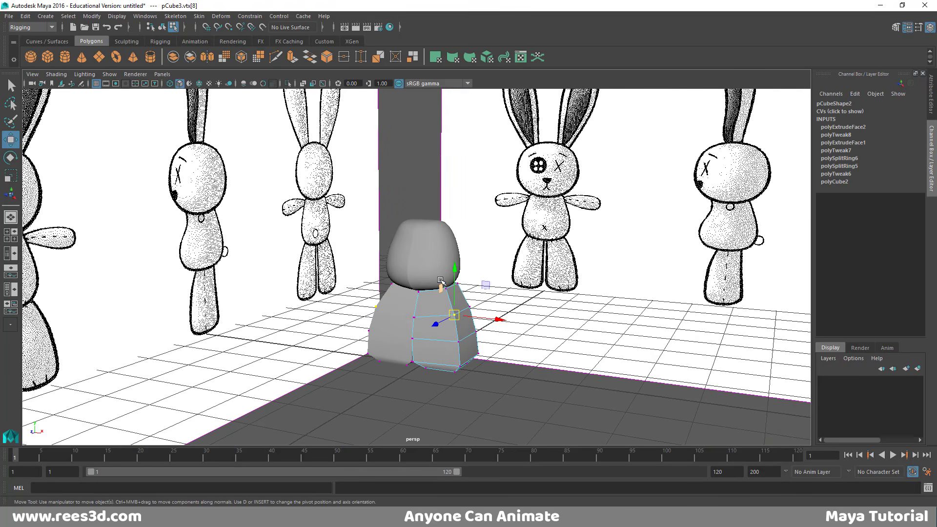
pyautogui.moveTo(455, 312); pyautogui.dragTo(440, 294, button='right')
pyautogui.press('3')
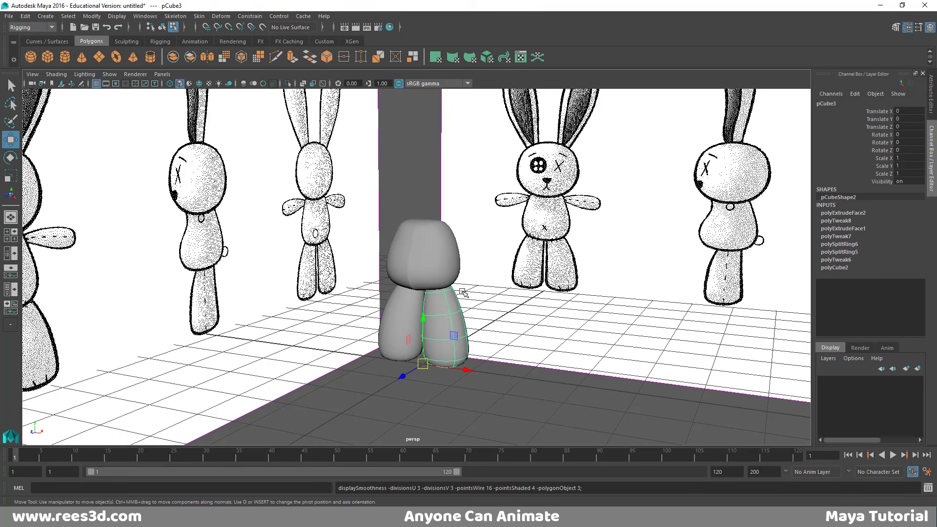
pyautogui.click(482, 388)
pyautogui.keyDown('alt'); pyautogui.moveTo(499, 315); pyautogui.dragTo(462, 304); pyautogui.keyUp('alt')
pyautogui.keyDown('alt'); pyautogui.moveTo(425, 305); pyautogui.dragTo(483, 310, button='right'); pyautogui.keyUp('alt')
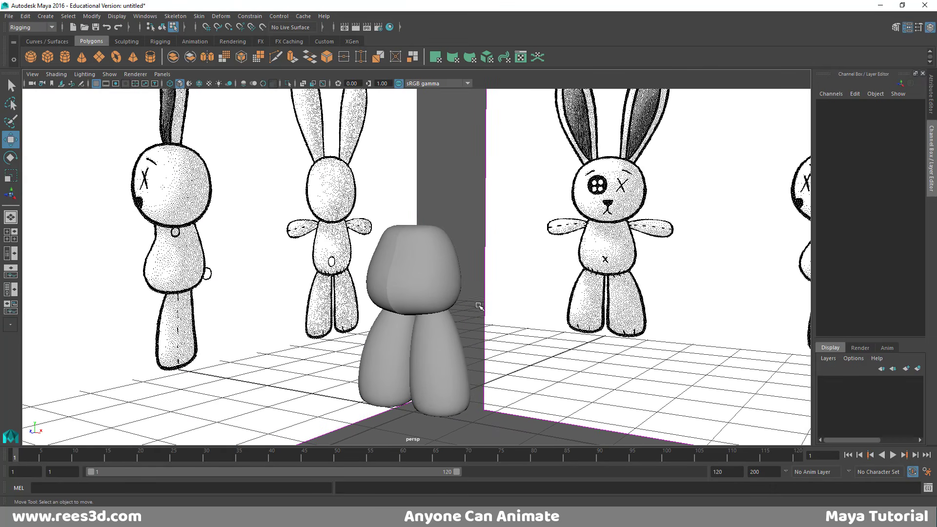
# Create a polygon cube for the arm and raise it to about 2.5 units in Y, over the upper torso in the front view
pyautogui.press('space')
pyautogui.press('space')
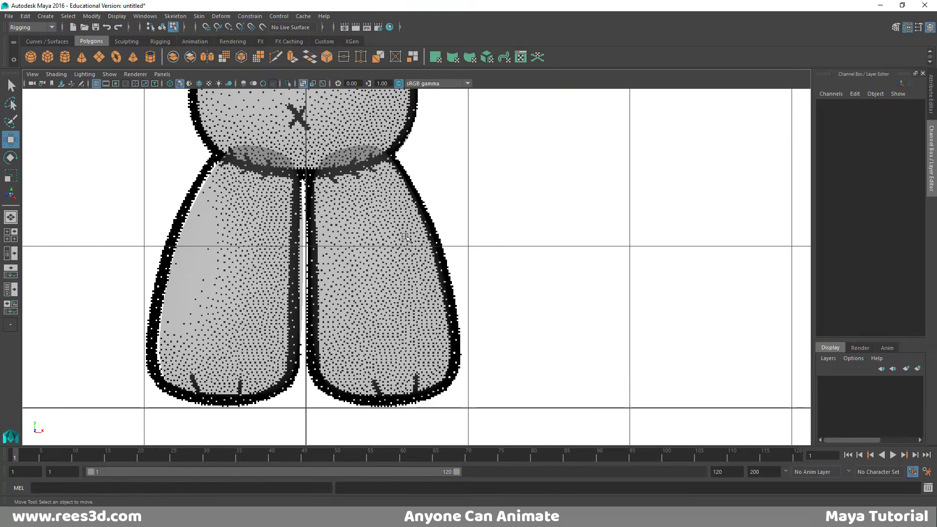
pyautogui.keyDown('alt'); pyautogui.moveTo(415, 264); pyautogui.dragTo(360, 194, button='right'); pyautogui.keyUp('alt')
pyautogui.keyDown('alt'); pyautogui.moveTo(360, 194); pyautogui.dragTo(361, 283, button='middle'); pyautogui.keyUp('alt')
pyautogui.keyDown('alt'); pyautogui.moveTo(361, 283); pyautogui.dragTo(600, 317, button='right'); pyautogui.keyUp('alt')
pyautogui.keyDown('alt'); pyautogui.moveTo(600, 318); pyautogui.dragTo(589, 265, button='middle'); pyautogui.keyUp('alt')
pyautogui.keyDown('alt'); pyautogui.moveTo(351, 274); pyautogui.dragTo(491, 253, button='right'); pyautogui.keyUp('alt')
pyautogui.keyDown('alt'); pyautogui.moveTo(491, 252); pyautogui.dragTo(487, 281, button='middle'); pyautogui.keyUp('alt')
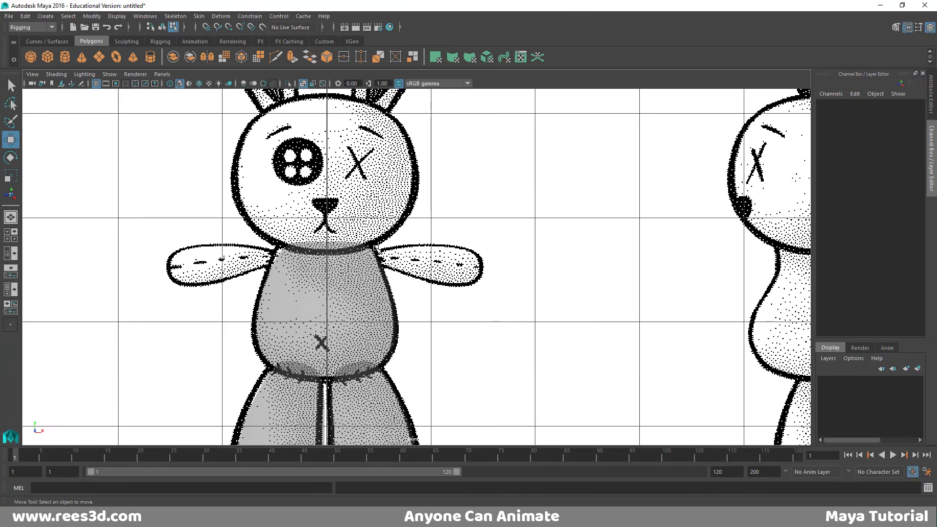
pyautogui.click(47, 56)
pyautogui.keyDown('alt'); pyautogui.moveTo(585, 310); pyautogui.dragTo(455, 279, button='right'); pyautogui.keyUp('alt')
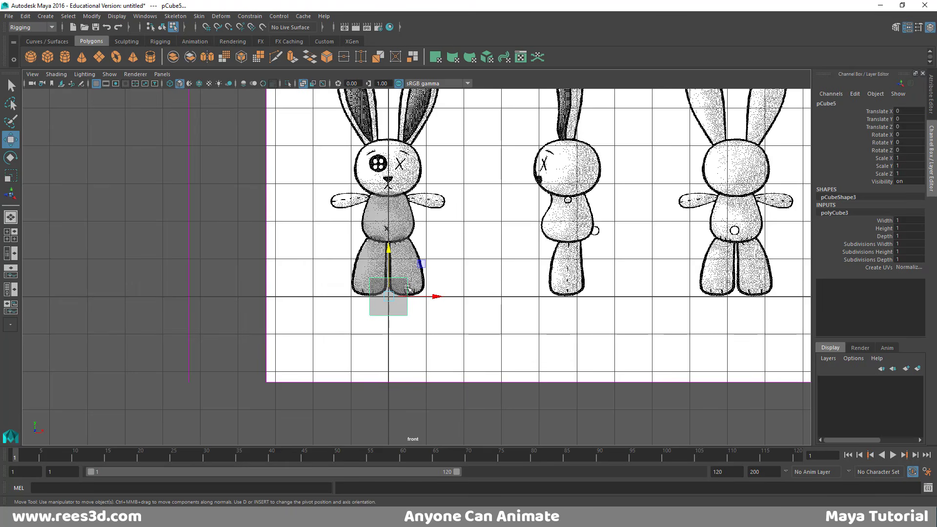
pyautogui.moveTo(389, 253); pyautogui.dragTo(390, 157)
pyautogui.scroll(1, 414, 201)
pyautogui.scroll(2, 413, 203)
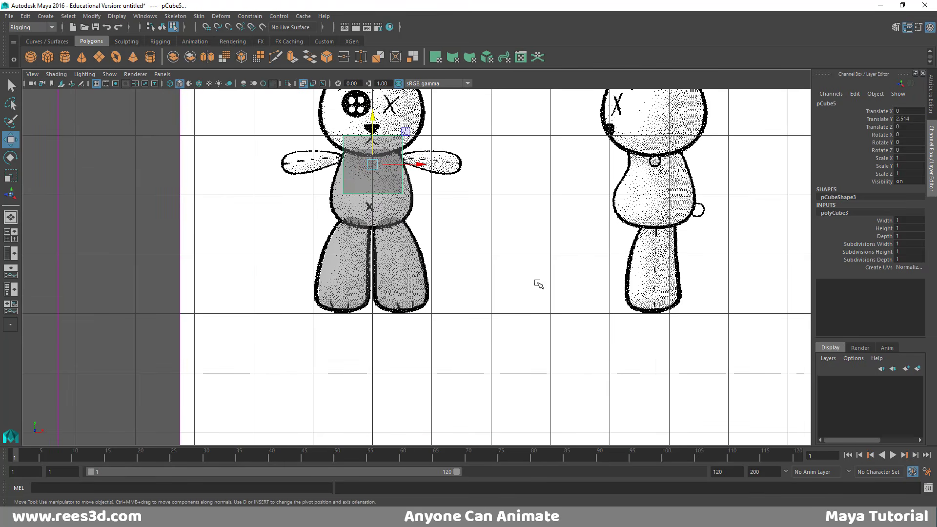
# Move the cube's vertices onto the hand end of the arm in the front reference and scale them to the hand's thickness
pyautogui.scroll(1, 455, 178)
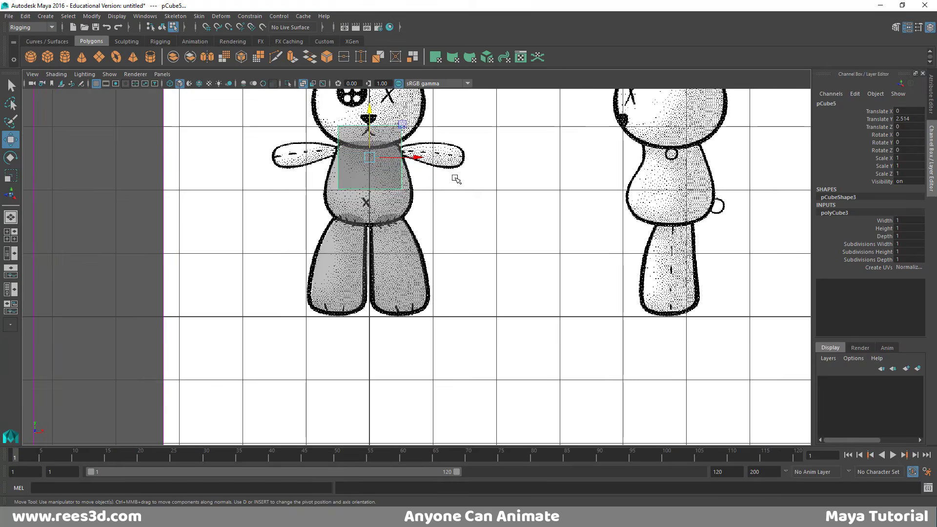
pyautogui.keyDown('alt'); pyautogui.moveTo(455, 178); pyautogui.dragTo(480, 256, button='middle'); pyautogui.keyUp('alt')
pyautogui.moveTo(411, 206); pyautogui.dragTo(706, 244, button='right')
pyautogui.keyDown('alt'); pyautogui.moveTo(489, 188); pyautogui.dragTo(499, 264, button='middle'); pyautogui.keyUp('alt')
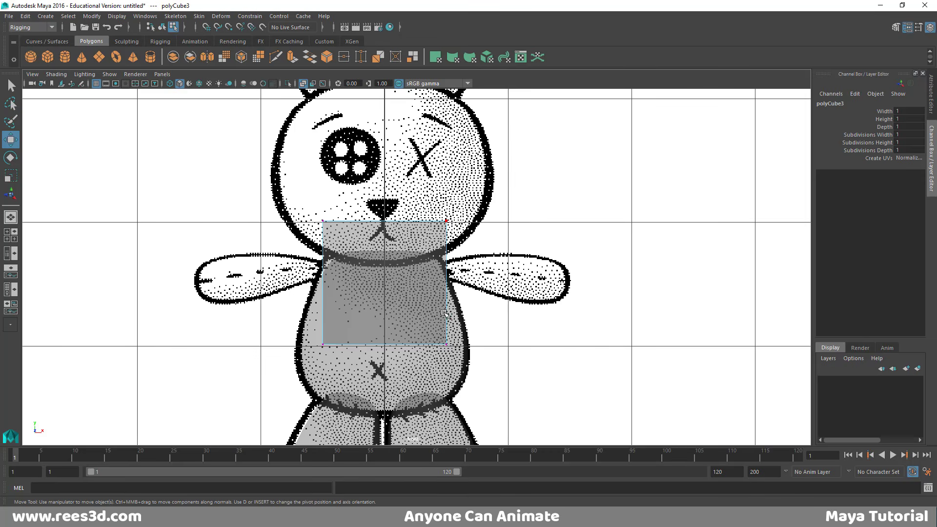
pyautogui.click(322, 345)
pyautogui.moveTo(489, 363); pyautogui.dragTo(490, 362)
pyautogui.moveTo(383, 285); pyautogui.dragTo(477, 330)
pyautogui.press('r')
pyautogui.rightClick(544, 266)
pyautogui.moveTo(545, 265); pyautogui.dragTo(512, 234, button='right')
pyautogui.moveTo(547, 286)
pyautogui.mouseDown(button='right')
pyautogui.moveTo(539, 310)
pyautogui.moveTo(537, 297)
pyautogui.mouseUp(button='right')
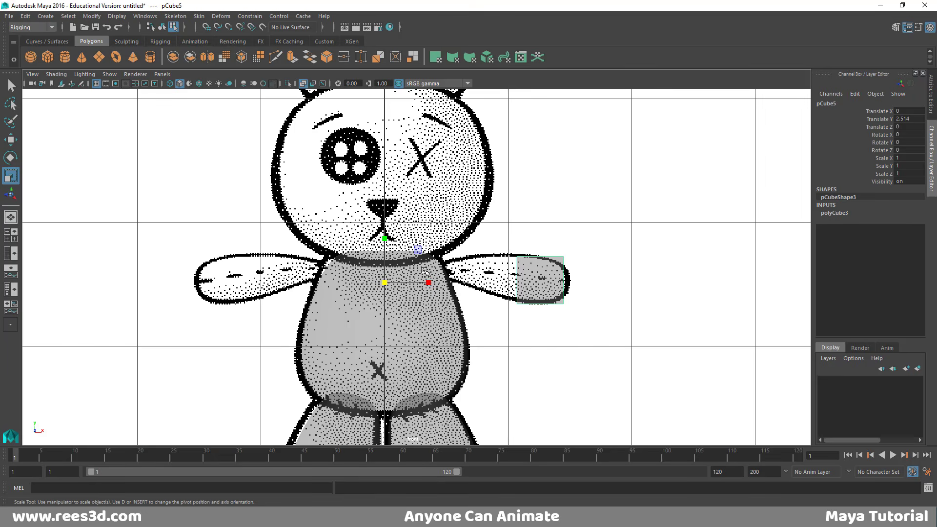
# Move the arm block's four corner vertex pairs onto the rounded hand outline in the front reference
pyautogui.moveTo(543, 270); pyautogui.dragTo(499, 240, button='right')
pyautogui.keyDown('alt'); pyautogui.moveTo(509, 283); pyautogui.dragTo(741, 323, button='right'); pyautogui.keyUp('alt')
pyautogui.keyDown('alt'); pyautogui.moveTo(655, 312); pyautogui.dragTo(490, 298, button='middle'); pyautogui.keyUp('alt')
pyautogui.scroll(1, 491, 298)
pyautogui.click(399, 229)
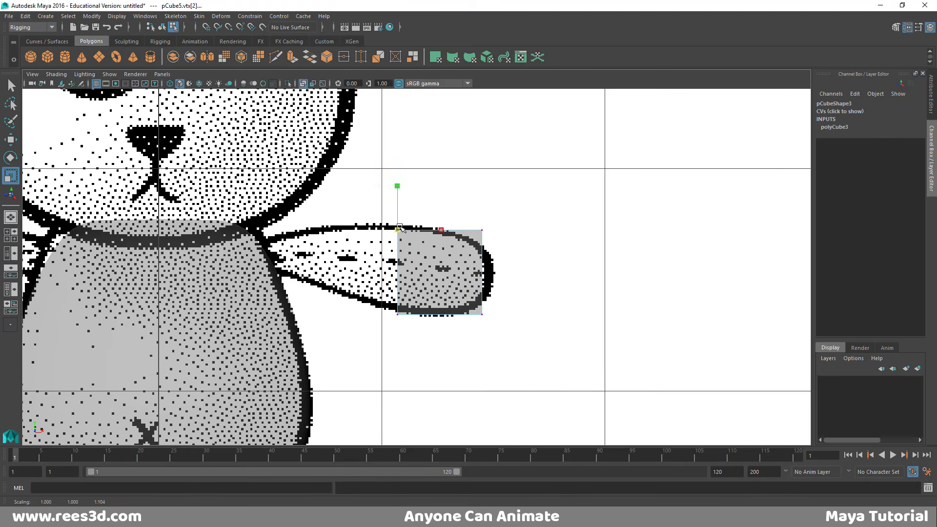
pyautogui.press('w')
pyautogui.moveTo(399, 229); pyautogui.dragTo(406, 226)
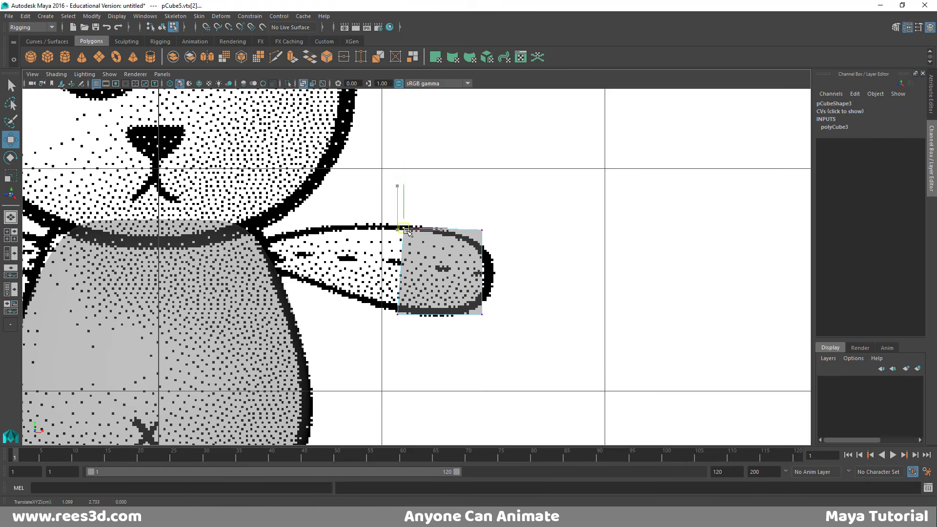
pyautogui.moveTo(471, 216); pyautogui.dragTo(490, 250)
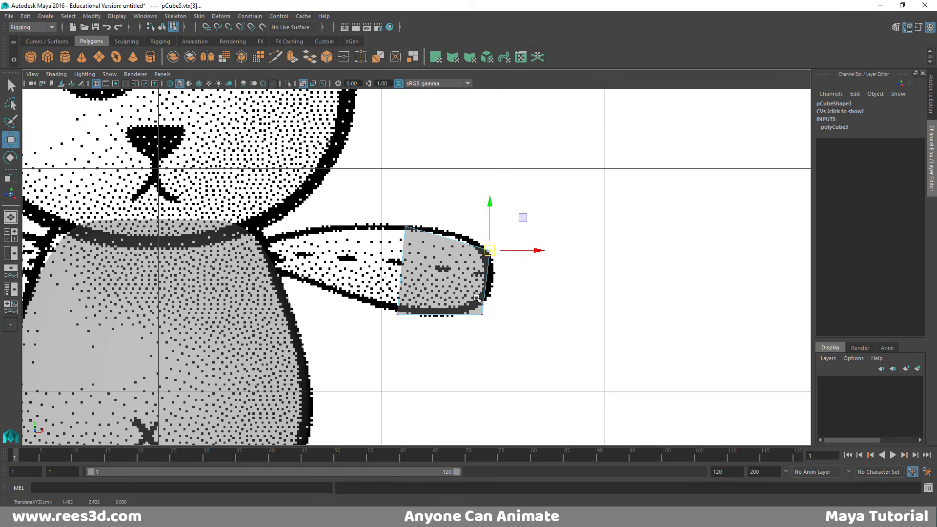
pyautogui.moveTo(490, 307)
pyautogui.mouseDown()
pyautogui.moveTo(479, 322)
pyautogui.moveTo(486, 302)
pyautogui.mouseUp()
pyautogui.moveTo(403, 303)
pyautogui.mouseDown()
pyautogui.moveTo(394, 320)
pyautogui.moveTo(403, 313)
pyautogui.mouseUp()
pyautogui.moveTo(502, 313); pyautogui.dragTo(486, 300)
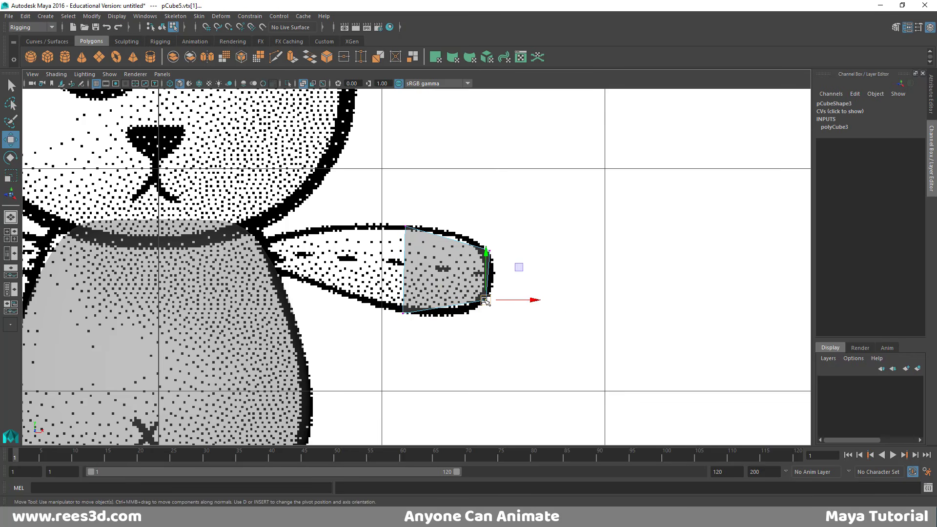
# Extrude the arm block's inner face to the shoulder at the torso and scale it down to the narrow arm outline
pyautogui.moveTo(473, 237); pyautogui.dragTo(476, 263, button='right')
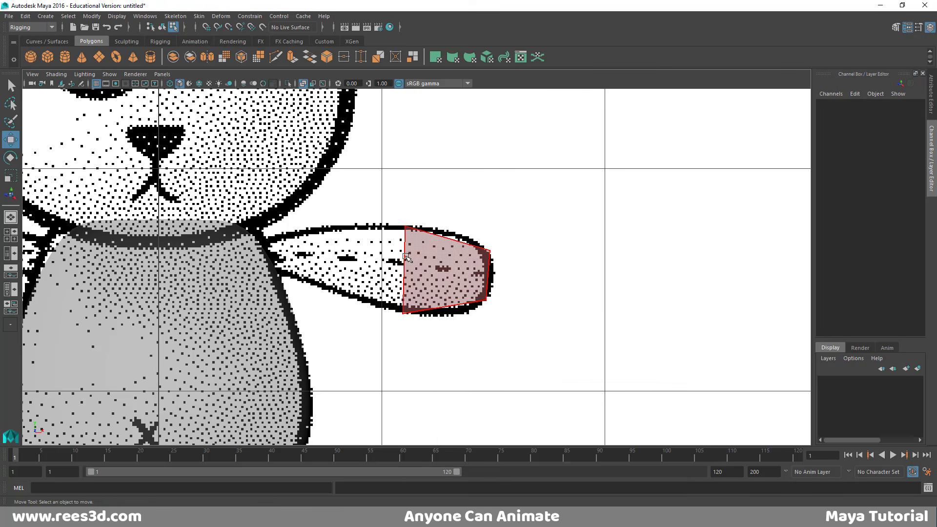
pyautogui.press('space')
pyautogui.press('space')
pyautogui.keyDown('alt'); pyautogui.moveTo(493, 281); pyautogui.dragTo(539, 270); pyautogui.keyUp('alt')
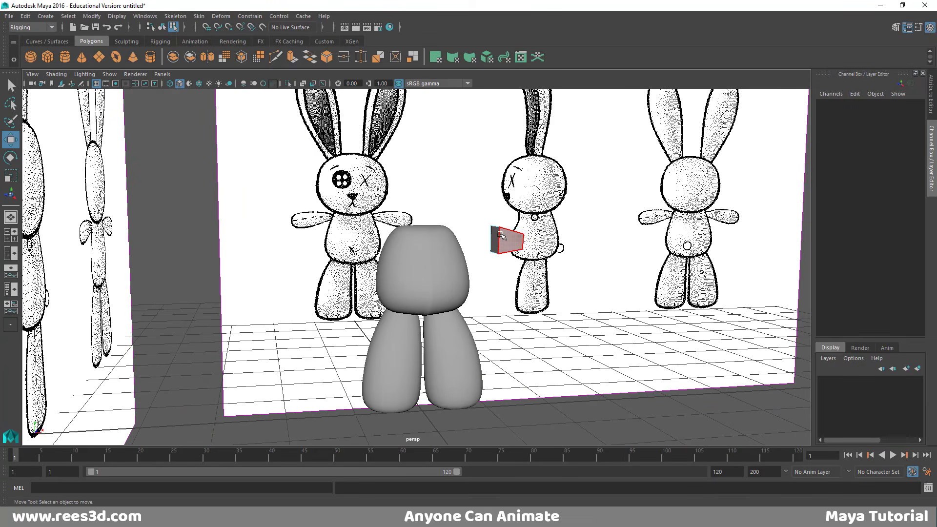
pyautogui.click(515, 253)
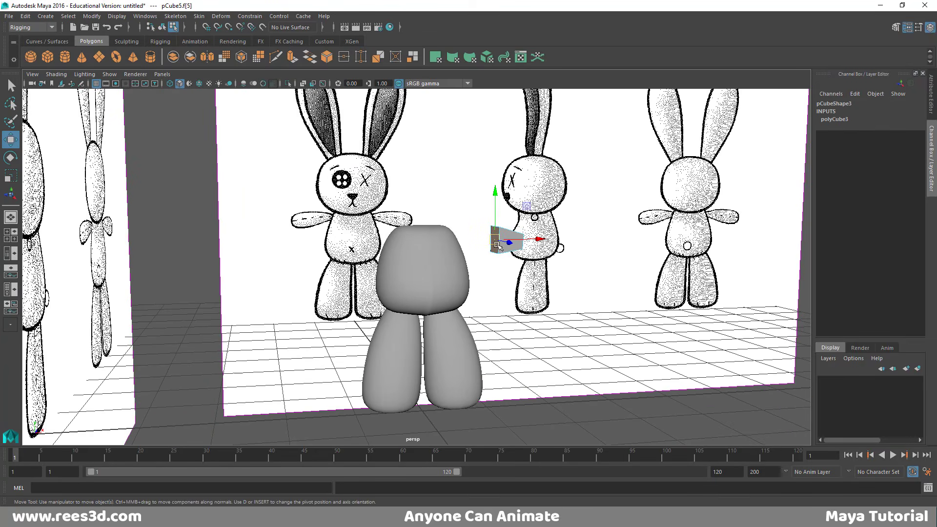
pyautogui.press('space')
pyautogui.press('space')
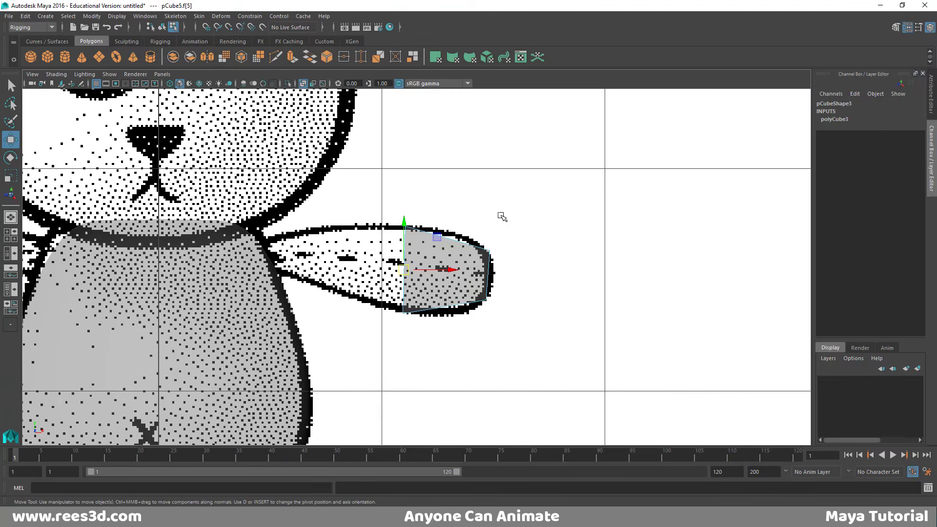
pyautogui.rightClick(502, 216)
pyautogui.keyDown('shift'); pyautogui.rightClick(503, 217); pyautogui.keyUp('shift')
pyautogui.keyDown('shift'); pyautogui.moveTo(503, 216); pyautogui.dragTo(499, 238, button='right'); pyautogui.keyUp('shift')
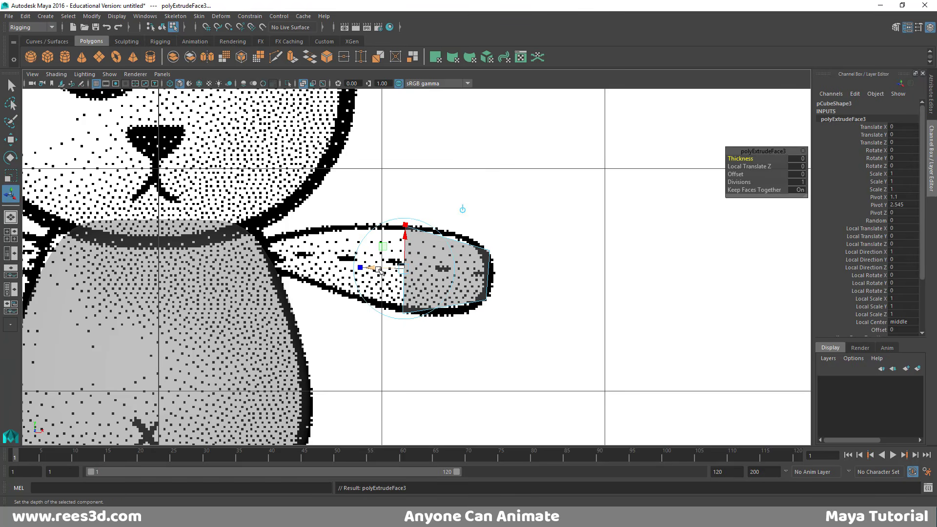
pyautogui.moveTo(380, 271); pyautogui.dragTo(254, 254)
pyautogui.press('r')
pyautogui.press('w')
pyautogui.press('r')
# Insert an edge loop midway through the hand section and scale it out to the arm outline
pyautogui.moveTo(448, 240); pyautogui.dragTo(427, 295, button='right')
pyautogui.keyDown('shift'); pyautogui.moveTo(445, 250); pyautogui.dragTo(390, 263, button='right'); pyautogui.keyUp('shift')
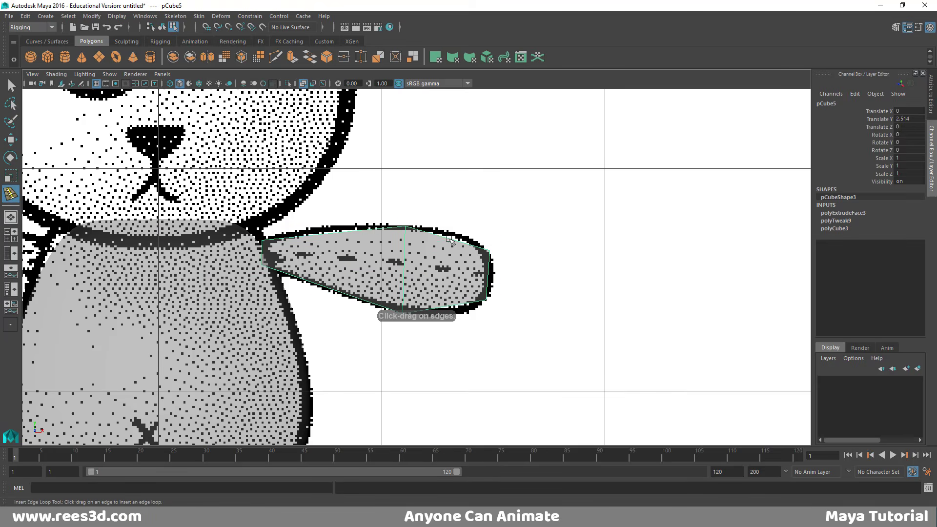
pyautogui.moveTo(450, 240); pyautogui.dragTo(464, 265)
pyautogui.press('e')
pyautogui.press('r')
# Insert an edge loop midway through the upper arm section and shift it to follow the reference outline
pyautogui.press('y')
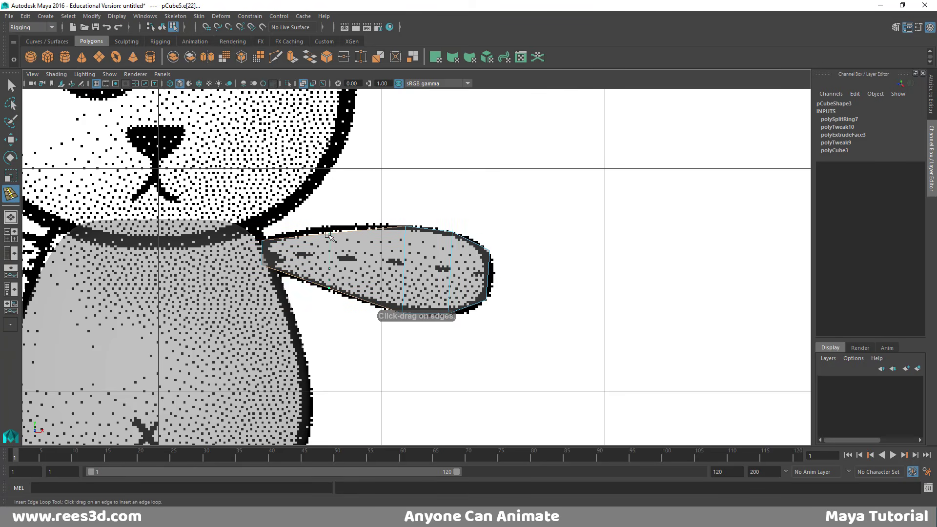
pyautogui.click(340, 237)
pyautogui.press('e')
pyautogui.press('r')
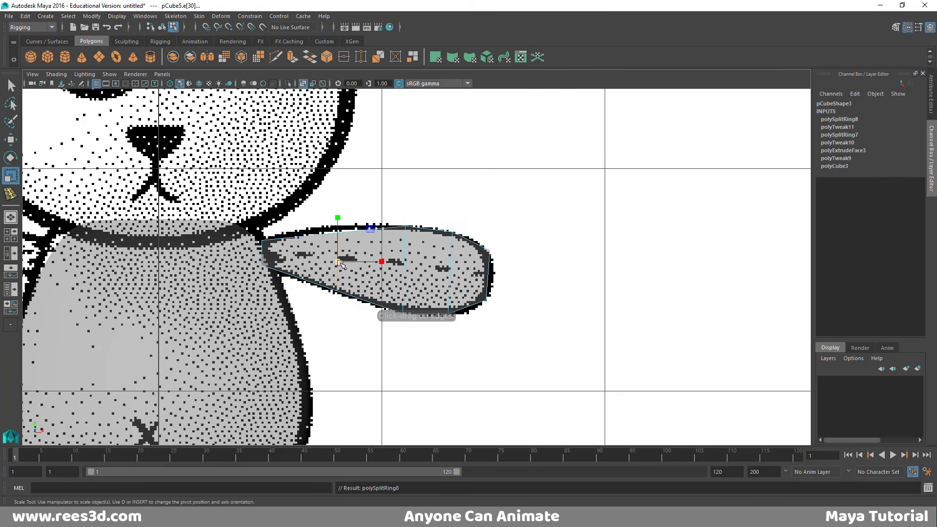
pyautogui.press('w')
pyautogui.moveTo(337, 263); pyautogui.dragTo(335, 261)
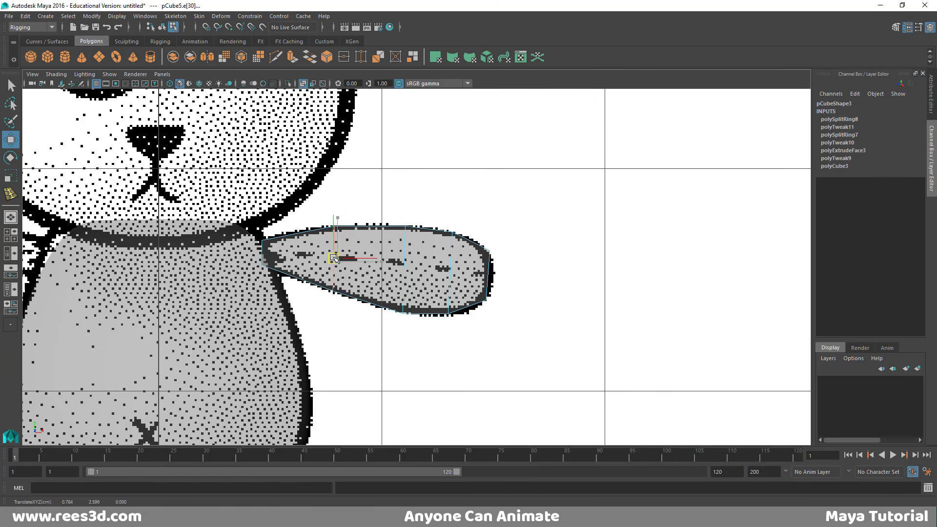
# Examine the smoothed arm against the torso and front reference, and restore its unsmoothed display
pyautogui.moveTo(481, 252); pyautogui.dragTo(474, 296, button='right')
pyautogui.press('space')
pyautogui.press('space')
pyautogui.keyDown('alt'); pyautogui.moveTo(531, 261); pyautogui.dragTo(540, 278); pyautogui.keyUp('alt')
pyautogui.click(518, 327)
pyautogui.press('space')
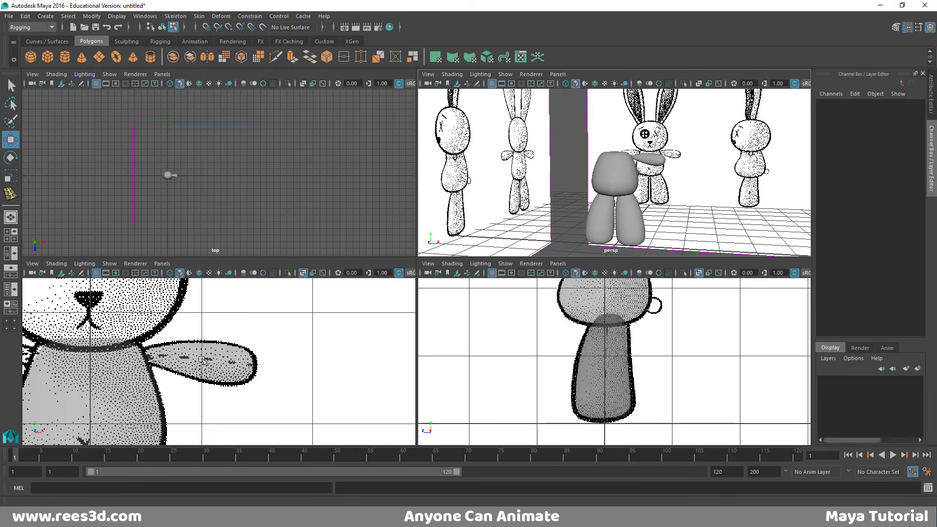
pyautogui.press('space')
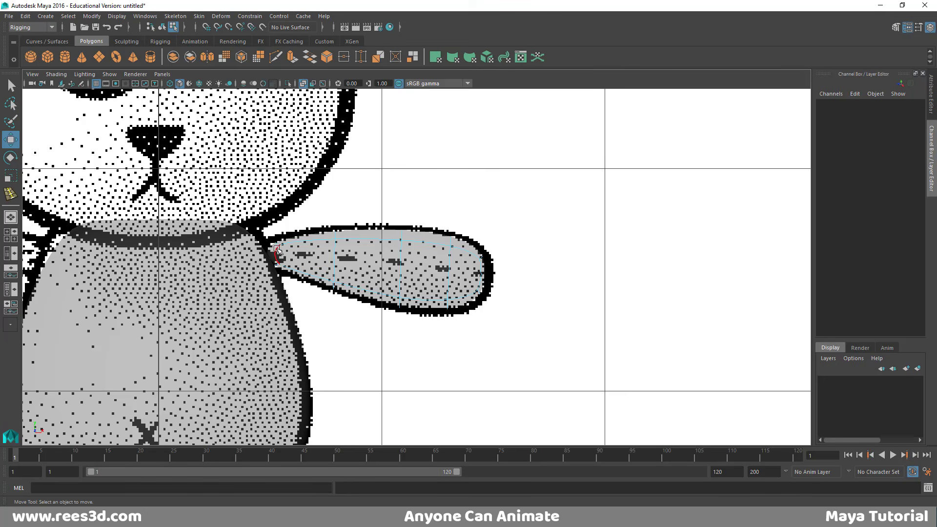
pyautogui.press('1')
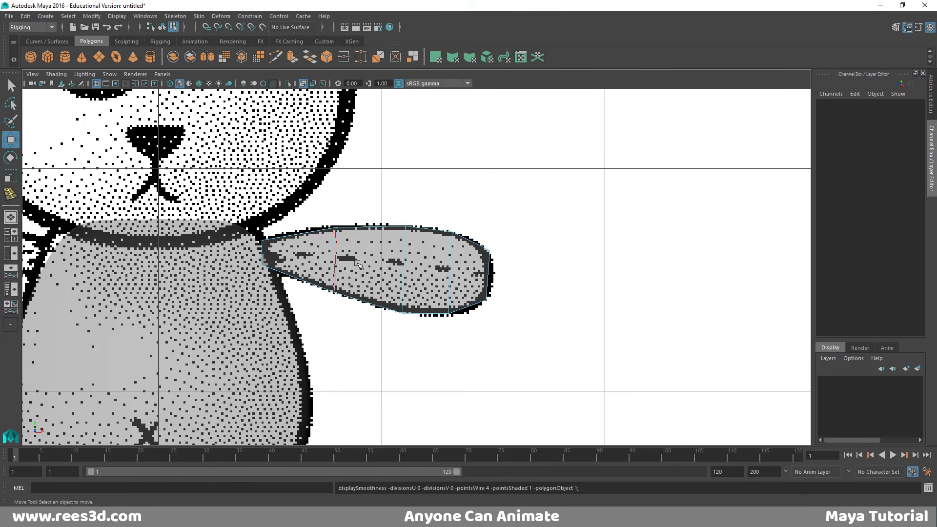
# Extrude the arm's inner end face into the torso at the shoulder and show the model in wireframe
pyautogui.rightClick(376, 227)
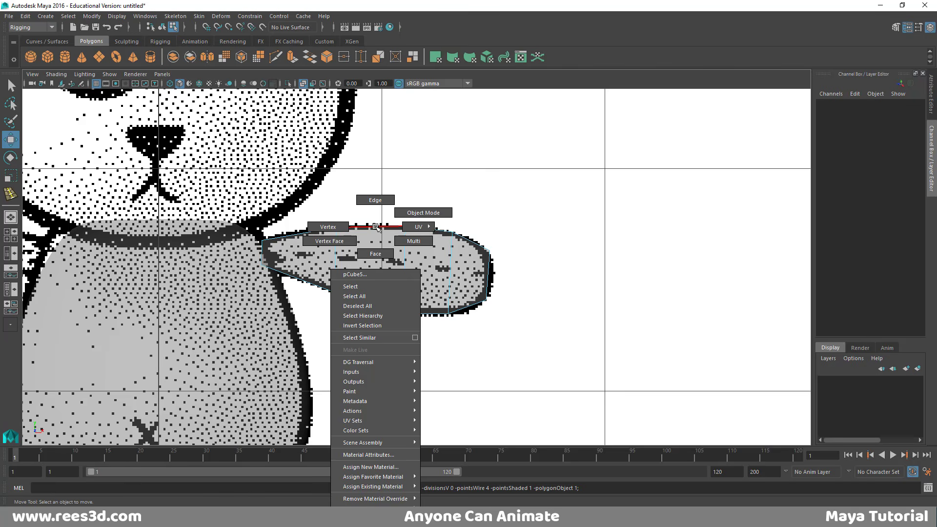
pyautogui.click(376, 254)
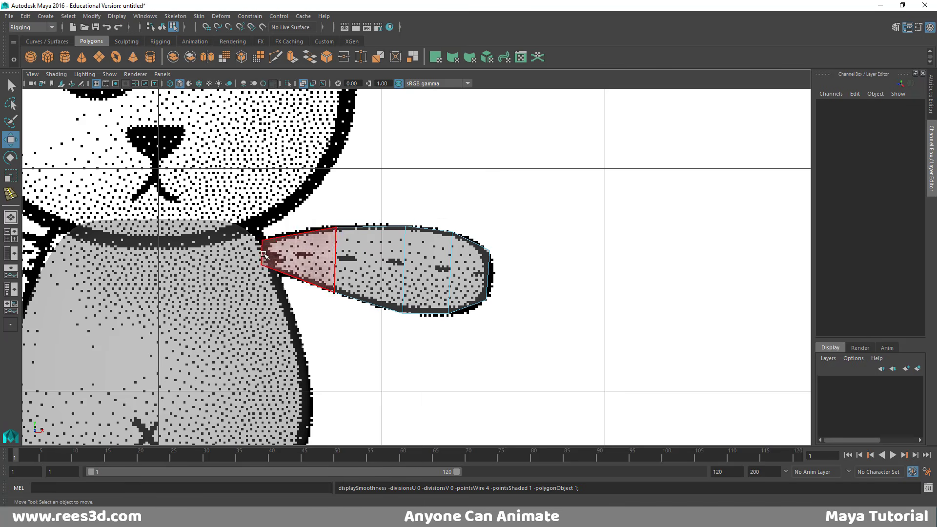
pyautogui.press('space')
pyautogui.press('space')
pyautogui.scroll(10, 742, 297)
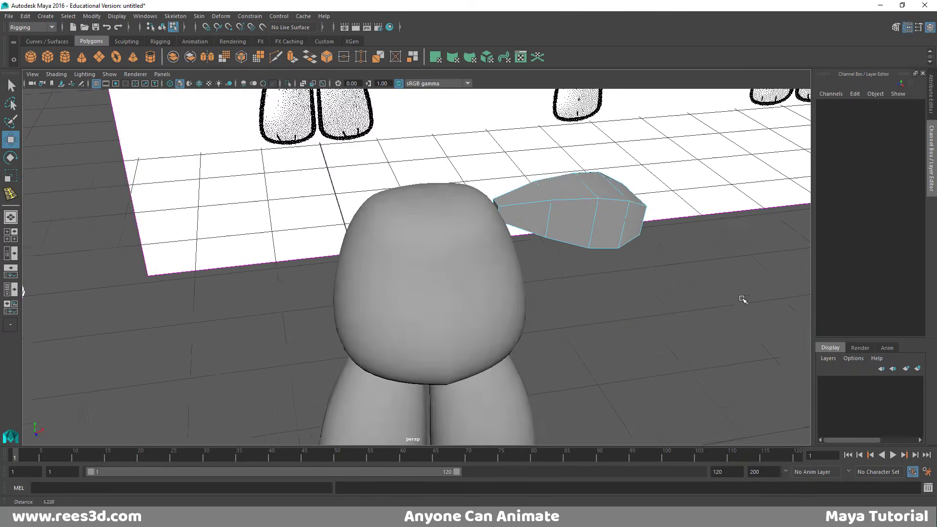
pyautogui.click(468, 250)
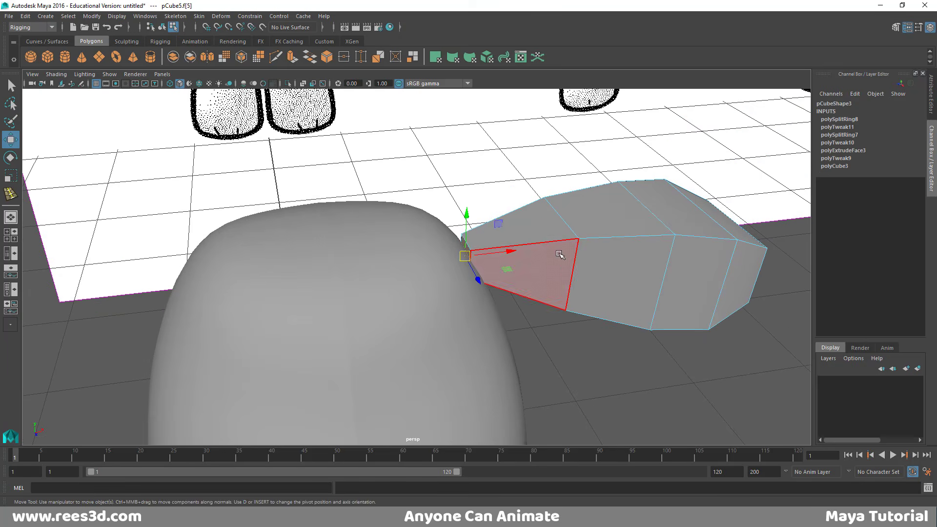
pyautogui.keyDown('shift'); pyautogui.moveTo(573, 233); pyautogui.dragTo(573, 257, button='right'); pyautogui.keyUp('shift')
pyautogui.keyDown('alt'); pyautogui.moveTo(571, 259); pyautogui.dragTo(442, 293); pyautogui.keyUp('alt')
pyautogui.press('4')
pyautogui.press('w')
pyautogui.press('r')
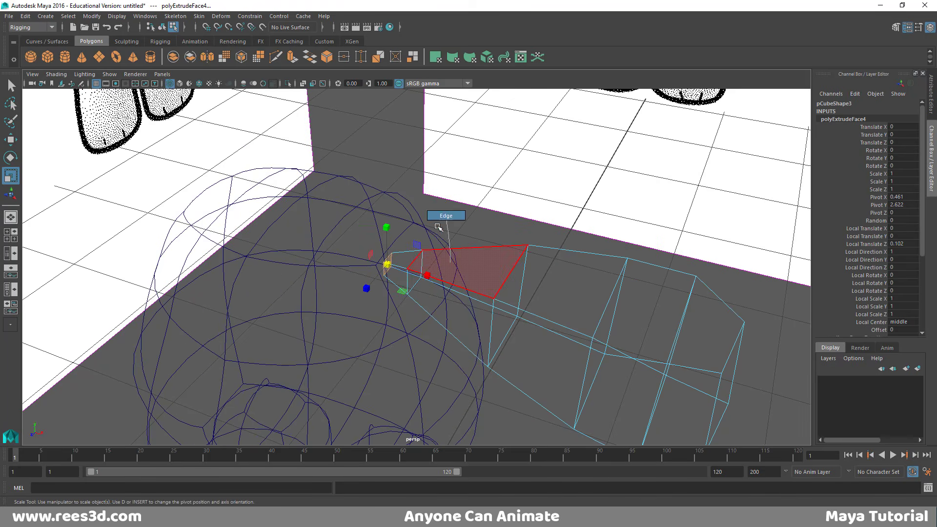
# Scale the edge loops around the shoulder end, upper arm and middle of the arm to round out its shape
pyautogui.click(426, 265)
pyautogui.moveTo(416, 274); pyautogui.dragTo(421, 270)
pyautogui.click(509, 267)
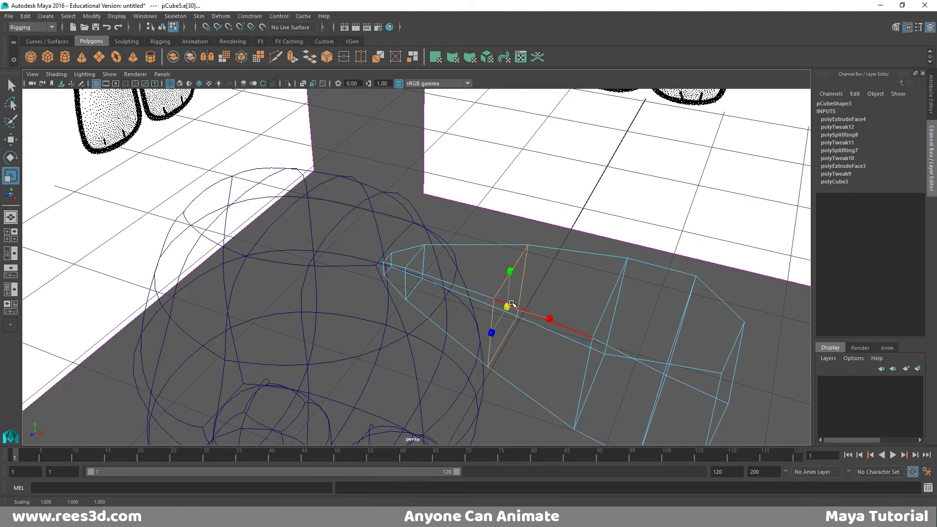
pyautogui.keyDown('alt'); pyautogui.moveTo(523, 298); pyautogui.dragTo(621, 288); pyautogui.keyUp('alt')
pyautogui.click(612, 298)
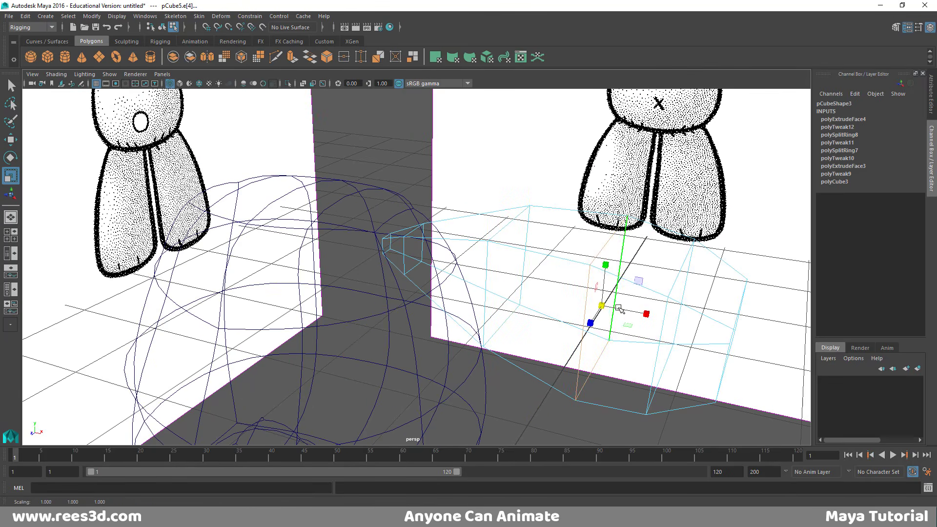
pyautogui.rightClick(624, 287)
pyautogui.moveTo(588, 266); pyautogui.dragTo(582, 295, button='right')
pyautogui.press('space')
pyautogui.press('space')
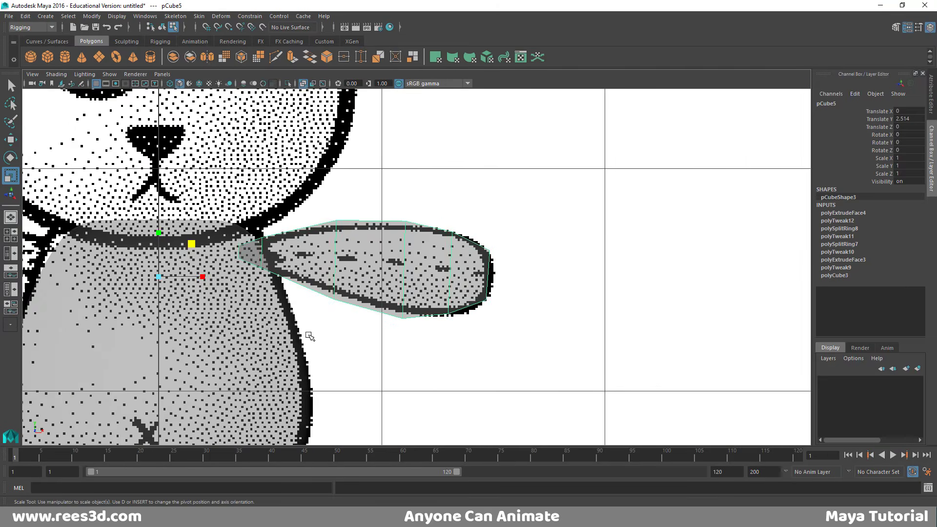
# Scale the vertex columns at the hand and the arm's outer end to fit the front reference outline
pyautogui.keyDown('alt'); pyautogui.moveTo(311, 336); pyautogui.dragTo(428, 331, button='right'); pyautogui.keyUp('alt')
pyautogui.keyDown('alt'); pyautogui.moveTo(429, 331); pyautogui.dragTo(454, 345, button='middle'); pyautogui.keyUp('alt')
pyautogui.moveTo(483, 237); pyautogui.dragTo(440, 239, button='right')
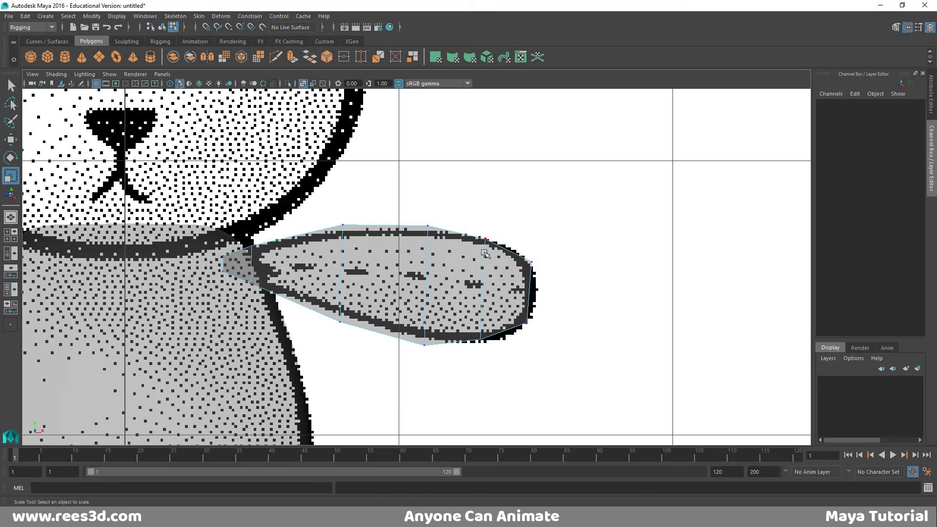
pyautogui.moveTo(463, 217); pyautogui.dragTo(510, 375)
pyautogui.press('w')
pyautogui.press('e')
pyautogui.press('r')
pyautogui.moveTo(483, 290); pyautogui.dragTo(493, 287)
pyautogui.moveTo(521, 257); pyautogui.dragTo(547, 335)
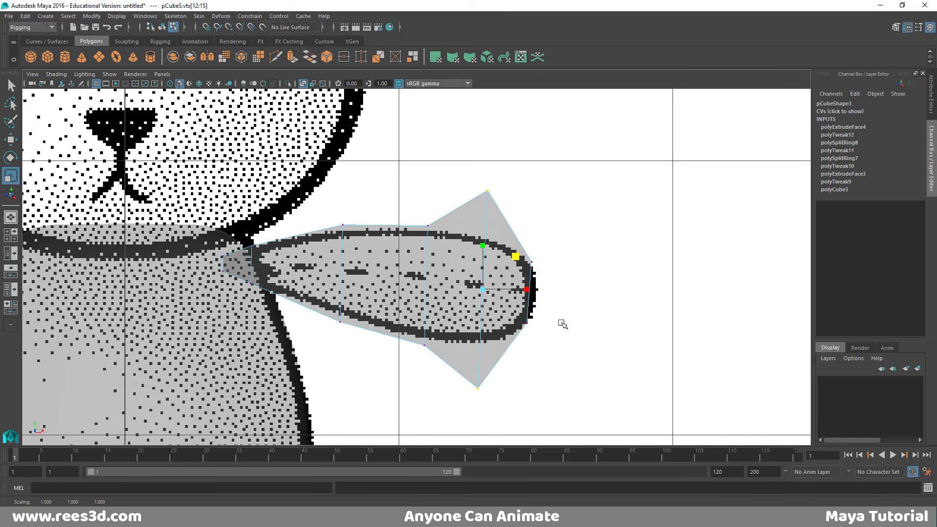
pyautogui.hotkey('ctrl', 'z')
pyautogui.click(531, 291)
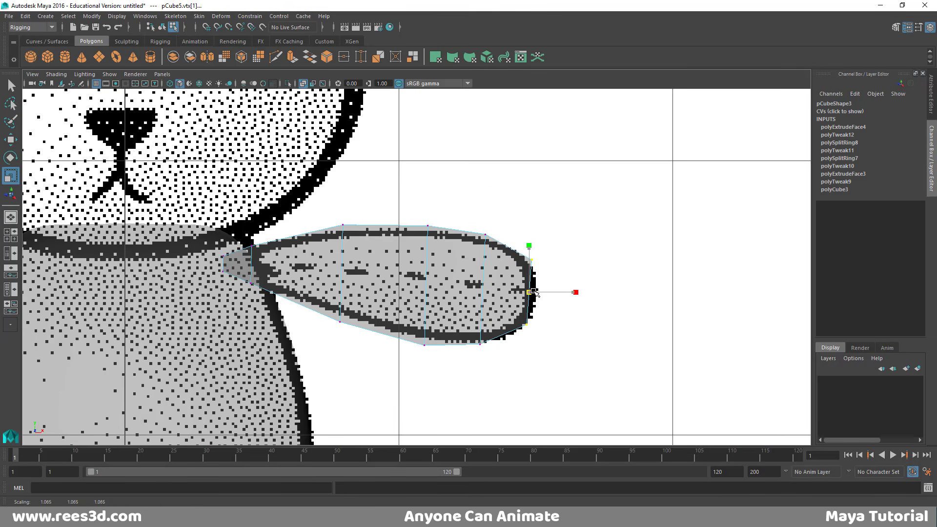
pyautogui.moveTo(534, 291); pyautogui.dragTo(534, 291)
# Try stretching the hand's vertex column vertically and scaling it uniformly, then undo the scaling
pyautogui.moveTo(505, 213); pyautogui.dragTo(480, 393)
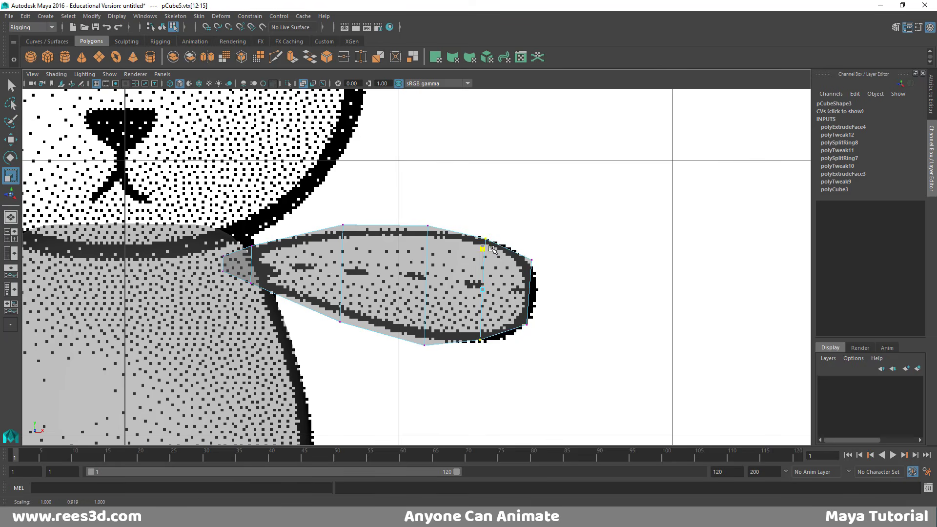
pyautogui.moveTo(483, 245); pyautogui.dragTo(529, 213)
pyautogui.press('space')
pyautogui.scroll(-3, 698, 192)
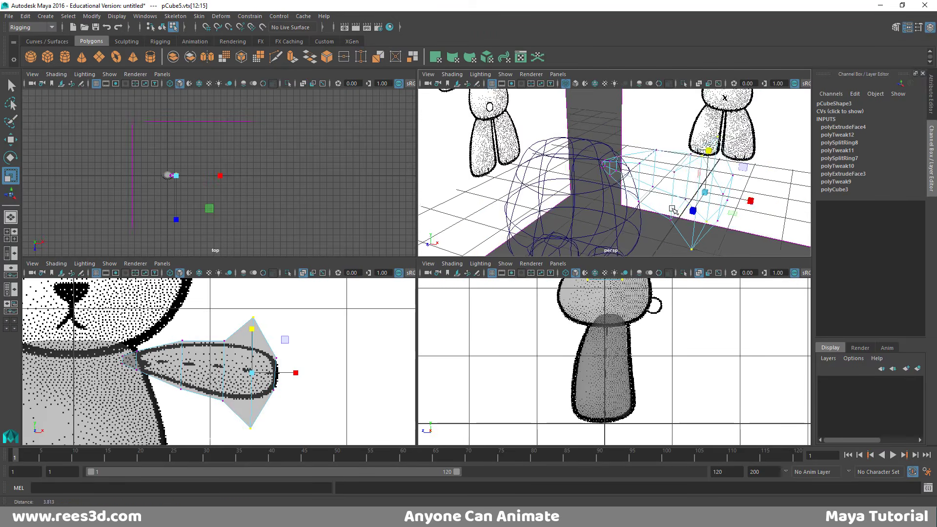
pyautogui.press('5')
pyautogui.keyDown('alt'); pyautogui.moveTo(706, 199); pyautogui.dragTo(607, 140); pyautogui.keyUp('alt')
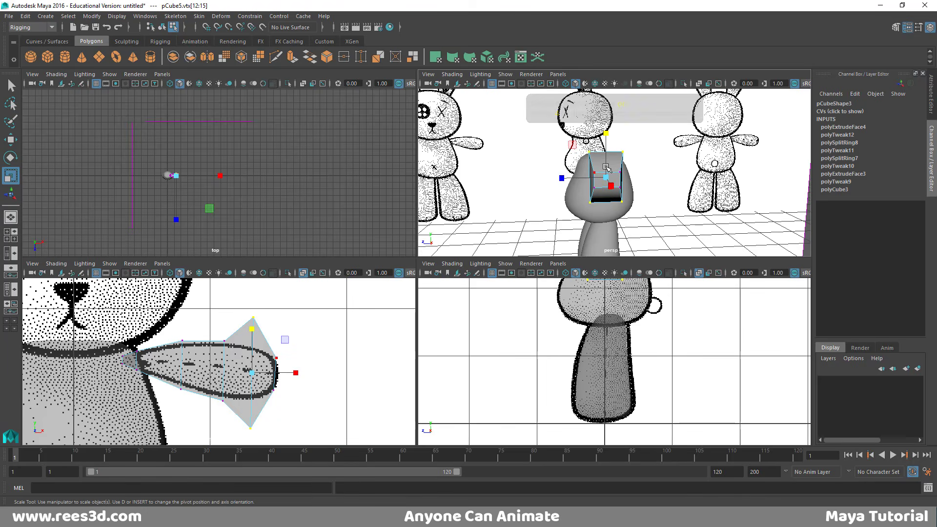
pyautogui.keyDown('alt'); pyautogui.moveTo(599, 222); pyautogui.dragTo(630, 200); pyautogui.keyUp('alt')
pyautogui.hotkey('ctrl', 'z')
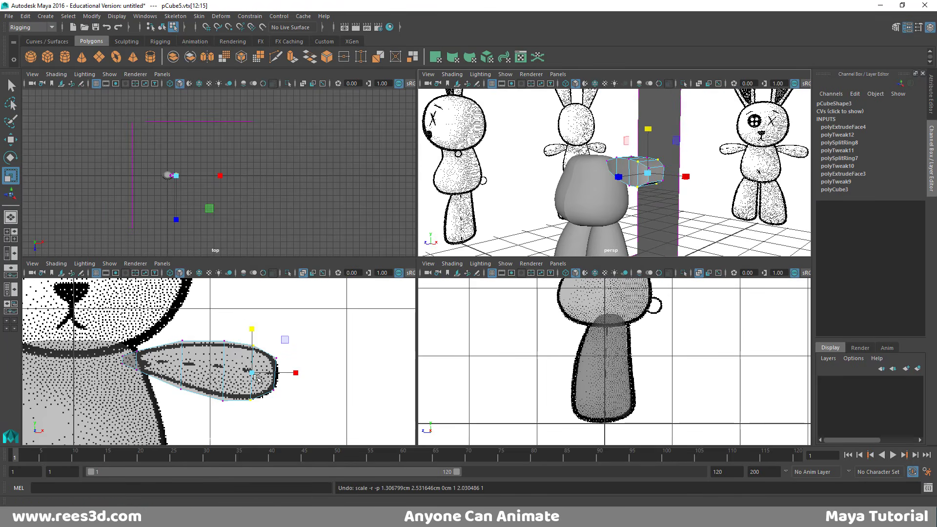
pyautogui.moveTo(252, 374); pyautogui.dragTo(274, 360)
pyautogui.hotkey('ctrl', 'z')
pyautogui.hotkey('ctrl', 'z')
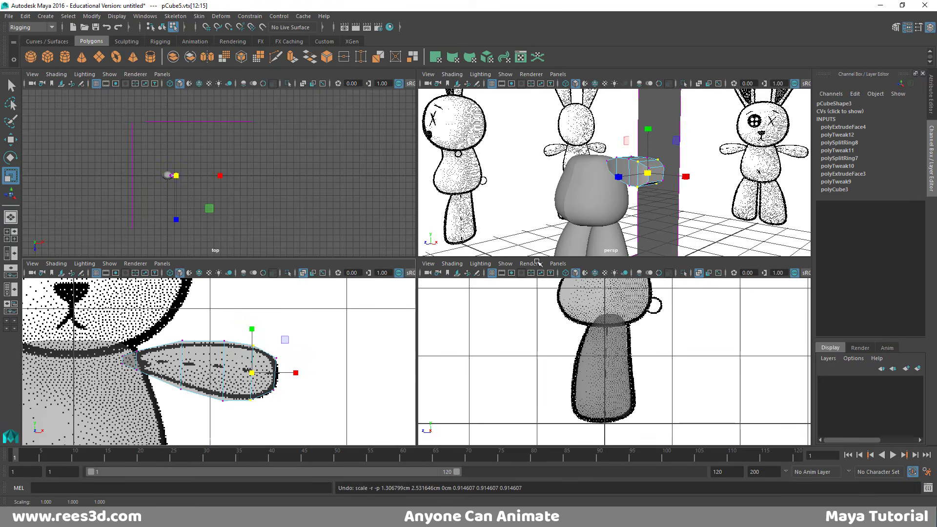
# Return the arm to object mode and display it smoothed against the front reference
pyautogui.press('space')
pyautogui.moveTo(476, 268); pyautogui.dragTo(469, 301, button='right')
pyautogui.press('3')
pyautogui.press('space')
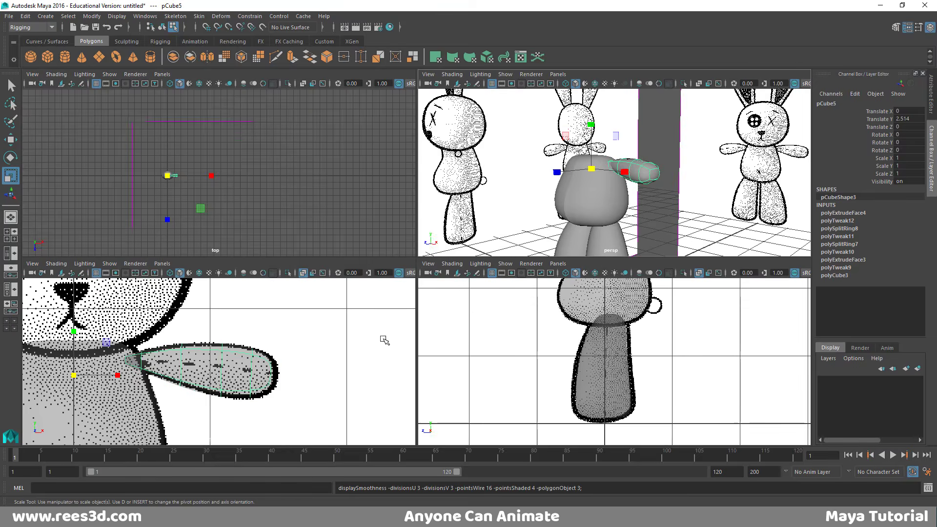
pyautogui.press('space')
pyautogui.scroll(-3, 529, 261)
pyautogui.keyDown('alt'); pyautogui.moveTo(588, 255); pyautogui.dragTo(910, 289, button='right'); pyautogui.keyUp('alt')
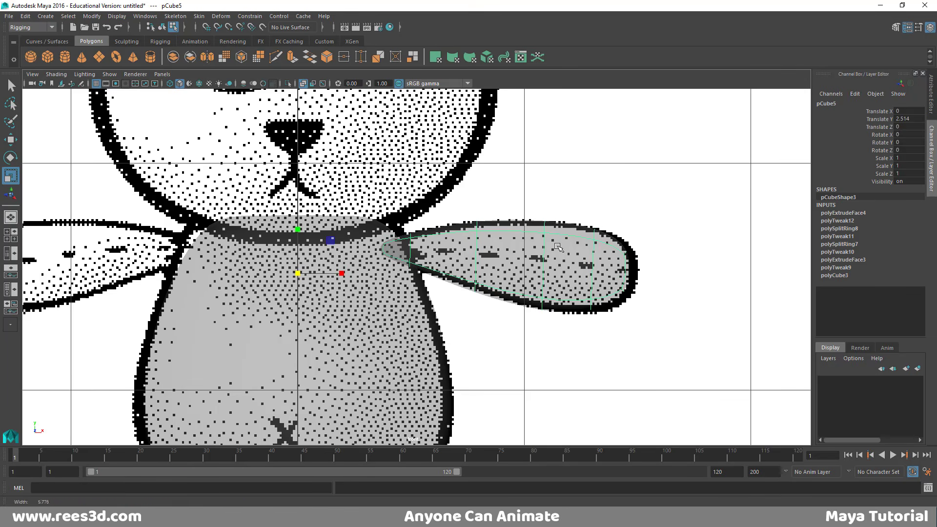
# Mirror the smoothed arm to the body's other side with Duplicate Special, using the existing instance settings
pyautogui.keyDown('alt'); pyautogui.moveTo(592, 241); pyautogui.dragTo(443, 251, button='right'); pyautogui.keyUp('alt')
pyautogui.keyDown('alt'); pyautogui.moveTo(443, 251); pyautogui.dragTo(495, 270, button='middle'); pyautogui.keyUp('alt')
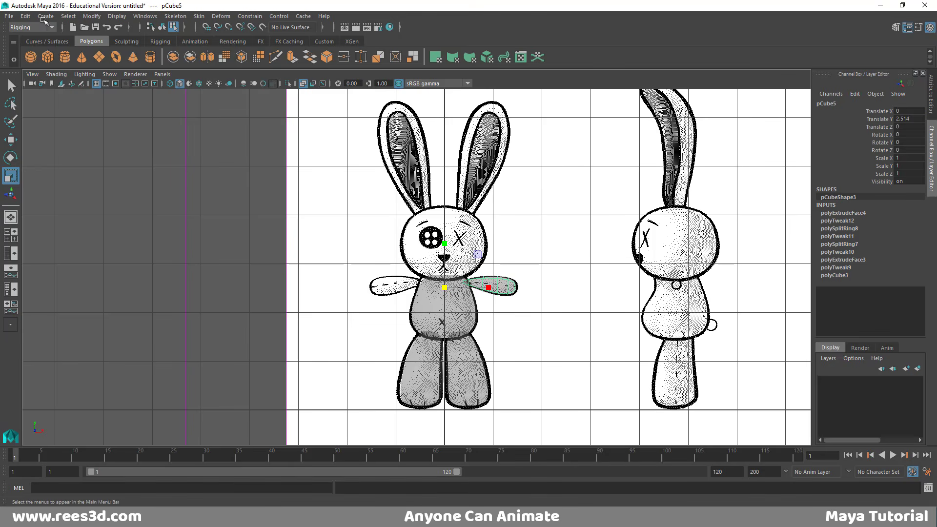
pyautogui.click(25, 16)
pyautogui.click(57, 168)
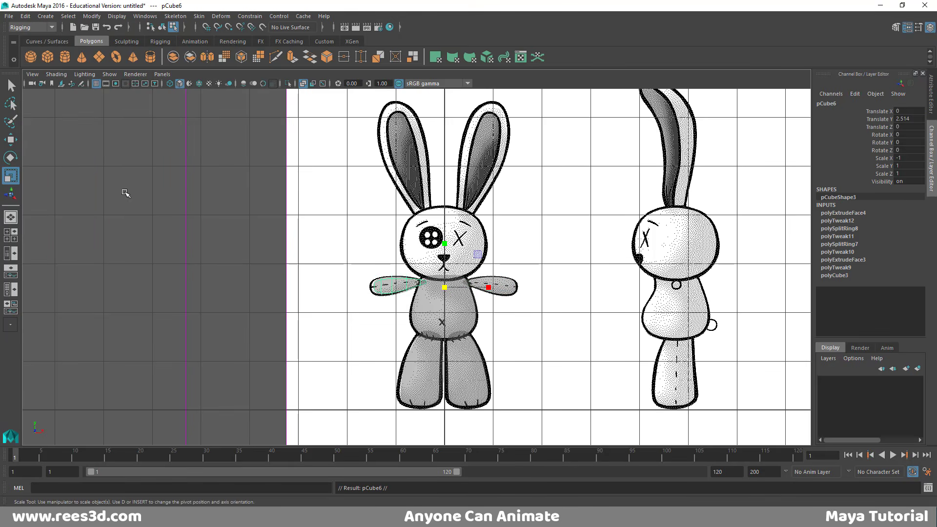
pyautogui.keyDown('alt'); pyautogui.moveTo(391, 310); pyautogui.dragTo(487, 329, button='right'); pyautogui.keyUp('alt')
pyautogui.keyDown('alt'); pyautogui.moveTo(486, 329); pyautogui.dragTo(463, 283, button='middle'); pyautogui.keyUp('alt')
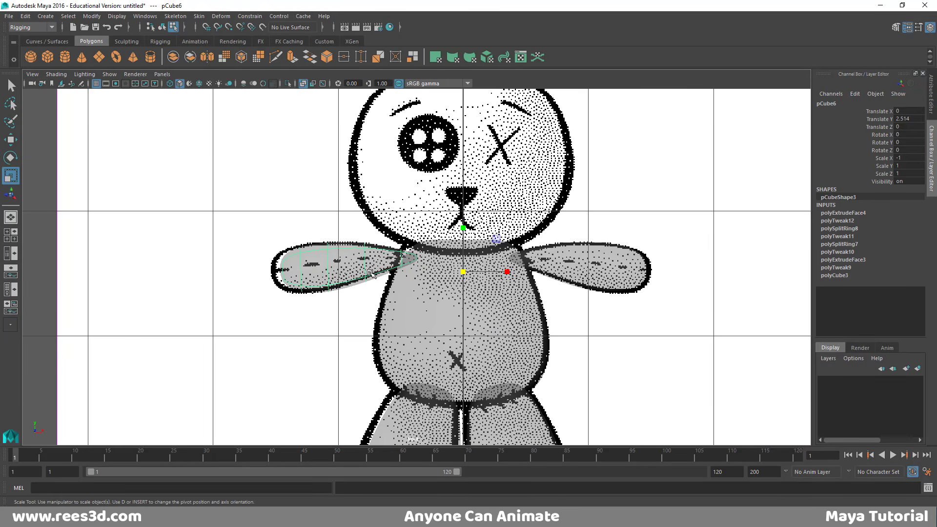
# Shift all vertices of the mirrored arm slightly outward to match the front reference, and return to object mode
pyautogui.moveTo(341, 263); pyautogui.dragTo(258, 229, button='right')
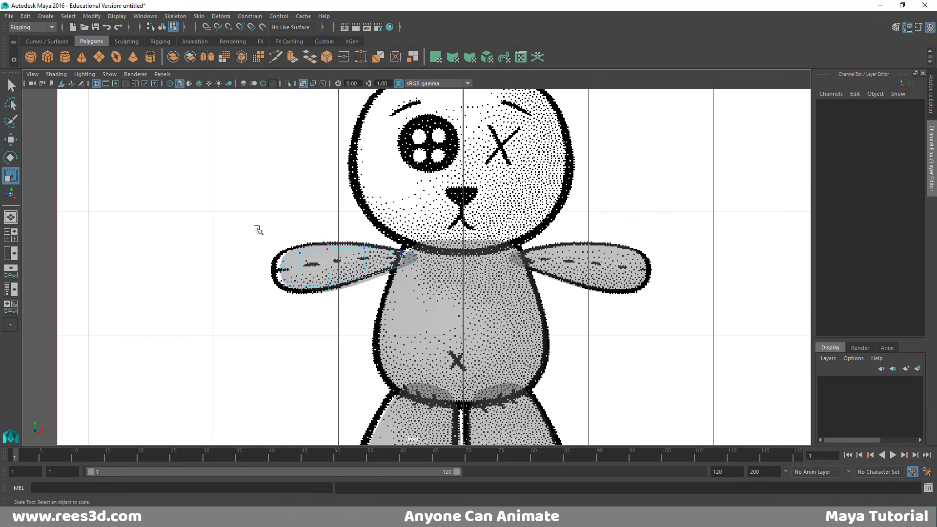
pyautogui.moveTo(423, 303); pyautogui.dragTo(423, 301)
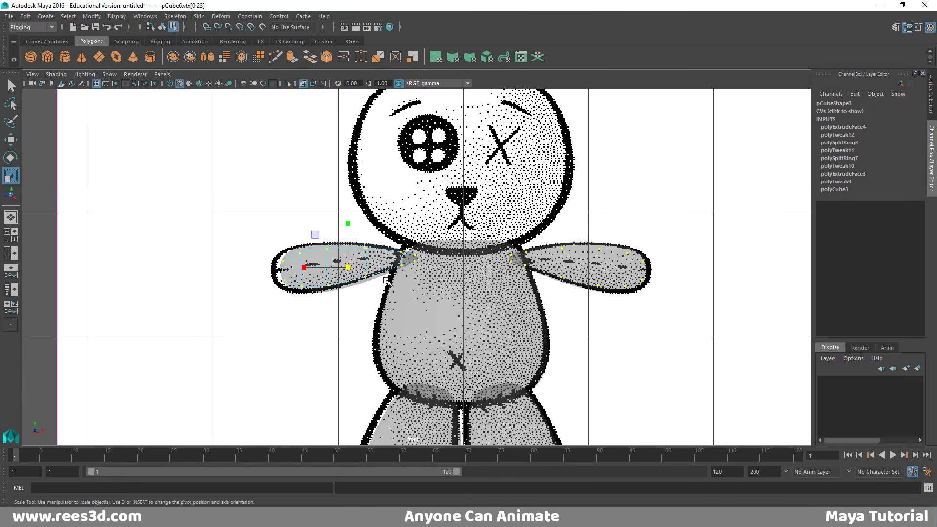
pyautogui.press('w')
pyautogui.moveTo(387, 270); pyautogui.dragTo(381, 267)
pyautogui.press('space')
pyautogui.press('space')
pyautogui.keyDown('alt'); pyautogui.moveTo(498, 288); pyautogui.dragTo(473, 236); pyautogui.keyUp('alt')
pyautogui.moveTo(473, 236); pyautogui.dragTo(468, 294, button='right')
pyautogui.keyDown('alt'); pyautogui.moveTo(468, 294); pyautogui.dragTo(386, 210); pyautogui.keyUp('alt')
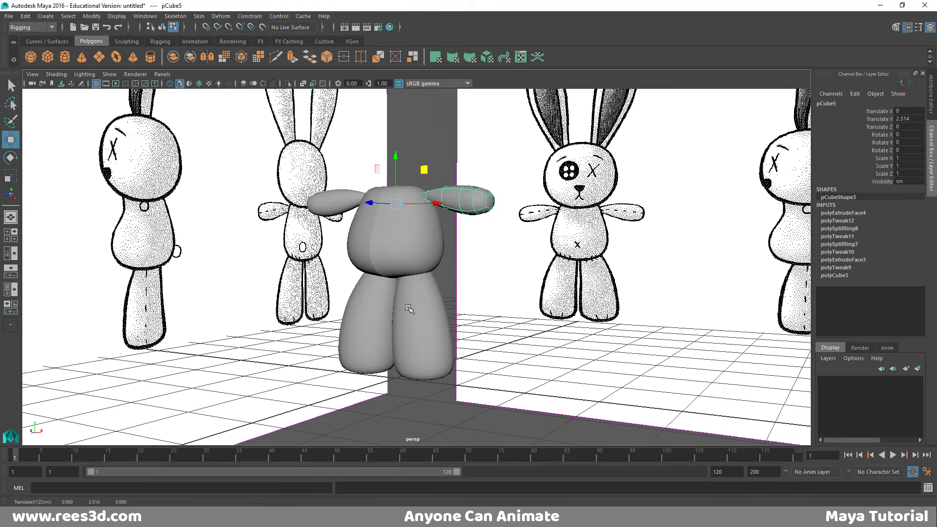
pyautogui.keyDown('alt'); pyautogui.moveTo(408, 308); pyautogui.dragTo(458, 263); pyautogui.keyUp('alt')
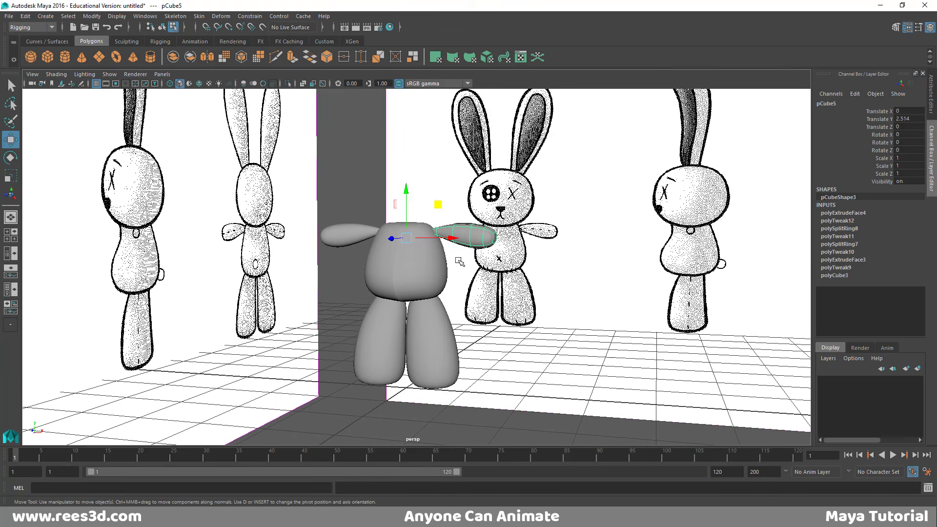
pyautogui.keyDown('alt'); pyautogui.moveTo(458, 262); pyautogui.dragTo(475, 266); pyautogui.keyUp('alt')
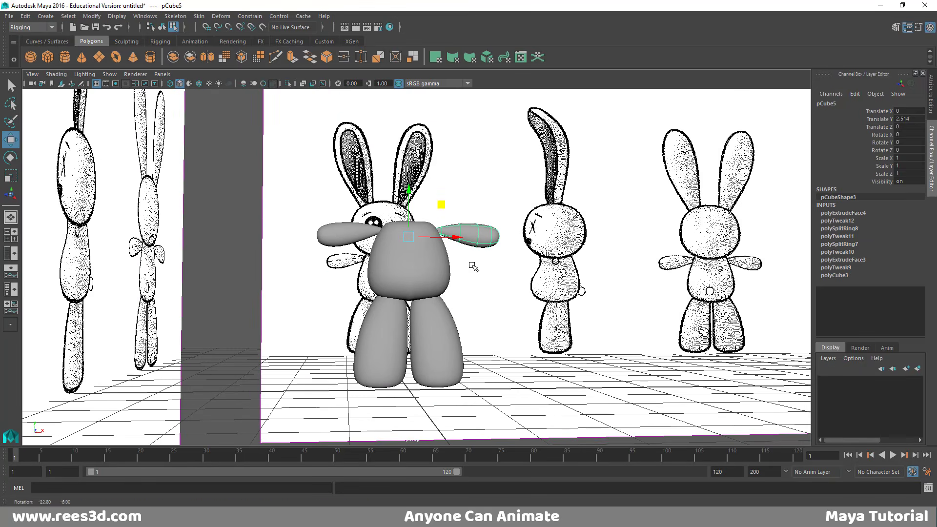
# Delete the mirrored half of the body, including its torso half, leg and arm
pyautogui.press('F9')
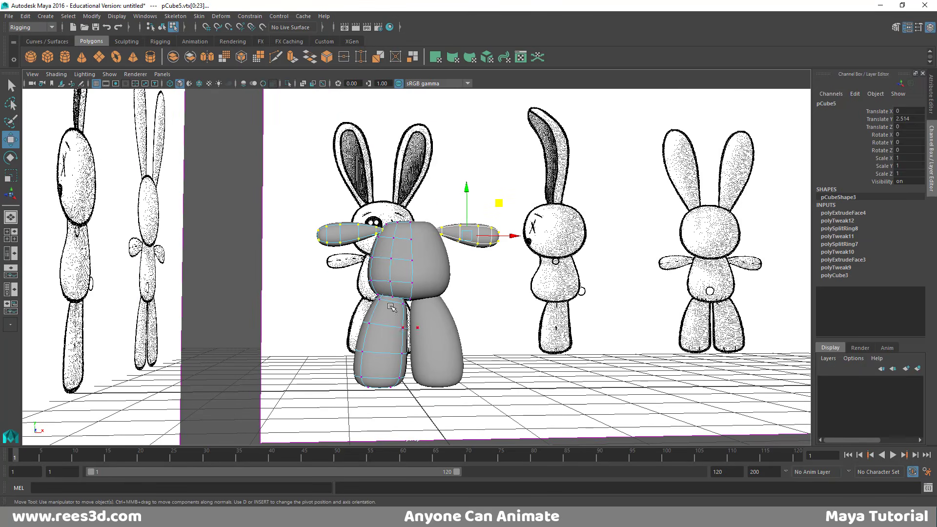
pyautogui.click(162, 28)
pyautogui.press('Delete')
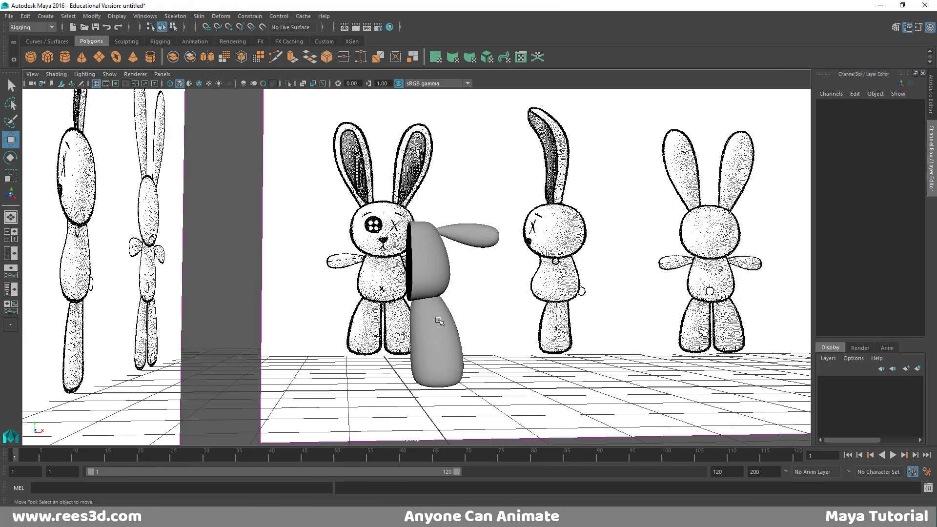
# Mirror the remaining torso half, leg and arm as copies using Duplicate Special with reset settings and an X scale of -1
pyautogui.keyDown('alt'); pyautogui.moveTo(439, 320); pyautogui.dragTo(413, 337); pyautogui.keyUp('alt')
pyautogui.moveTo(433, 228); pyautogui.dragTo(460, 365)
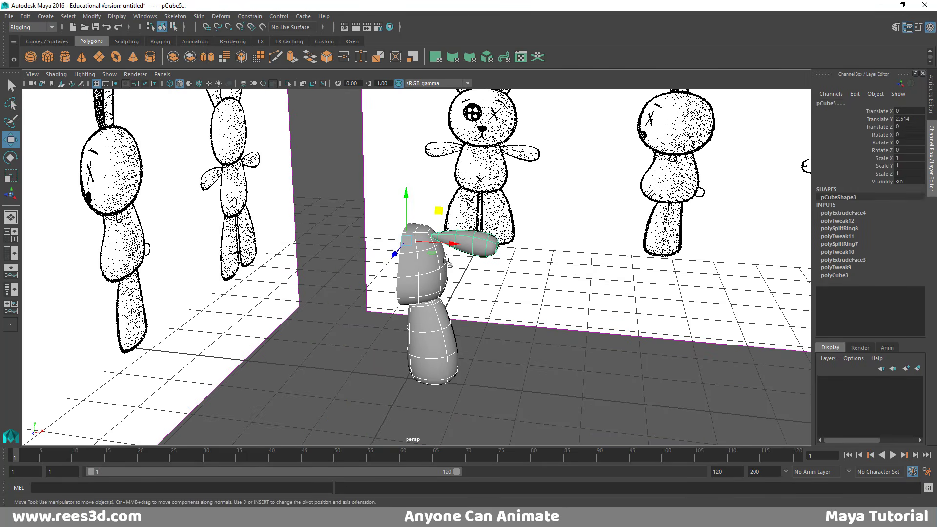
pyautogui.click(25, 16)
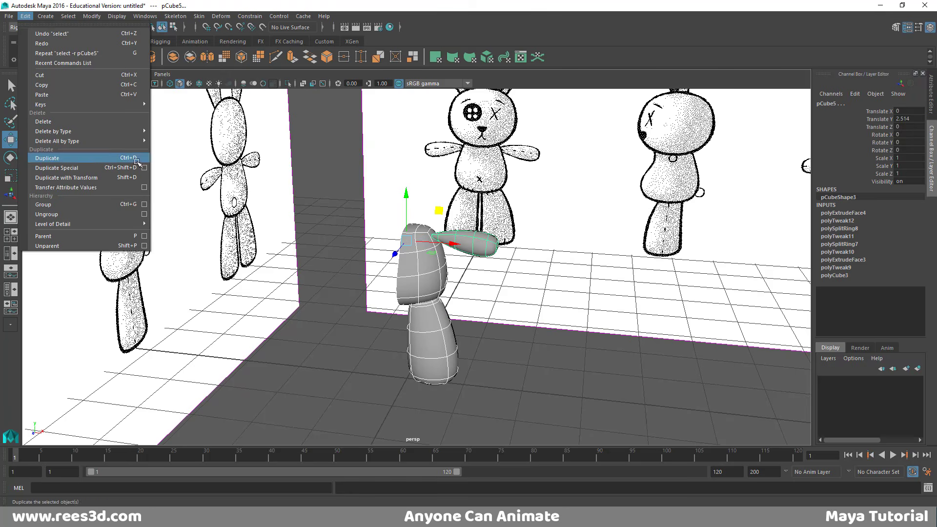
pyautogui.click(144, 168)
pyautogui.click(574, 166)
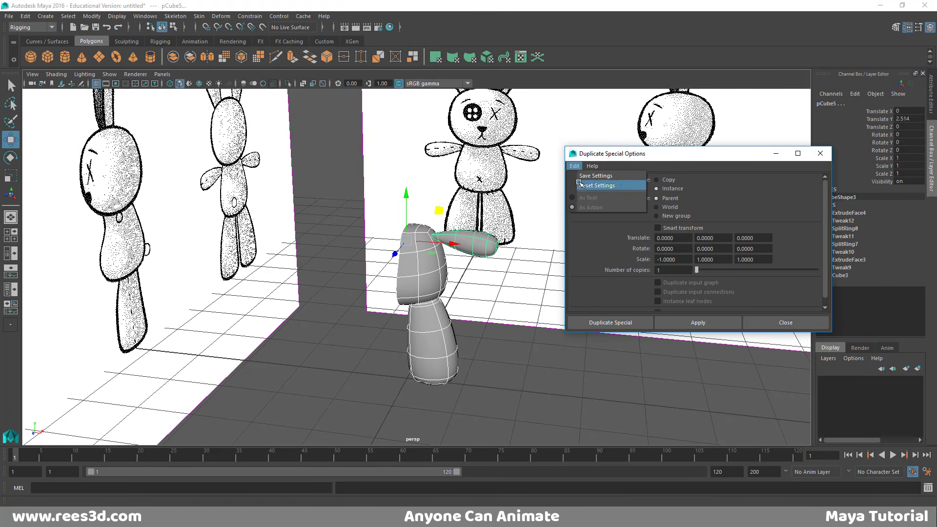
pyautogui.click(581, 185)
pyautogui.doubleClick(679, 259)
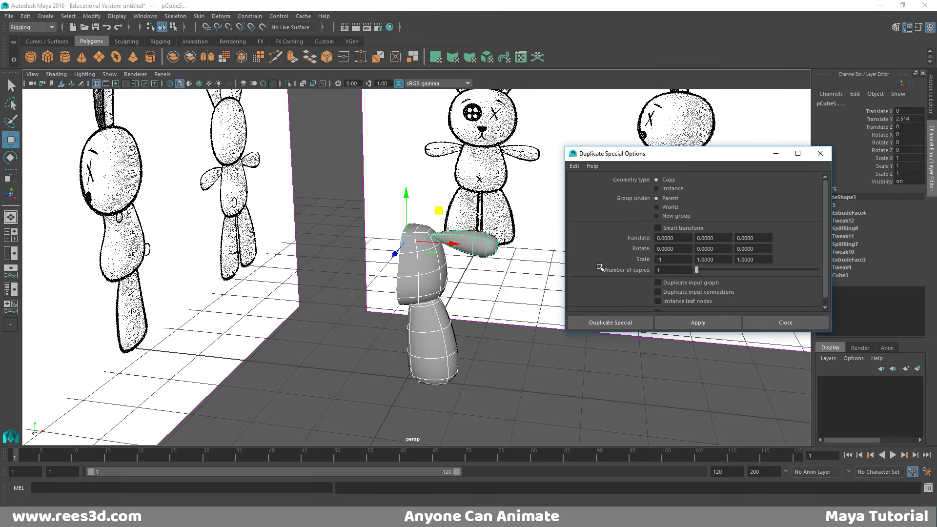
pyautogui.click(608, 323)
pyautogui.click(566, 373)
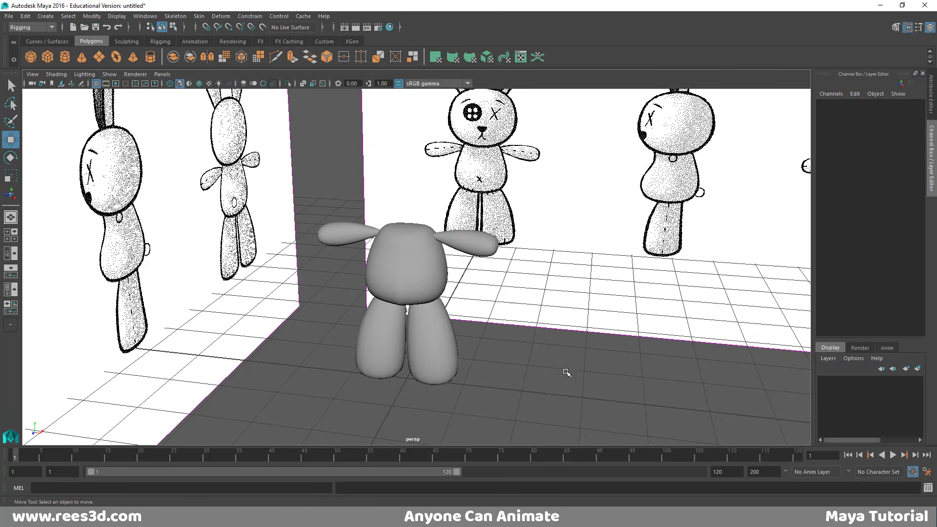
# Try moving the mirrored torso half on its own, and undo the move
pyautogui.keyDown('alt'); pyautogui.moveTo(566, 373); pyautogui.dragTo(483, 306); pyautogui.keyUp('alt')
pyautogui.click(419, 286)
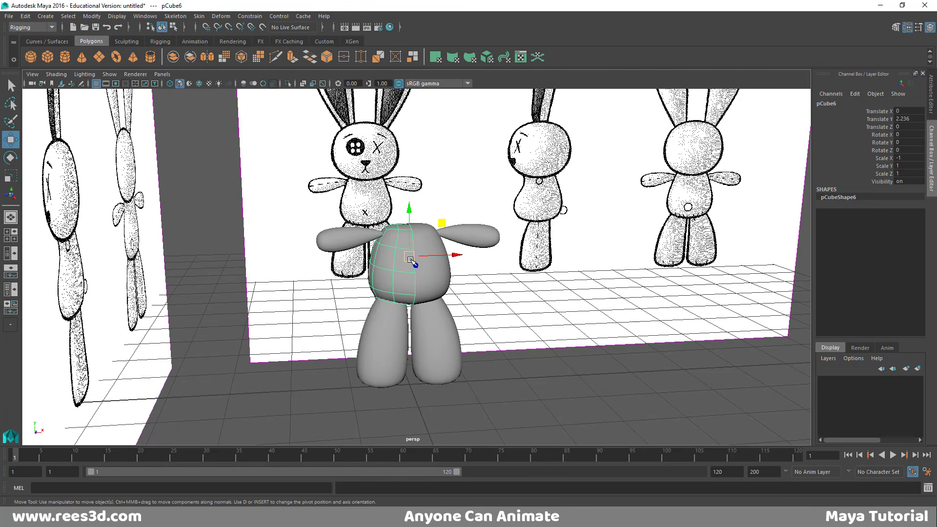
pyautogui.moveTo(410, 259); pyautogui.dragTo(403, 263)
pyautogui.hotkey('ctrl', 'z')
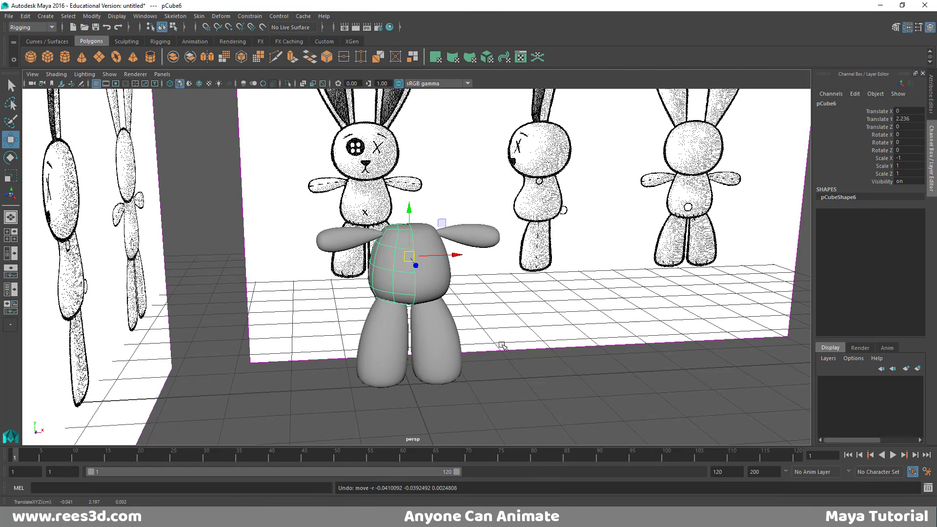
# Try adjusting a single vertex on one of the legs, and undo the change
pyautogui.keyDown('alt'); pyautogui.moveTo(502, 345); pyautogui.dragTo(434, 349); pyautogui.keyUp('alt')
pyautogui.click(433, 342)
pyautogui.moveTo(431, 236); pyautogui.dragTo(383, 237, button='right')
pyautogui.click(442, 330)
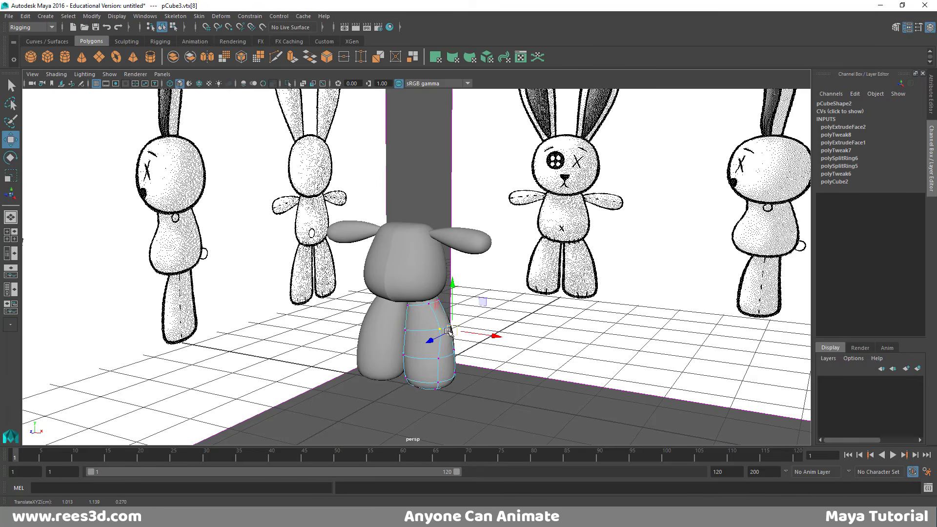
pyautogui.hotkey('ctrl', 'z')
pyautogui.moveTo(471, 293)
pyautogui.keyDown('alt'); pyautogui.mouseDown()
pyautogui.moveTo(454, 313)
pyautogui.moveTo(485, 299)
pyautogui.mouseUp(); pyautogui.keyUp('alt')
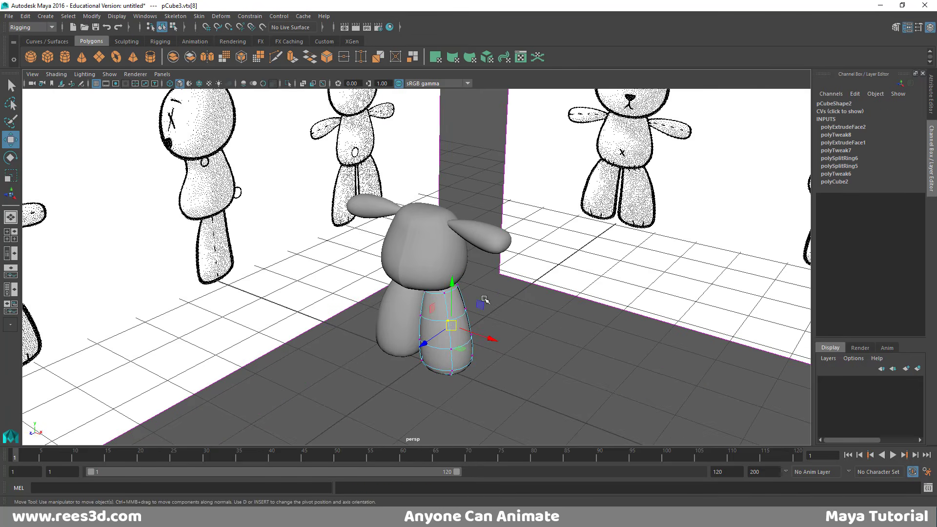
# Return to object mode and inspect the mirrored torso, arms and legs from several angles
pyautogui.click(498, 300)
pyautogui.keyDown('alt'); pyautogui.moveTo(458, 271); pyautogui.dragTo(475, 243); pyautogui.keyUp('alt')
pyautogui.moveTo(439, 237); pyautogui.dragTo(424, 296, button='right')
pyautogui.keyDown('alt'); pyautogui.moveTo(436, 262); pyautogui.dragTo(459, 344, button='middle'); pyautogui.keyUp('alt')
pyautogui.keyDown('alt'); pyautogui.moveTo(460, 345); pyautogui.dragTo(547, 246); pyautogui.keyUp('alt')
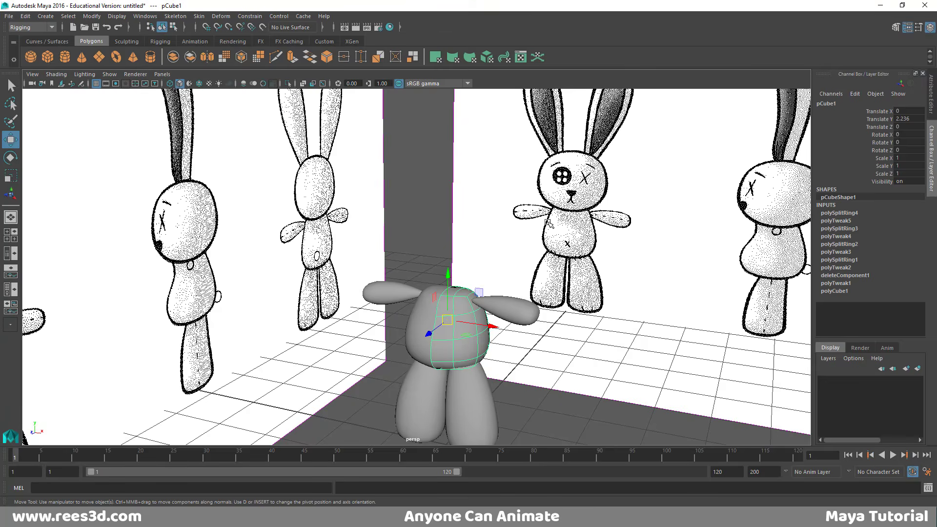
# Create a polygon cube and raise it to about 3.393 in Y, over the bunny's head in the front reference
pyautogui.press('space')
pyautogui.press('space')
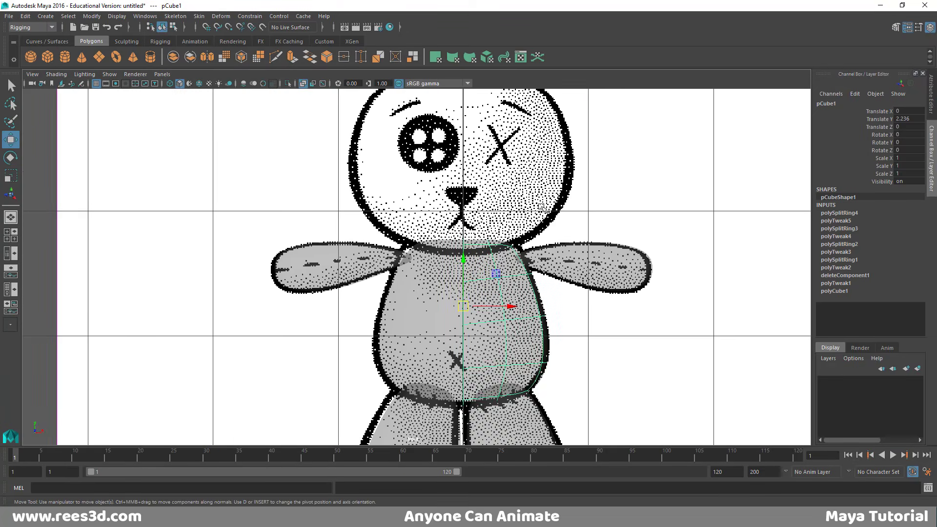
pyautogui.keyDown('alt'); pyautogui.moveTo(542, 207); pyautogui.dragTo(556, 291, button='middle'); pyautogui.keyUp('alt')
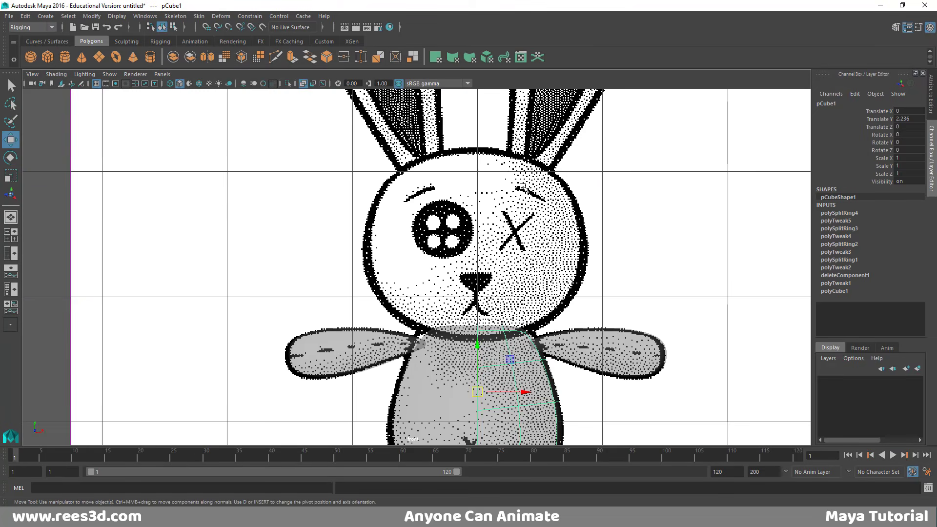
pyautogui.click(48, 57)
pyautogui.keyDown('alt'); pyautogui.moveTo(669, 299); pyautogui.dragTo(412, 343, button='right'); pyautogui.keyUp('alt')
pyautogui.keyDown('alt'); pyautogui.moveTo(411, 343); pyautogui.dragTo(399, 307, button='middle'); pyautogui.keyUp('alt')
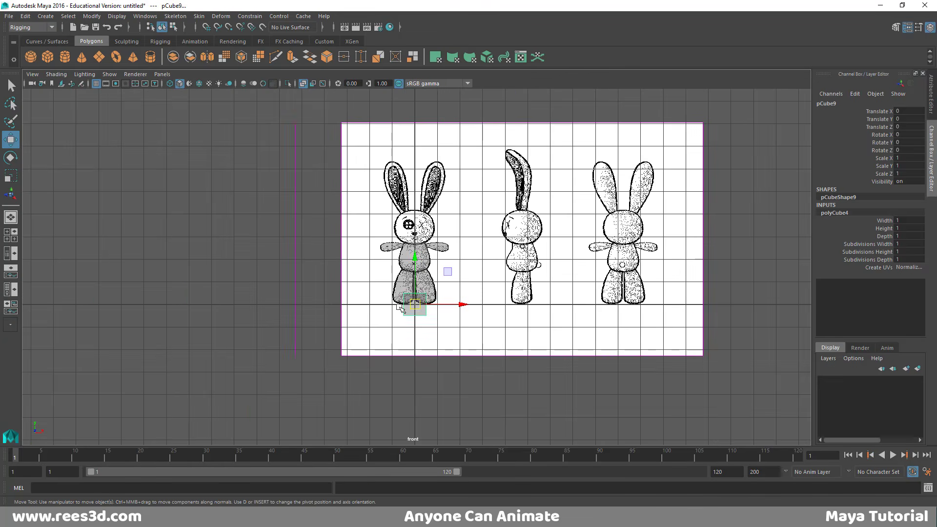
pyautogui.moveTo(414, 262); pyautogui.dragTo(414, 185)
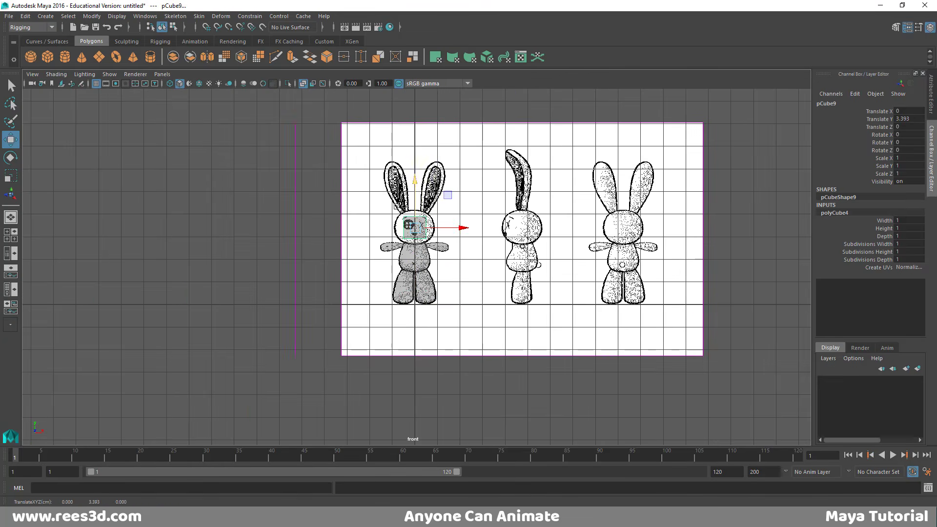
# Scale the head cube uniformly to about 1.383 to approximate the head's height in the front reference
pyautogui.keyDown('alt'); pyautogui.moveTo(522, 235); pyautogui.dragTo(784, 274, button='right'); pyautogui.keyUp('alt')
pyautogui.keyDown('alt'); pyautogui.moveTo(537, 236); pyautogui.dragTo(536, 293, button='middle'); pyautogui.keyUp('alt')
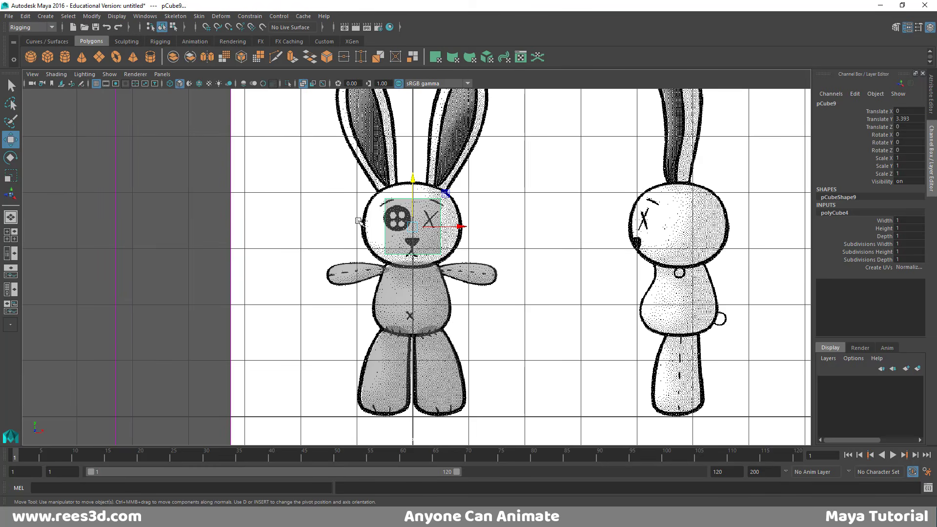
pyautogui.keyDown('alt'); pyautogui.moveTo(358, 221); pyautogui.dragTo(546, 193, button='right'); pyautogui.keyUp('alt')
pyautogui.keyDown('alt'); pyautogui.moveTo(558, 187); pyautogui.dragTo(559, 244, button='middle'); pyautogui.keyUp('alt')
pyautogui.press('e')
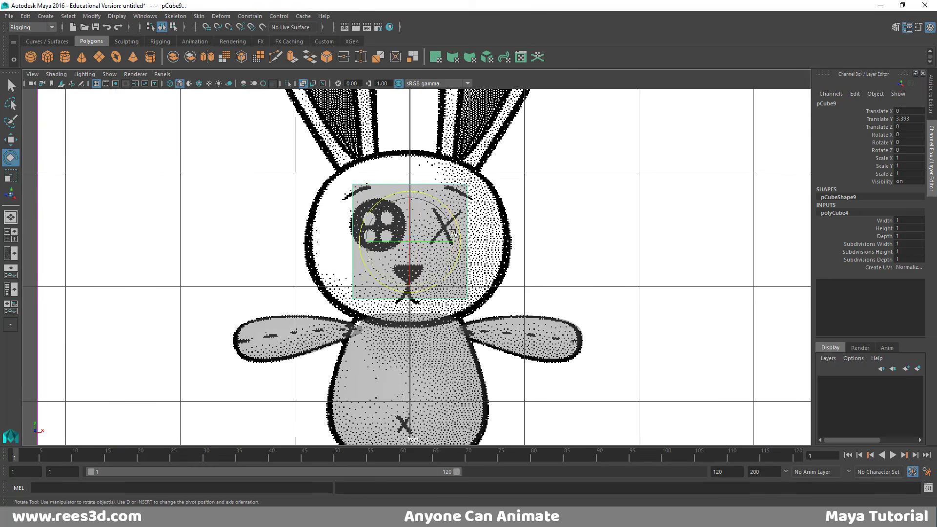
pyautogui.press('r')
pyautogui.moveTo(410, 242); pyautogui.dragTo(448, 236)
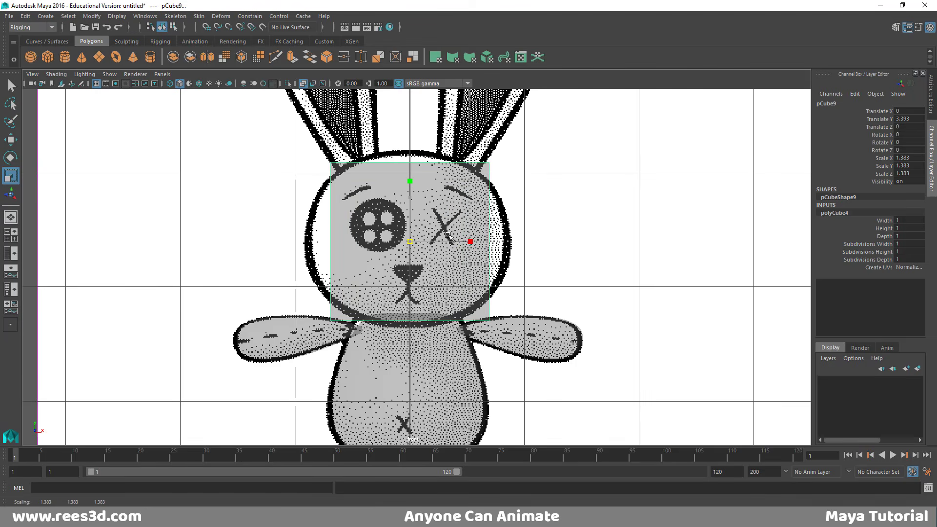
pyautogui.keyDown('alt'); pyautogui.moveTo(442, 239); pyautogui.dragTo(477, 251, button='right'); pyautogui.keyUp('alt')
pyautogui.moveTo(482, 262)
pyautogui.keyDown('alt'); pyautogui.mouseDown(button='middle')
pyautogui.moveTo(469, 236)
pyautogui.moveTo(467, 268)
pyautogui.mouseUp(button='middle'); pyautogui.keyUp('alt')
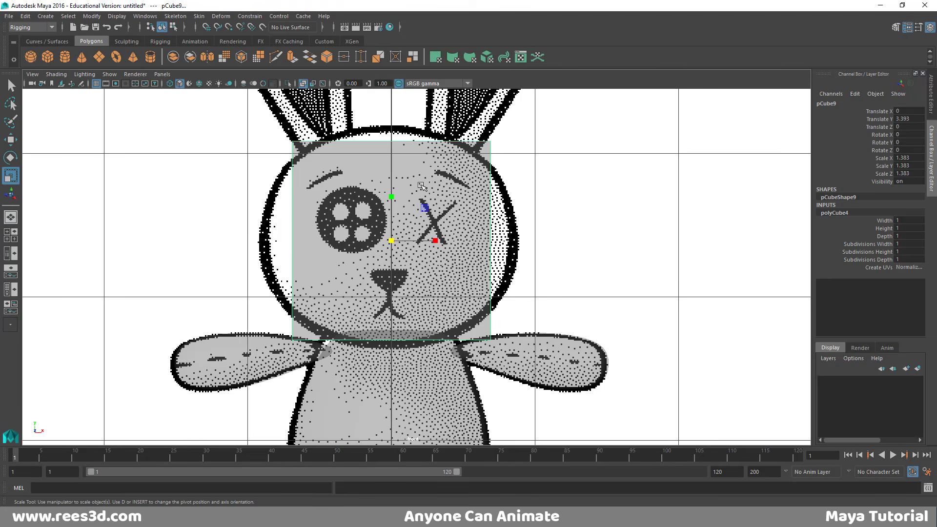
# Scale the head cube's top vertices inward and raise them to the top of the reference head outline
pyautogui.keyDown('alt'); pyautogui.moveTo(450, 207); pyautogui.dragTo(478, 206, button='middle'); pyautogui.keyUp('alt')
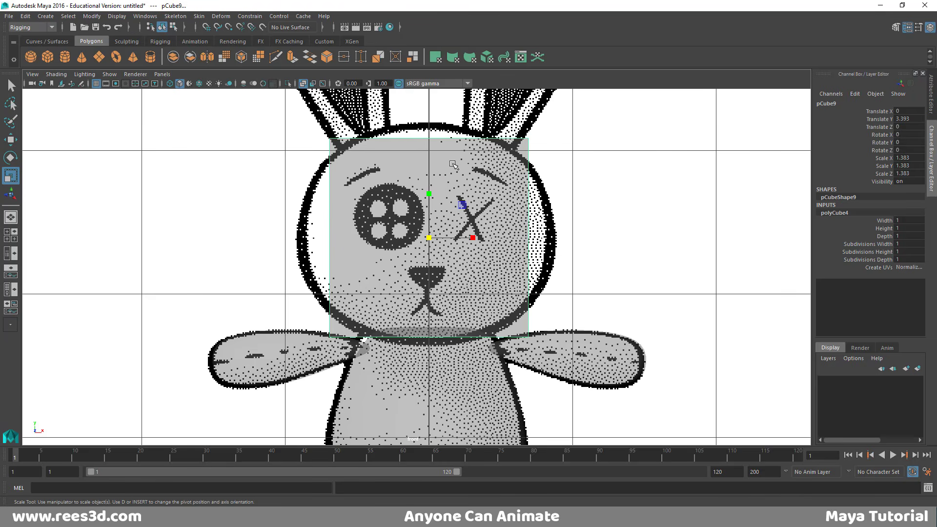
pyautogui.moveTo(396, 148); pyautogui.dragTo(381, 142, button='right')
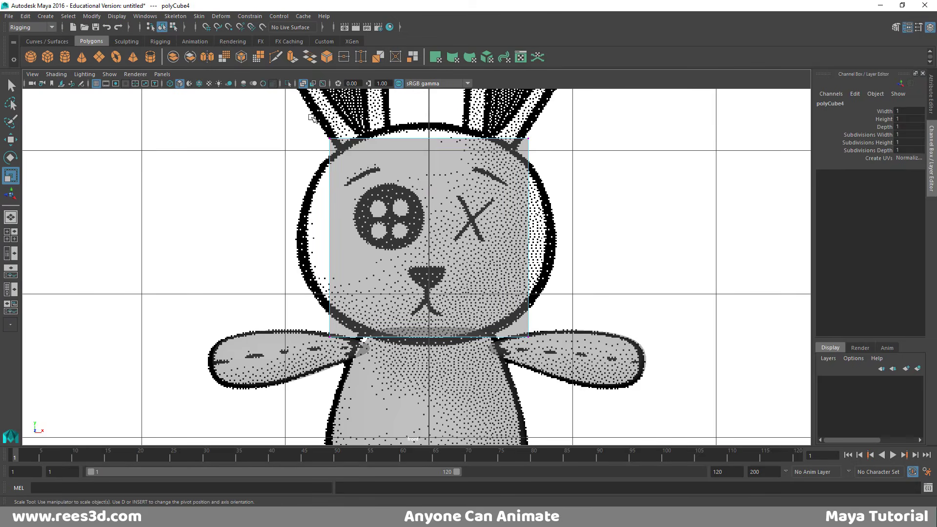
pyautogui.click(518, 159)
pyautogui.moveTo(291, 117); pyautogui.dragTo(579, 158)
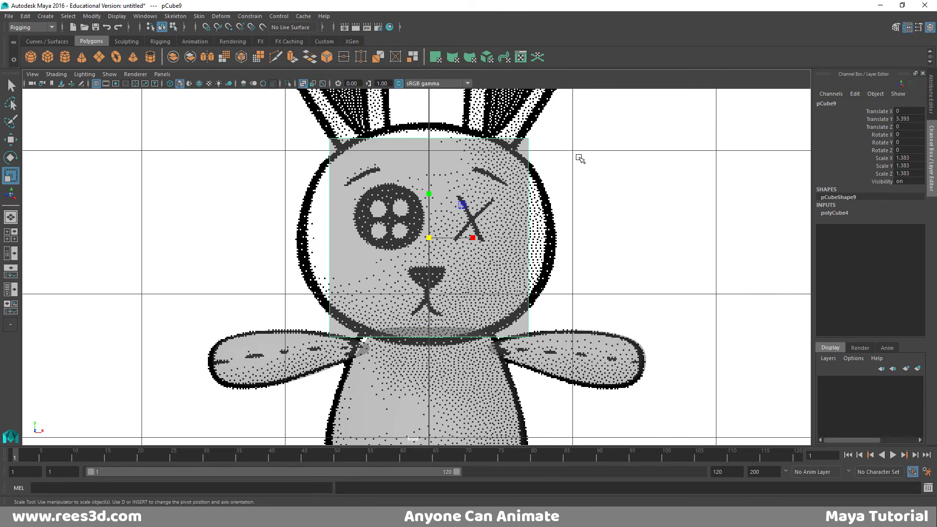
pyautogui.moveTo(438, 154); pyautogui.dragTo(421, 151, button='right')
pyautogui.moveTo(561, 160); pyautogui.dragTo(298, 114)
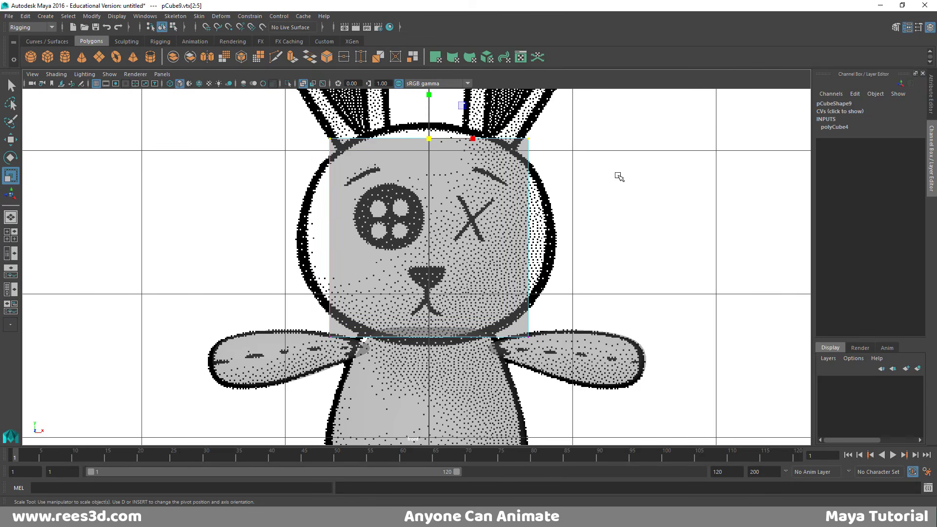
pyautogui.moveTo(430, 144); pyautogui.dragTo(371, 147)
pyautogui.press('w')
pyautogui.moveTo(426, 141); pyautogui.dragTo(427, 130)
# Scale the head cube's bottom vertices inward to the neck width and raise them slightly to the reference chin line
pyautogui.moveTo(287, 289); pyautogui.dragTo(596, 369)
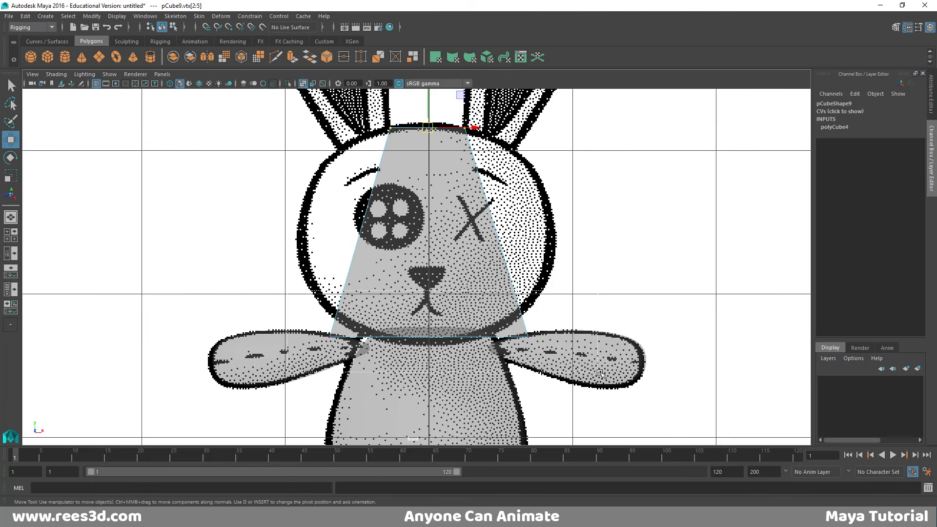
pyautogui.press('r')
pyautogui.moveTo(429, 338); pyautogui.dragTo(373, 369)
pyautogui.press('w')
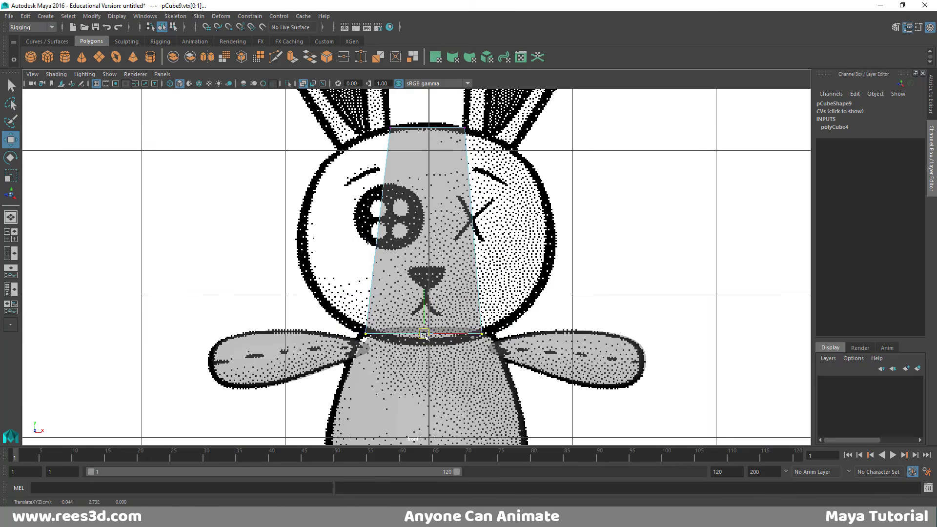
pyautogui.moveTo(429, 337); pyautogui.dragTo(428, 335)
pyautogui.hotkey('ctrl', 'z')
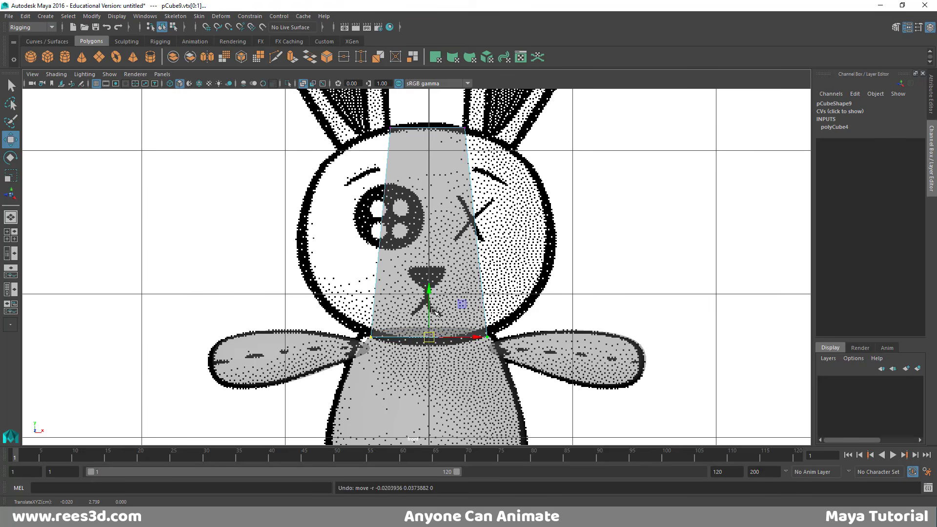
pyautogui.moveTo(429, 303); pyautogui.dragTo(428, 297)
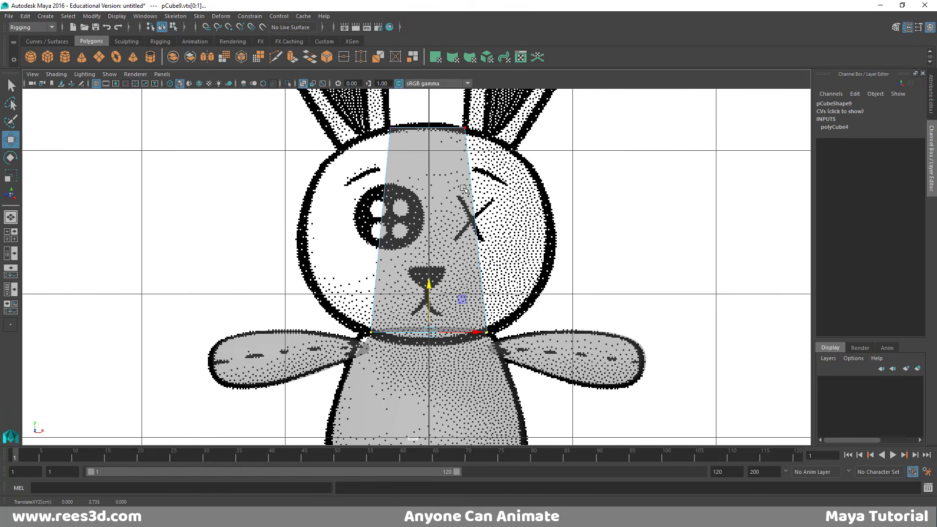
# Insert two horizontal edge loops around the head block, one in the upper part and one in the lower part
pyautogui.press('space')
pyautogui.press('space')
pyautogui.keyDown('alt'); pyautogui.moveTo(598, 193); pyautogui.dragTo(452, 244); pyautogui.keyUp('alt')
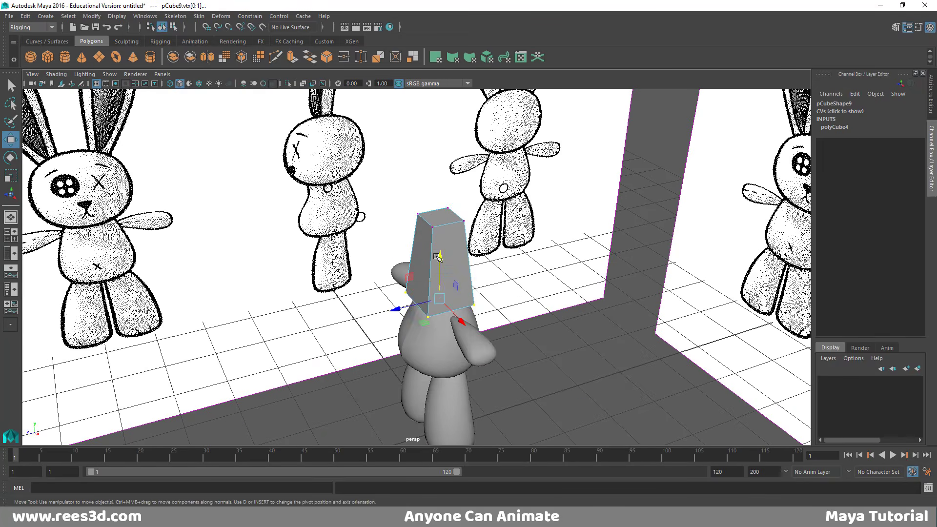
pyautogui.moveTo(451, 236); pyautogui.dragTo(423, 243, button='right')
pyautogui.click(444, 296)
pyautogui.keyDown('shift'); pyautogui.moveTo(424, 242); pyautogui.dragTo(408, 255, button='right'); pyautogui.keyUp('shift')
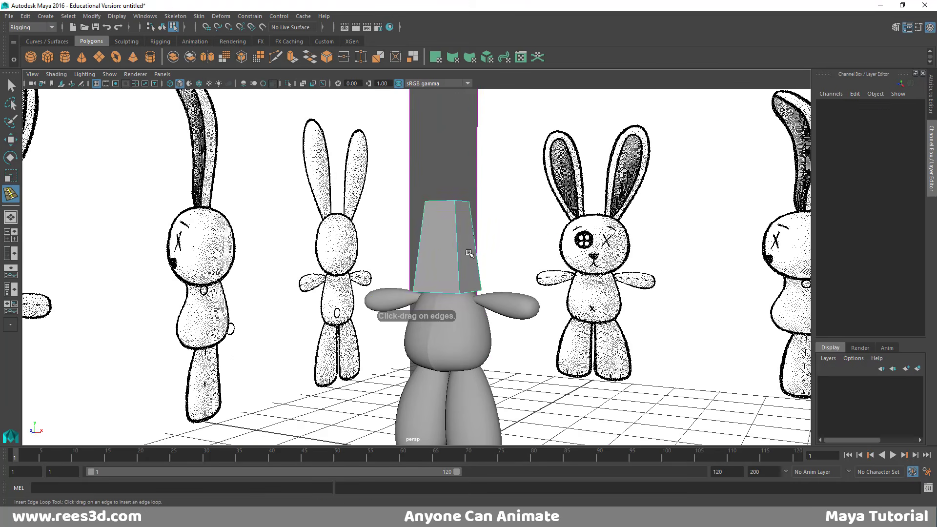
pyautogui.moveTo(456, 243); pyautogui.dragTo(462, 227)
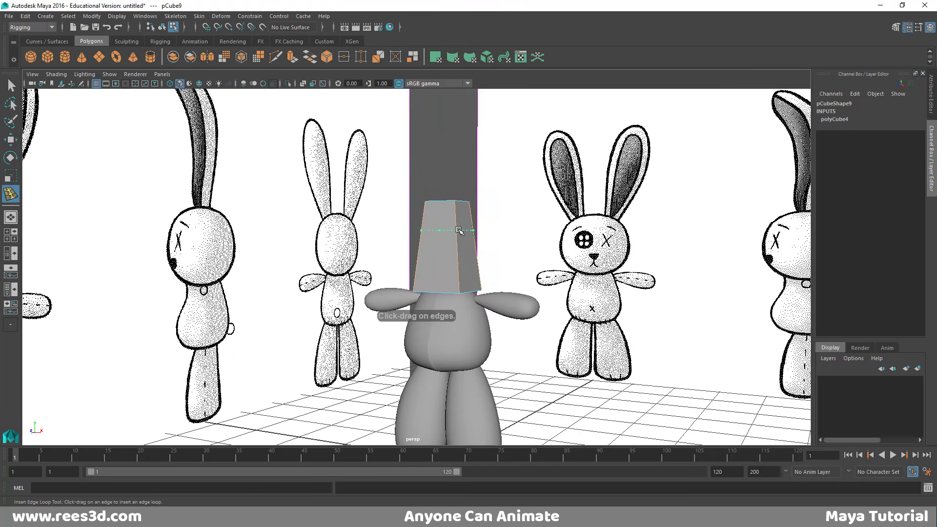
pyautogui.click(458, 231)
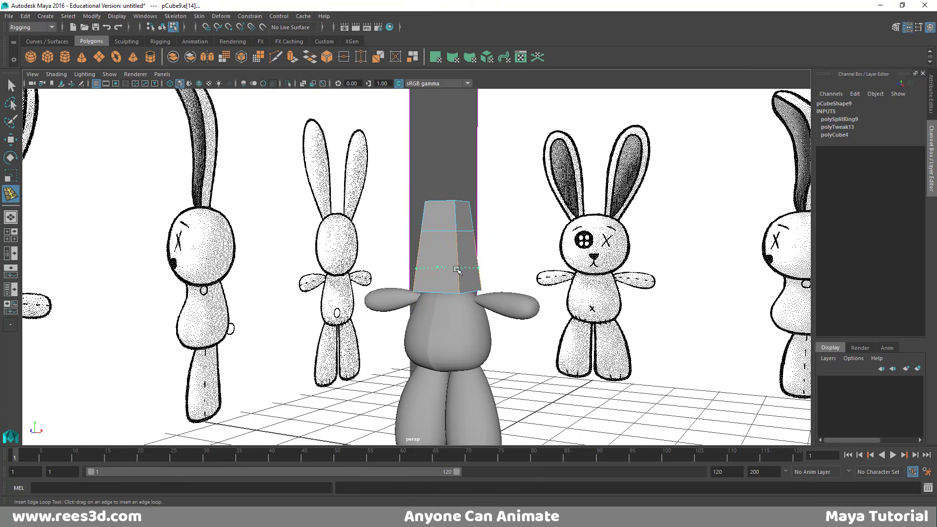
pyautogui.click(459, 264)
# Convert the selection to the head's middle band of faces and scale it up to fill the front reference outline
pyautogui.press('space')
pyautogui.press('space')
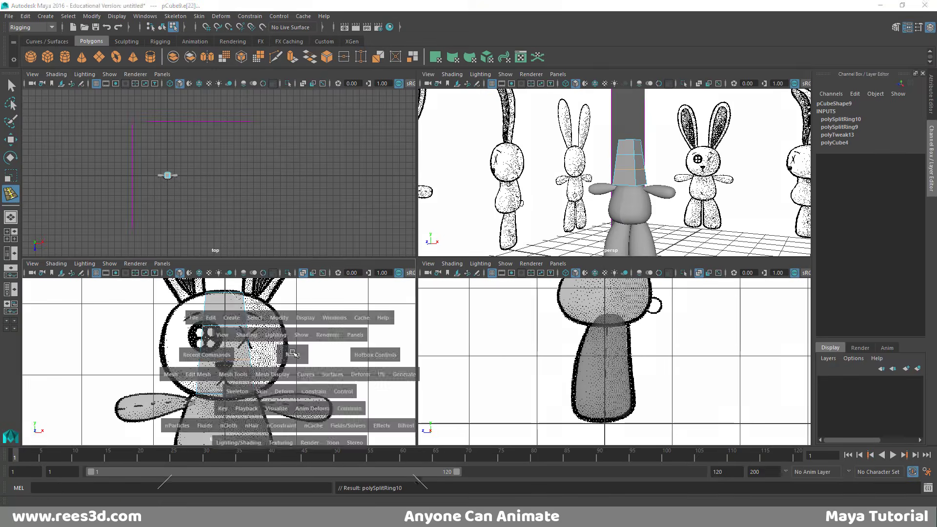
pyautogui.moveTo(432, 218); pyautogui.dragTo(430, 234, button='right')
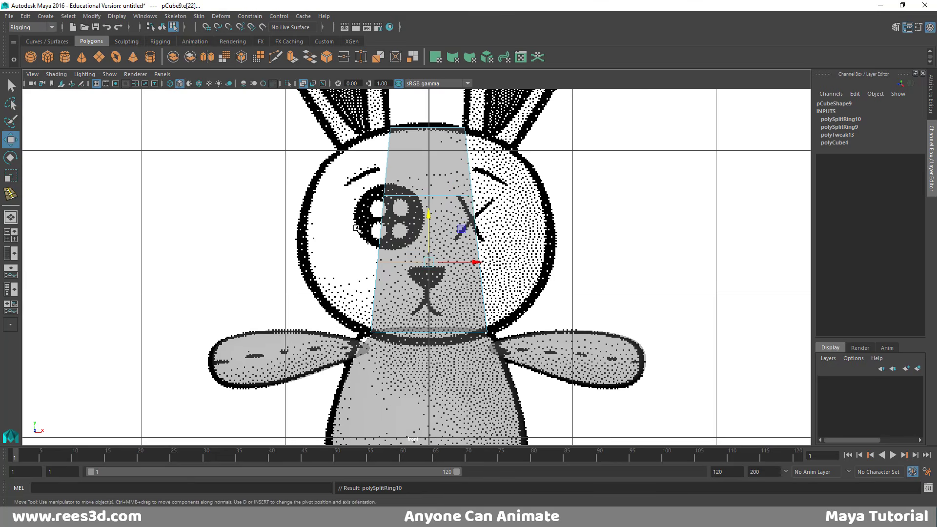
pyautogui.press('w')
pyautogui.hotkey('ctrl', 'F11')
pyautogui.press('e')
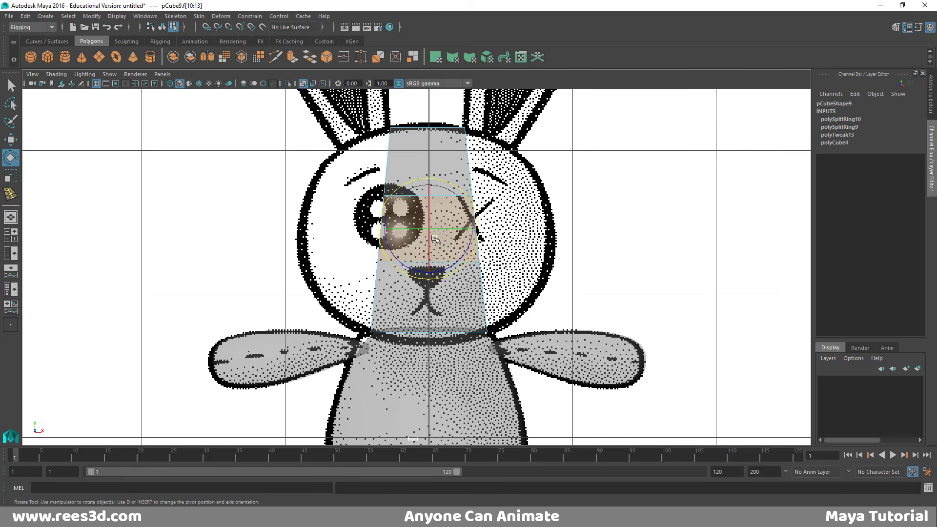
pyautogui.press('r')
pyautogui.moveTo(429, 229); pyautogui.dragTo(521, 227)
# Insert two more horizontal edge loops across the middle band of the head, at eye level and just above the nose
pyautogui.moveTo(451, 199); pyautogui.dragTo(469, 244, button='right')
pyautogui.moveTo(327, 191); pyautogui.dragTo(327, 204)
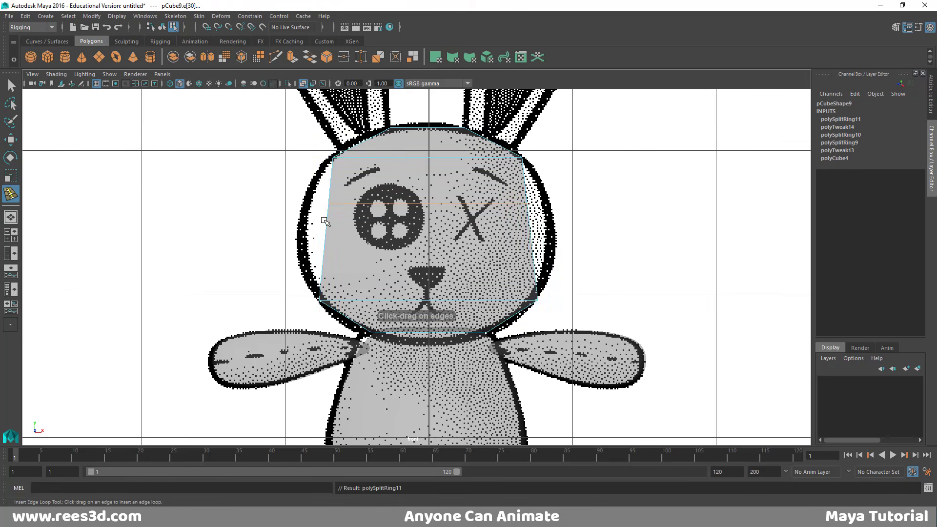
pyautogui.click(322, 245)
# Scale the two middle edge loops outward so the sides of the head match the front reference outline
pyautogui.press('w')
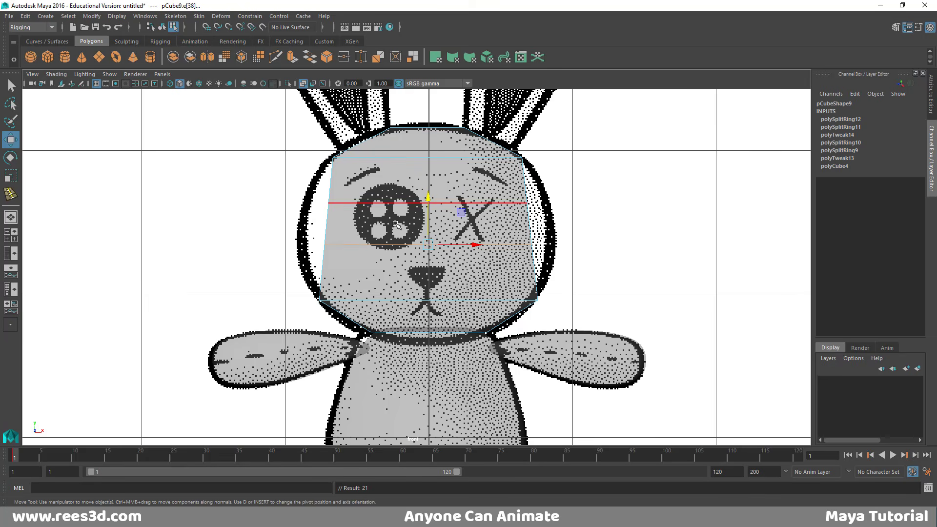
pyautogui.press('r')
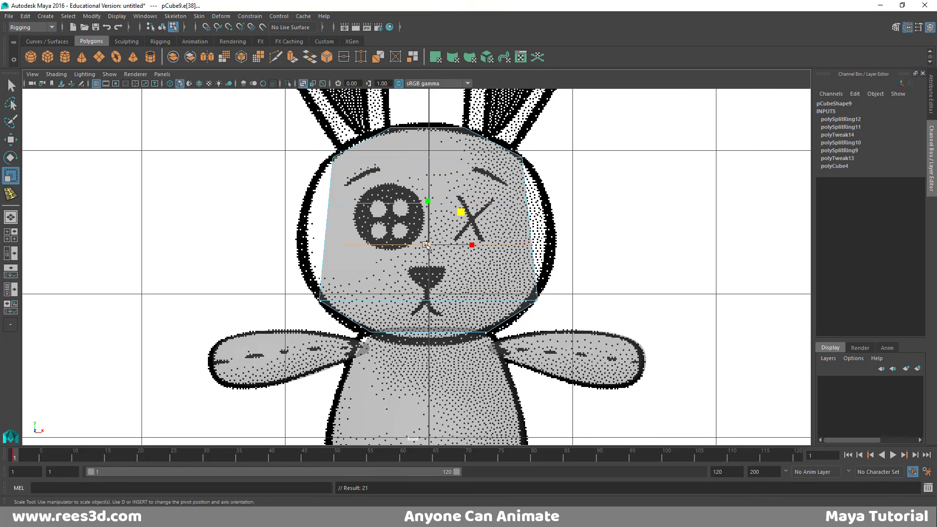
pyautogui.moveTo(428, 245); pyautogui.dragTo(457, 236)
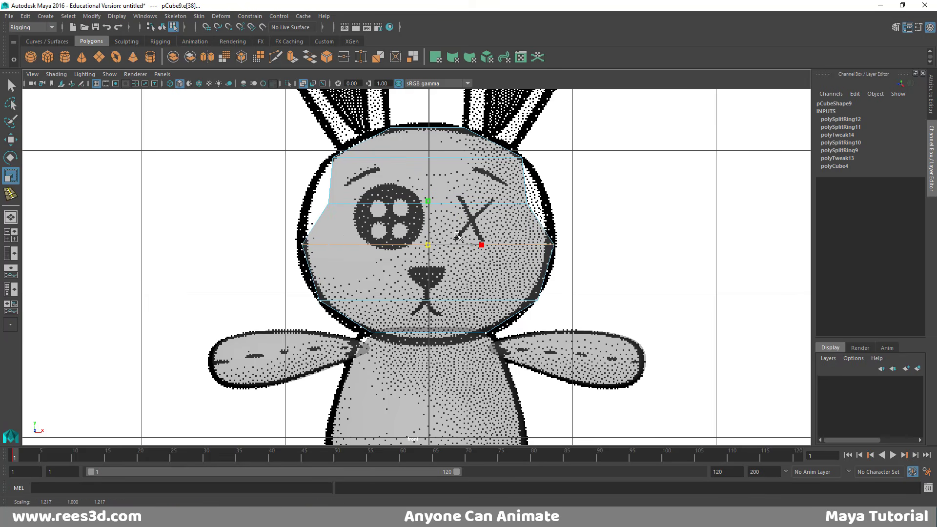
pyautogui.doubleClick(389, 203)
pyautogui.moveTo(429, 204); pyautogui.dragTo(461, 195)
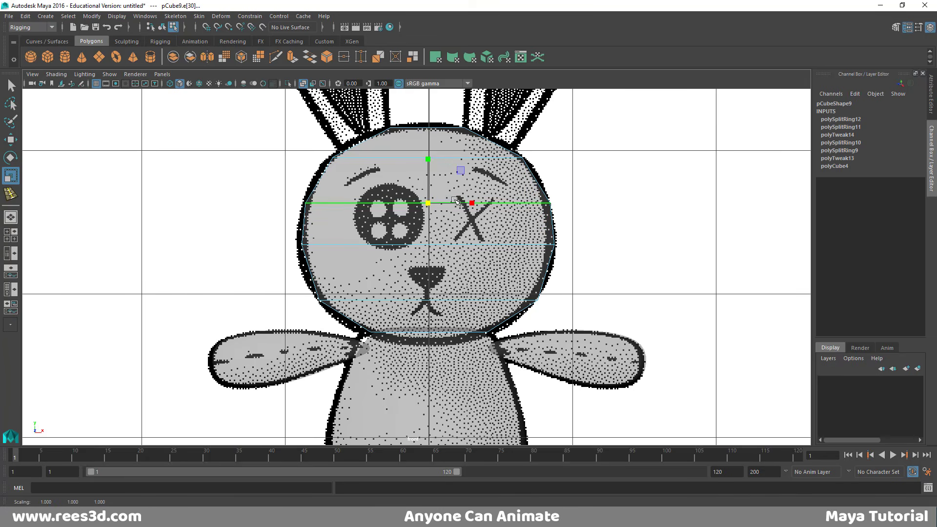
# Preview the head with smooth mesh display in the perspective view and check its shape against the body
pyautogui.press('space')
pyautogui.press('space')
pyautogui.keyDown('alt'); pyautogui.moveTo(439, 274); pyautogui.dragTo(478, 287); pyautogui.keyUp('alt')
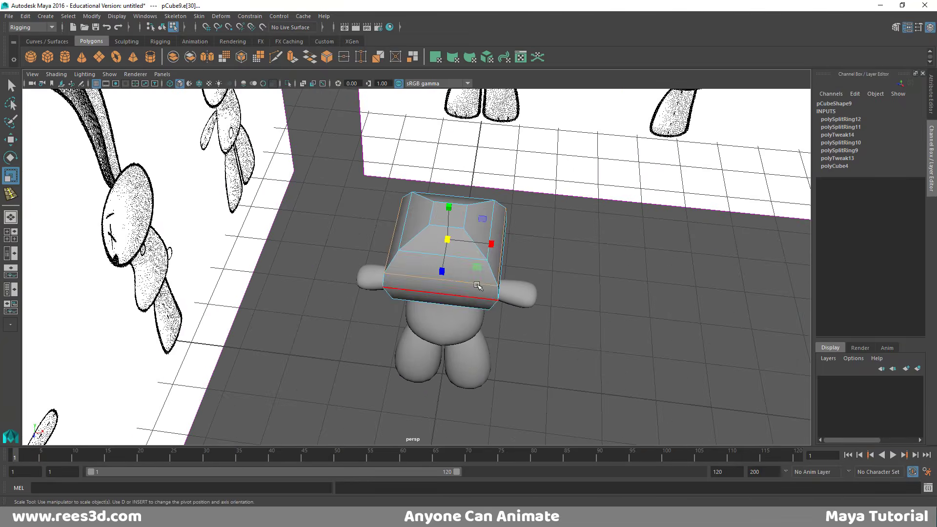
pyautogui.moveTo(477, 287); pyautogui.dragTo(458, 295, button='right')
pyautogui.press('3')
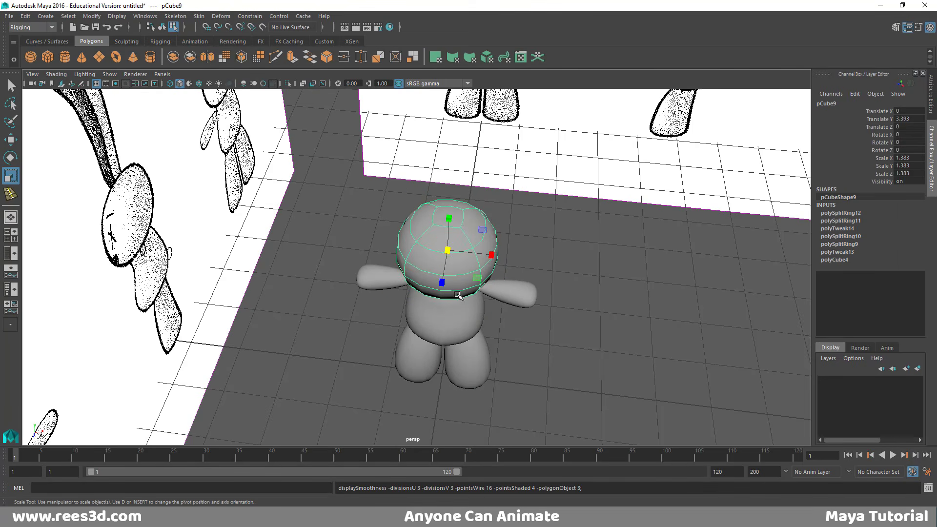
pyautogui.click(573, 255)
pyautogui.keyDown('alt'); pyautogui.moveTo(493, 295); pyautogui.dragTo(459, 227); pyautogui.keyUp('alt')
# Return the head to its unsmoothed polygon display
pyautogui.press('1')
pyautogui.keyDown('shift'); pyautogui.rightClick(459, 227); pyautogui.keyUp('shift')
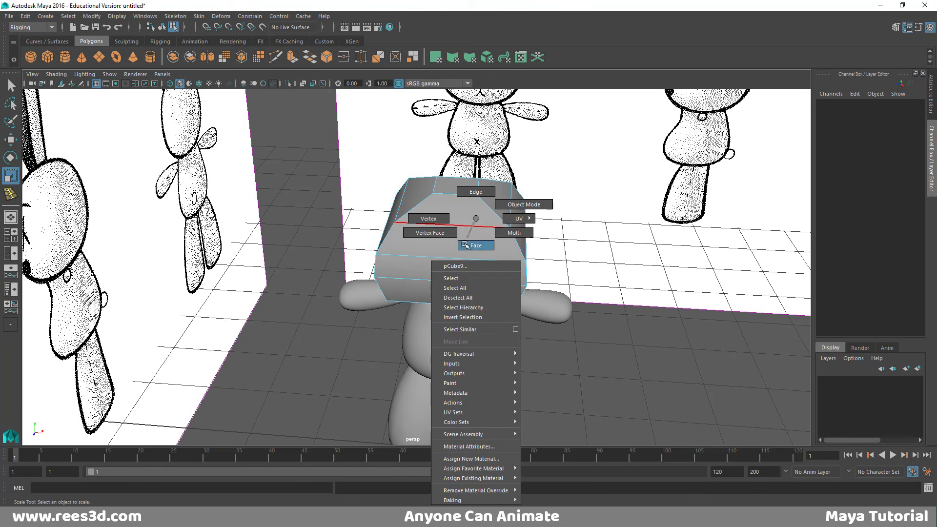
pyautogui.click(398, 241)
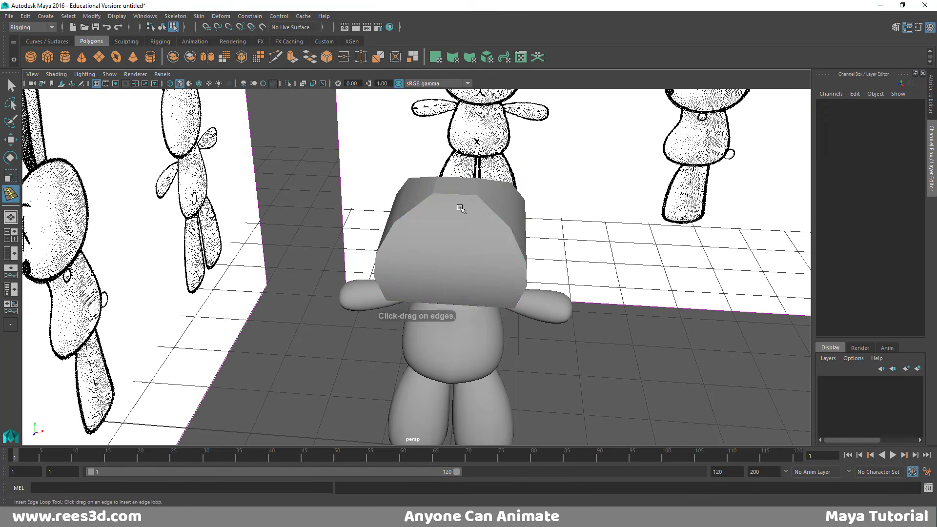
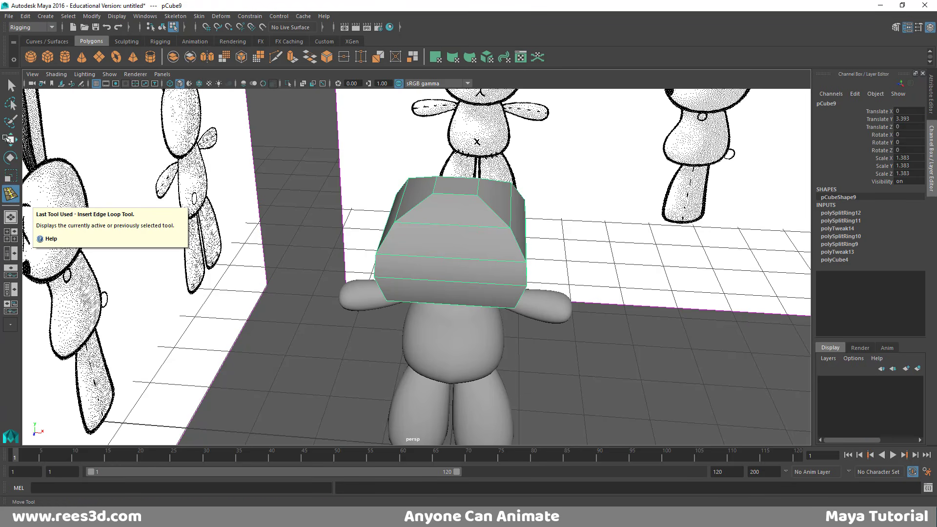
# Try to connect the ring of horizontal edges around the head with a vertical centre line
pyautogui.click(10, 140)
pyautogui.moveTo(458, 211); pyautogui.dragTo(461, 178, button='right')
pyautogui.doubleClick(459, 195)
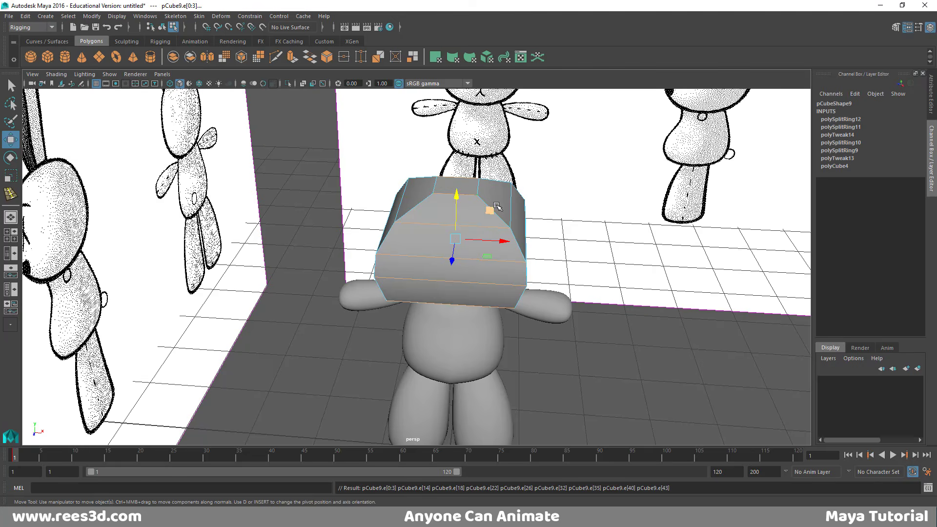
pyautogui.keyDown('alt'); pyautogui.moveTo(487, 230); pyautogui.dragTo(450, 226); pyautogui.keyUp('alt')
pyautogui.keyDown('shift'); pyautogui.moveTo(481, 201); pyautogui.dragTo(471, 334, button='right'); pyautogui.keyUp('shift')
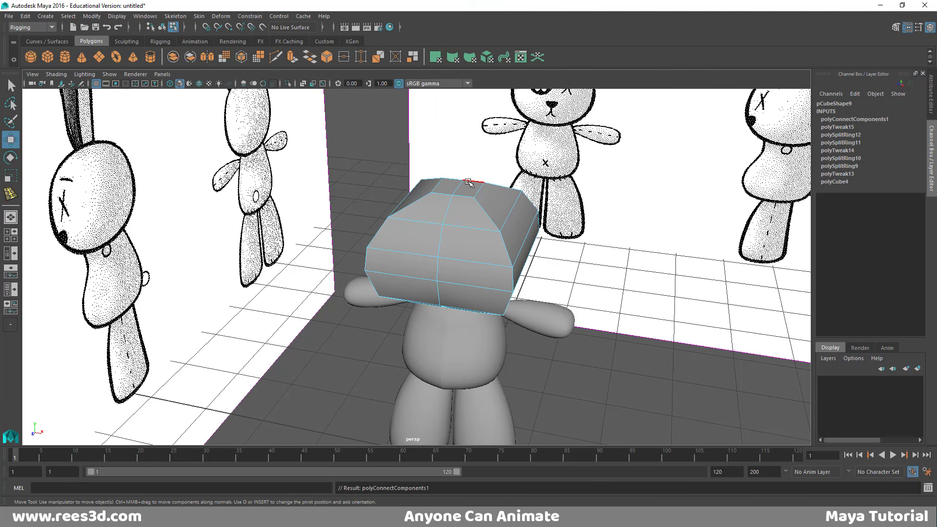
pyautogui.hotkey('ctrl', 'z')
pyautogui.hotkey('ctrl', 'z')
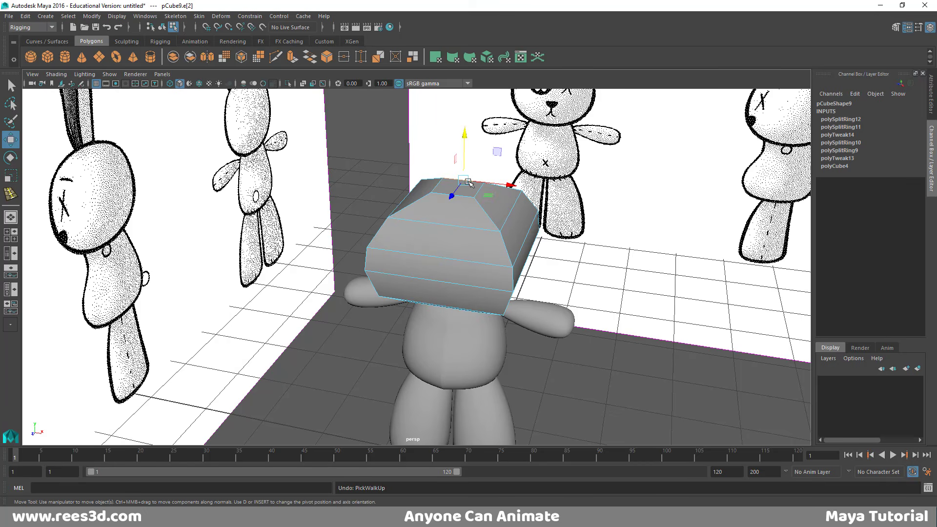
# Set the Insert Edge Loop tool to multiple edge loops with 1 loop and insert a vertical loop down the centre of the head
pyautogui.doubleClick(11, 194)
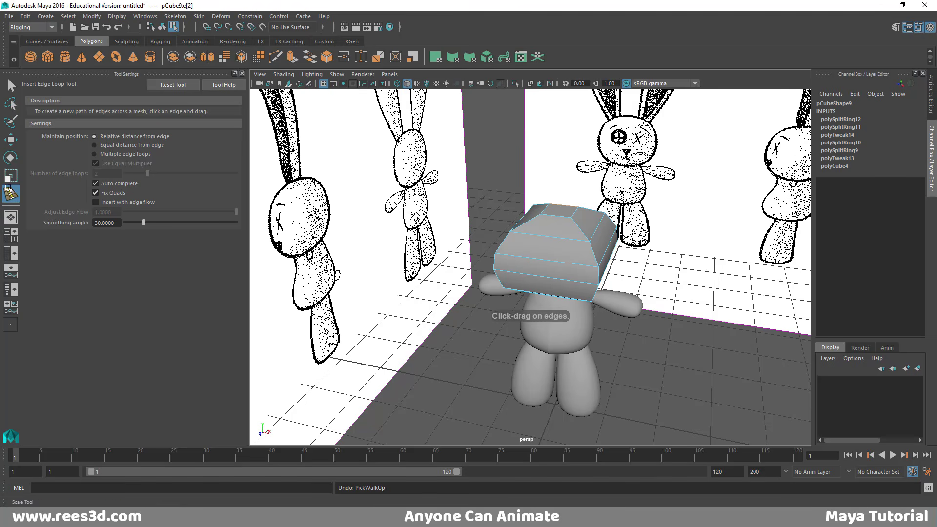
pyautogui.keyDown('alt'); pyautogui.moveTo(509, 247); pyautogui.dragTo(607, 245, button='right'); pyautogui.keyUp('alt')
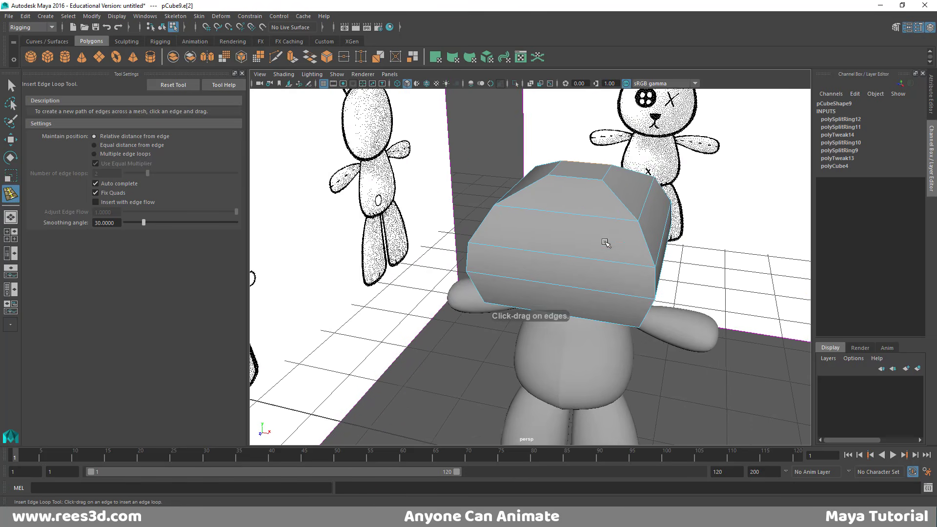
pyautogui.keyDown('alt'); pyautogui.moveTo(607, 244); pyautogui.dragTo(604, 274, button='middle'); pyautogui.keyUp('alt')
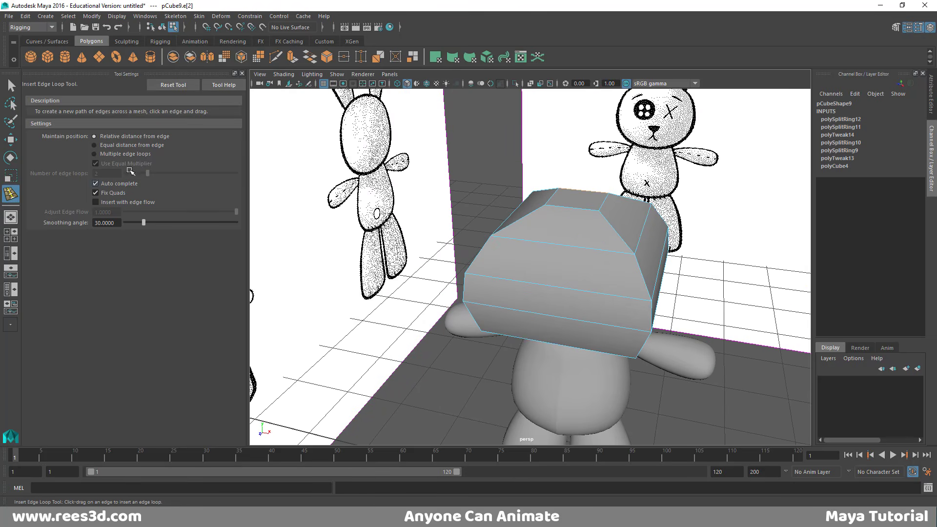
pyautogui.click(138, 154)
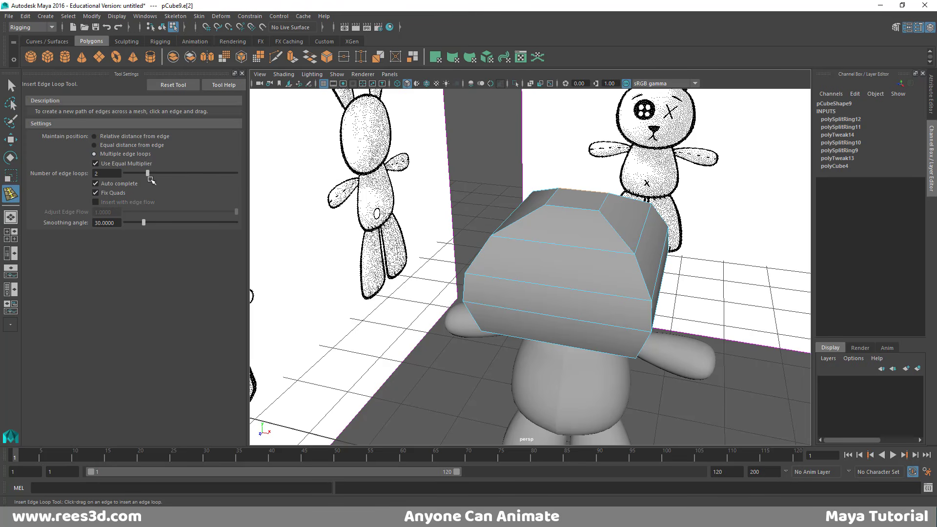
pyautogui.moveTo(120, 176); pyautogui.dragTo(139, 178)
pyautogui.click(576, 209)
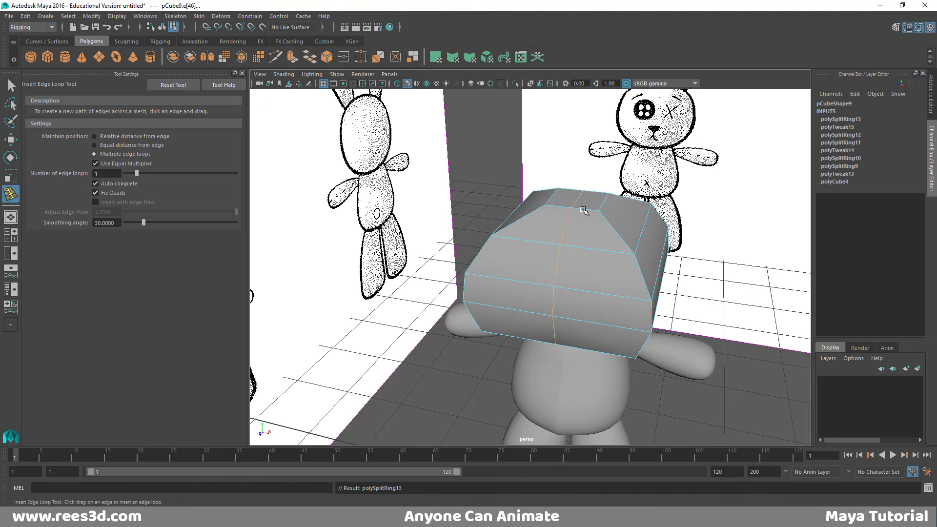
pyautogui.hotkey('ctrl', 'z')
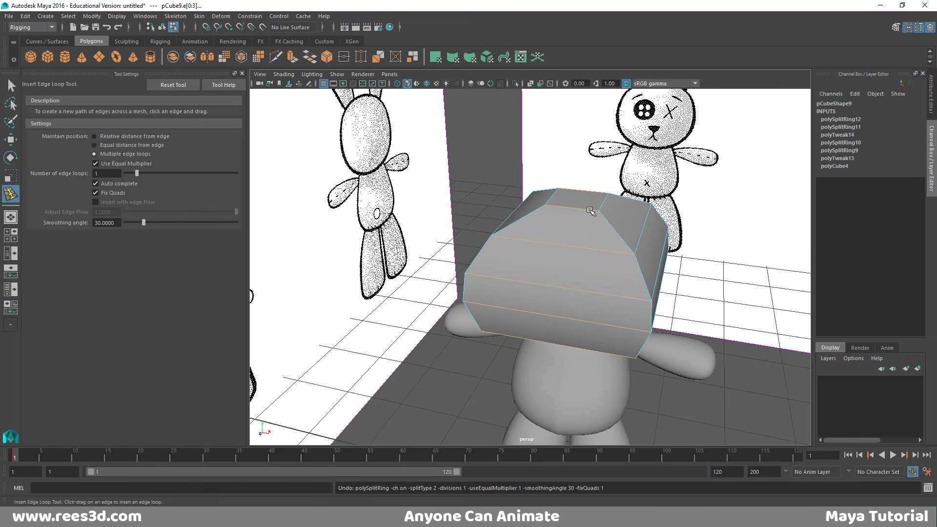
pyautogui.moveTo(591, 211); pyautogui.dragTo(599, 215)
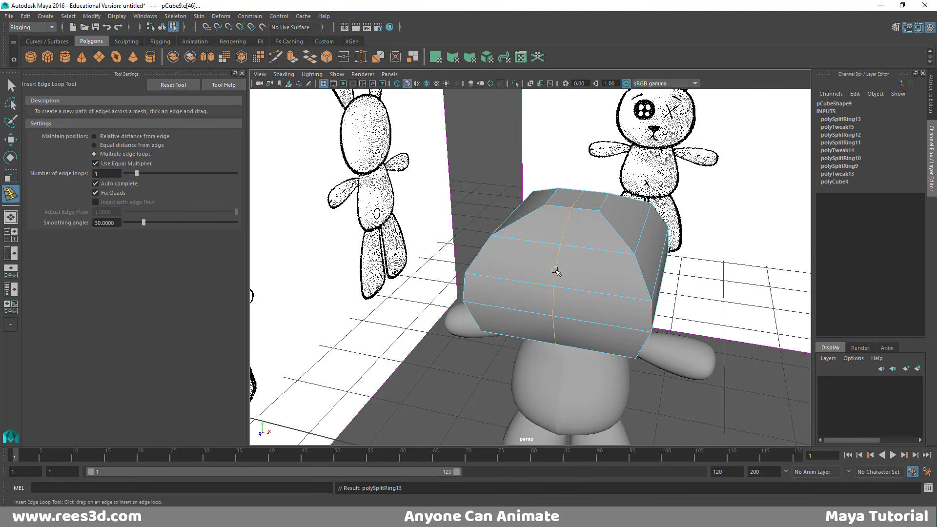
pyautogui.keyDown('alt'); pyautogui.moveTo(541, 292); pyautogui.dragTo(522, 311); pyautogui.keyUp('alt')
# Select the faces on both sides of the head and scale them narrower front to back to round the head
pyautogui.press('w')
pyautogui.click(666, 343)
pyautogui.keyDown('alt'); pyautogui.moveTo(666, 342); pyautogui.dragTo(620, 309); pyautogui.keyUp('alt')
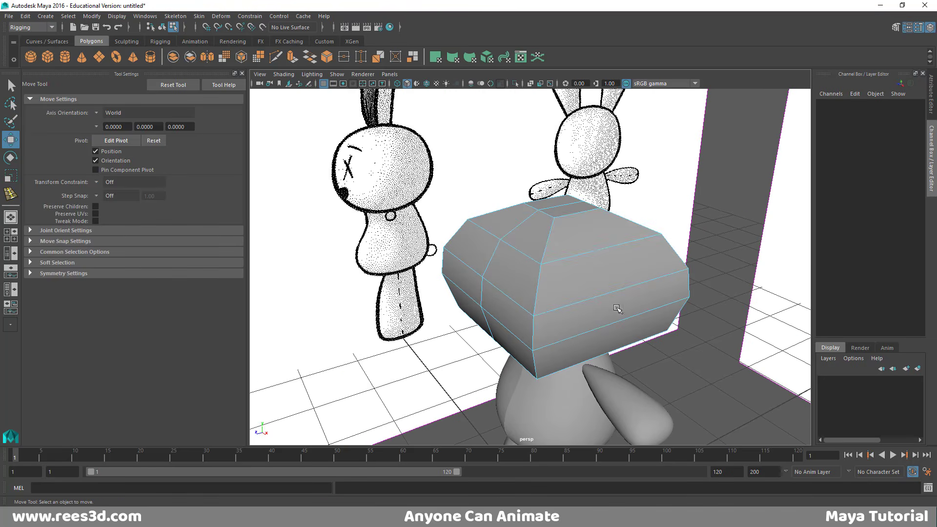
pyautogui.click(575, 236)
pyautogui.keyDown('shift'); pyautogui.click(592, 279); pyautogui.keyUp('shift')
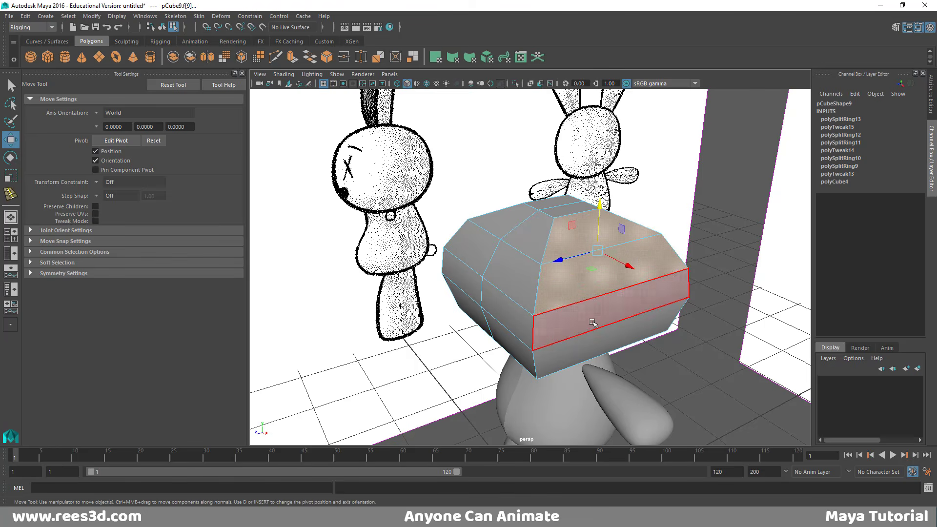
pyautogui.keyDown('shift'); pyautogui.click(596, 351); pyautogui.keyUp('shift')
pyautogui.keyDown('alt'); pyautogui.moveTo(596, 352); pyautogui.dragTo(555, 262); pyautogui.keyUp('alt')
pyautogui.keyDown('shift'); pyautogui.click(558, 242); pyautogui.keyUp('shift')
pyautogui.keyDown('shift'); pyautogui.click(504, 278); pyautogui.keyUp('shift')
pyautogui.keyDown('alt'); pyautogui.moveTo(513, 312); pyautogui.dragTo(537, 279); pyautogui.keyUp('alt')
pyautogui.press('r')
pyautogui.rightClick(537, 277)
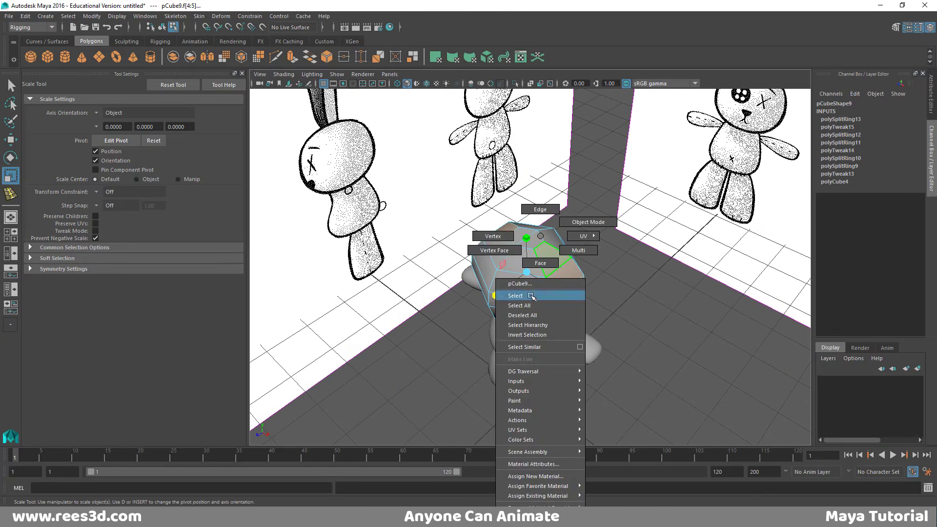
# Preview the head with smooth mesh display and compare it with the side reference outline in the side view
pyautogui.moveTo(531, 296); pyautogui.dragTo(588, 222, button='right')
pyautogui.press('3')
pyautogui.click(625, 303)
pyautogui.keyDown('alt'); pyautogui.moveTo(551, 293); pyautogui.dragTo(596, 245); pyautogui.keyUp('alt')
pyautogui.press('space')
pyautogui.press('space')
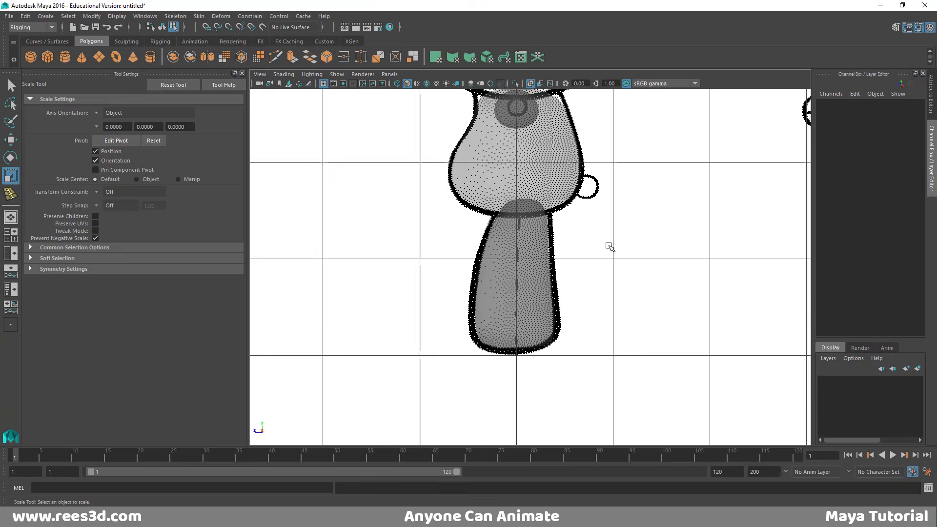
pyautogui.keyDown('alt'); pyautogui.moveTo(585, 230); pyautogui.dragTo(595, 370, button='middle'); pyautogui.keyUp('alt')
pyautogui.keyDown('alt'); pyautogui.moveTo(594, 369); pyautogui.dragTo(619, 199, button='right'); pyautogui.keyUp('alt')
pyautogui.keyDown('alt'); pyautogui.moveTo(620, 199); pyautogui.dragTo(617, 349, button='middle'); pyautogui.keyUp('alt')
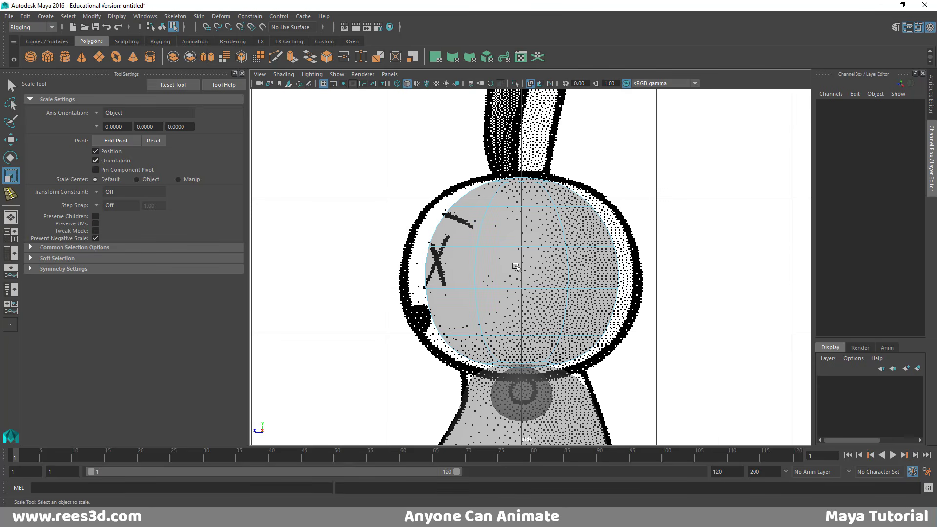
# Unsmooth the head and scale it to 1.489 in Z in the side view and 1.465 in X in the front view
pyautogui.press('1')
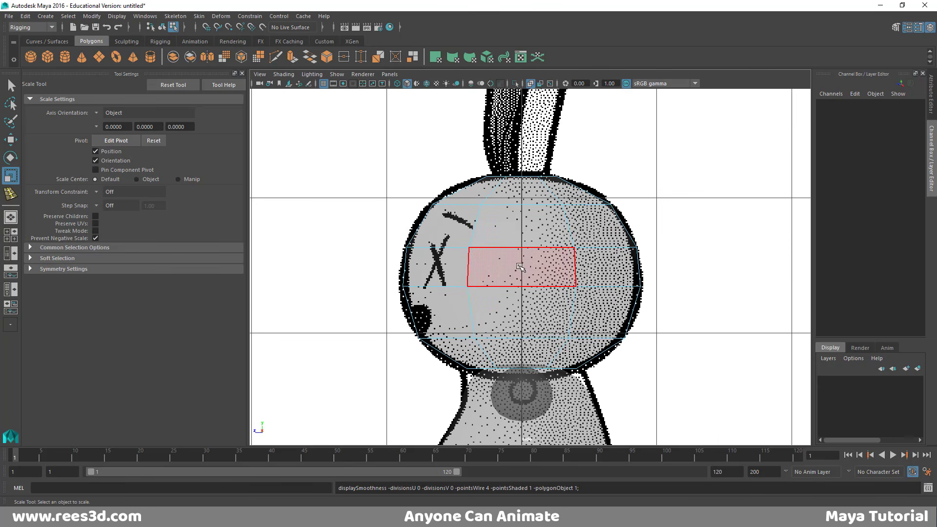
pyautogui.rightClick(568, 259)
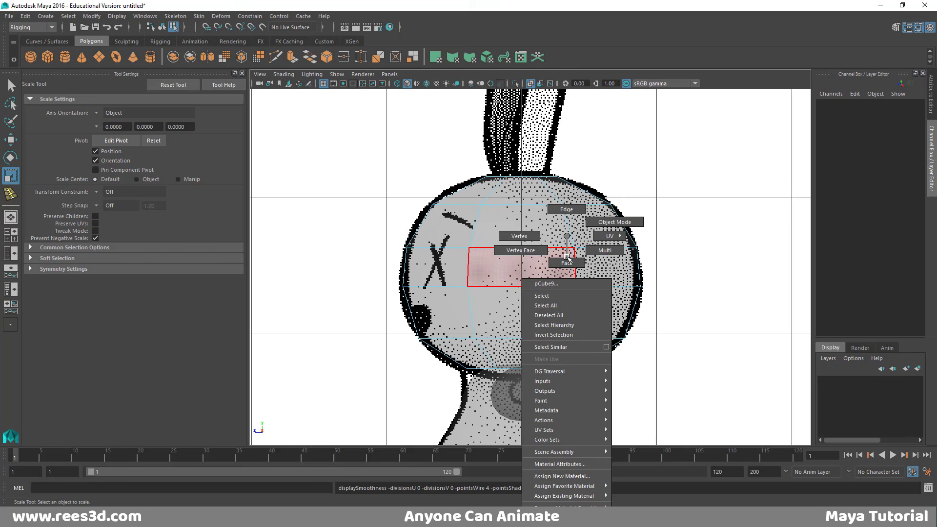
pyautogui.click(561, 296)
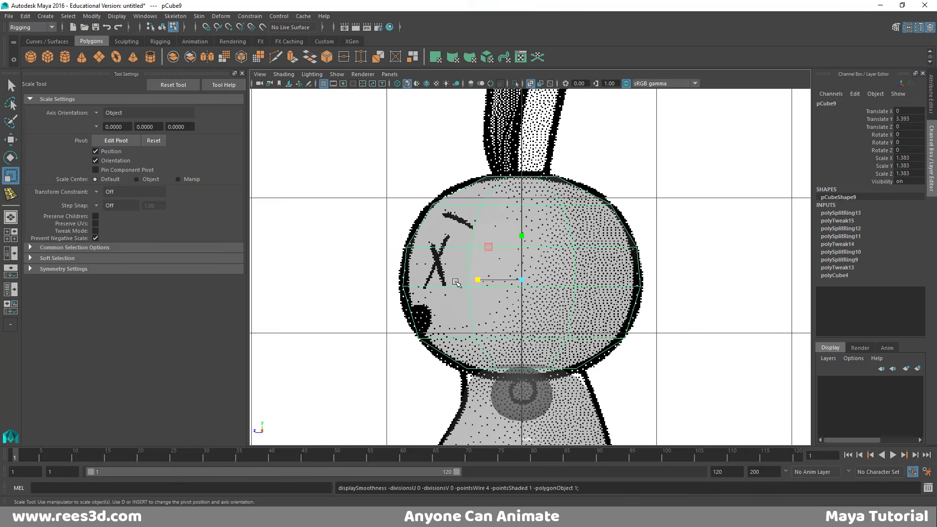
pyautogui.moveTo(476, 280)
pyautogui.mouseDown()
pyautogui.moveTo(466, 279)
pyautogui.moveTo(474, 280)
pyautogui.mouseUp()
pyautogui.press('space')
pyautogui.press('space')
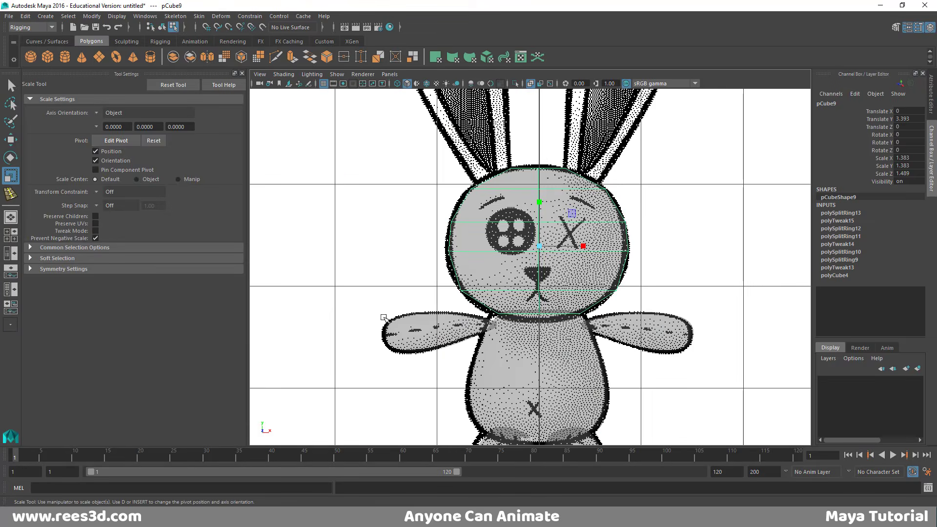
pyautogui.moveTo(580, 250); pyautogui.dragTo(561, 239)
# Examine the head's shape in the perspective view, both with smooth mesh display and as the unsmoothed polygon
pyautogui.press('space')
pyautogui.press('space')
pyautogui.moveTo(560, 240); pyautogui.dragTo(558, 272, button='right')
pyautogui.click(555, 295)
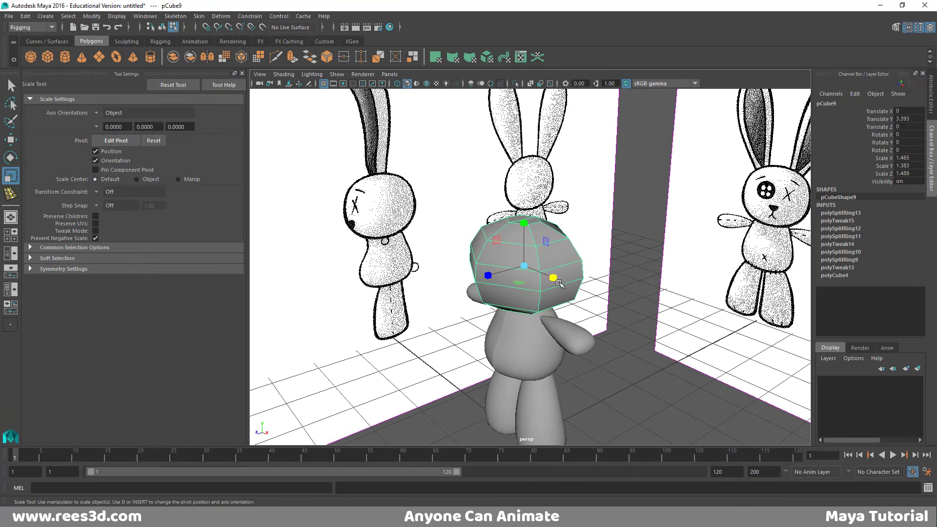
pyautogui.press('3')
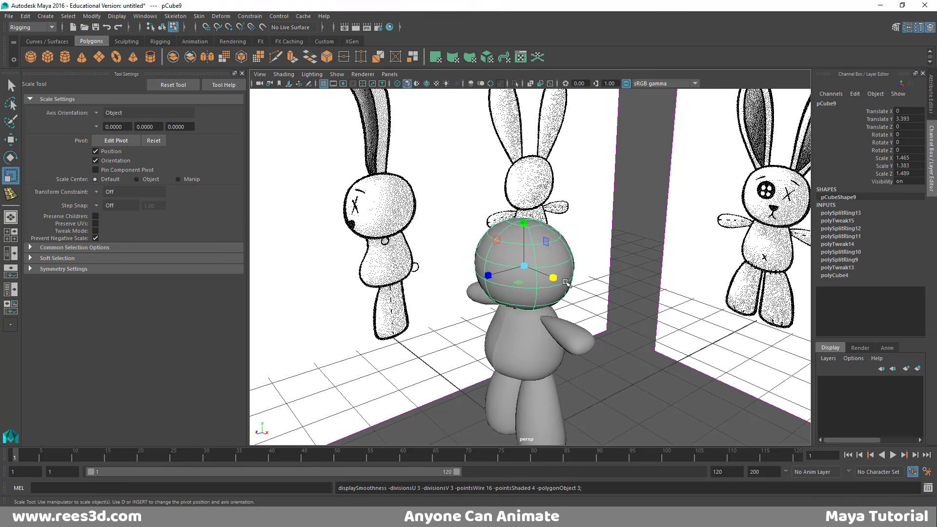
pyautogui.keyDown('alt'); pyautogui.moveTo(567, 285); pyautogui.dragTo(557, 262); pyautogui.keyUp('alt')
pyautogui.press('1')
pyautogui.keyDown('alt'); pyautogui.moveTo(557, 261); pyautogui.dragTo(623, 265, button='right'); pyautogui.keyUp('alt')
pyautogui.keyDown('alt'); pyautogui.moveTo(622, 265); pyautogui.dragTo(537, 273); pyautogui.keyUp('alt')
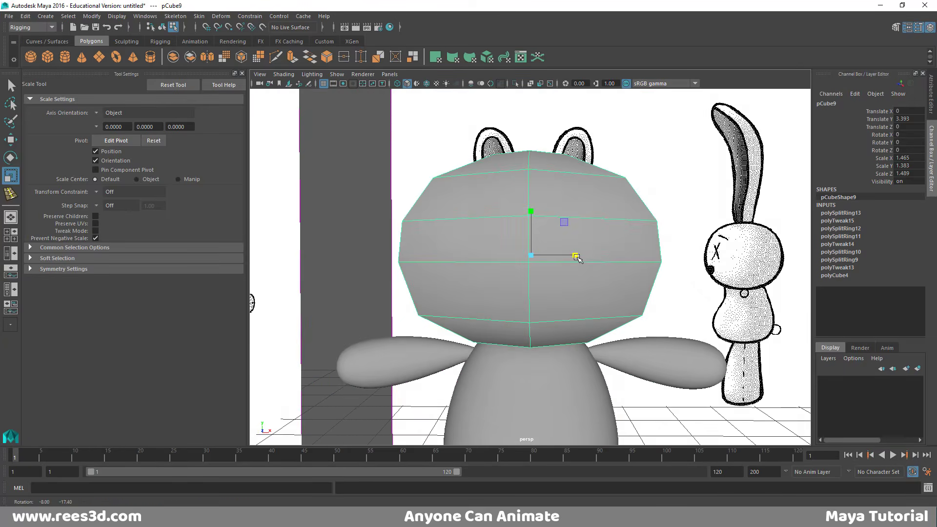
# Move the head's two upper corner vertices outward in the front view to fill out the reference outline
pyautogui.press('space')
pyautogui.press('space')
pyautogui.keyDown('alt'); pyautogui.moveTo(504, 312); pyautogui.dragTo(497, 338, button='middle'); pyautogui.keyUp('alt')
pyautogui.keyDown('alt'); pyautogui.moveTo(497, 338); pyautogui.dragTo(518, 273, button='right'); pyautogui.keyUp('alt')
pyautogui.keyDown('alt'); pyautogui.moveTo(518, 273); pyautogui.dragTo(509, 295, button='middle'); pyautogui.keyUp('alt')
pyautogui.keyDown('alt'); pyautogui.moveTo(518, 288); pyautogui.dragTo(564, 244, button='right'); pyautogui.keyUp('alt')
pyautogui.click(585, 243)
pyautogui.press('w')
pyautogui.moveTo(590, 245); pyautogui.dragTo(592, 244)
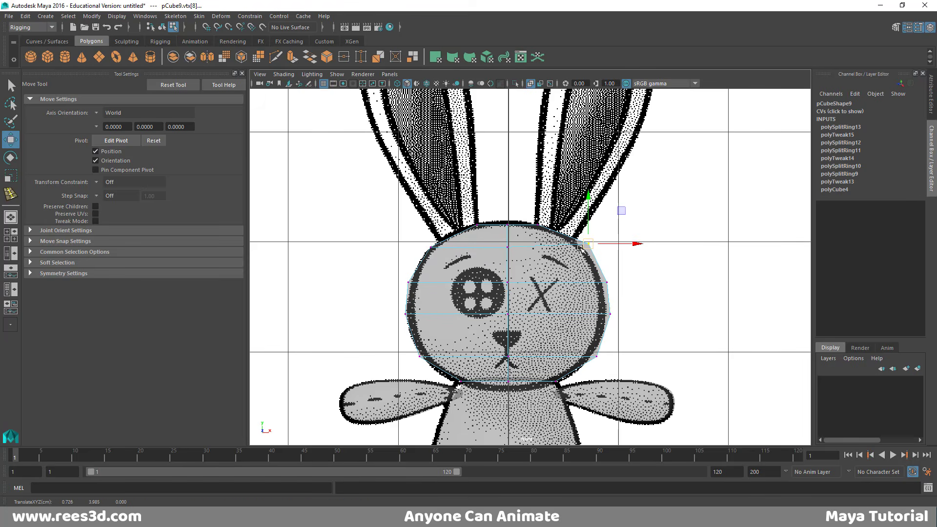
pyautogui.moveTo(413, 239)
pyautogui.mouseDown()
pyautogui.moveTo(438, 251)
pyautogui.moveTo(423, 244)
pyautogui.mouseUp()
# Adjust the head's top centre vertices and lower its bottom centre vertices to meet the front reference outline
pyautogui.keyDown('alt'); pyautogui.moveTo(425, 246); pyautogui.dragTo(396, 209, button='middle'); pyautogui.keyUp('alt')
pyautogui.click(449, 185)
pyautogui.moveTo(514, 176); pyautogui.dragTo(480, 182)
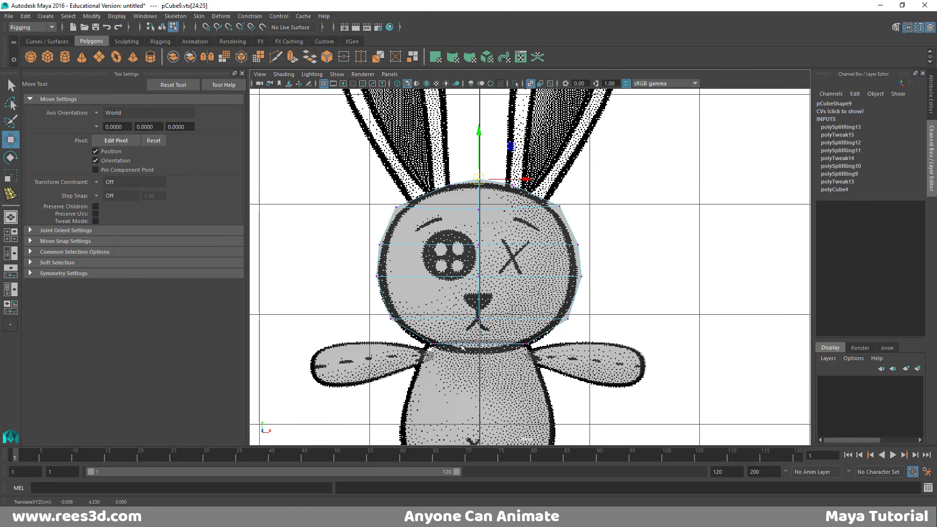
pyautogui.moveTo(491, 353)
pyautogui.mouseDown()
pyautogui.moveTo(469, 338)
pyautogui.moveTo(496, 359)
pyautogui.mouseUp()
pyautogui.hotkey('ctrl', 'z')
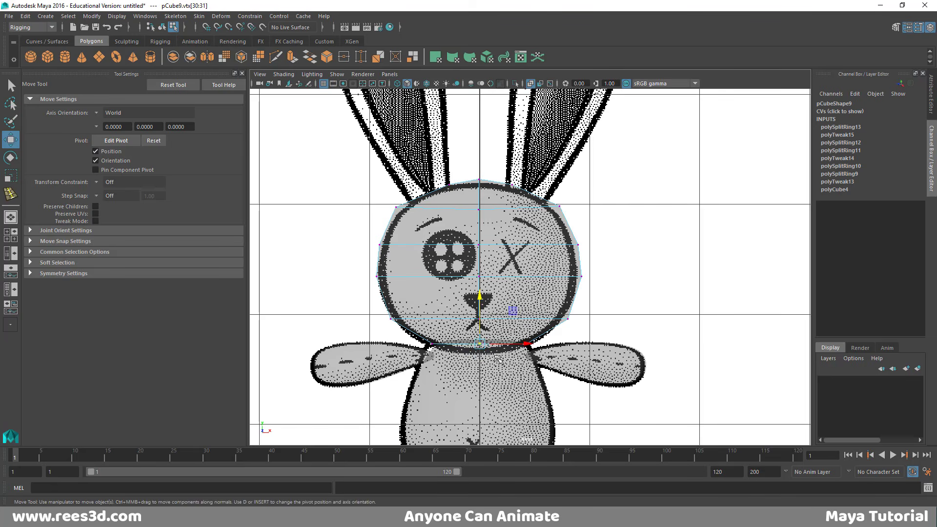
pyautogui.moveTo(479, 299); pyautogui.dragTo(478, 323)
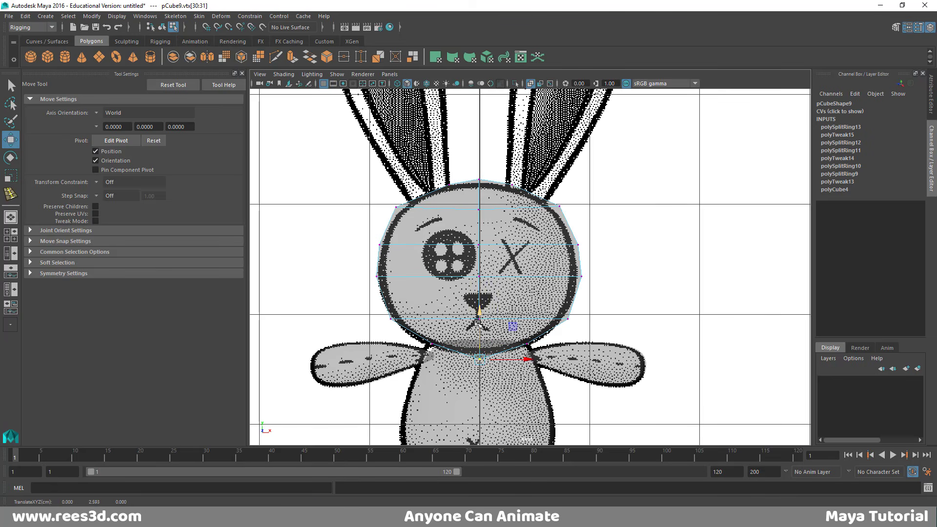
# Nudge the head's lower corner vertices and the side vertices at eye level to follow the front reference outline
pyautogui.click(428, 347)
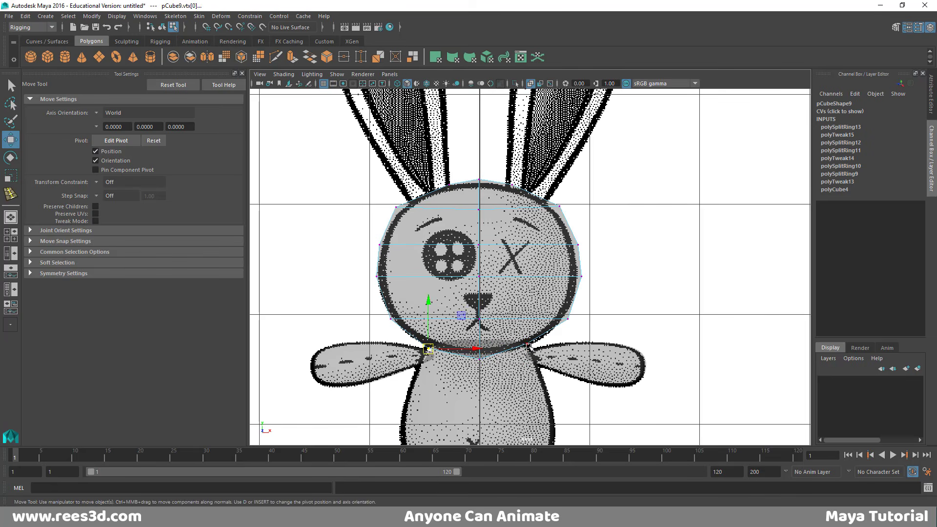
pyautogui.click(527, 344)
pyautogui.moveTo(527, 344); pyautogui.dragTo(536, 344)
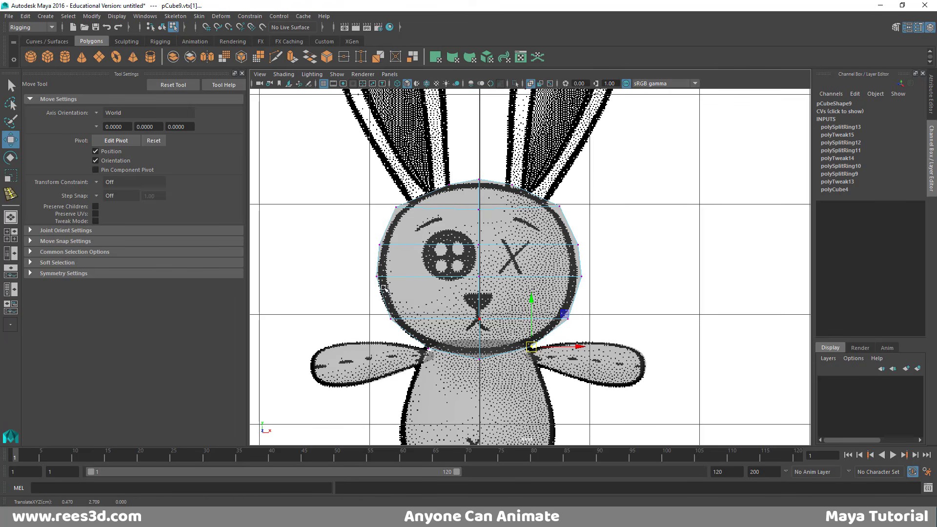
pyautogui.moveTo(357, 268); pyautogui.dragTo(375, 238)
pyautogui.moveTo(380, 245); pyautogui.dragTo(381, 239)
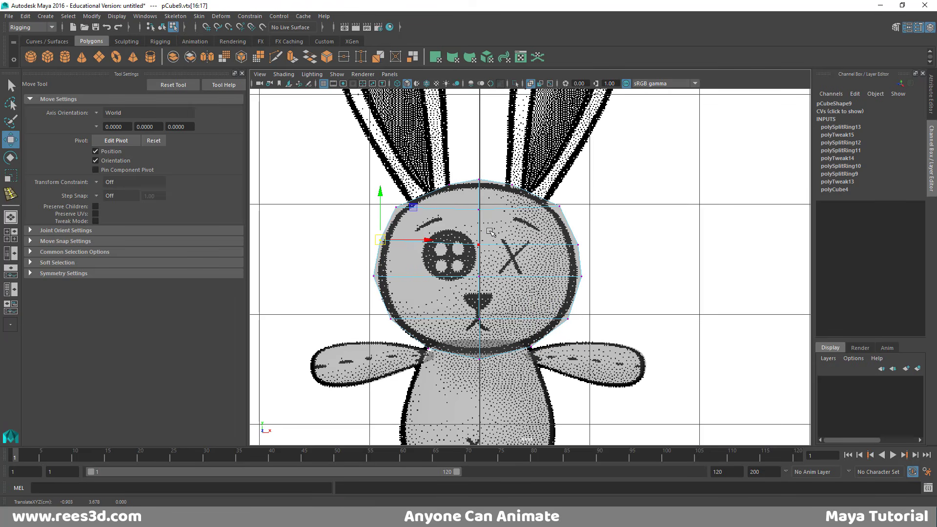
# Return the head to object mode with smooth mesh display and check its shape in the perspective view
pyautogui.moveTo(516, 209); pyautogui.dragTo(498, 267, button='right')
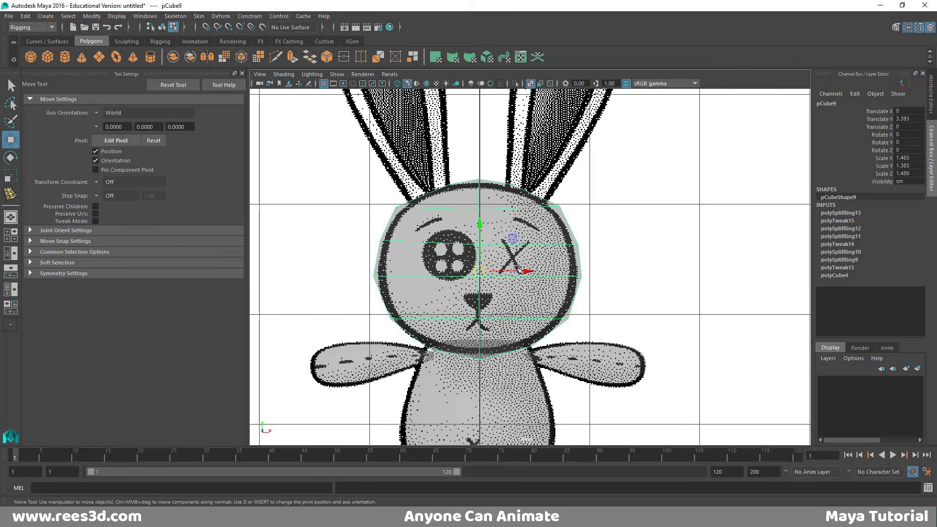
pyautogui.press('3')
pyautogui.click(680, 224)
pyautogui.press('space')
pyautogui.press('space')
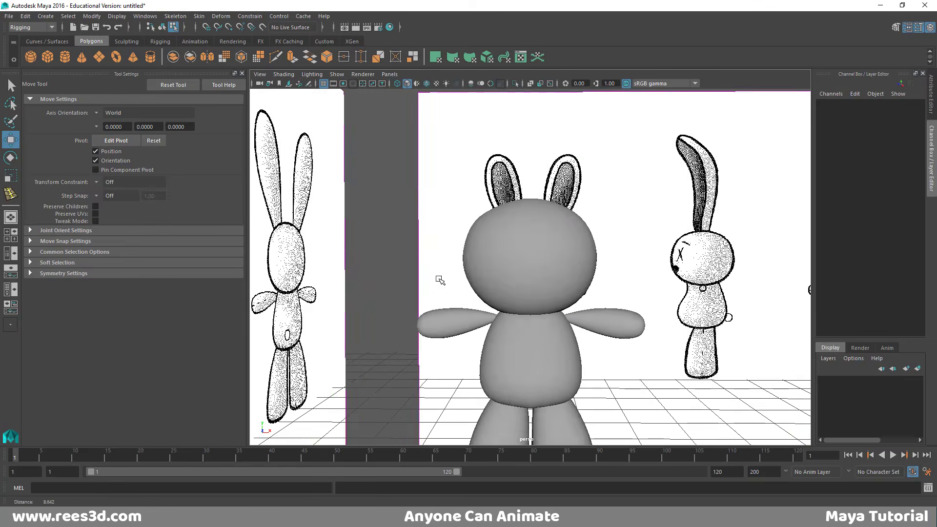
pyautogui.keyDown('alt'); pyautogui.moveTo(439, 274); pyautogui.dragTo(576, 298); pyautogui.keyUp('alt')
pyautogui.keyDown('alt'); pyautogui.moveTo(576, 299); pyautogui.dragTo(620, 303, button='right'); pyautogui.keyUp('alt')
pyautogui.keyDown('alt'); pyautogui.moveTo(620, 303); pyautogui.dragTo(581, 296, button='middle'); pyautogui.keyUp('alt')
pyautogui.keyDown('alt'); pyautogui.moveTo(581, 295); pyautogui.dragTo(586, 276); pyautogui.keyUp('alt')
# With the Create Polygon Tool, trace the inner edge of the right-hand ear in the front reference, from the head upward
pyautogui.rightClick(522, 211)
pyautogui.moveTo(518, 211); pyautogui.dragTo(523, 272, button='right')
pyautogui.keyDown('alt'); pyautogui.moveTo(557, 288); pyautogui.dragTo(560, 354, button='middle'); pyautogui.keyUp('alt')
pyautogui.keyDown('alt'); pyautogui.moveTo(560, 354); pyautogui.dragTo(539, 364, button='right'); pyautogui.keyUp('alt')
pyautogui.keyDown('alt'); pyautogui.moveTo(539, 364); pyautogui.dragTo(536, 275); pyautogui.keyUp('alt')
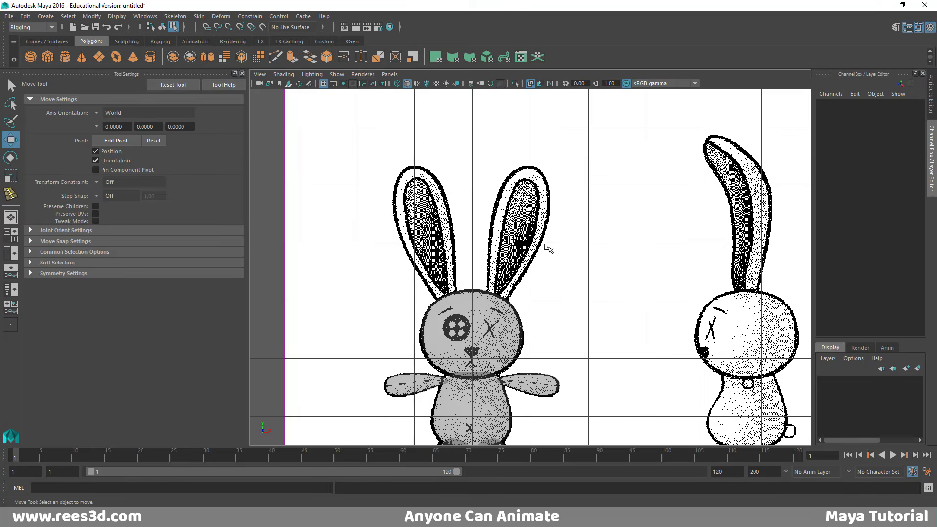
pyautogui.keyDown('shift'); pyautogui.moveTo(581, 242); pyautogui.dragTo(578, 224, button='right'); pyautogui.keyUp('shift')
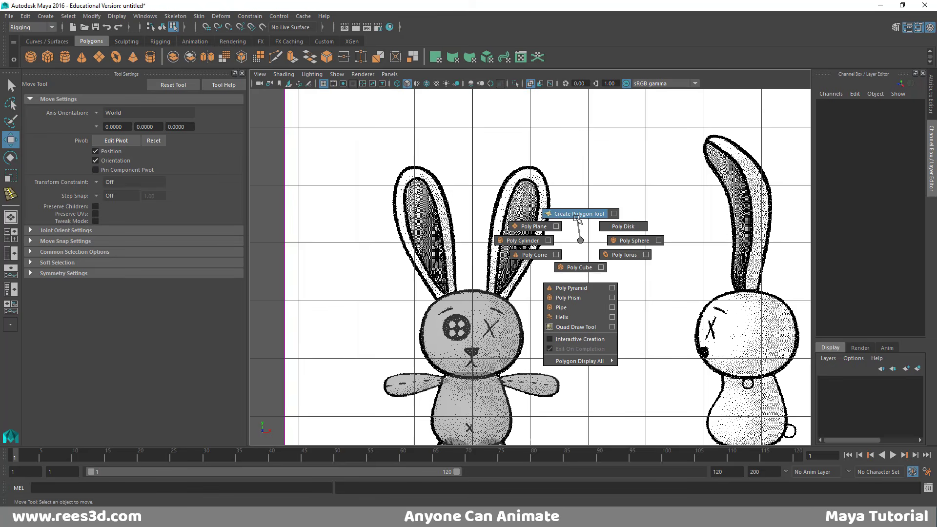
pyautogui.keyDown('shift'); pyautogui.moveTo(578, 218); pyautogui.dragTo(579, 218, button='right'); pyautogui.keyUp('shift')
pyautogui.scroll(5, 540, 270)
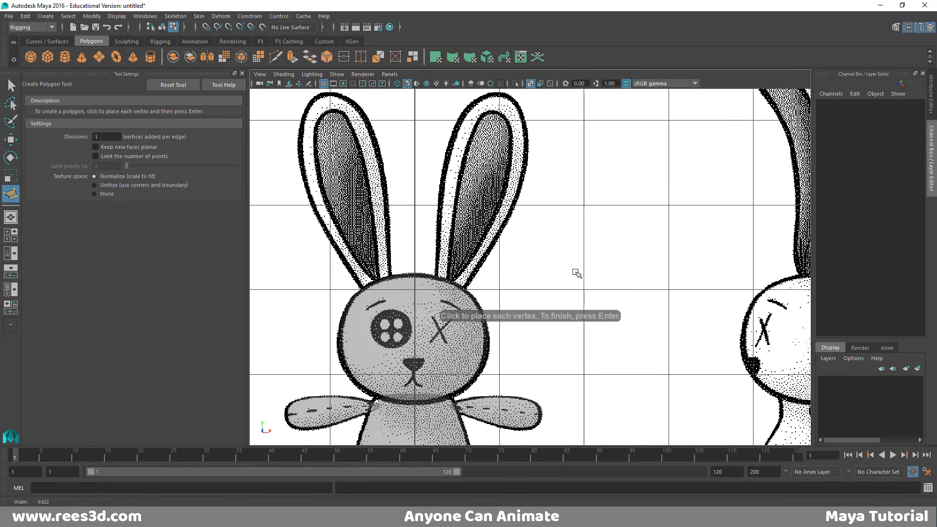
pyautogui.keyDown('alt'); pyautogui.moveTo(576, 272); pyautogui.dragTo(571, 271, button='right'); pyautogui.keyUp('alt')
pyautogui.keyDown('alt'); pyautogui.moveTo(464, 257); pyautogui.dragTo(496, 322, button='middle'); pyautogui.keyUp('alt')
pyautogui.click(471, 341)
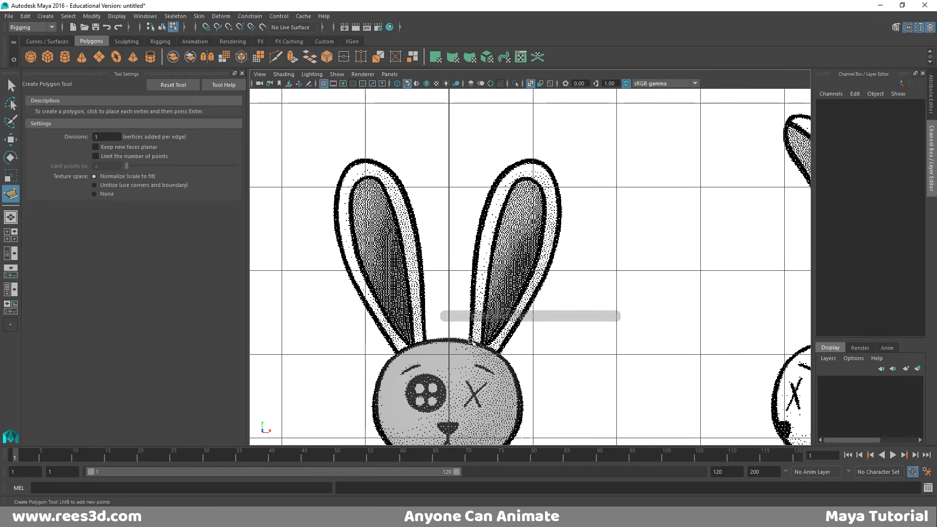
pyautogui.click(473, 289)
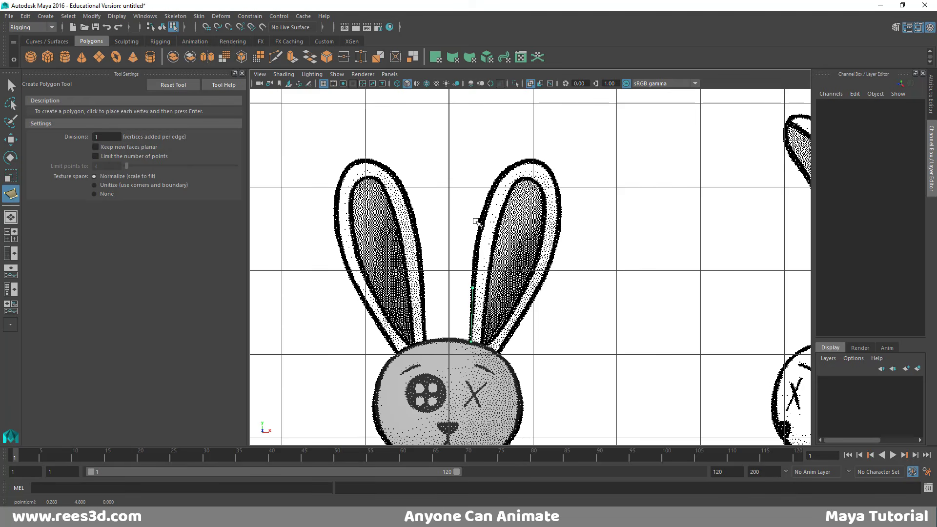
pyautogui.click(479, 228)
pyautogui.click(495, 186)
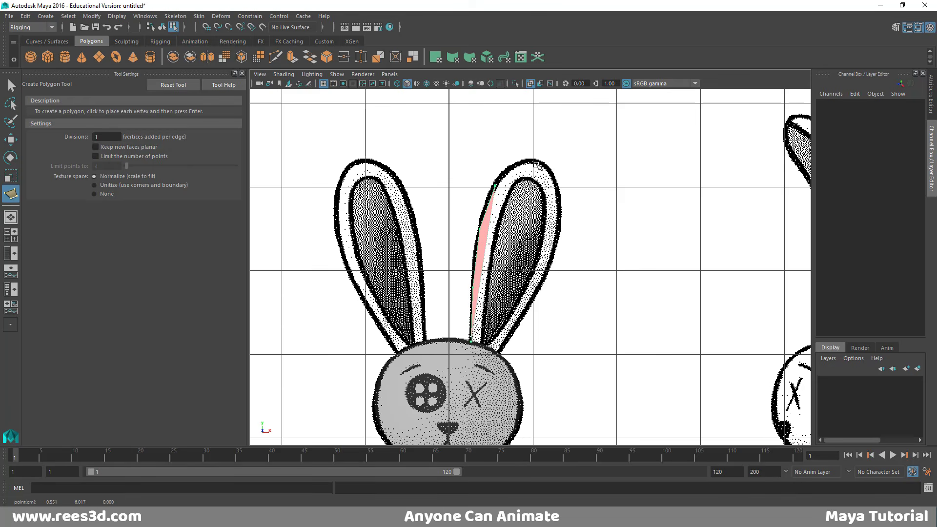
# Continue the polygon around the ear's tip and down its outer edge to the head, and complete the face
pyautogui.click(520, 165)
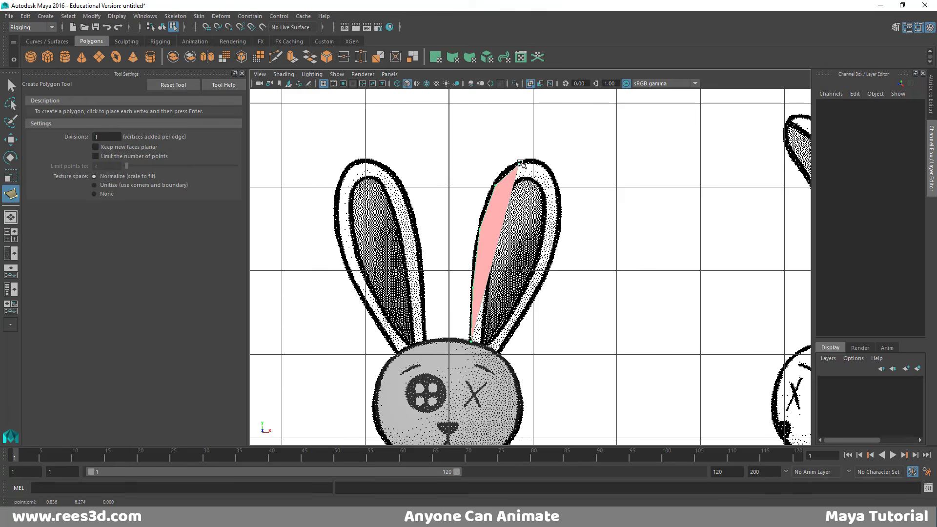
pyautogui.click(548, 171)
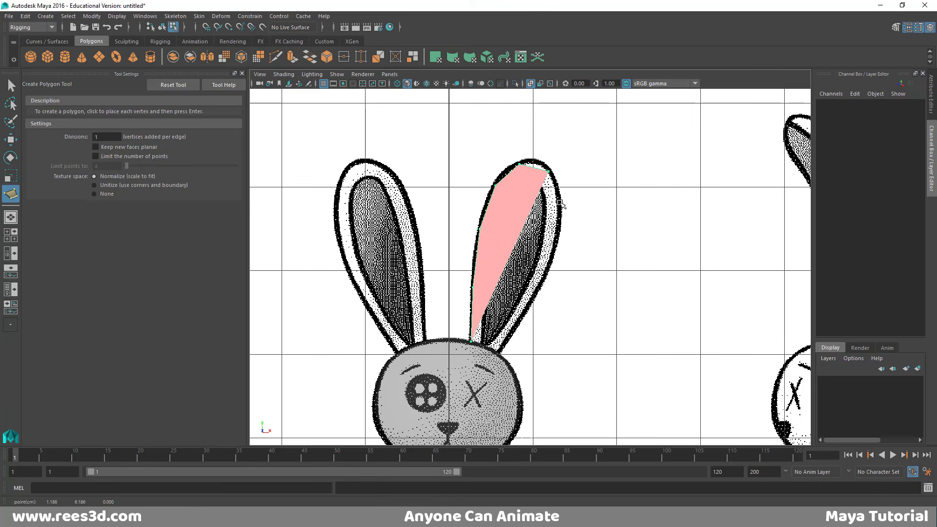
pyautogui.click(559, 203)
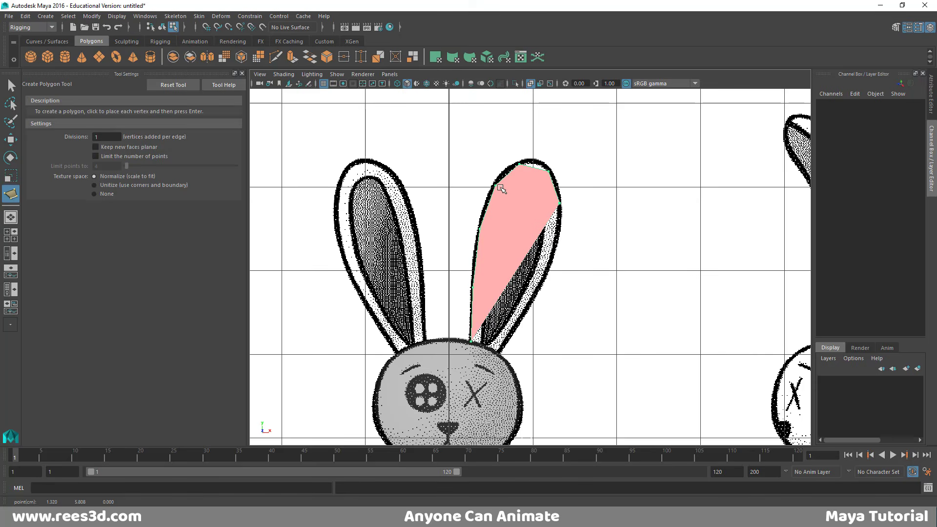
pyautogui.click(555, 254)
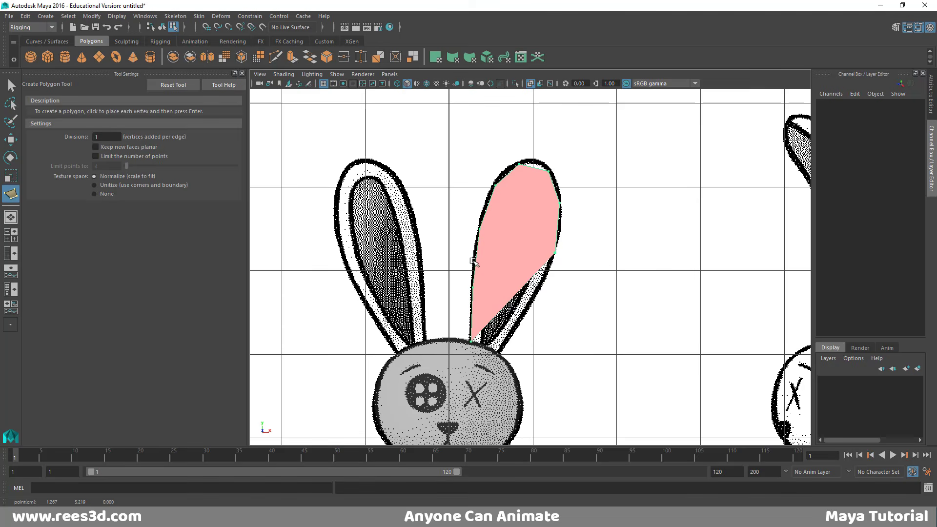
pyautogui.click(527, 312)
pyautogui.click(497, 352)
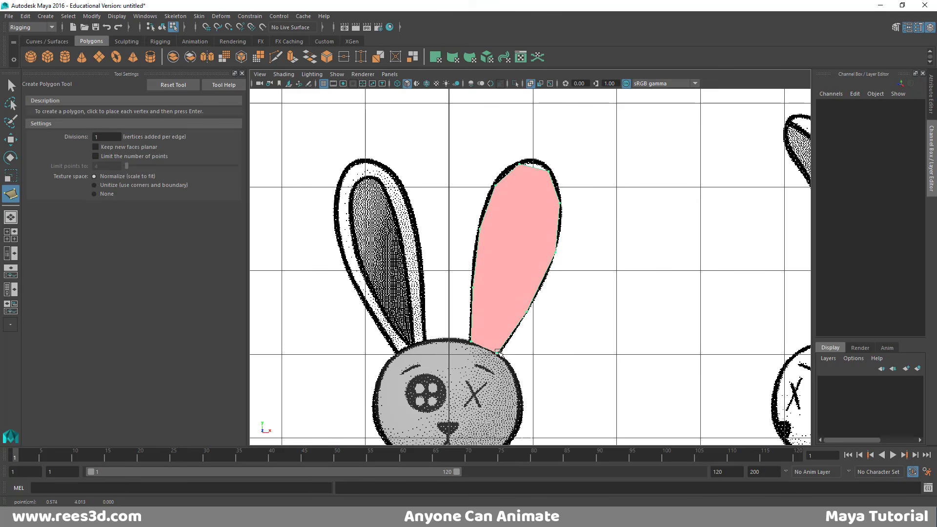
pyautogui.press('w')
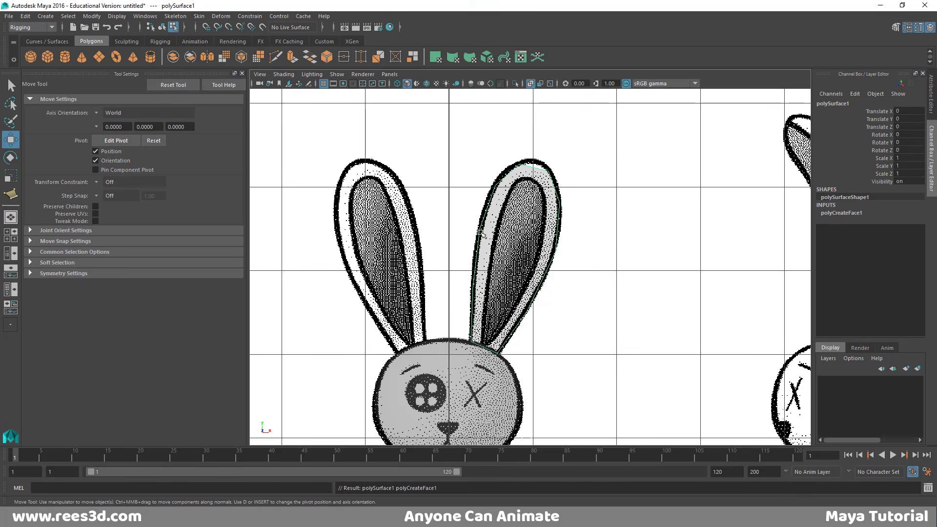
# Turn X-Ray off and wireframe on shaded on in both the front and perspective views
pyautogui.click(556, 184)
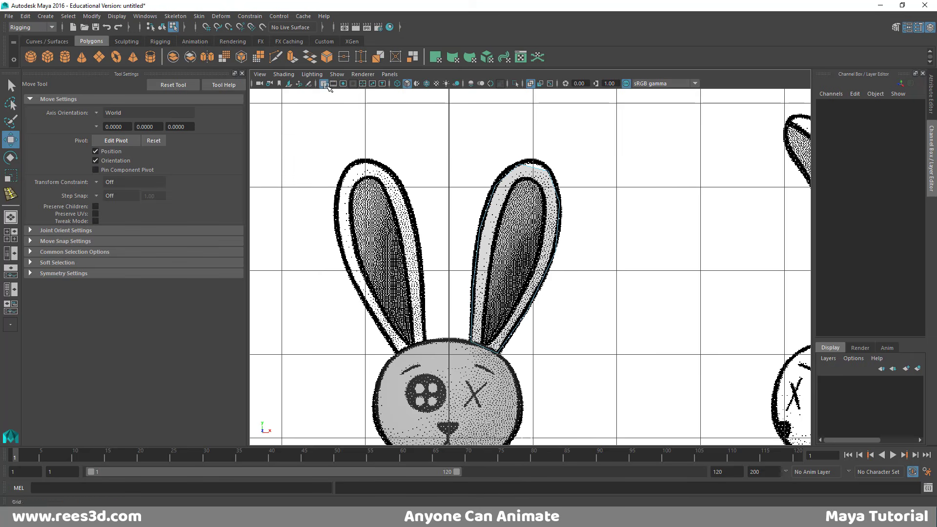
pyautogui.click(427, 84)
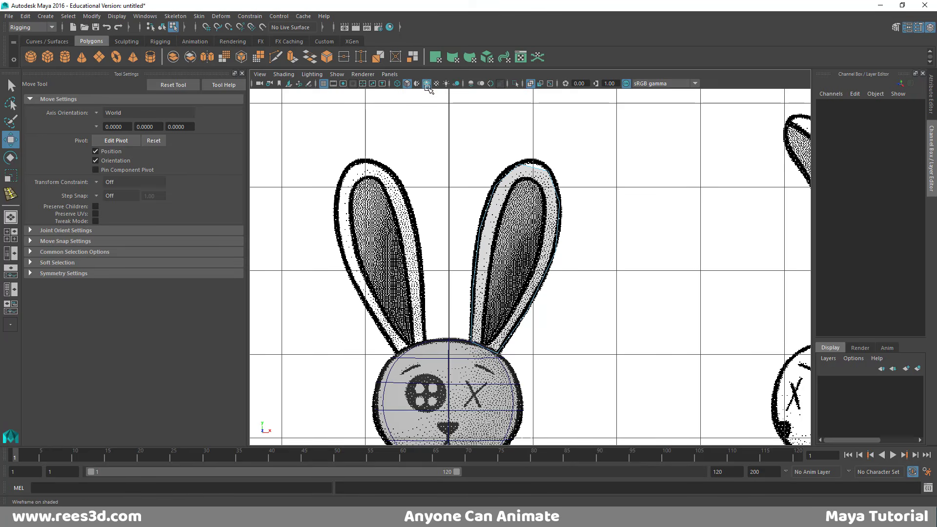
pyautogui.click(531, 83)
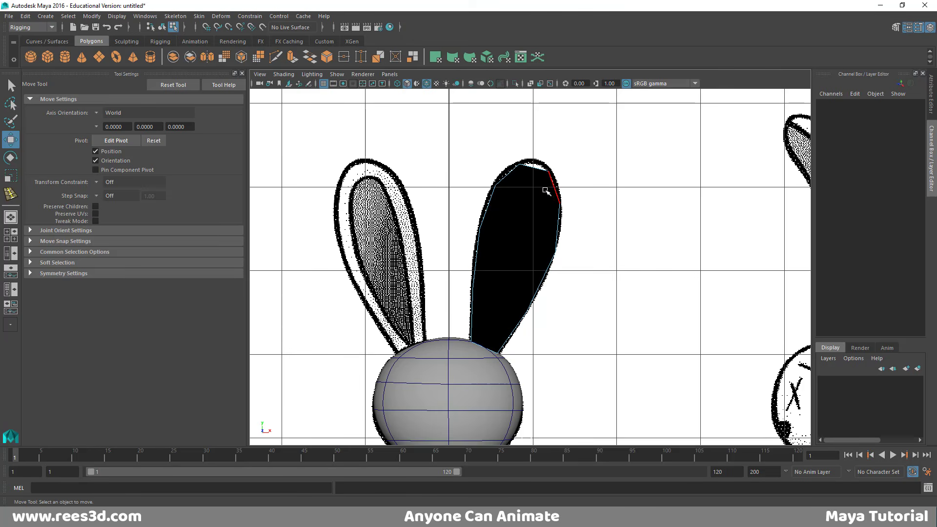
pyautogui.press('space')
pyautogui.press('space')
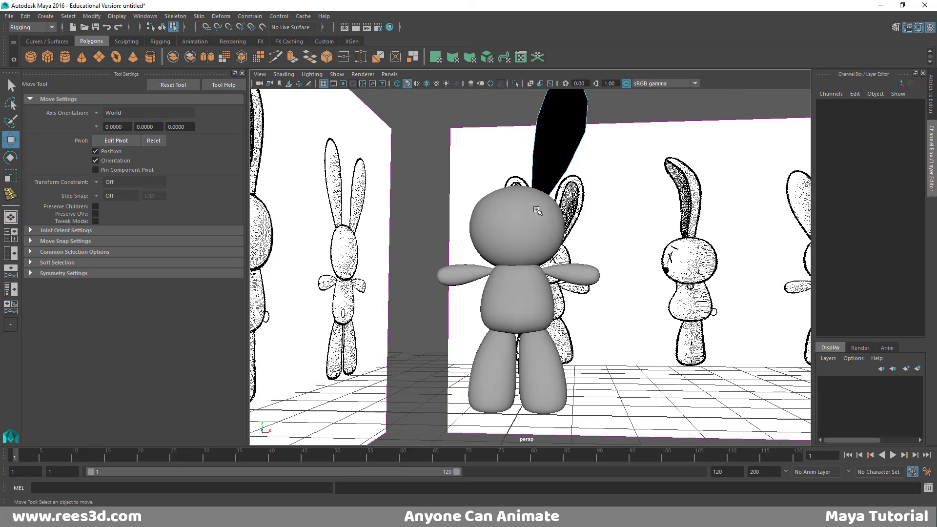
pyautogui.keyDown('alt'); pyautogui.moveTo(535, 209); pyautogui.dragTo(561, 245); pyautogui.keyUp('alt')
pyautogui.click(530, 83)
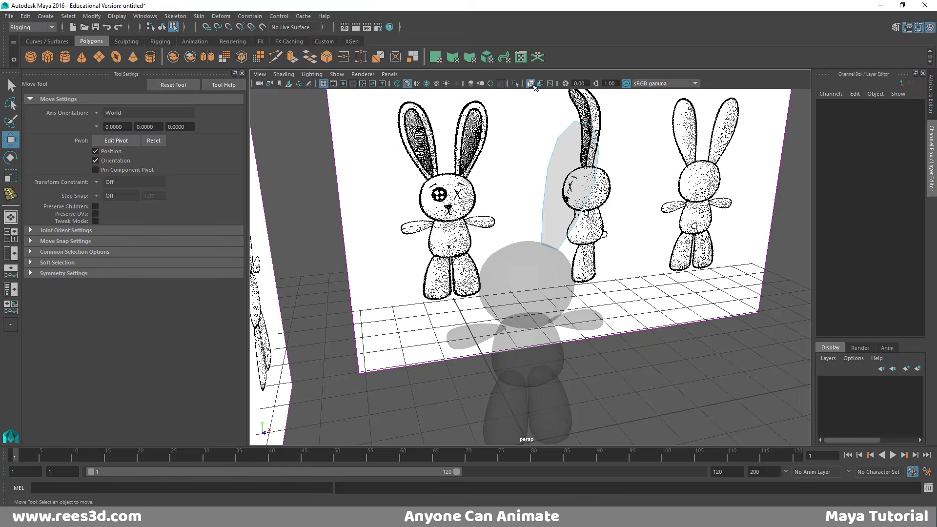
pyautogui.click(530, 83)
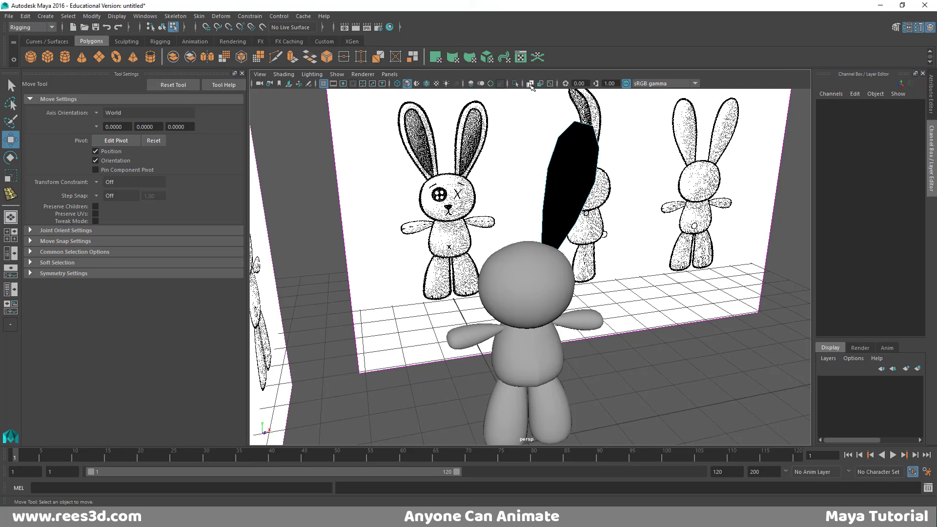
pyautogui.click(428, 84)
# Cut three edges across the ear polygon with Multi-Cut, joining opposite vertices of its outline
pyautogui.moveTo(585, 293)
pyautogui.keyDown('alt'); pyautogui.mouseDown()
pyautogui.moveTo(548, 286)
pyautogui.moveTo(549, 267)
pyautogui.mouseUp(); pyautogui.keyUp('alt')
pyautogui.keyDown('alt'); pyautogui.moveTo(549, 268); pyautogui.dragTo(568, 254, button='right'); pyautogui.keyUp('alt')
pyautogui.keyDown('alt'); pyautogui.moveTo(568, 254); pyautogui.dragTo(576, 329, button='middle'); pyautogui.keyUp('alt')
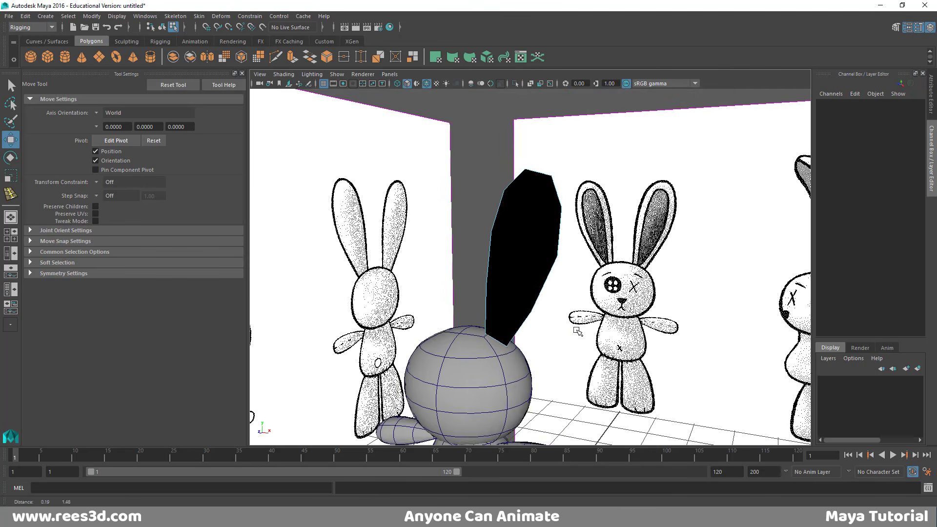
pyautogui.keyDown('alt'); pyautogui.moveTo(578, 331); pyautogui.dragTo(580, 278); pyautogui.keyUp('alt')
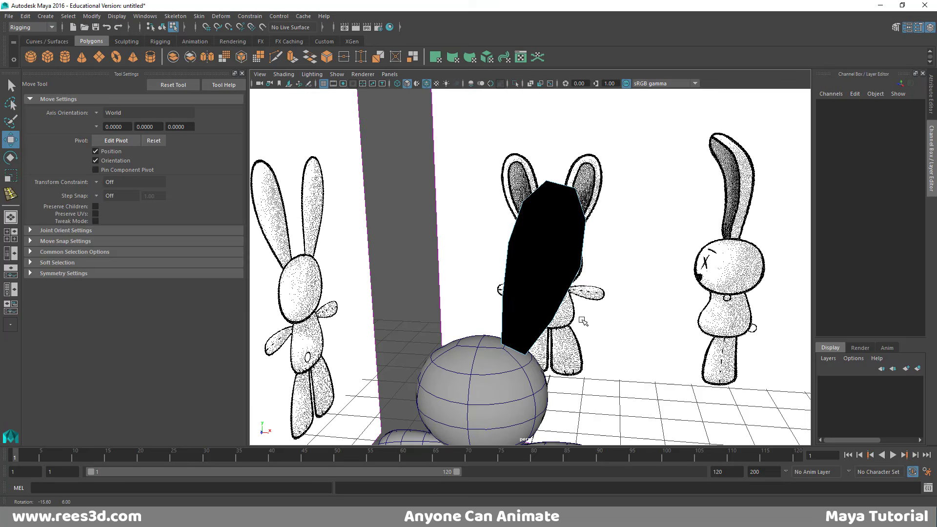
pyautogui.keyDown('shift'); pyautogui.rightClick(559, 223); pyautogui.keyUp('shift')
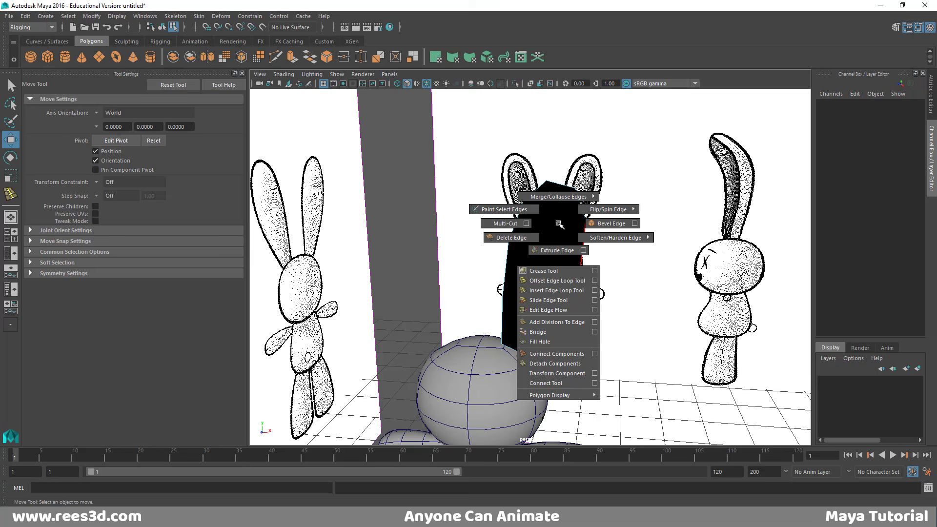
pyautogui.click(505, 223)
pyautogui.click(523, 202)
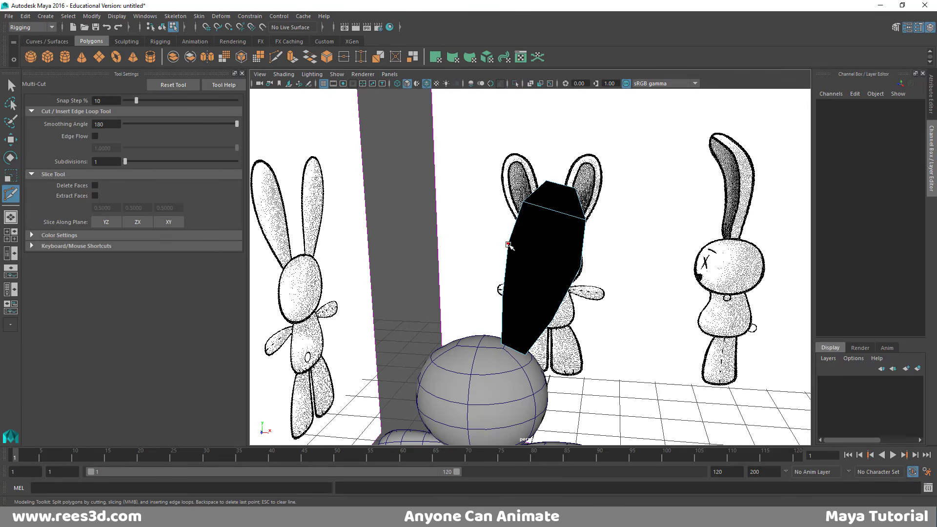
pyautogui.click(578, 270)
pyautogui.rightClick(576, 272)
pyautogui.click(503, 296)
pyautogui.press('w')
# Extrude the ear's four faces together and scale the extrusion inward to 0.55
pyautogui.moveTo(528, 234); pyautogui.dragTo(523, 264, button='right')
pyautogui.moveTo(556, 212); pyautogui.dragTo(555, 253)
pyautogui.keyDown('shift'); pyautogui.click(543, 298); pyautogui.keyUp('shift')
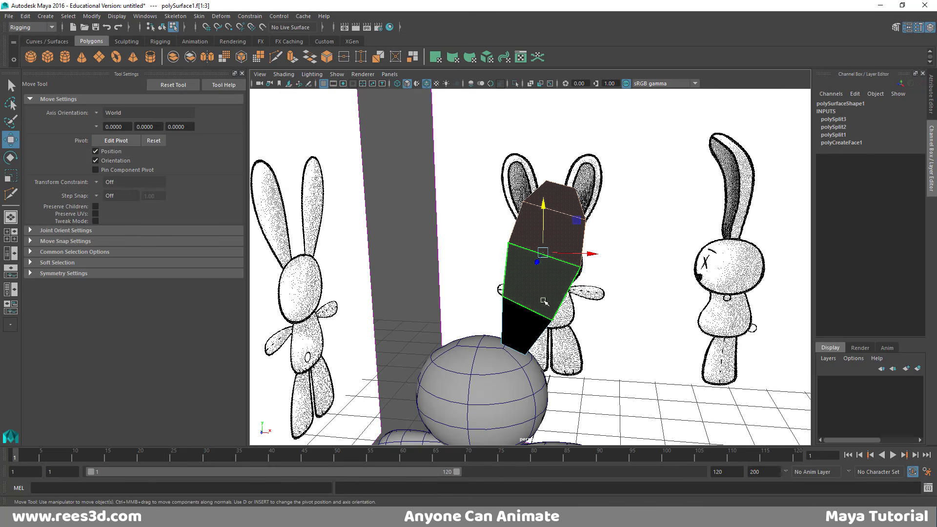
pyautogui.keyDown('shift'); pyautogui.click(525, 324); pyautogui.keyUp('shift')
pyautogui.keyDown('shift'); pyautogui.moveTo(567, 258); pyautogui.dragTo(565, 284, button='right'); pyautogui.keyUp('shift')
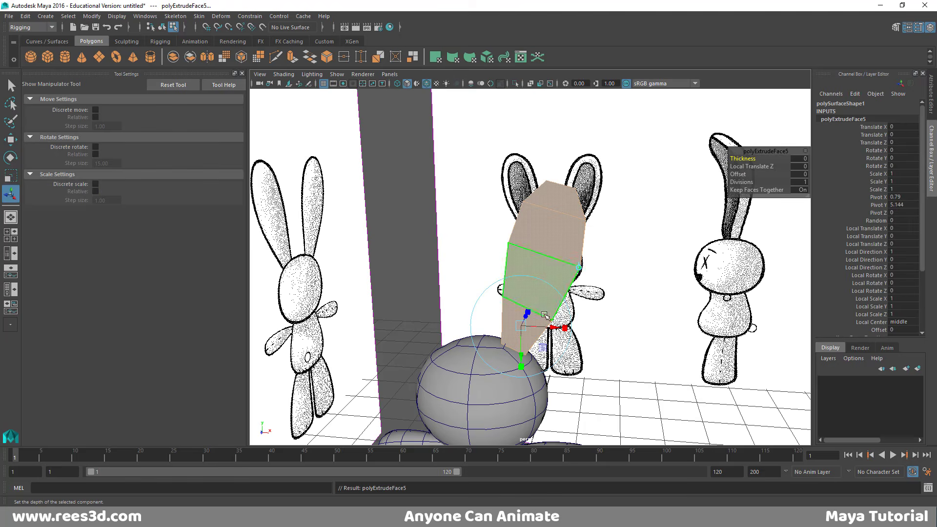
pyautogui.moveTo(523, 325); pyautogui.dragTo(507, 327)
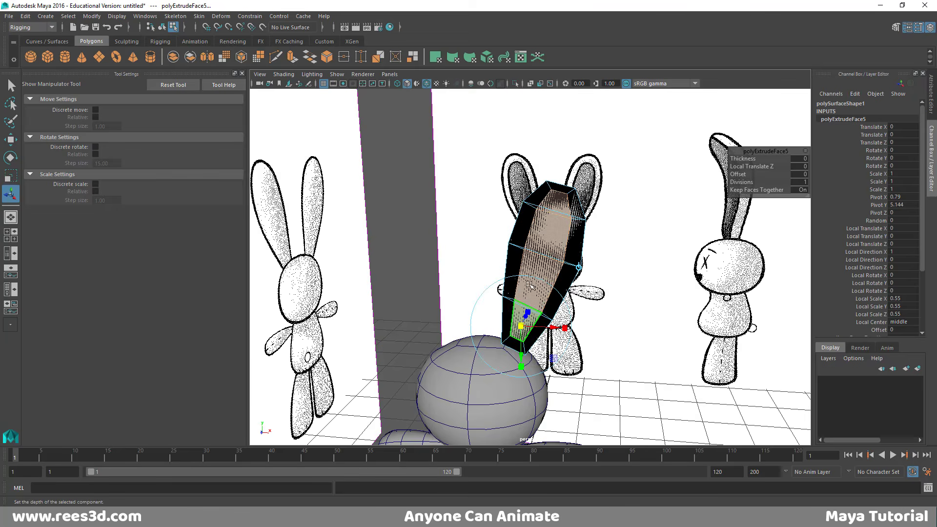
# Move the inset ear faces slightly backward along Z to give the ear depth
pyautogui.keyDown('alt'); pyautogui.moveTo(529, 285); pyautogui.dragTo(521, 342); pyautogui.keyUp('alt')
pyautogui.press('w')
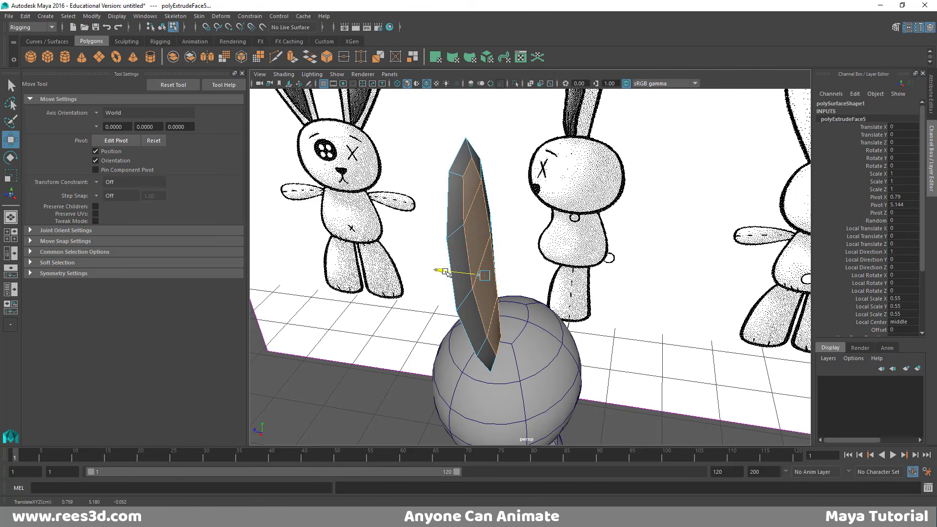
pyautogui.keyDown('alt'); pyautogui.moveTo(440, 268); pyautogui.dragTo(583, 188); pyautogui.keyUp('alt')
# Delete the four flat faces that close the front of the ear, leaving a hollow shell
pyautogui.rightClick(583, 188)
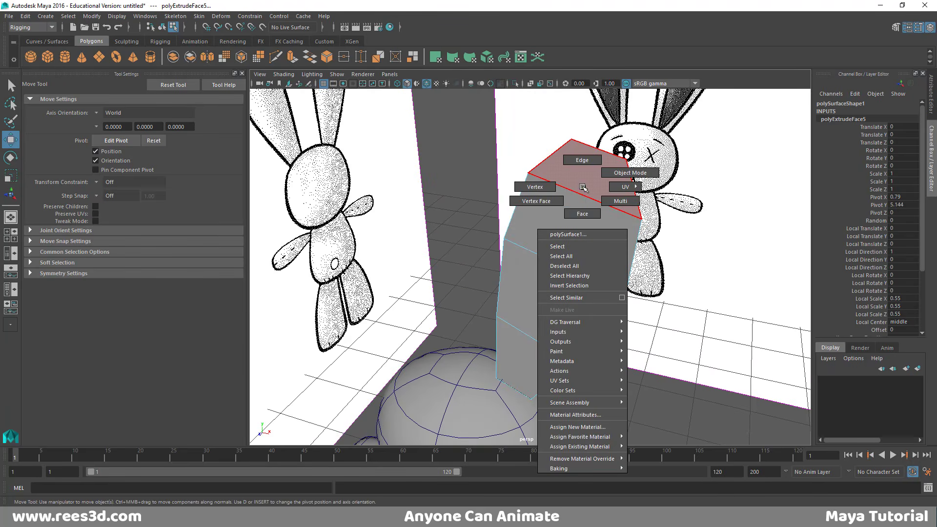
pyautogui.moveTo(587, 209); pyautogui.dragTo(588, 211, button='right')
pyautogui.click(586, 177)
pyautogui.keyDown('shift'); pyautogui.click(582, 223); pyautogui.keyUp('shift')
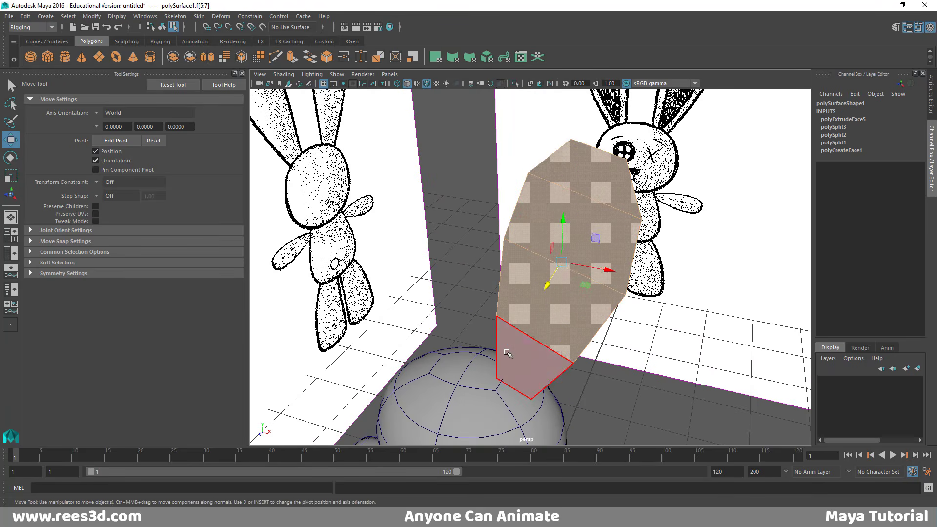
pyautogui.press('Delete')
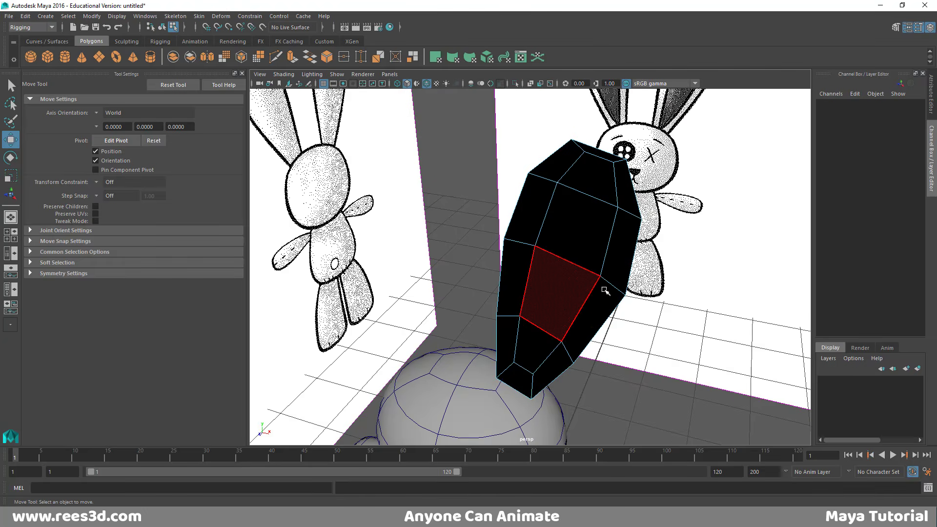
# Extrude all faces of the ear shell with a Local Translate Z of 0.131 to give it thickness
pyautogui.moveTo(605, 291)
pyautogui.keyDown('alt'); pyautogui.mouseDown()
pyautogui.moveTo(493, 266)
pyautogui.moveTo(615, 276)
pyautogui.mouseUp(); pyautogui.keyUp('alt')
pyautogui.moveTo(585, 224); pyautogui.dragTo(568, 284, button='right')
pyautogui.scroll(-2, 552, 273)
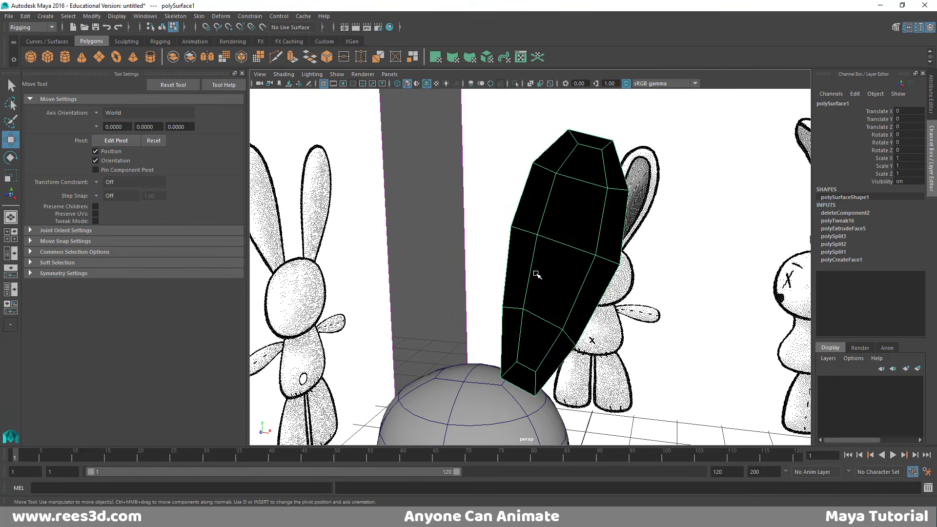
pyautogui.keyDown('alt'); pyautogui.moveTo(537, 275); pyautogui.dragTo(582, 195); pyautogui.keyUp('alt')
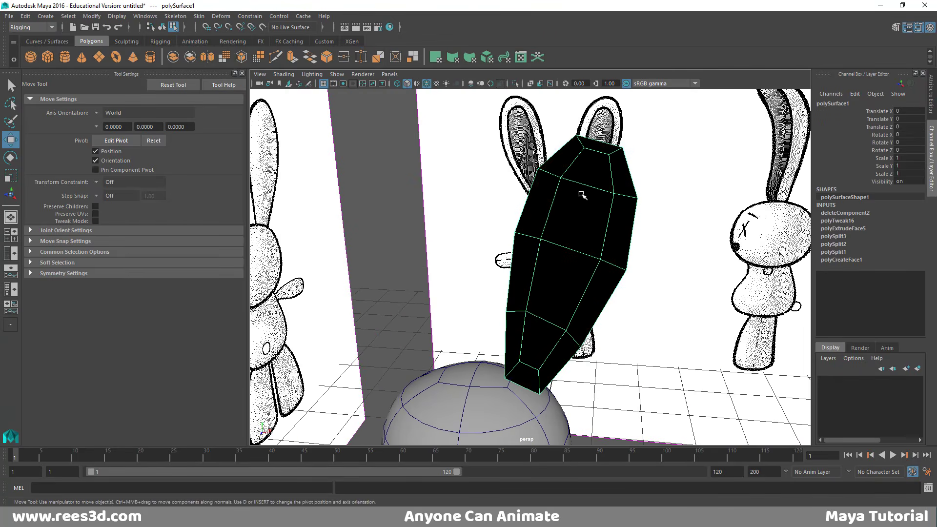
pyautogui.moveTo(583, 196); pyautogui.dragTo(584, 214, button='right')
pyautogui.doubleClick(595, 178)
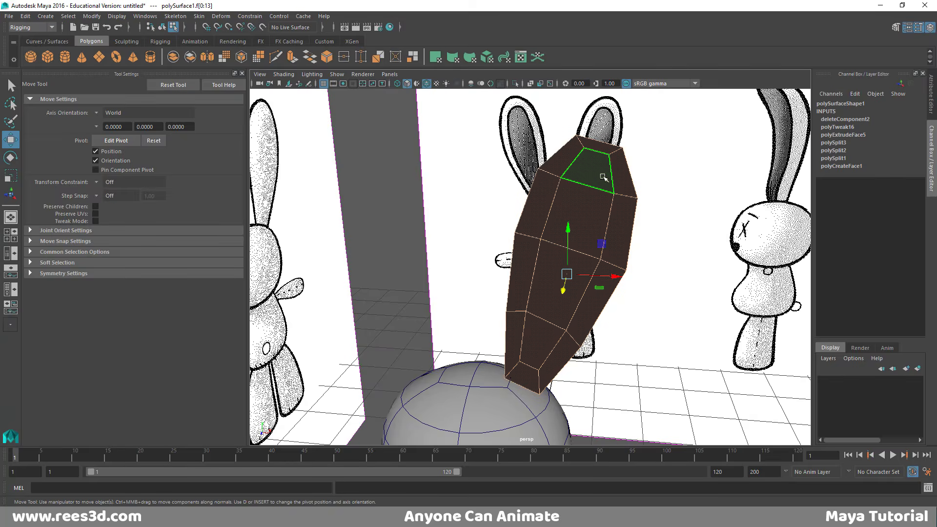
pyautogui.keyDown('shift'); pyautogui.moveTo(603, 177); pyautogui.dragTo(600, 207, button='right'); pyautogui.keyUp('shift')
pyautogui.keyDown('alt'); pyautogui.moveTo(596, 244); pyautogui.dragTo(578, 340); pyautogui.keyUp('alt')
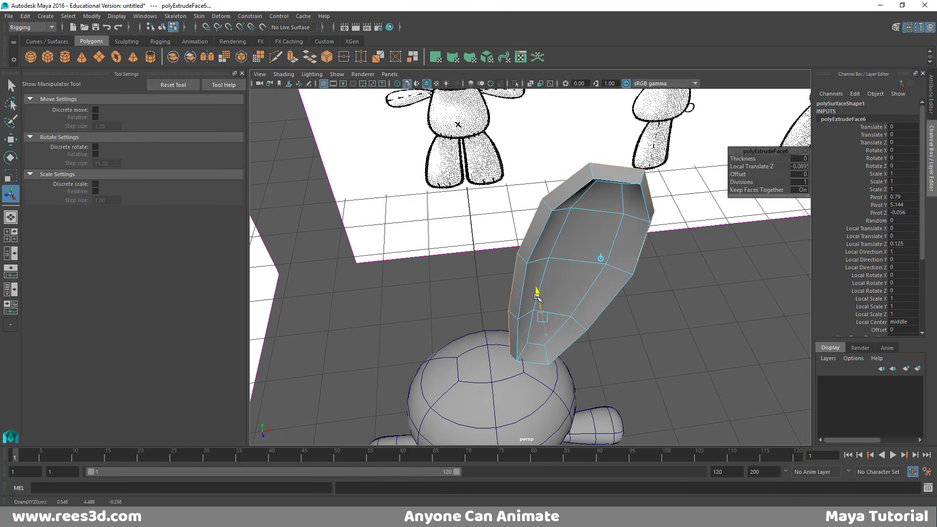
pyautogui.keyDown('alt'); pyautogui.moveTo(537, 295); pyautogui.dragTo(522, 181); pyautogui.keyUp('alt')
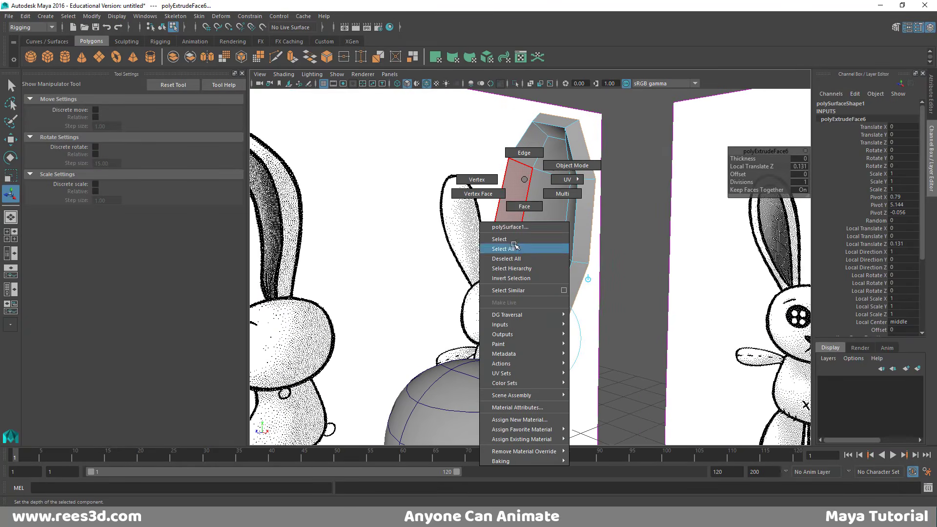
# Return the ear to object mode and examine its thickened shell from the front, back and side
pyautogui.moveTo(515, 245); pyautogui.dragTo(515, 247, button='right')
pyautogui.keyDown('alt'); pyautogui.moveTo(517, 244); pyautogui.dragTo(576, 247); pyautogui.keyUp('alt')
pyautogui.moveTo(578, 223); pyautogui.dragTo(579, 242, button='right')
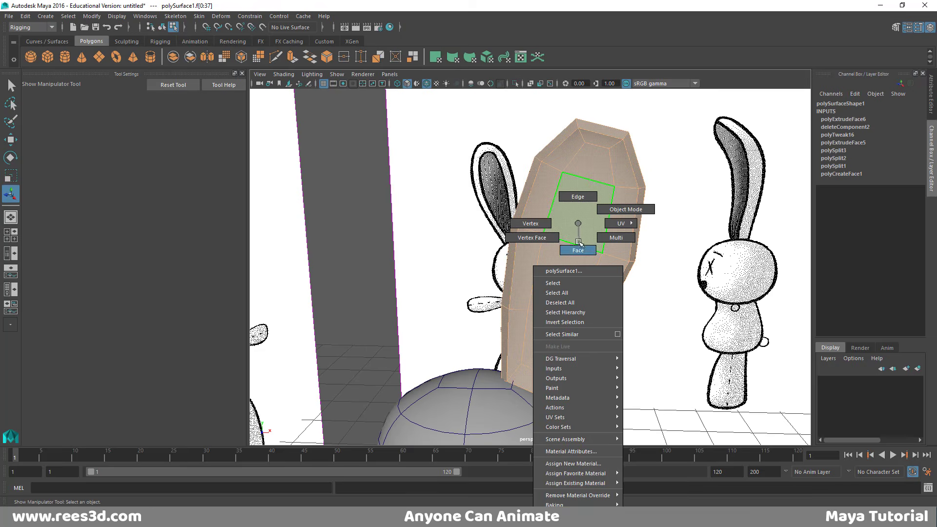
pyautogui.click(573, 284)
pyautogui.keyDown('alt'); pyautogui.moveTo(573, 284); pyautogui.dragTo(589, 252); pyautogui.keyUp('alt')
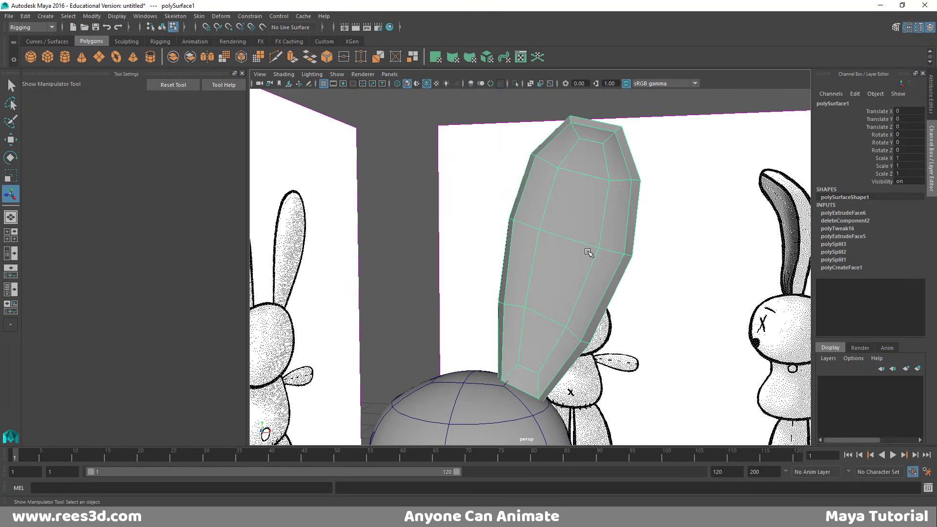
pyautogui.keyDown('alt'); pyautogui.moveTo(384, 239); pyautogui.dragTo(630, 210); pyautogui.keyUp('alt')
pyautogui.keyDown('alt'); pyautogui.moveTo(630, 210); pyautogui.dragTo(703, 217, button='right'); pyautogui.keyUp('alt')
pyautogui.keyDown('alt'); pyautogui.moveTo(595, 220); pyautogui.dragTo(590, 254, button='middle'); pyautogui.keyUp('alt')
pyautogui.keyDown('alt'); pyautogui.moveTo(590, 255); pyautogui.dragTo(553, 193); pyautogui.keyUp('alt')
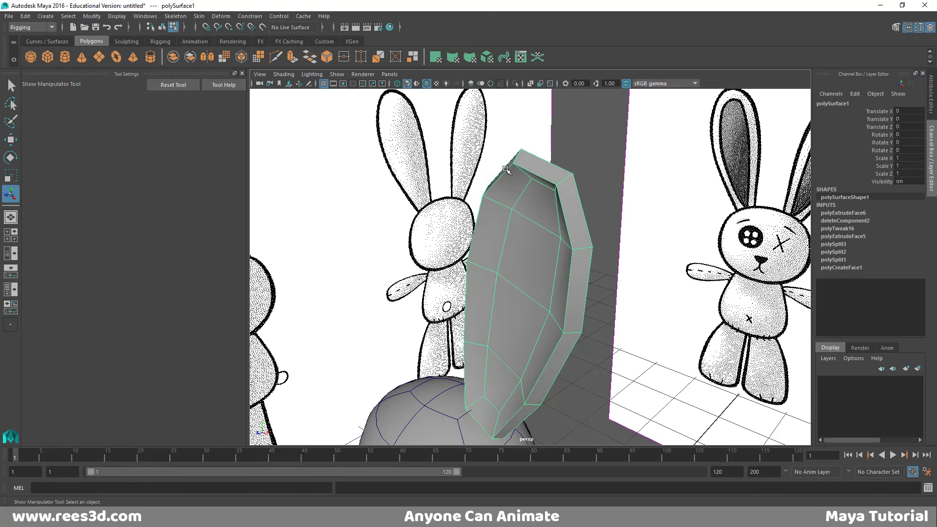
pyautogui.keyDown('alt'); pyautogui.moveTo(556, 259); pyautogui.dragTo(548, 184); pyautogui.keyUp('alt')
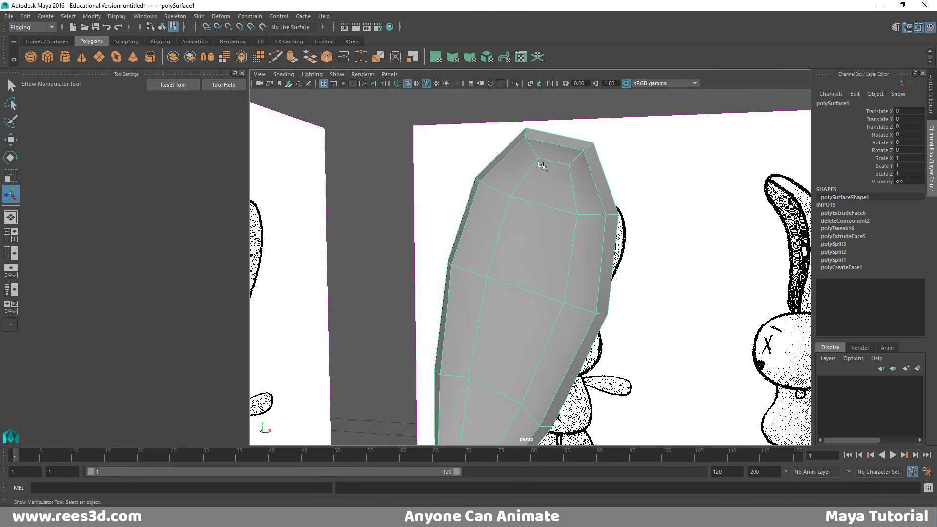
pyautogui.keyDown('alt'); pyautogui.moveTo(565, 320); pyautogui.dragTo(593, 252); pyautogui.keyUp('alt')
pyautogui.scroll(-3, 593, 252)
# Compare the ear's profile with the curved ear of the reference drawing in the side view
pyautogui.press('space')
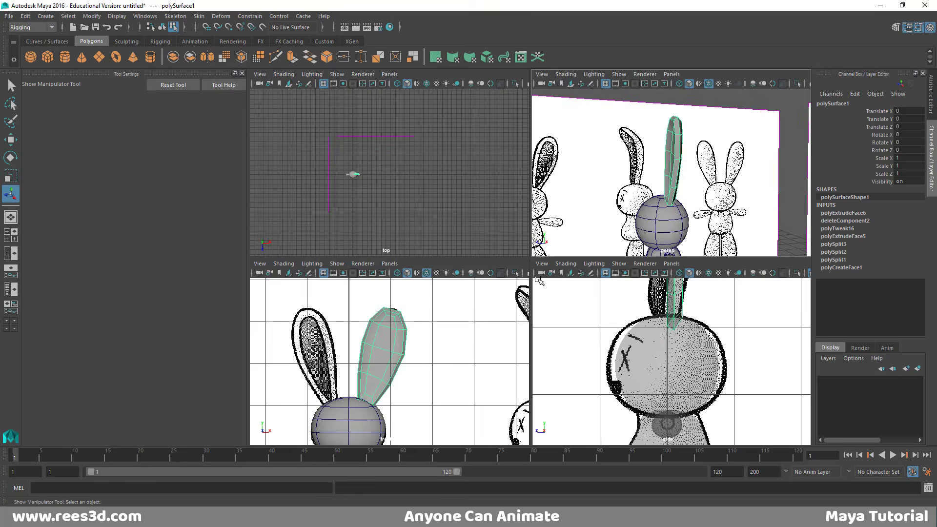
pyautogui.press('space')
pyautogui.keyDown('alt'); pyautogui.moveTo(600, 126); pyautogui.dragTo(652, 423, button='middle'); pyautogui.keyUp('alt')
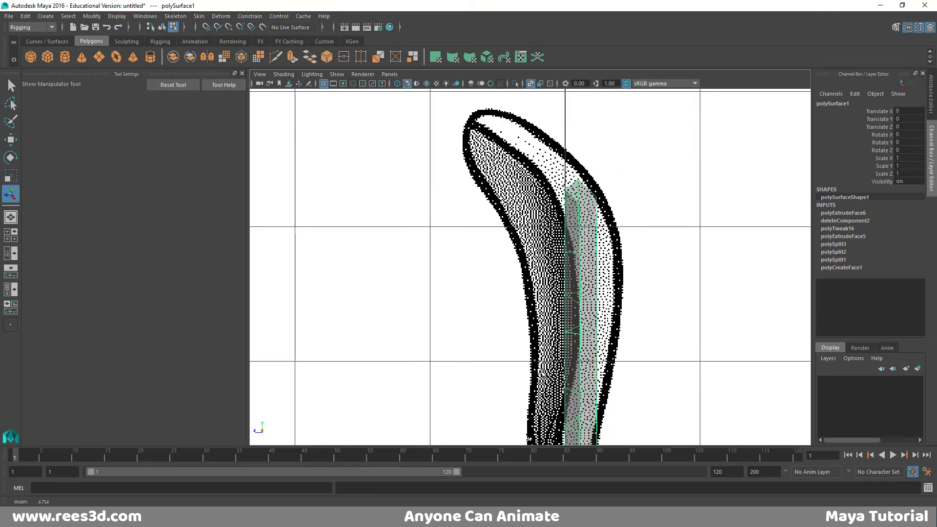
pyautogui.keyDown('alt'); pyautogui.moveTo(651, 424); pyautogui.dragTo(610, 365, button='right'); pyautogui.keyUp('alt')
pyautogui.keyDown('alt'); pyautogui.moveTo(611, 365); pyautogui.dragTo(605, 340, button='middle'); pyautogui.keyUp('alt')
pyautogui.keyDown('alt'); pyautogui.moveTo(605, 340); pyautogui.dragTo(677, 355, button='right'); pyautogui.keyUp('alt')
pyautogui.keyDown('alt'); pyautogui.moveTo(676, 362); pyautogui.dragTo(688, 380, button='middle'); pyautogui.keyUp('alt')
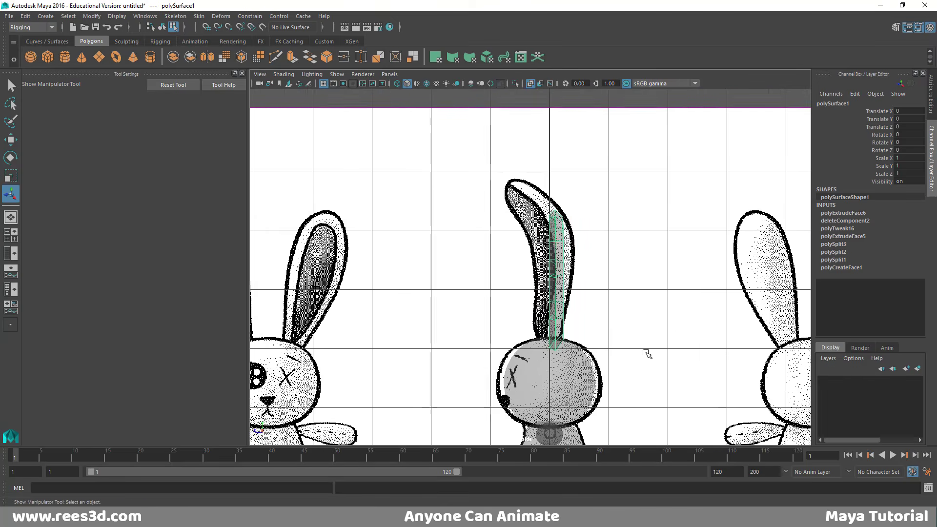
pyautogui.keyDown('alt'); pyautogui.moveTo(644, 351); pyautogui.dragTo(587, 336, button='right'); pyautogui.keyUp('alt')
pyautogui.keyDown('alt'); pyautogui.moveTo(588, 337); pyautogui.dragTo(590, 336, button='middle'); pyautogui.keyUp('alt')
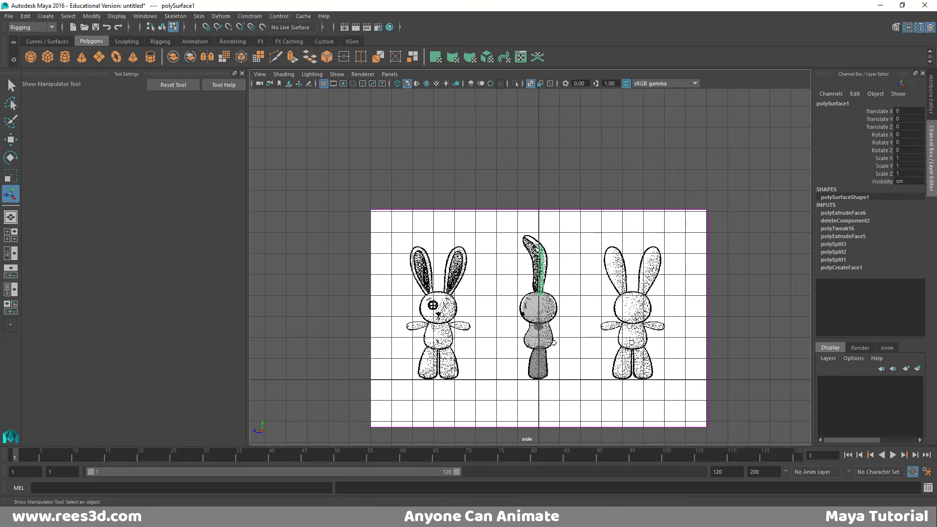
pyautogui.keyDown('alt'); pyautogui.moveTo(474, 329); pyautogui.dragTo(707, 350, button='right'); pyautogui.keyUp('alt')
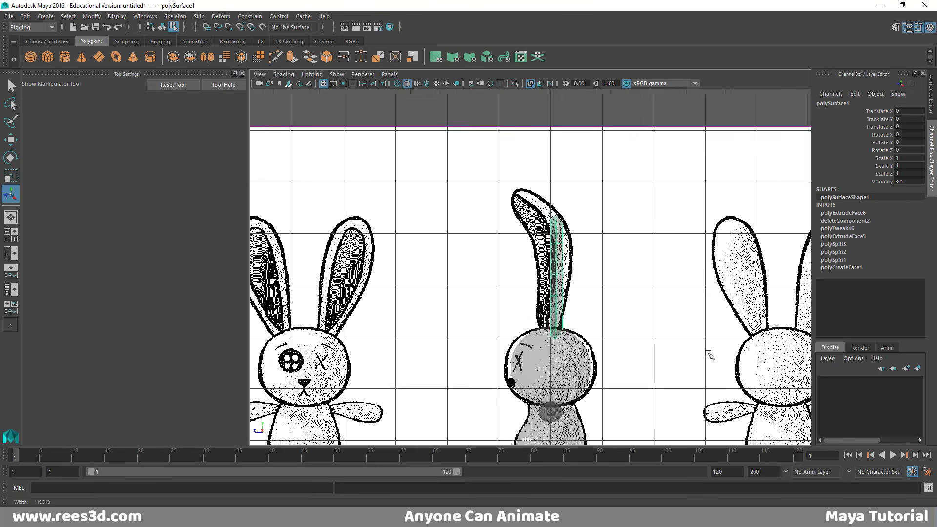
pyautogui.keyDown('alt'); pyautogui.moveTo(542, 313); pyautogui.dragTo(630, 320, button='right'); pyautogui.keyUp('alt')
pyautogui.keyDown('alt'); pyautogui.moveTo(630, 320); pyautogui.dragTo(564, 317, button='middle'); pyautogui.keyUp('alt')
pyautogui.press('space')
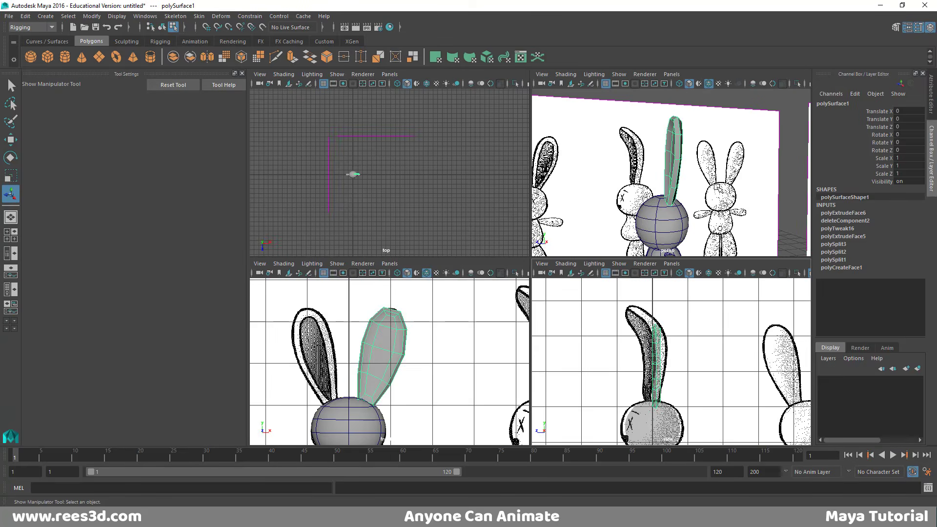
# Select the vertices of the ear's upper part in the front view and move them forward along Z in the side view
pyautogui.press('space')
pyautogui.keyDown('alt'); pyautogui.moveTo(503, 266); pyautogui.dragTo(539, 254, button='right'); pyautogui.keyUp('alt')
pyautogui.keyDown('alt'); pyautogui.moveTo(512, 171); pyautogui.dragTo(517, 199, button='middle'); pyautogui.keyUp('alt')
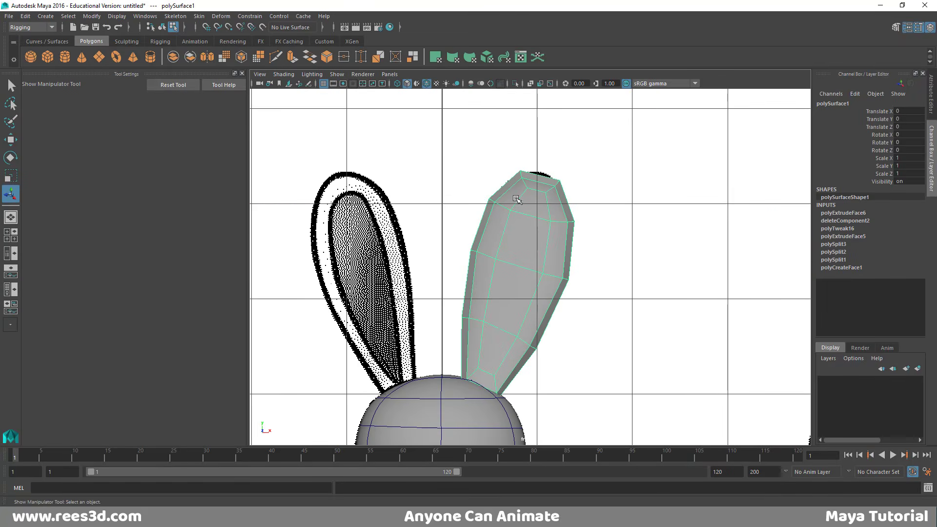
pyautogui.rightClick(535, 180)
pyautogui.moveTo(538, 183); pyautogui.dragTo(482, 181, button='right')
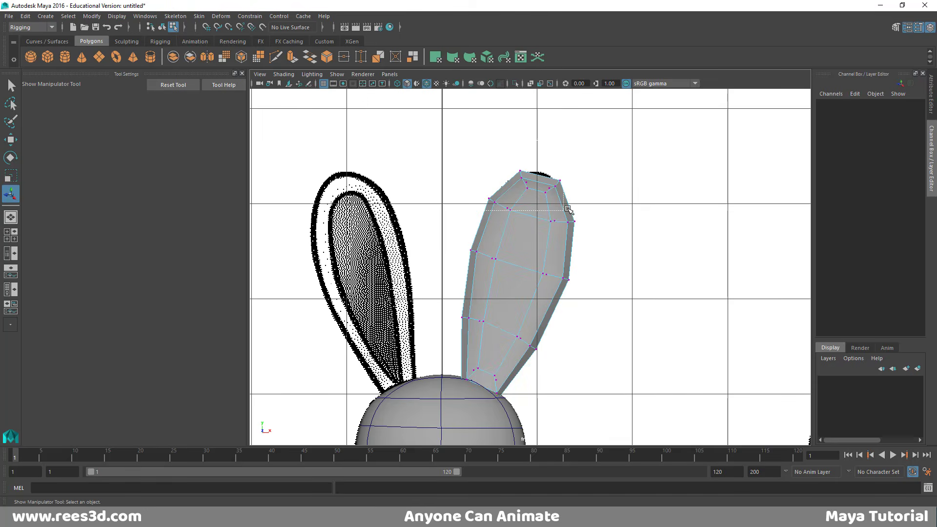
pyautogui.moveTo(600, 234); pyautogui.dragTo(602, 234)
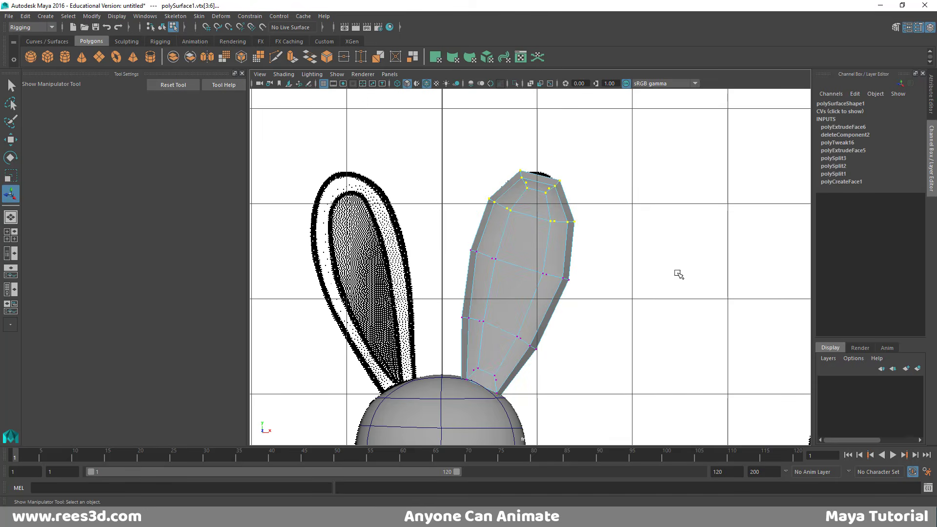
pyautogui.press('space')
pyautogui.press('space')
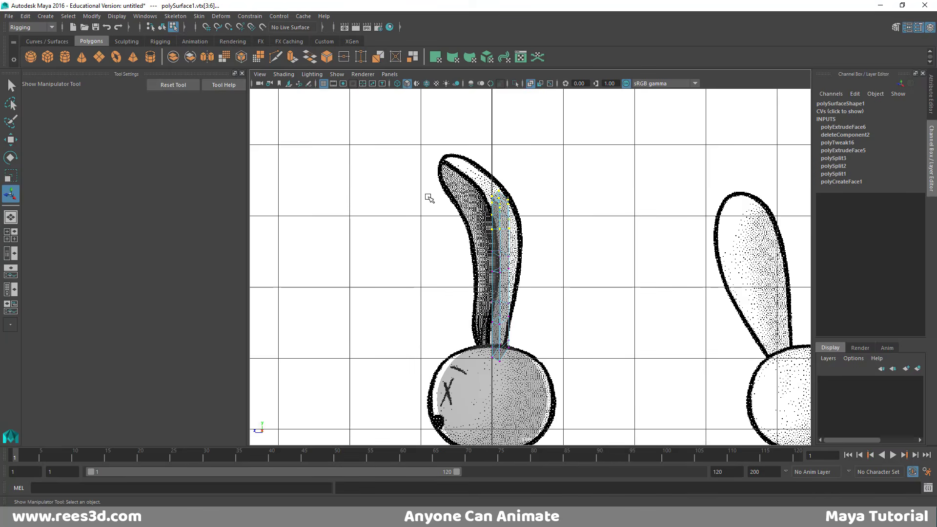
pyautogui.press('e')
pyautogui.keyDown('alt'); pyautogui.moveTo(528, 239); pyautogui.dragTo(669, 242, button='right'); pyautogui.keyUp('alt')
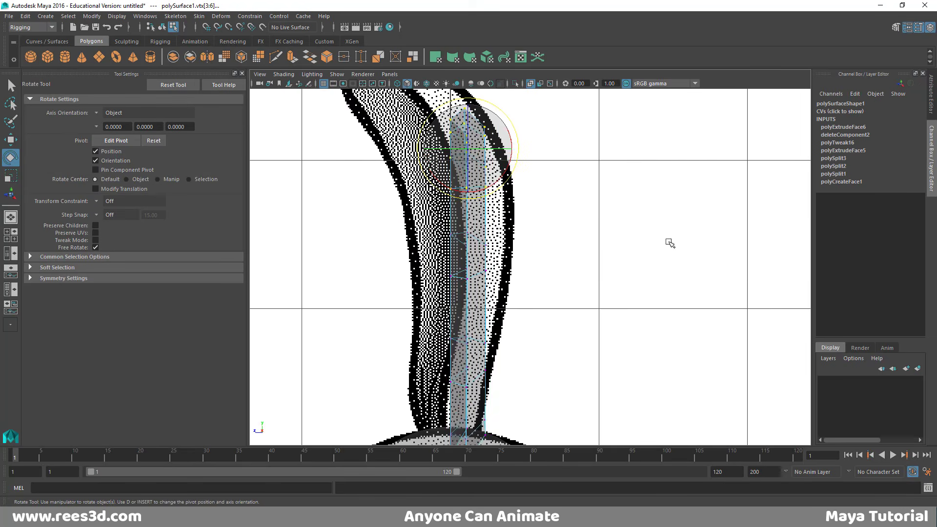
pyautogui.keyDown('alt'); pyautogui.moveTo(484, 169); pyautogui.dragTo(545, 226, button='middle'); pyautogui.keyUp('alt')
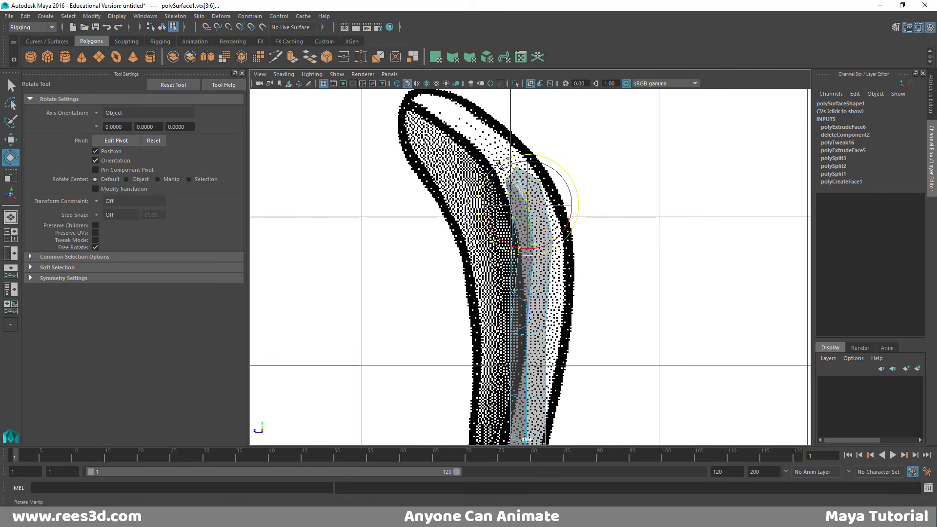
pyautogui.press('w')
pyautogui.moveTo(526, 205); pyautogui.dragTo(508, 204)
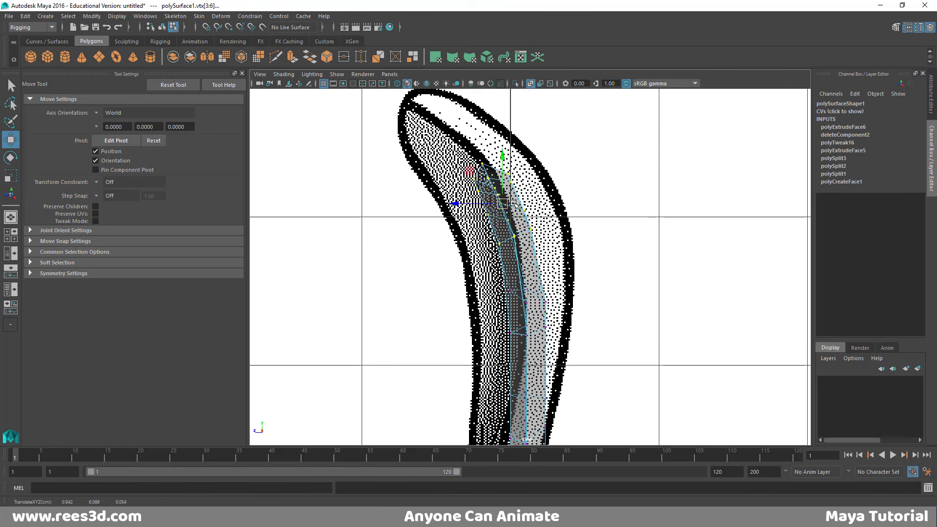
# Rotate the ear's upper vertices slightly in the perspective view
pyautogui.press('space')
pyautogui.press('space')
pyautogui.keyDown('alt'); pyautogui.moveTo(600, 177); pyautogui.dragTo(373, 233); pyautogui.keyUp('alt')
pyautogui.press('e')
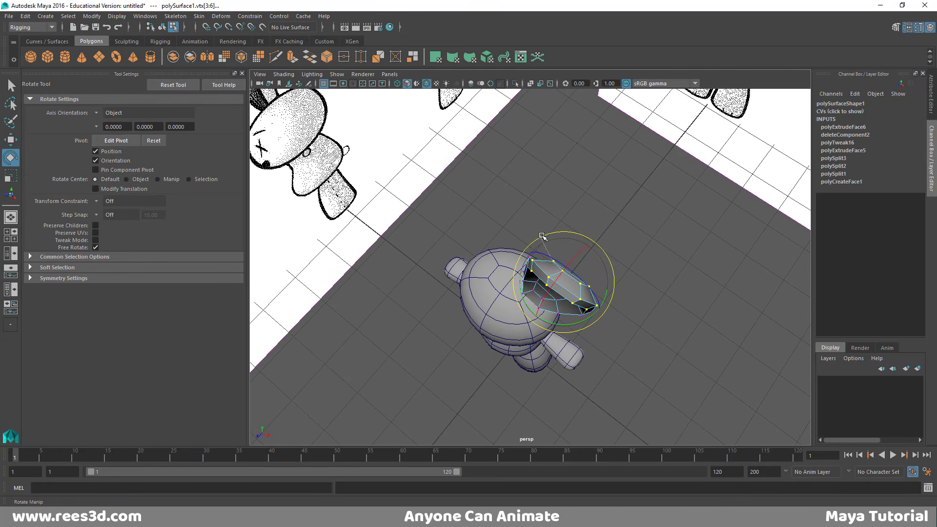
pyautogui.moveTo(544, 235); pyautogui.dragTo(548, 233)
# Select only the vertices at the ear's tip and rotate them to bend the tip forward
pyautogui.keyDown('alt'); pyautogui.moveTo(549, 233); pyautogui.dragTo(644, 194); pyautogui.keyUp('alt')
pyautogui.scroll(4, 644, 194)
pyautogui.keyDown('alt'); pyautogui.moveTo(644, 195); pyautogui.dragTo(593, 322, button='middle'); pyautogui.keyUp('alt')
pyautogui.keyDown('alt'); pyautogui.moveTo(593, 323); pyautogui.dragTo(539, 251); pyautogui.keyUp('alt')
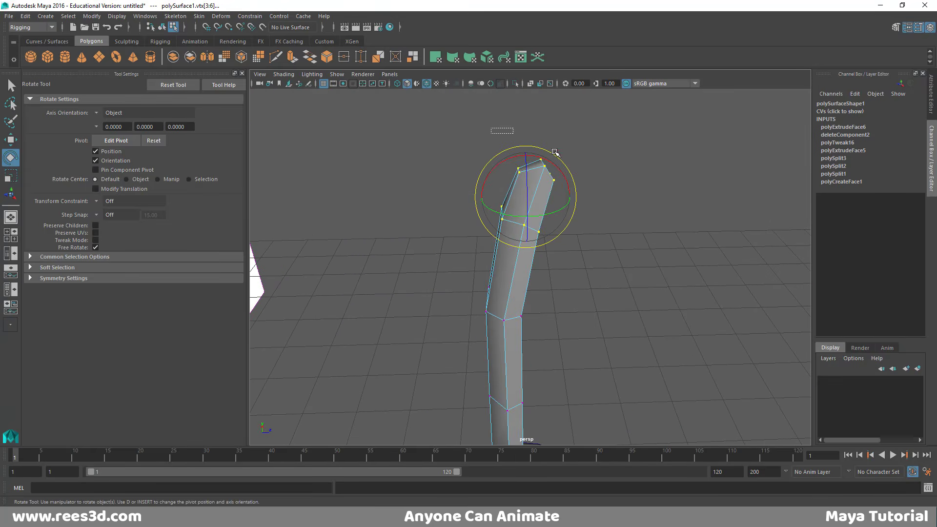
pyautogui.keyDown('alt'); pyautogui.moveTo(598, 210); pyautogui.dragTo(571, 207); pyautogui.keyUp('alt')
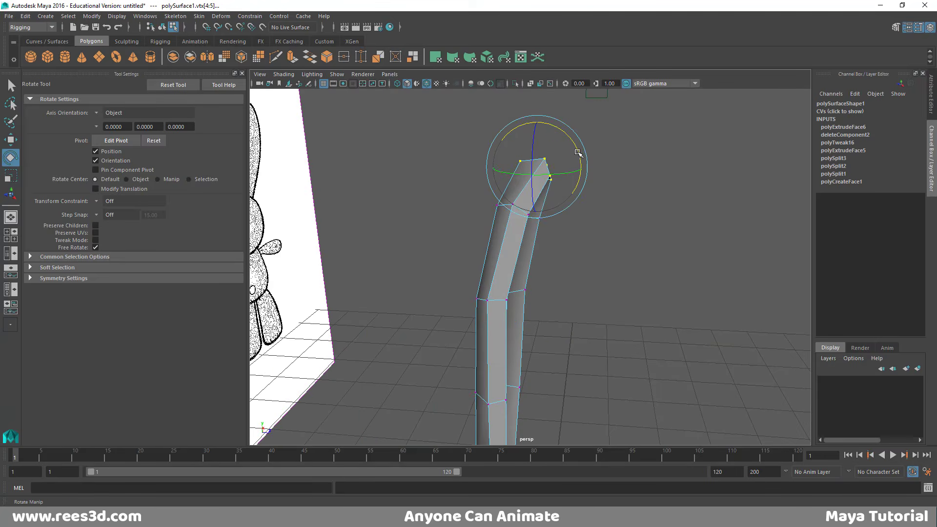
pyautogui.keyDown('alt'); pyautogui.moveTo(588, 174); pyautogui.dragTo(567, 322); pyautogui.keyUp('alt')
pyautogui.press('w')
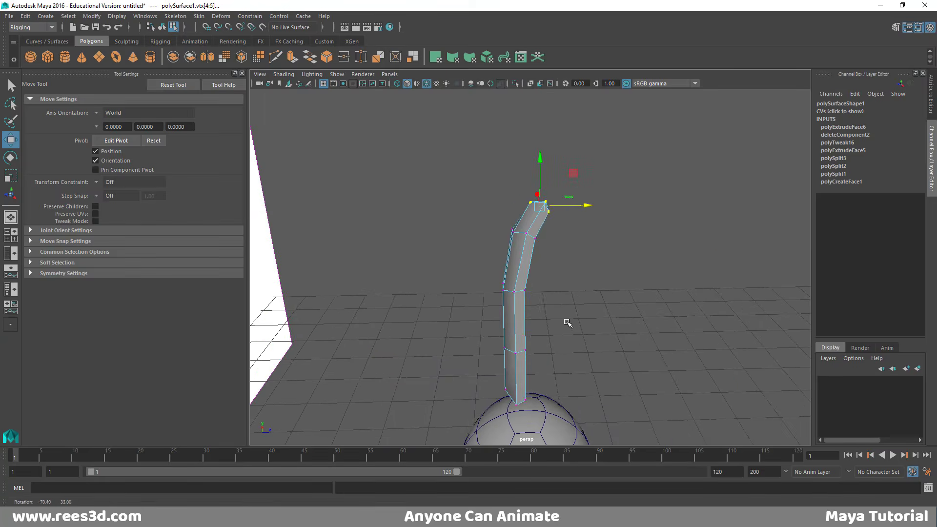
# Shift the ear's lower vertex row slightly backward along Z and select the row above the middle to refine the curve
pyautogui.keyDown('alt'); pyautogui.moveTo(566, 323); pyautogui.dragTo(566, 281, button='middle'); pyautogui.keyUp('alt')
pyautogui.keyDown('alt'); pyautogui.moveTo(566, 282); pyautogui.dragTo(481, 263); pyautogui.keyUp('alt')
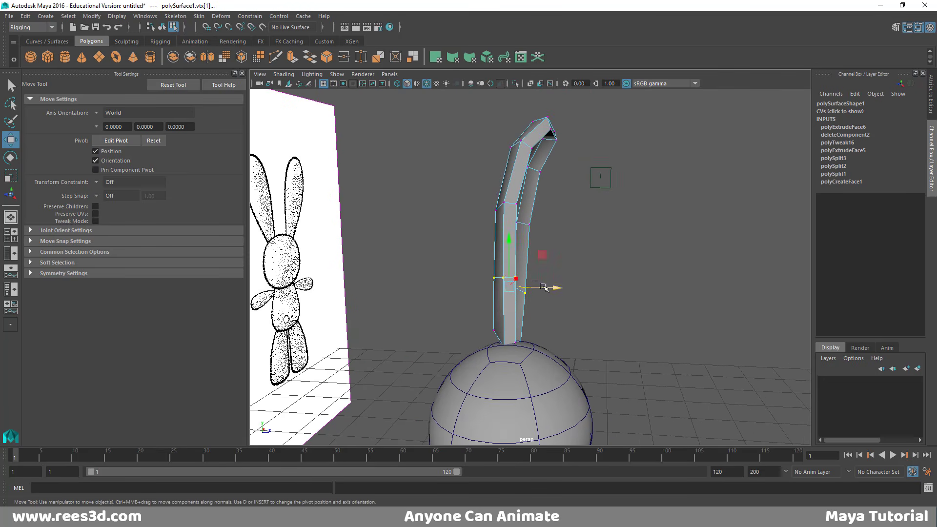
pyautogui.moveTo(543, 286); pyautogui.dragTo(534, 287)
pyautogui.moveTo(478, 193); pyautogui.dragTo(552, 215)
pyautogui.keyDown('alt'); pyautogui.moveTo(575, 246); pyautogui.dragTo(508, 237); pyautogui.keyUp('alt')
# Preview the bent ear smoothed in object mode and inspect where its unsmoothed base meets the head
pyautogui.moveTo(534, 224); pyautogui.dragTo(539, 250, button='right')
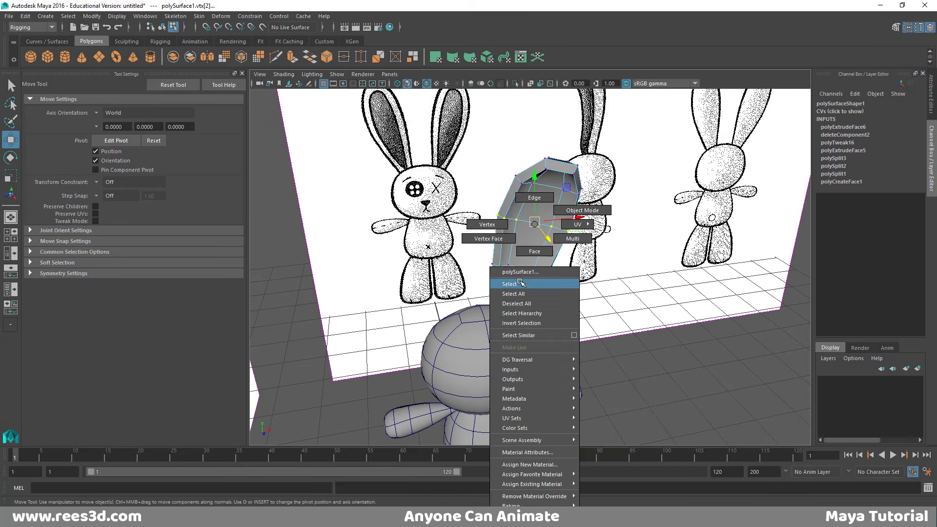
pyautogui.moveTo(520, 283); pyautogui.dragTo(520, 283, button='right')
pyautogui.keyDown('alt'); pyautogui.moveTo(520, 283); pyautogui.dragTo(528, 323); pyautogui.keyUp('alt')
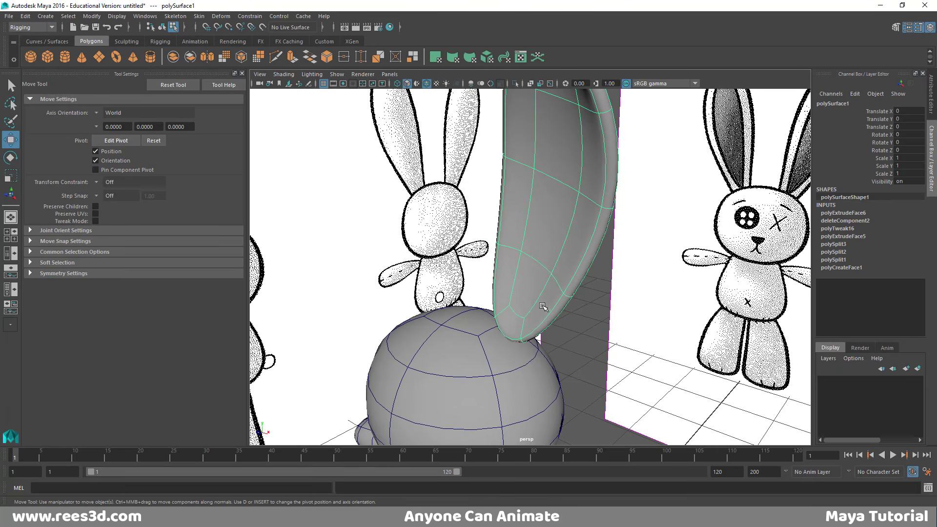
pyautogui.press('1')
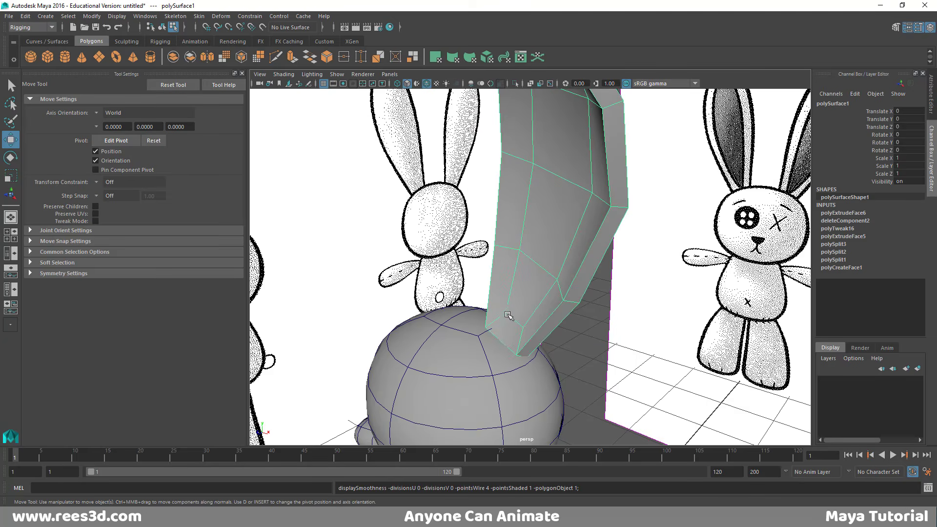
pyautogui.keyDown('alt'); pyautogui.moveTo(511, 341); pyautogui.dragTo(533, 296); pyautogui.keyUp('alt')
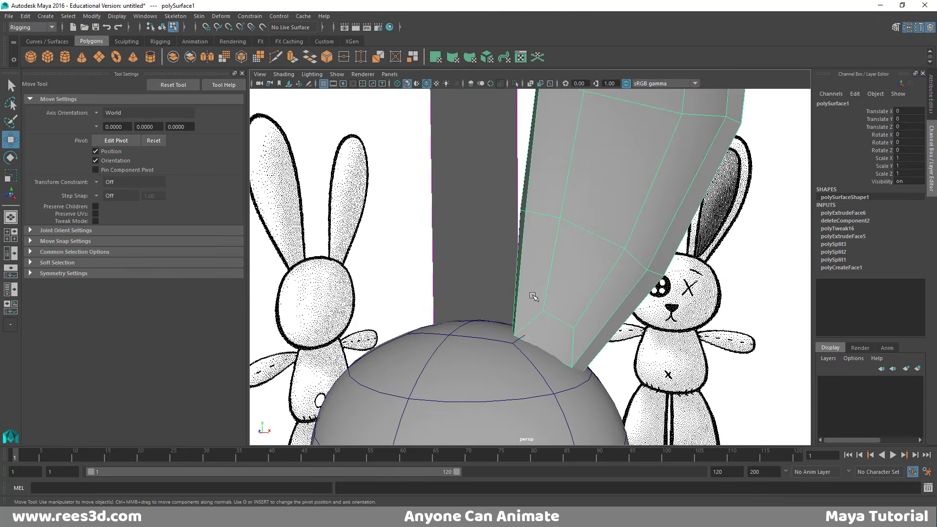
# Select the ear's bottom face in wireframe and extrude it into the head with a Local Translate Z of 0.248
pyautogui.press('4')
pyautogui.keyDown('alt'); pyautogui.moveTo(572, 337); pyautogui.dragTo(582, 345); pyautogui.keyUp('alt')
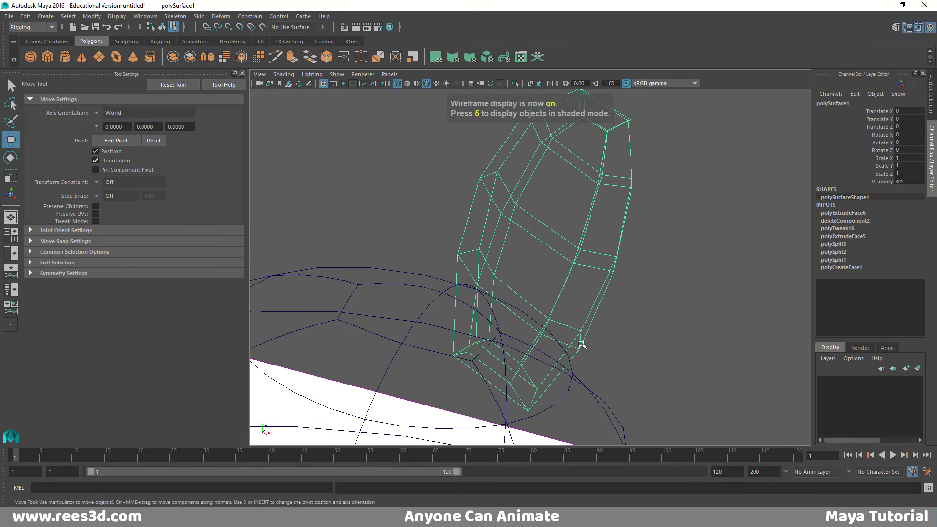
pyautogui.moveTo(606, 229); pyautogui.dragTo(607, 253, button='right')
pyautogui.click(584, 299)
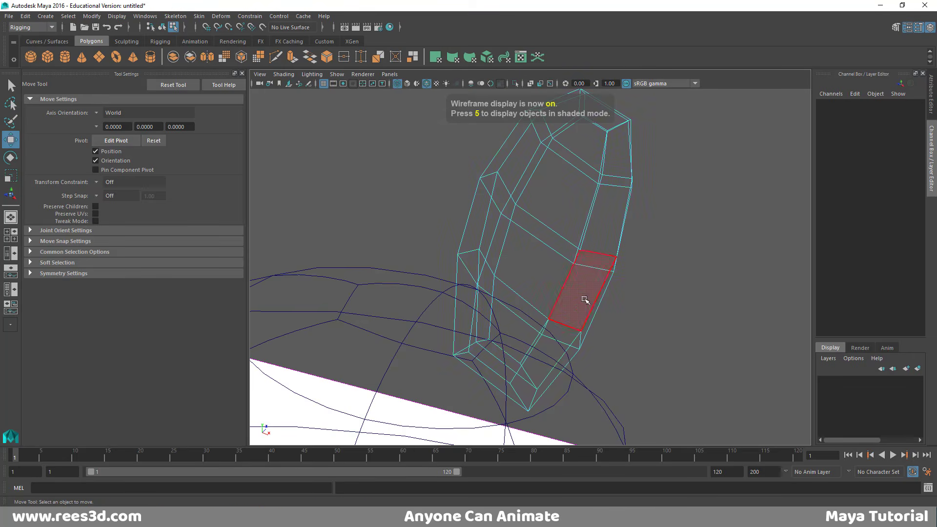
pyautogui.click(490, 369)
pyautogui.keyDown('alt'); pyautogui.moveTo(581, 356); pyautogui.dragTo(565, 246); pyautogui.keyUp('alt')
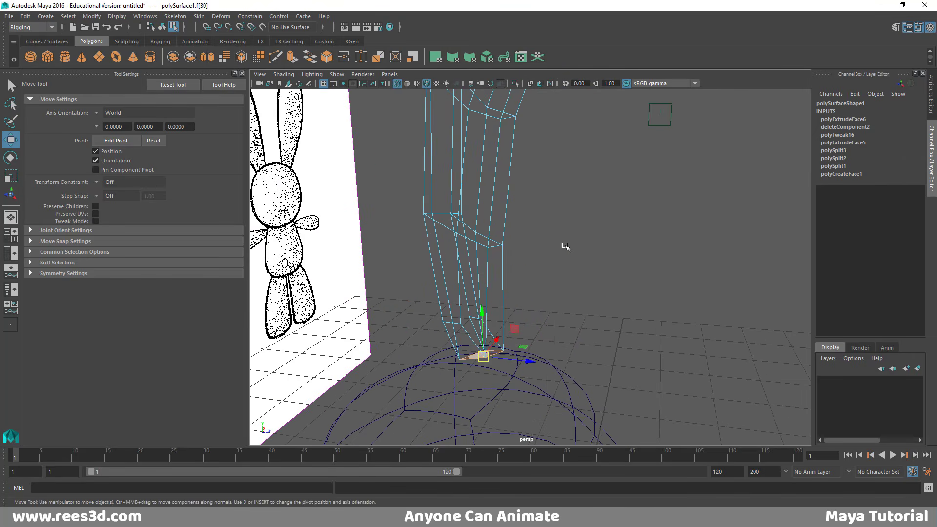
pyautogui.keyDown('shift'); pyautogui.moveTo(565, 247); pyautogui.dragTo(570, 268, button='right'); pyautogui.keyUp('shift')
pyautogui.moveTo(489, 374); pyautogui.dragTo(493, 408)
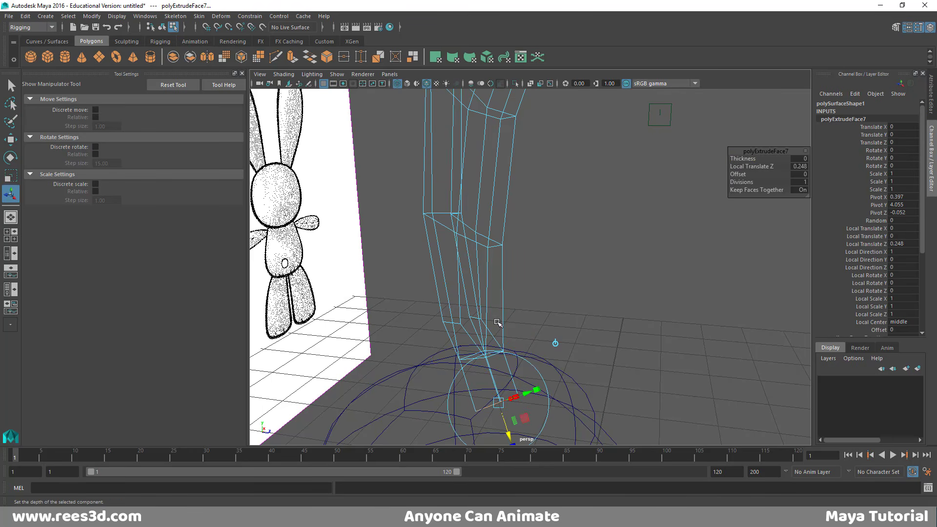
# Scale the extruded bottom face of the ear down to 0.818
pyautogui.moveTo(495, 299); pyautogui.dragTo(494, 266, button='right')
pyautogui.press('r')
pyautogui.moveTo(499, 405); pyautogui.dragTo(492, 410)
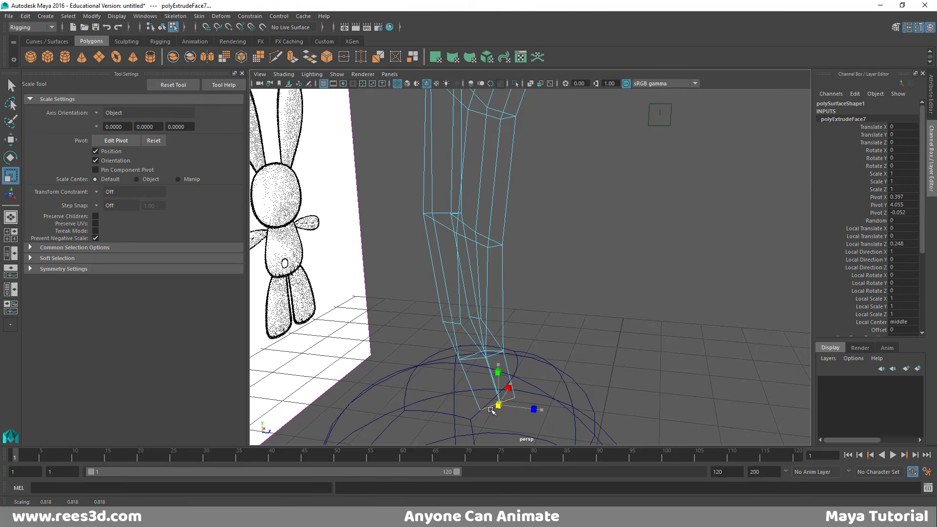
# Return the ear to object mode in shaded, smoothed display
pyautogui.moveTo(498, 276)
pyautogui.mouseDown(button='right')
pyautogui.moveTo(496, 305)
pyautogui.moveTo(497, 294)
pyautogui.mouseUp(button='right')
pyautogui.click(637, 286)
pyautogui.moveTo(637, 285)
pyautogui.keyDown('alt'); pyautogui.mouseDown()
pyautogui.moveTo(494, 281)
pyautogui.moveTo(436, 312)
pyautogui.moveTo(527, 254)
pyautogui.mouseUp(); pyautogui.keyUp('alt')
pyautogui.press('5')
pyautogui.moveTo(539, 224); pyautogui.dragTo(538, 277, button='right')
pyautogui.keyDown('alt'); pyautogui.moveTo(538, 277); pyautogui.dragTo(660, 255); pyautogui.keyUp('alt')
# Mirror the ear to the other side of the head with Duplicate Special, as one copy with an X scale of -1
pyautogui.press('w')
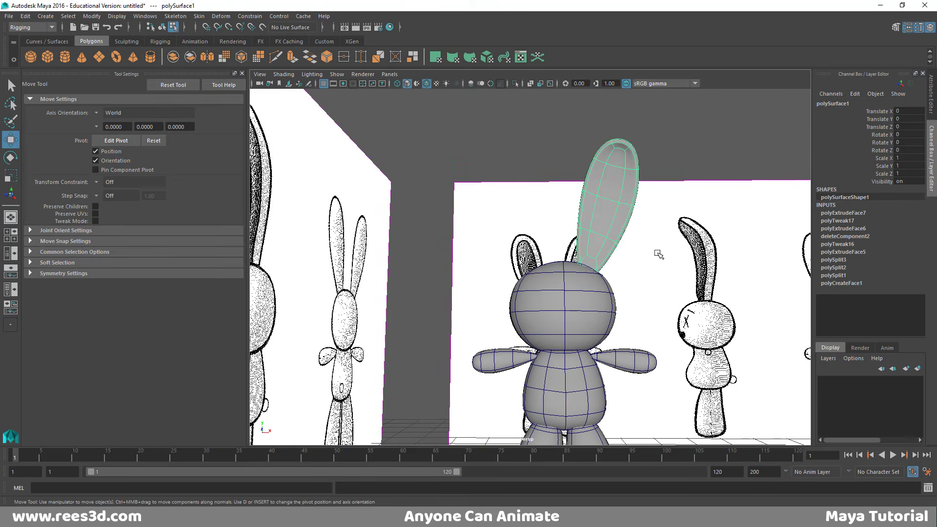
pyautogui.keyDown('alt'); pyautogui.moveTo(635, 285); pyautogui.dragTo(608, 327); pyautogui.keyUp('alt')
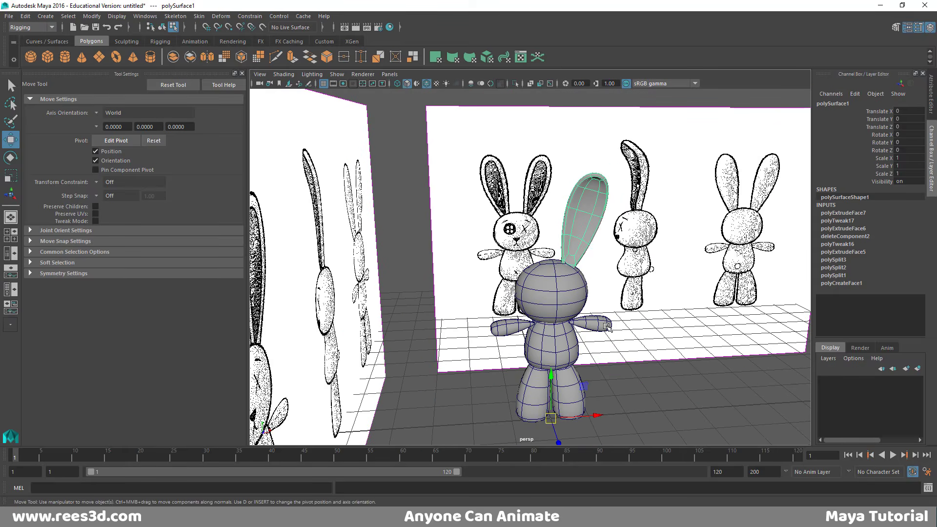
pyautogui.keyDown('alt'); pyautogui.moveTo(594, 217); pyautogui.dragTo(603, 277); pyautogui.keyUp('alt')
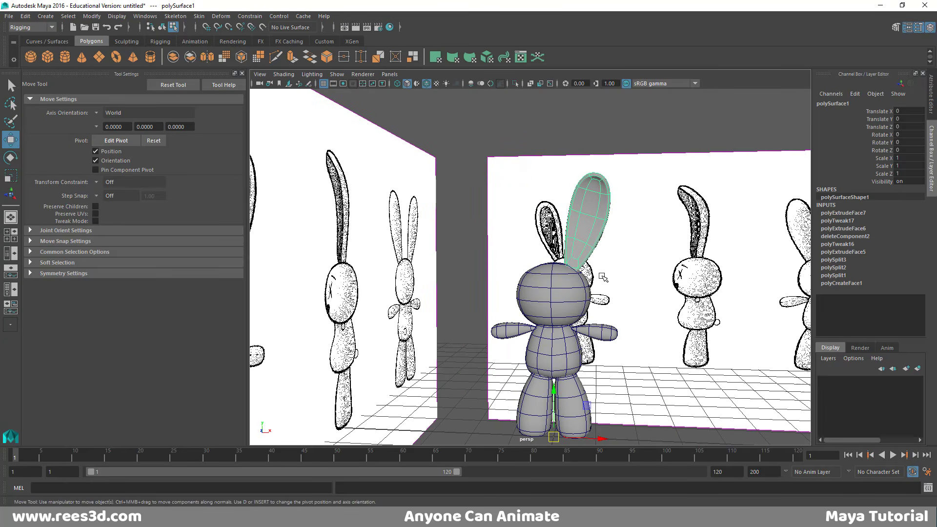
pyautogui.click(25, 17)
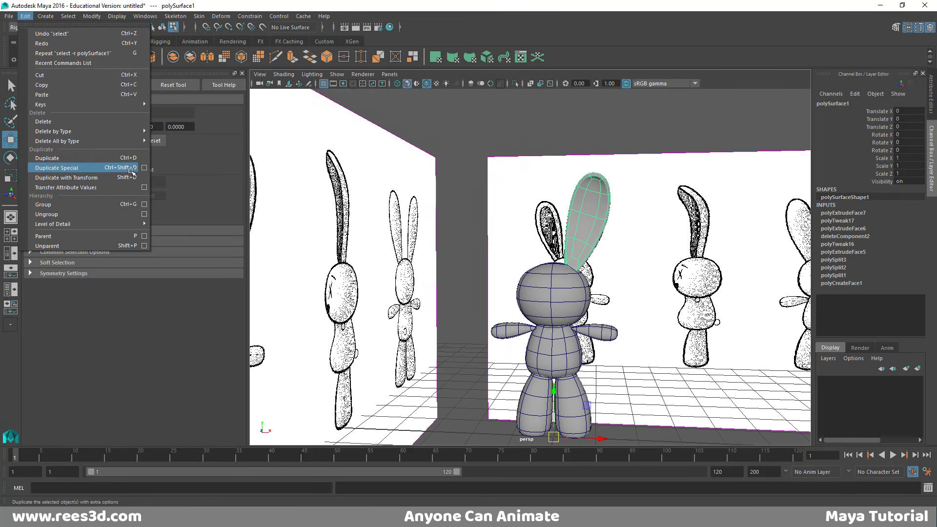
pyautogui.click(145, 167)
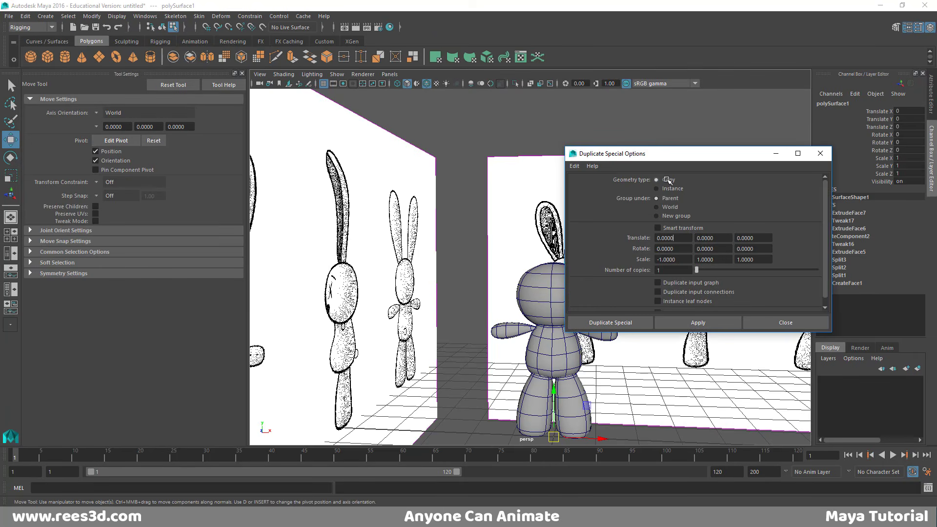
pyautogui.click(634, 323)
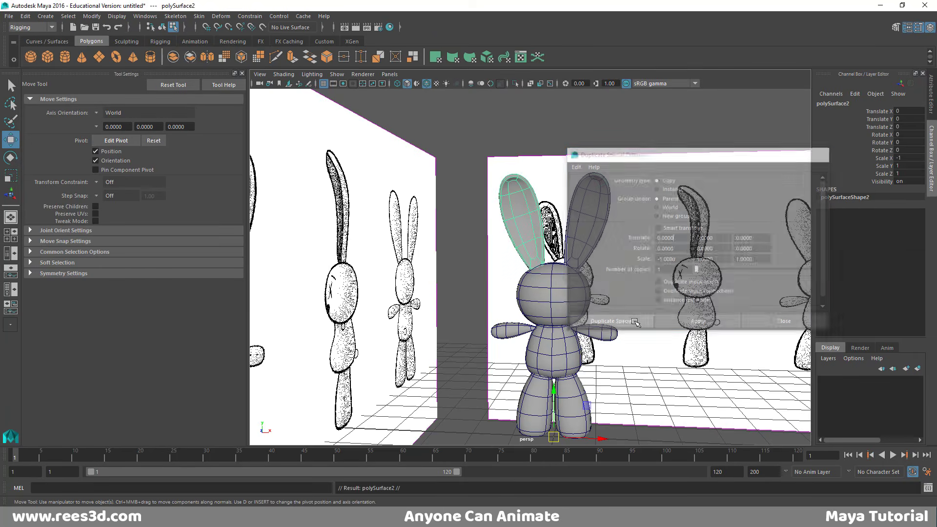
# Switch the mirrored ear to unsmoothed vertex editing, select its tip vertices and lower them slightly
pyautogui.keyDown('alt'); pyautogui.moveTo(572, 302); pyautogui.dragTo(580, 301); pyautogui.keyUp('alt')
pyautogui.keyDown('alt'); pyautogui.moveTo(495, 294); pyautogui.dragTo(602, 294); pyautogui.keyUp('alt')
pyautogui.rightClick(521, 166)
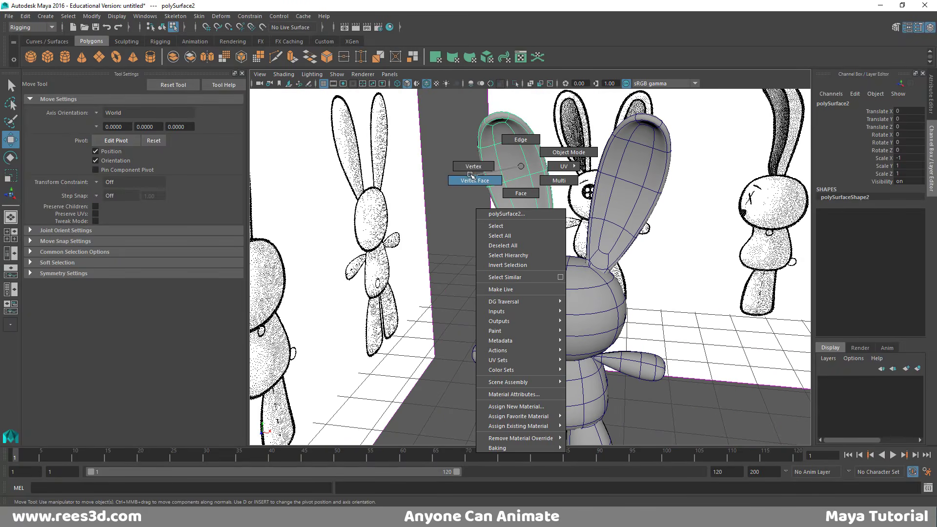
pyautogui.moveTo(470, 174); pyautogui.dragTo(471, 168, button='right')
pyautogui.keyDown('alt'); pyautogui.moveTo(530, 158); pyautogui.dragTo(493, 168); pyautogui.keyUp('alt')
pyautogui.moveTo(495, 168); pyautogui.dragTo(573, 198)
pyautogui.keyDown('alt'); pyautogui.moveTo(506, 182); pyautogui.dragTo(494, 146); pyautogui.keyUp('alt')
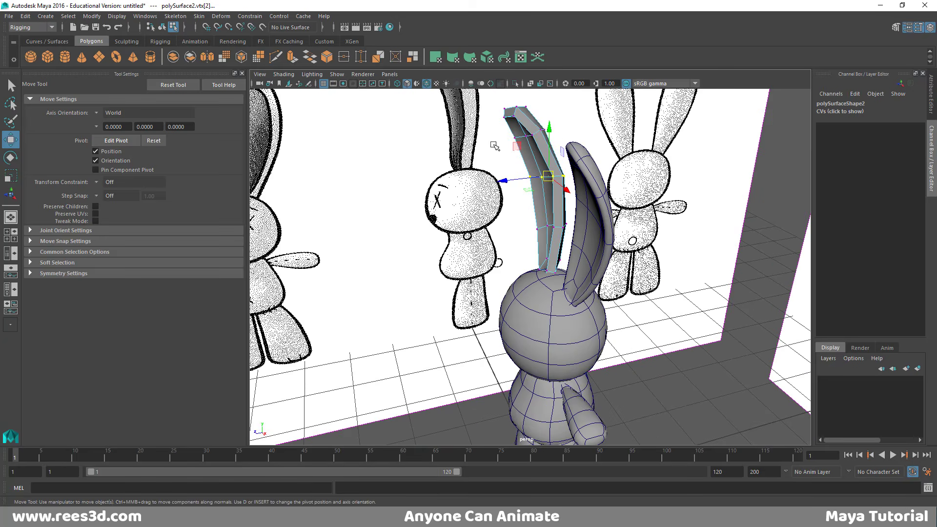
pyautogui.keyDown('alt'); pyautogui.moveTo(557, 138); pyautogui.dragTo(578, 250); pyautogui.keyUp('alt')
pyautogui.press('e')
pyautogui.press('w')
pyautogui.moveTo(500, 155); pyautogui.dragTo(501, 162)
pyautogui.moveTo(518, 215)
pyautogui.keyDown('alt'); pyautogui.mouseDown()
pyautogui.moveTo(441, 159)
pyautogui.moveTo(521, 222)
pyautogui.mouseUp(); pyautogui.keyUp('alt')
# Rotate the mirrored ear's tip vertices outward, reposition them slightly away from the head, and return the ear to smoothed object mode
pyautogui.press('e')
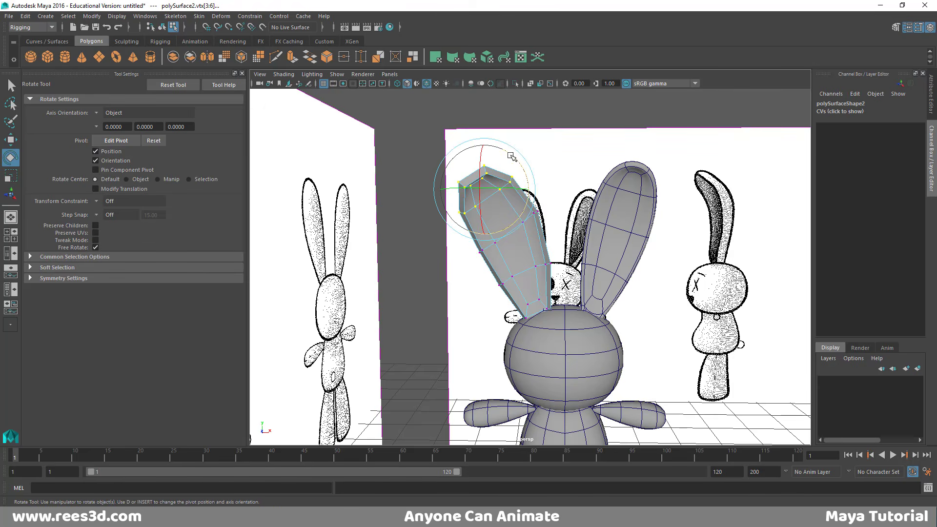
pyautogui.moveTo(511, 156); pyautogui.dragTo(512, 192)
pyautogui.press('q')
pyautogui.press('w')
pyautogui.moveTo(470, 146); pyautogui.dragTo(474, 161)
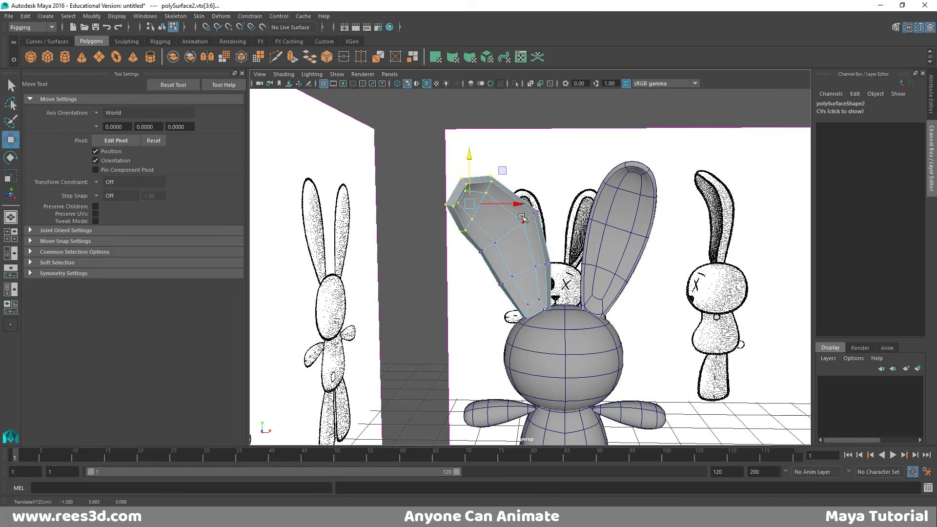
pyautogui.moveTo(522, 217); pyautogui.dragTo(565, 202, button='right')
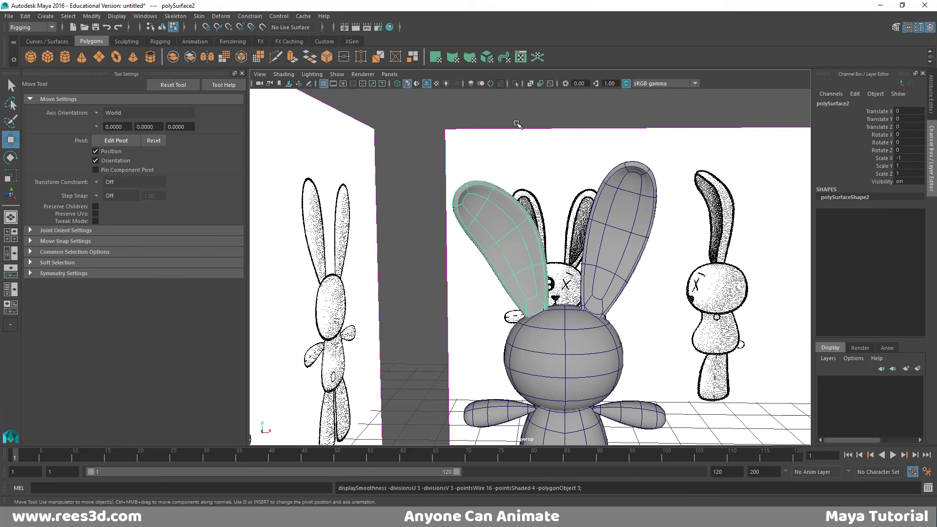
# Hide both reference image planes by setting their Visibility to 0, and clear the selection
pyautogui.click(760, 303)
pyautogui.keyDown('alt'); pyautogui.moveTo(759, 303); pyautogui.dragTo(530, 309, button='right'); pyautogui.keyUp('alt')
pyautogui.keyDown('alt'); pyautogui.moveTo(530, 308); pyautogui.dragTo(522, 251, button='middle'); pyautogui.keyUp('alt')
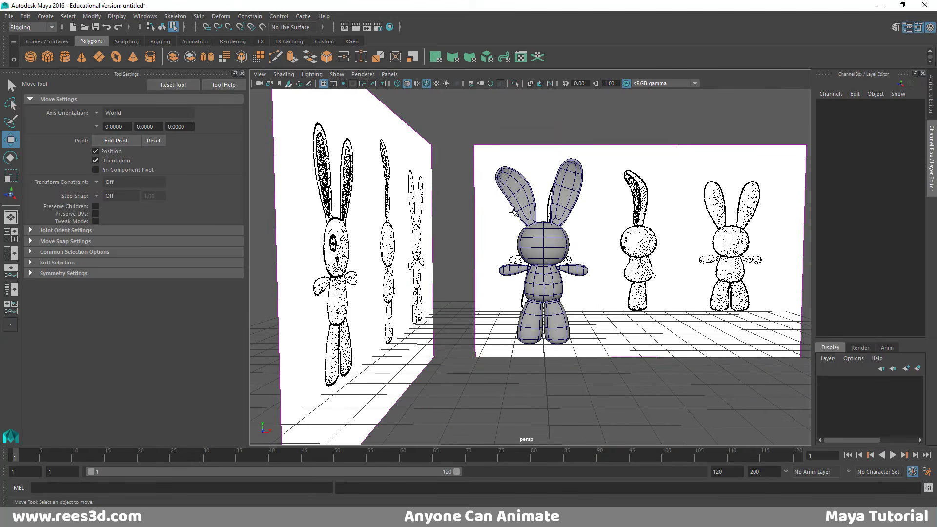
pyautogui.keyDown('alt'); pyautogui.moveTo(566, 257); pyautogui.dragTo(454, 281); pyautogui.keyUp('alt')
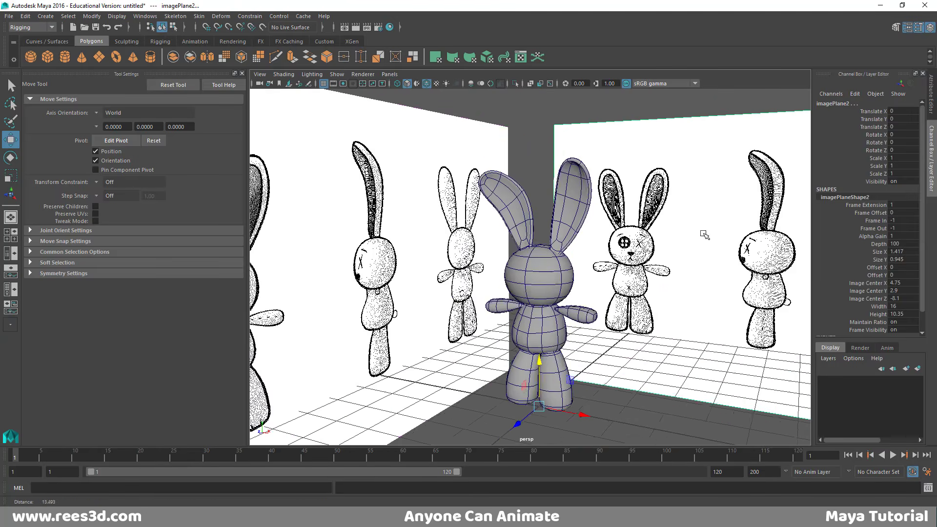
pyautogui.keyDown('alt'); pyautogui.moveTo(705, 235); pyautogui.dragTo(705, 248, button='right'); pyautogui.keyUp('alt')
pyautogui.keyDown('alt'); pyautogui.moveTo(706, 249); pyautogui.dragTo(704, 254, button='middle'); pyautogui.keyUp('alt')
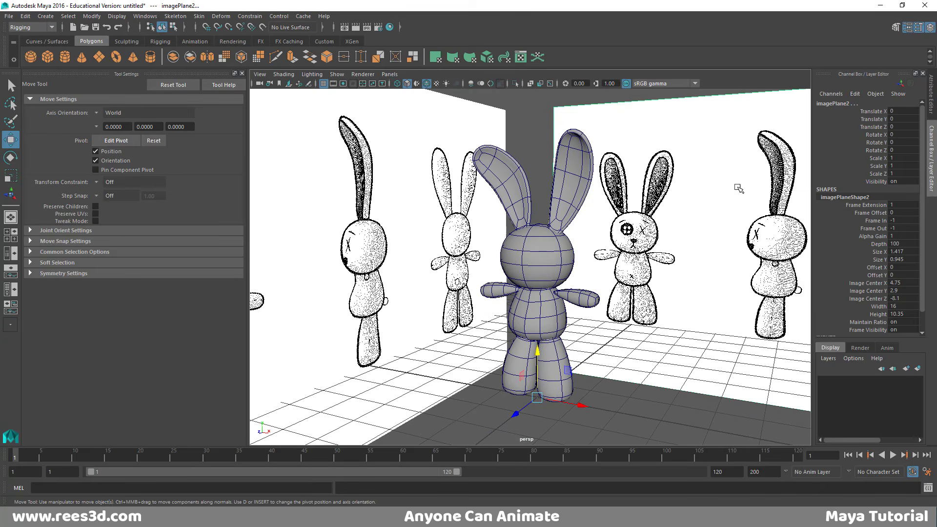
pyautogui.click(896, 183)
pyautogui.write('0')
pyautogui.press('Return')
pyautogui.click(703, 304)
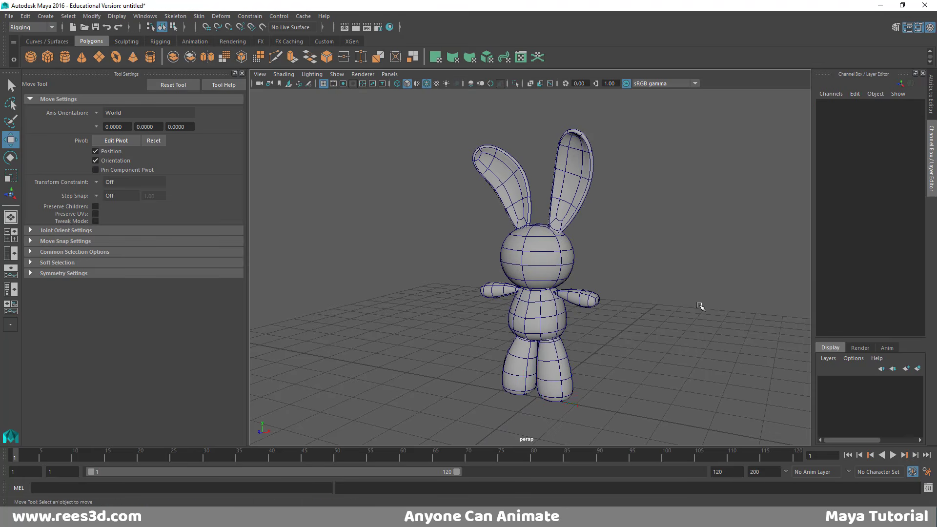
# Examine the complete bunny model up close from the front and at slight angles without the references
pyautogui.keyDown('alt'); pyautogui.moveTo(700, 307); pyautogui.dragTo(555, 309, button='right'); pyautogui.keyUp('alt')
pyautogui.keyDown('alt'); pyautogui.moveTo(554, 310); pyautogui.dragTo(580, 266, button='middle'); pyautogui.keyUp('alt')
pyautogui.keyDown('alt'); pyautogui.moveTo(580, 265); pyautogui.dragTo(607, 254); pyautogui.keyUp('alt')
pyautogui.scroll(3, 607, 256)
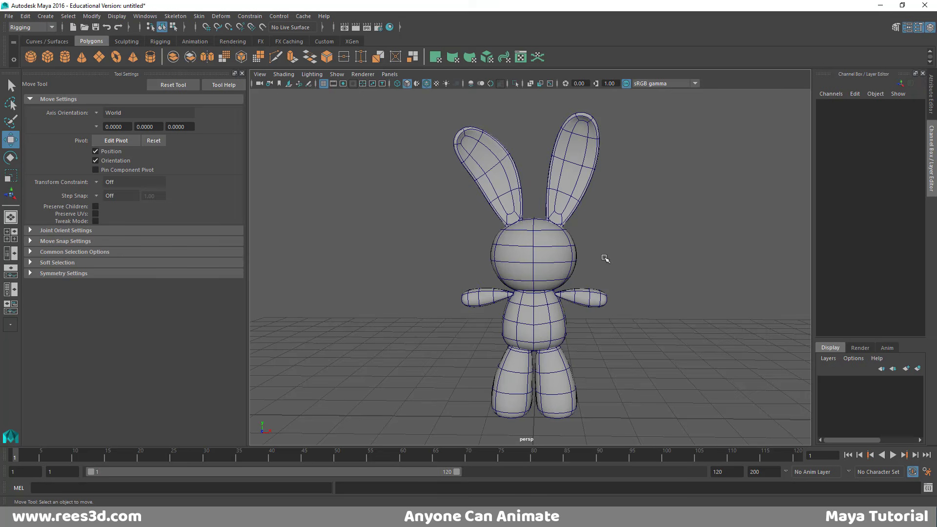
pyautogui.moveTo(630, 300)
pyautogui.keyDown('alt'); pyautogui.mouseDown()
pyautogui.moveTo(486, 328)
pyautogui.moveTo(337, 322)
pyautogui.moveTo(675, 294)
pyautogui.moveTo(621, 308)
pyautogui.mouseUp(); pyautogui.keyUp('alt')
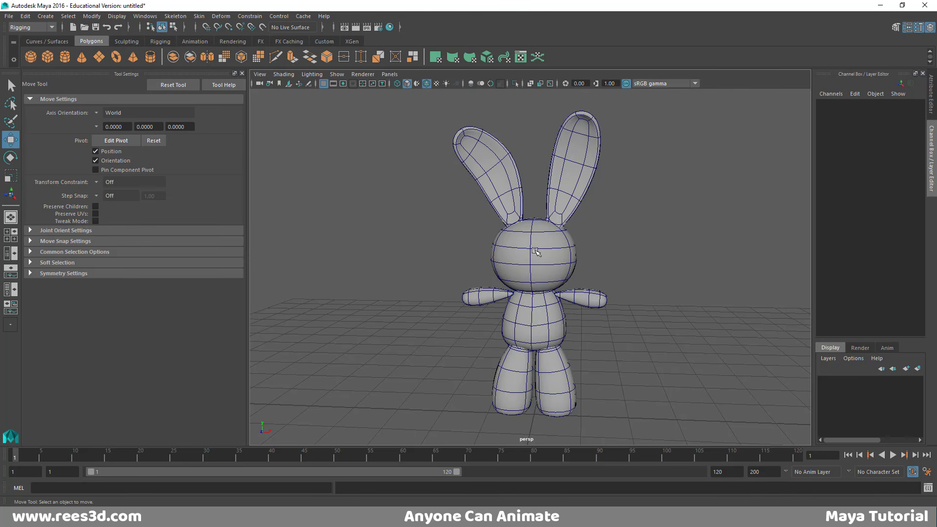
pyautogui.keyDown('alt'); pyautogui.moveTo(535, 252); pyautogui.dragTo(590, 226); pyautogui.keyUp('alt')
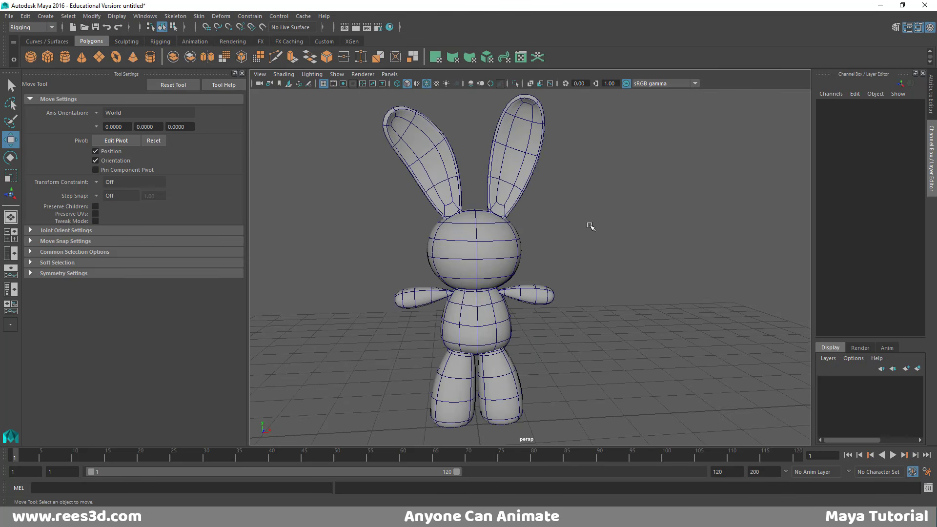